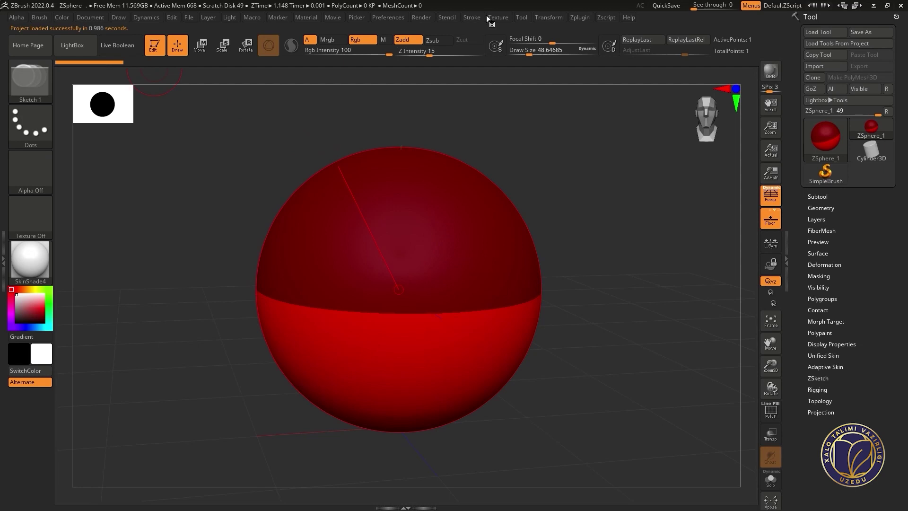
# Step: Import photo_2022-07-16_10-35-28 from the Desktop as a texture
pyautogui.click(498, 17)
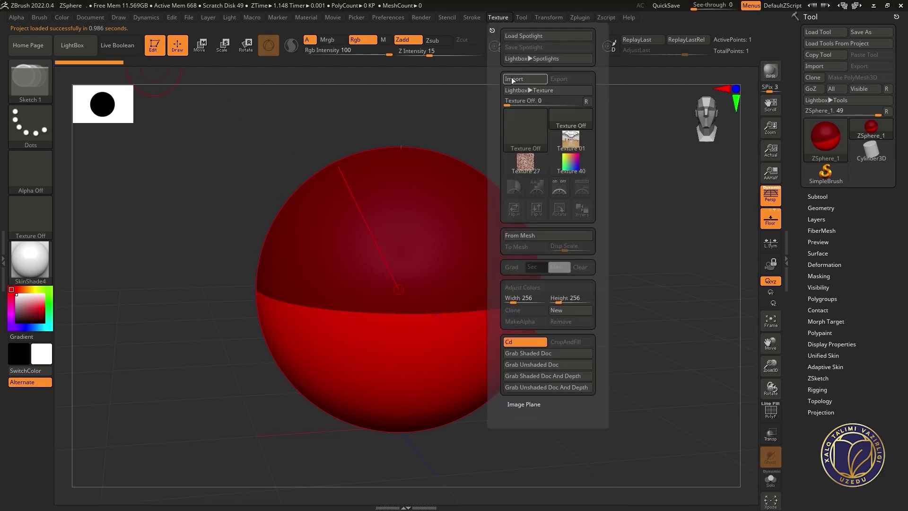
pyautogui.click(524, 78)
pyautogui.click(38, 127)
pyautogui.click(120, 100)
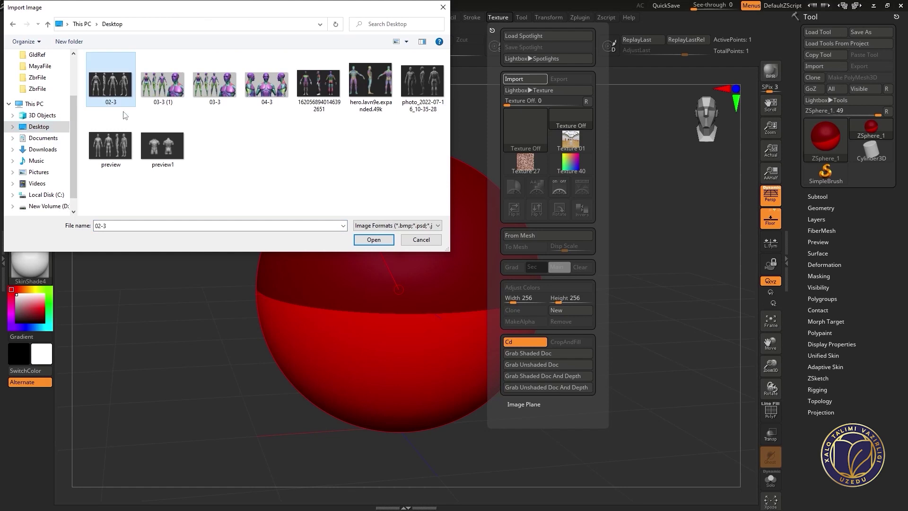
pyautogui.click(424, 106)
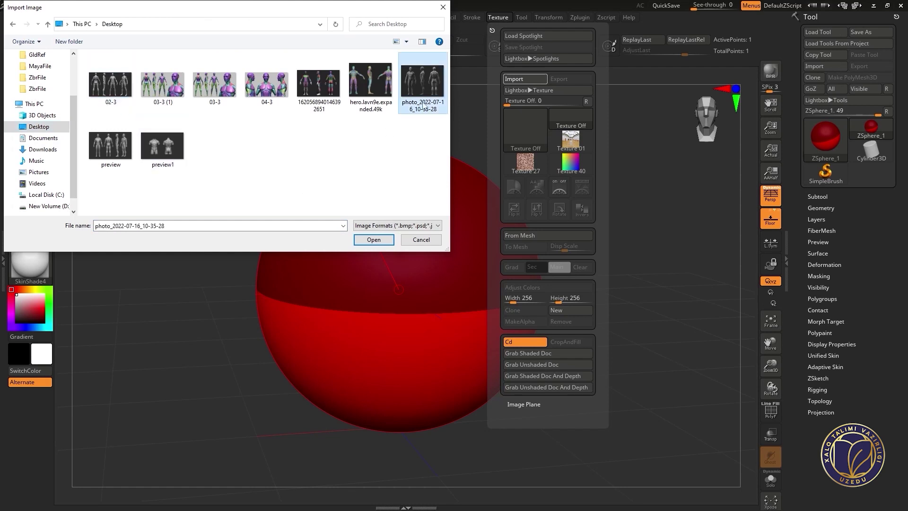
pyautogui.click(374, 240)
# Step: Make the imported 1280x930 reference photo the current texture
pyautogui.click(497, 18)
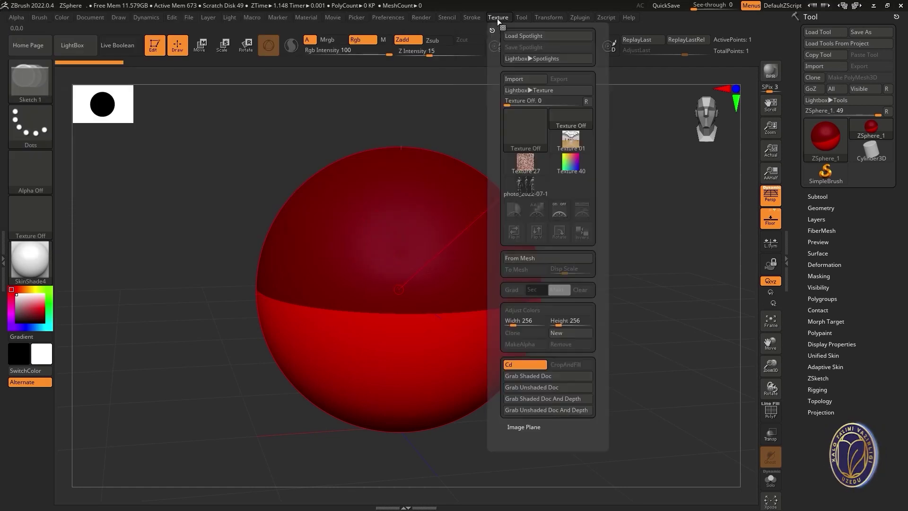
pyautogui.click(515, 79)
pyautogui.click(443, 7)
pyautogui.moveTo(525, 163)
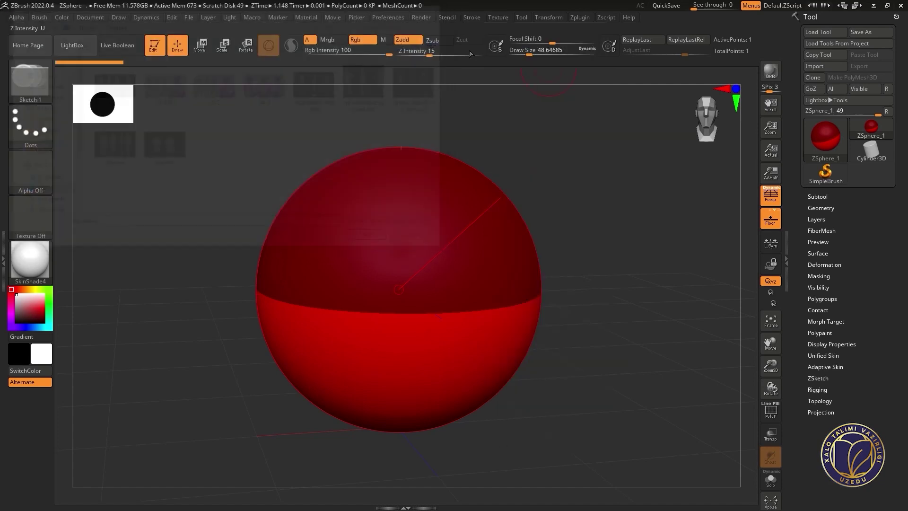
pyautogui.click(498, 17)
pyautogui.click(518, 173)
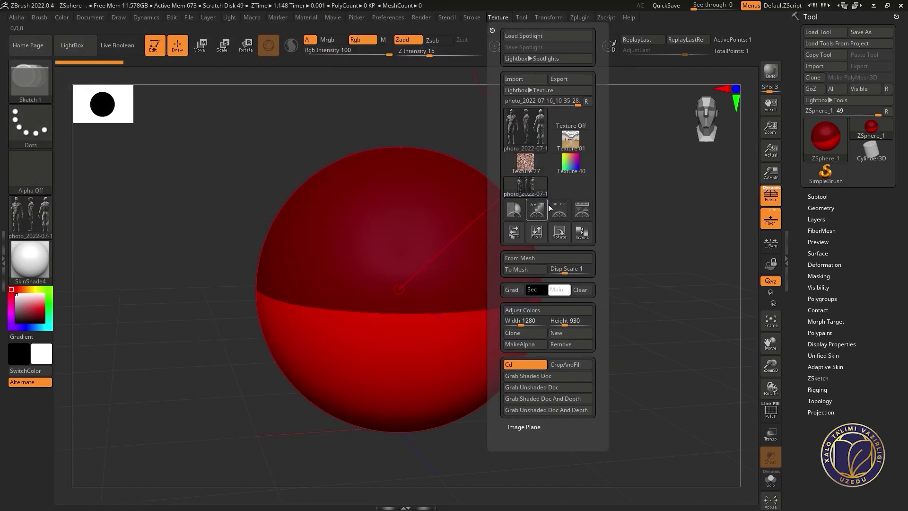
# Step: Add the reference photo to Spotlight over the canvas, then hide the Spotlight wheel
pyautogui.click(582, 209)
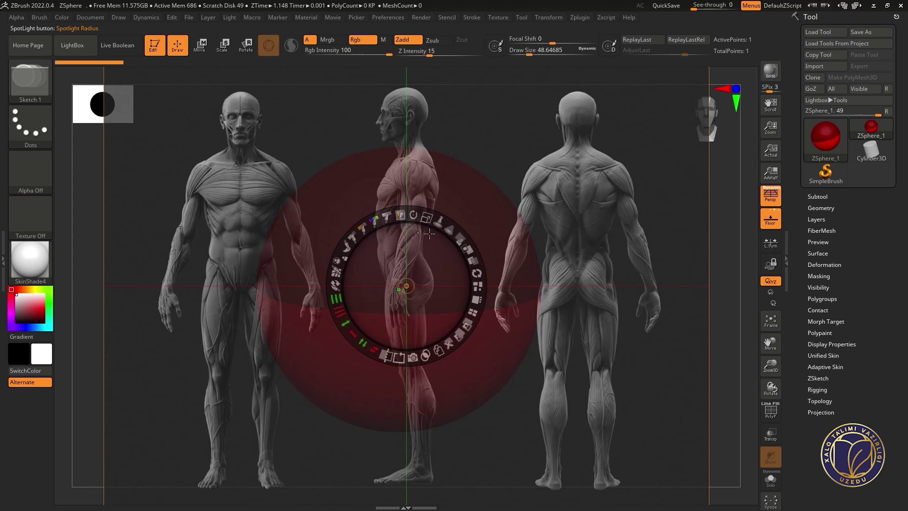
pyautogui.click(423, 241)
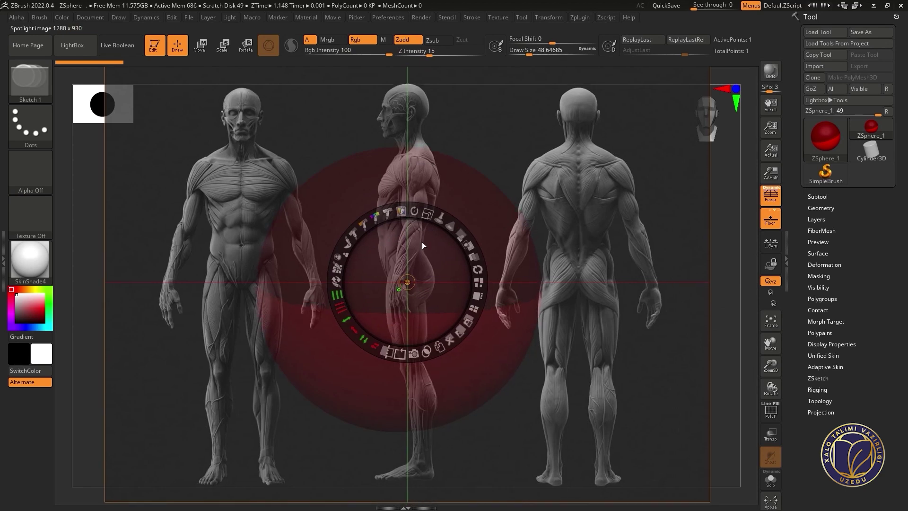
pyautogui.press('z')
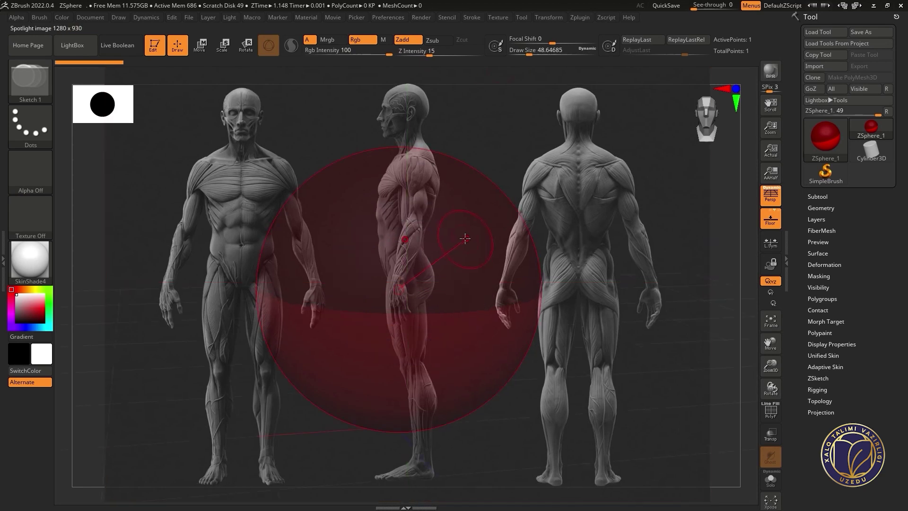
# Step: Turn off Persp and Floor, then shrink the ZSphere onto the front figure's pelvis
pyautogui.click(770, 219)
pyautogui.click(770, 196)
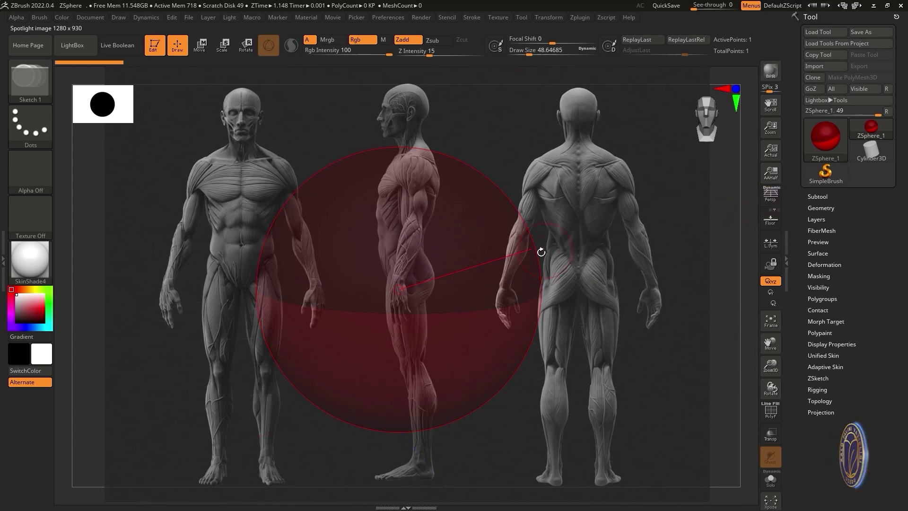
pyautogui.keyDown('alt'); pyautogui.moveTo(459, 264); pyautogui.dragTo(348, 269); pyautogui.keyUp('alt')
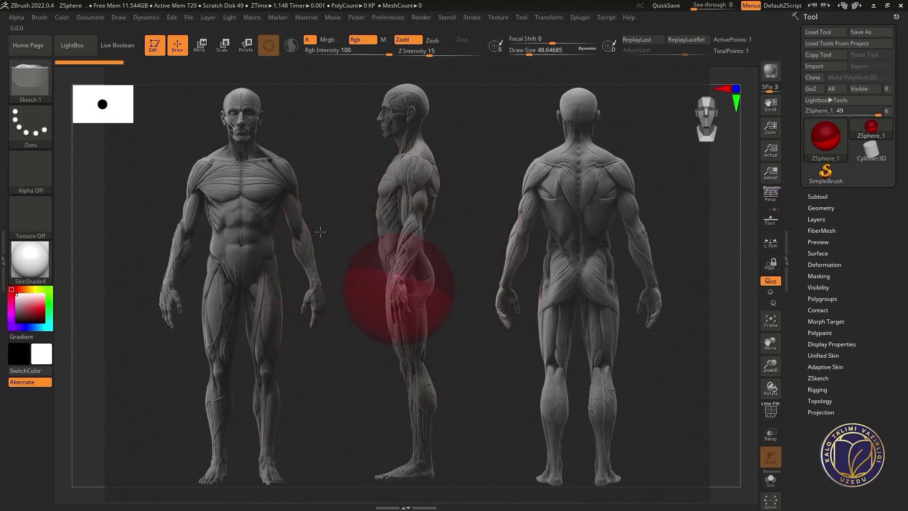
pyautogui.moveTo(414, 297)
pyautogui.keyDown('alt'); pyautogui.mouseDown()
pyautogui.moveTo(351, 238)
pyautogui.moveTo(246, 191)
pyautogui.mouseUp(); pyautogui.keyUp('alt')
pyautogui.press('ctrl')
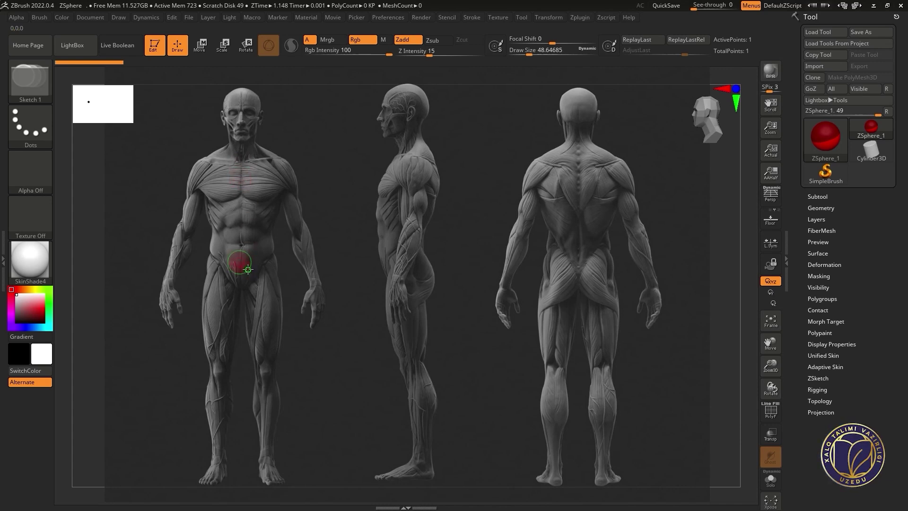
# Step: Scale up the pelvis ZSphere to cover the front figure's hips
pyautogui.press('r')
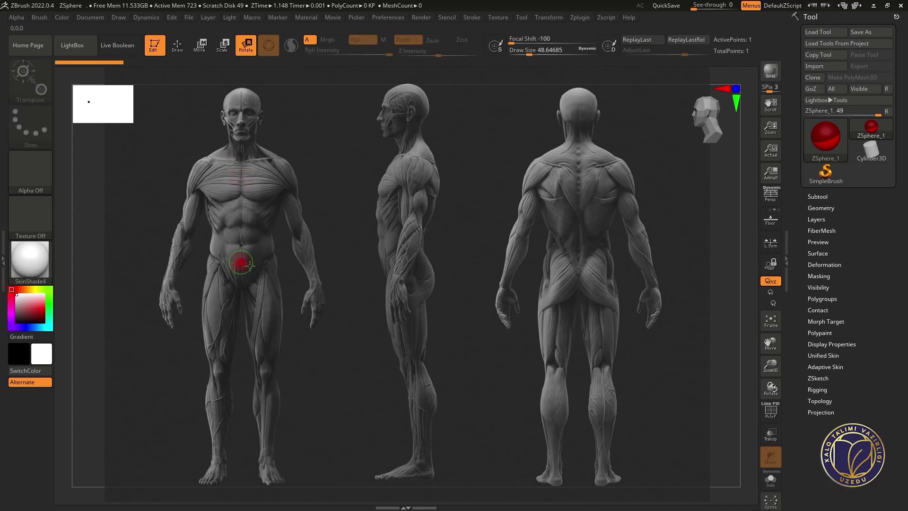
pyautogui.press('e')
pyautogui.moveTo(241, 263); pyautogui.dragTo(285, 215)
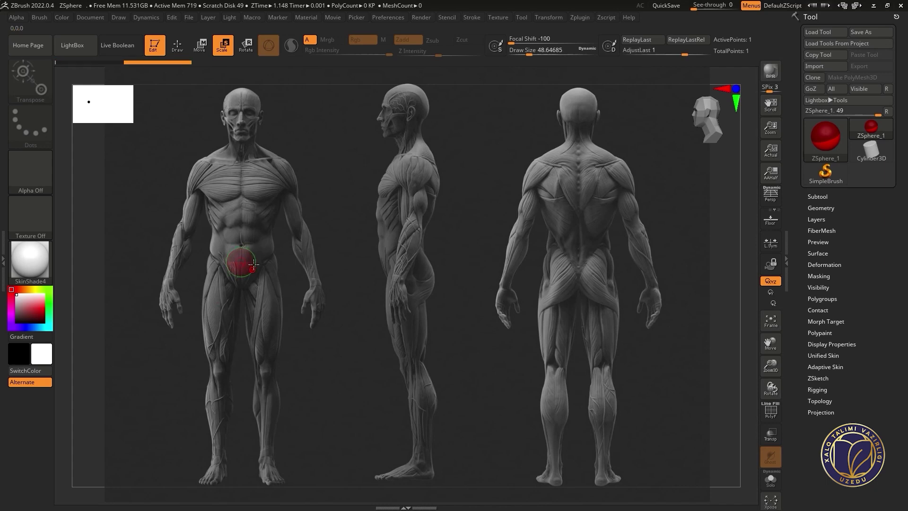
pyautogui.moveTo(335, 383); pyautogui.dragTo(307, 353)
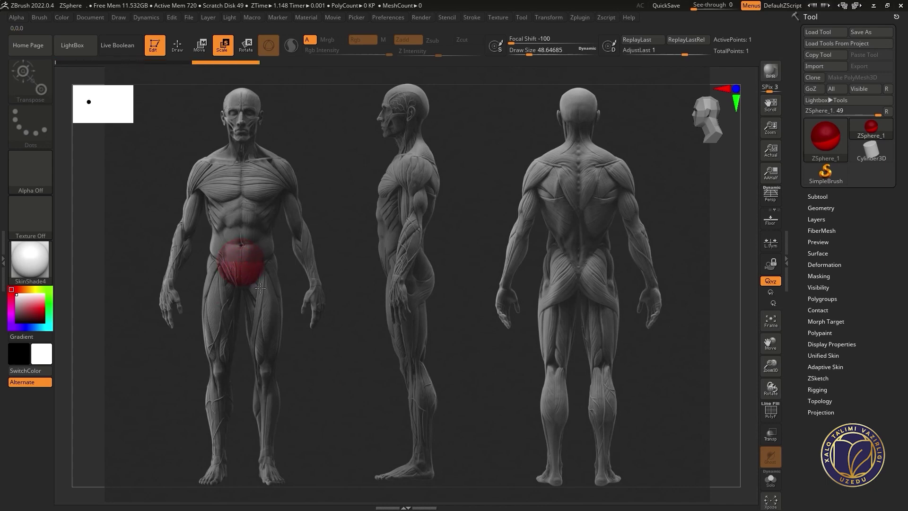
pyautogui.moveTo(261, 280); pyautogui.dragTo(231, 263)
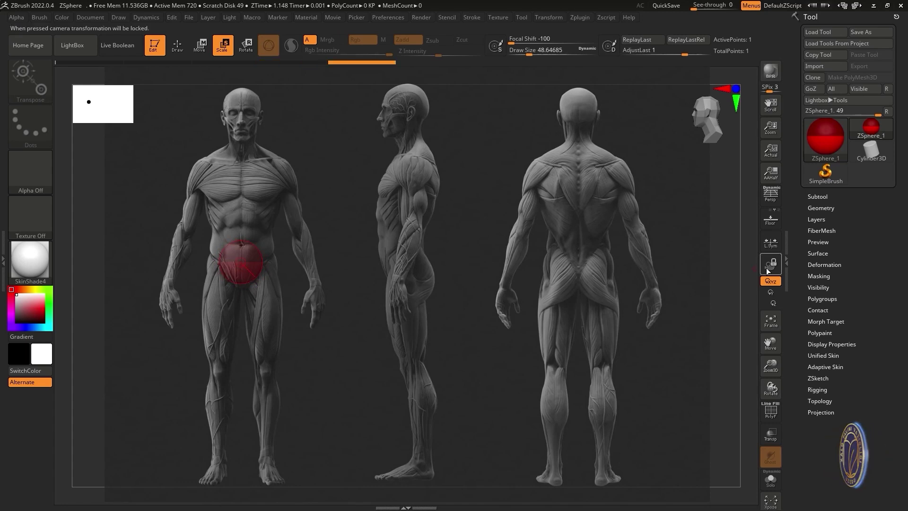
# Step: Show Document's ZAppLink view options and orbit the sphere back to face front
pyautogui.click(89, 17)
pyautogui.click(90, 17)
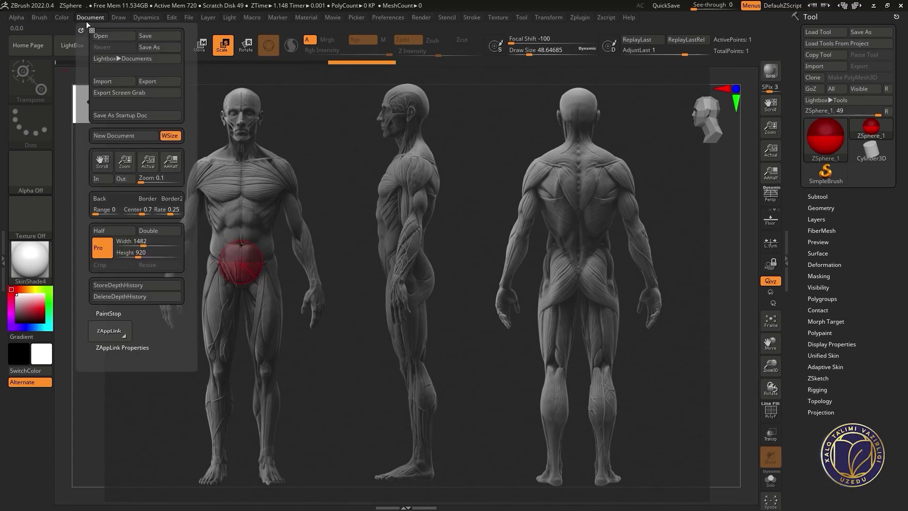
pyautogui.click(105, 348)
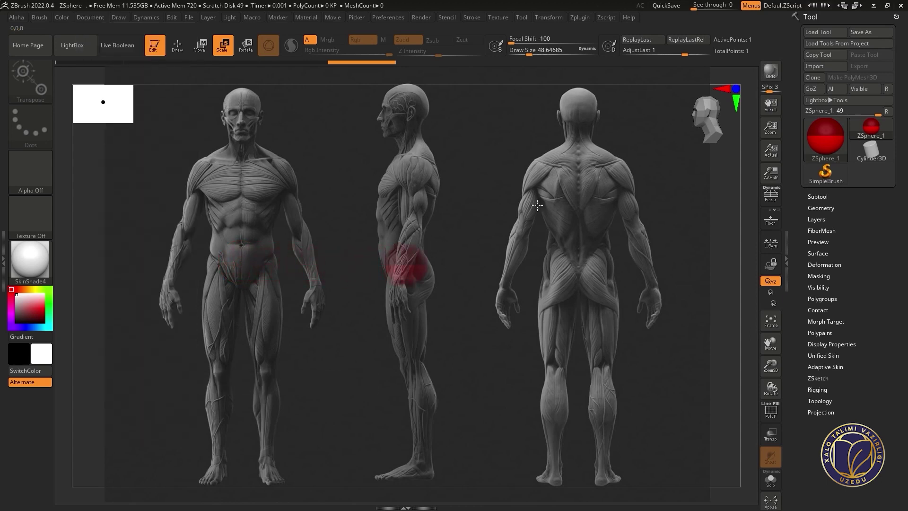
pyautogui.moveTo(707, 111); pyautogui.dragTo(724, 114)
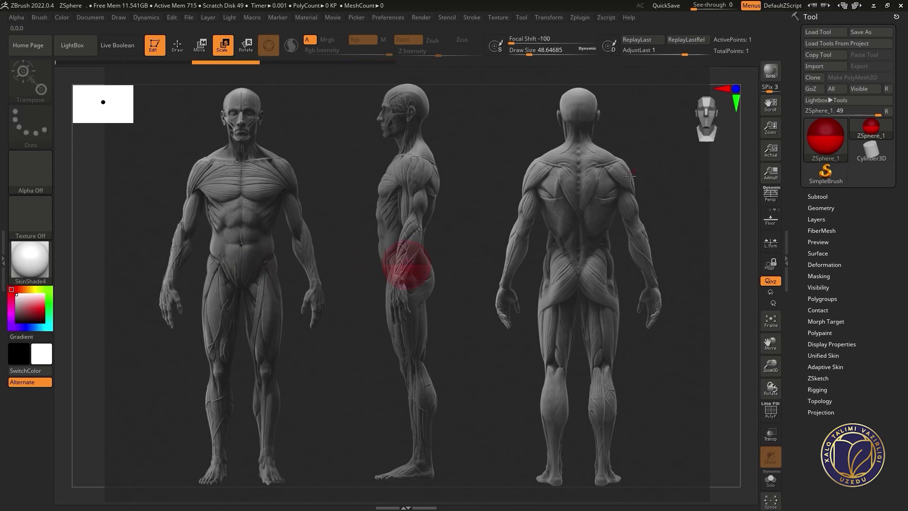
pyautogui.moveTo(659, 156); pyautogui.dragTo(383, 210)
# Step: Store the Back and side ZAppLink views aligned to the reference figures' hips
pyautogui.click(90, 18)
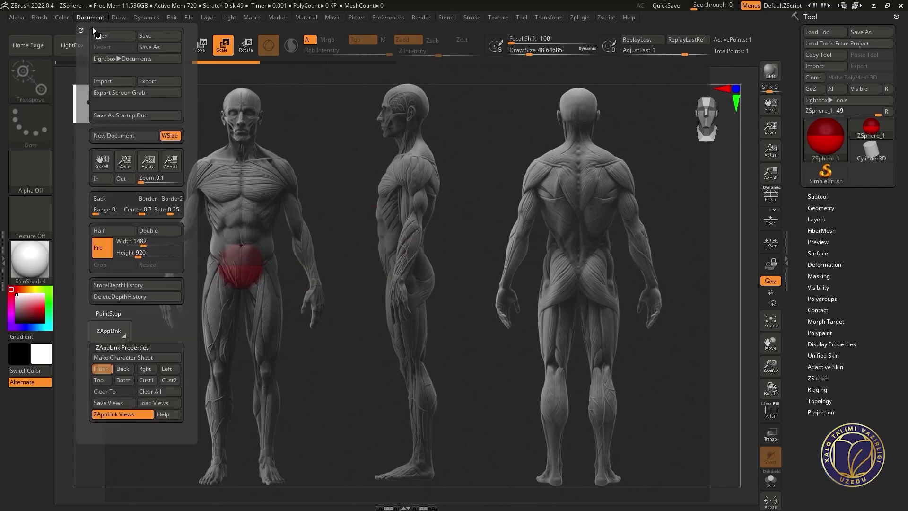
pyautogui.click(89, 18)
pyautogui.click(125, 369)
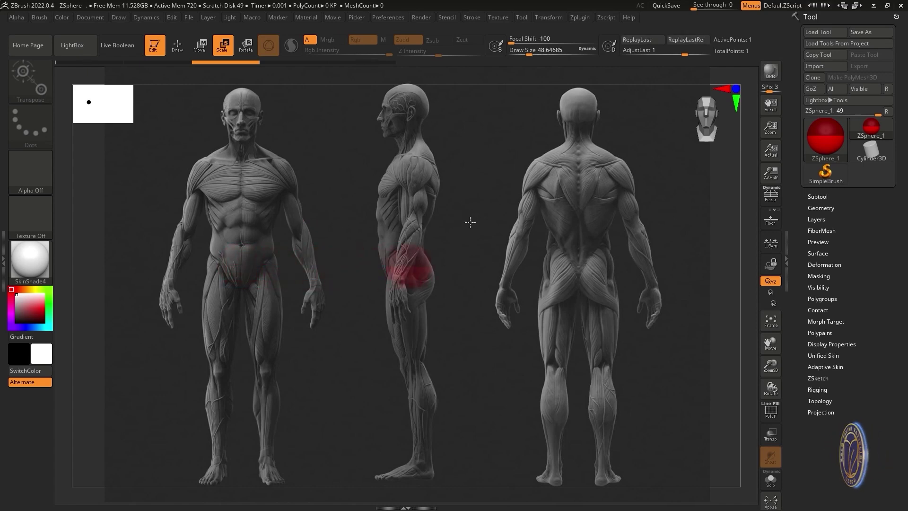
pyautogui.moveTo(708, 113); pyautogui.dragTo(685, 112)
pyautogui.click(102, 22)
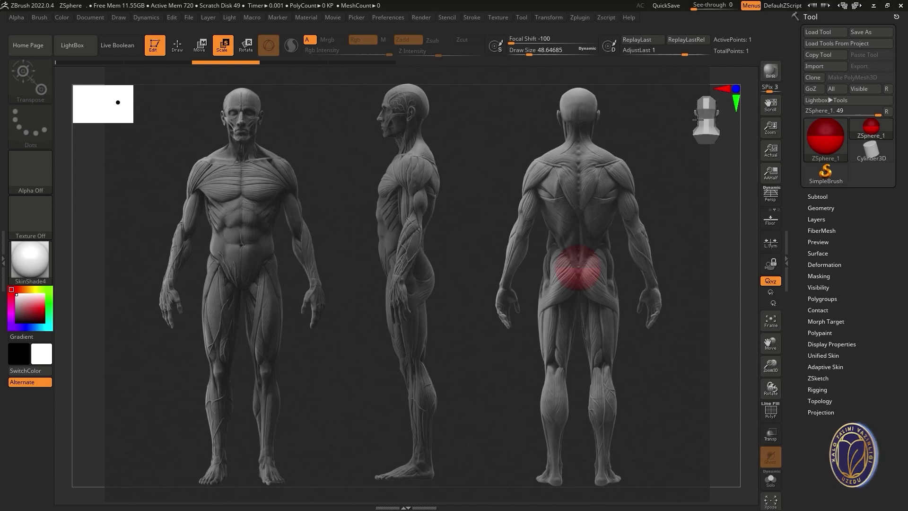
# Step: Return to the stored Front view in ZAppLink Properties
pyautogui.click(90, 17)
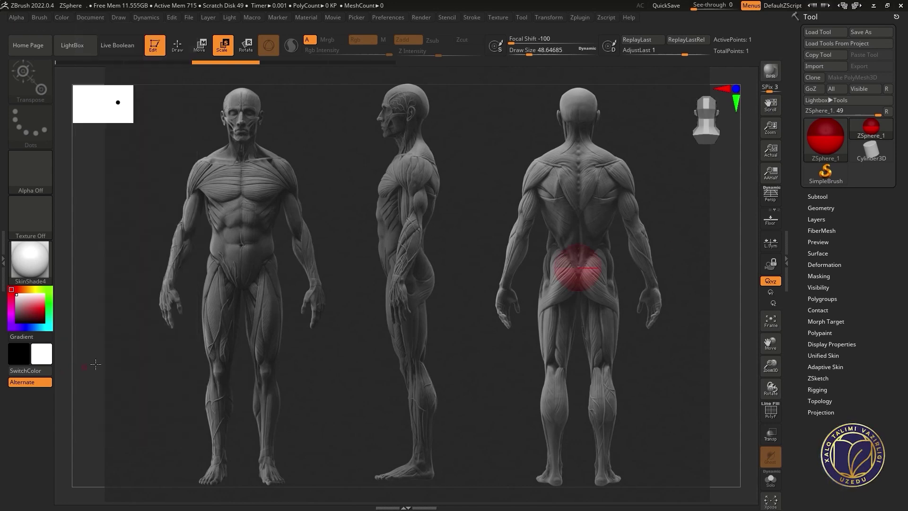
pyautogui.click(85, 17)
pyautogui.click(99, 371)
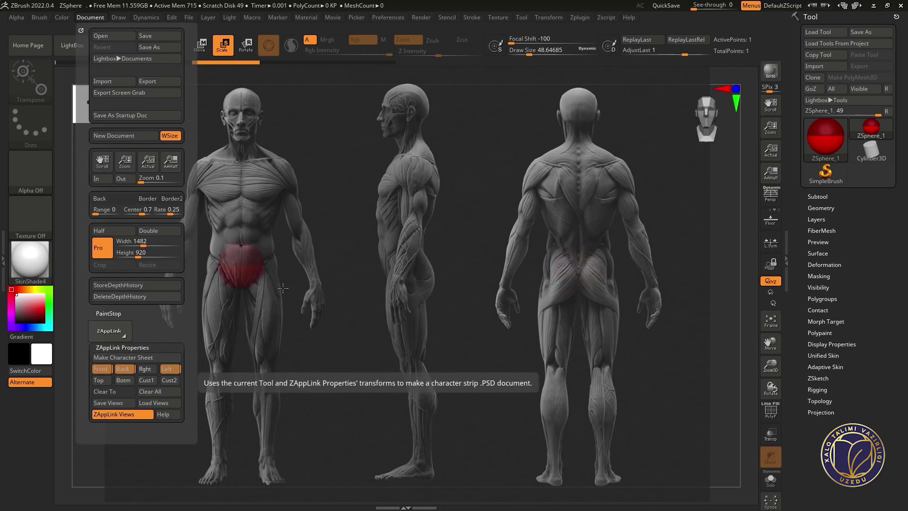
# Step: Add a mirrored ZSphere pair at the pelvis and move it down to hip height
pyautogui.press('q')
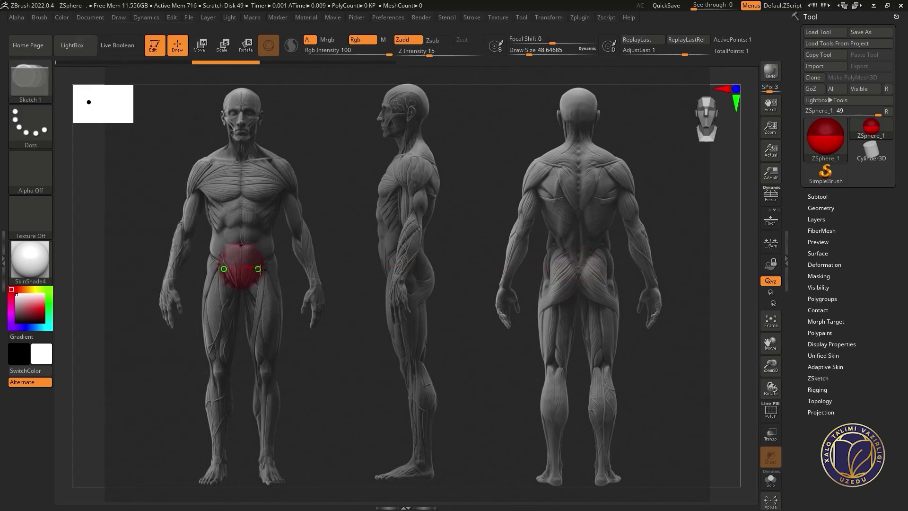
pyautogui.moveTo(263, 268); pyautogui.dragTo(263, 268)
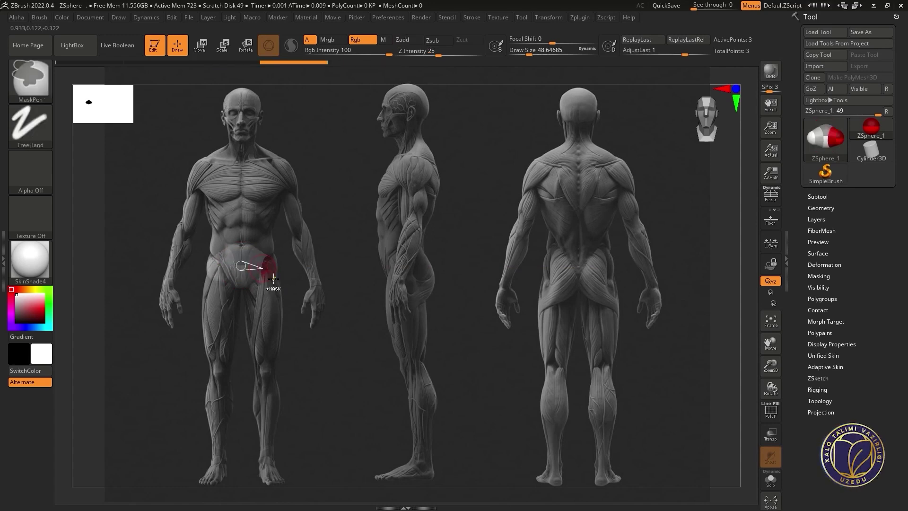
pyautogui.keyDown('alt'); pyautogui.click(266, 266); pyautogui.keyUp('alt')
pyautogui.press('e')
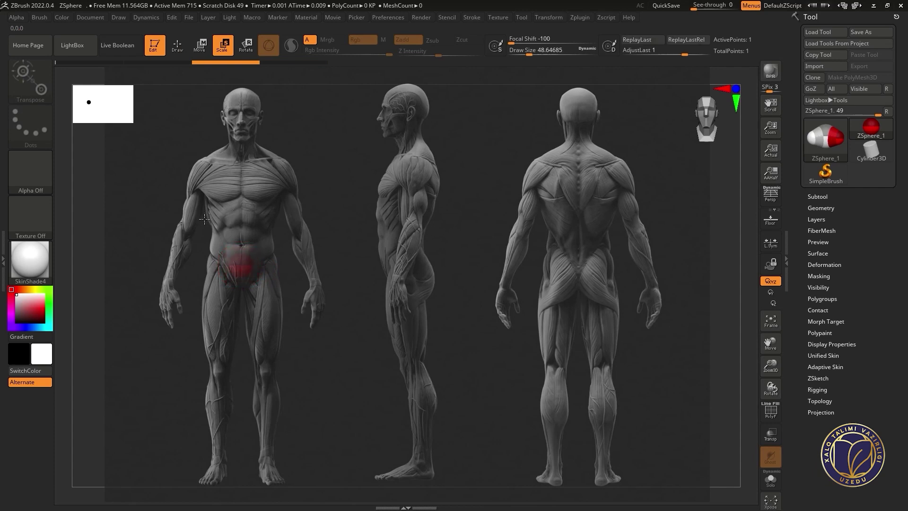
pyautogui.hotkey('ctrl', 'shift', 'z')
pyautogui.press('q')
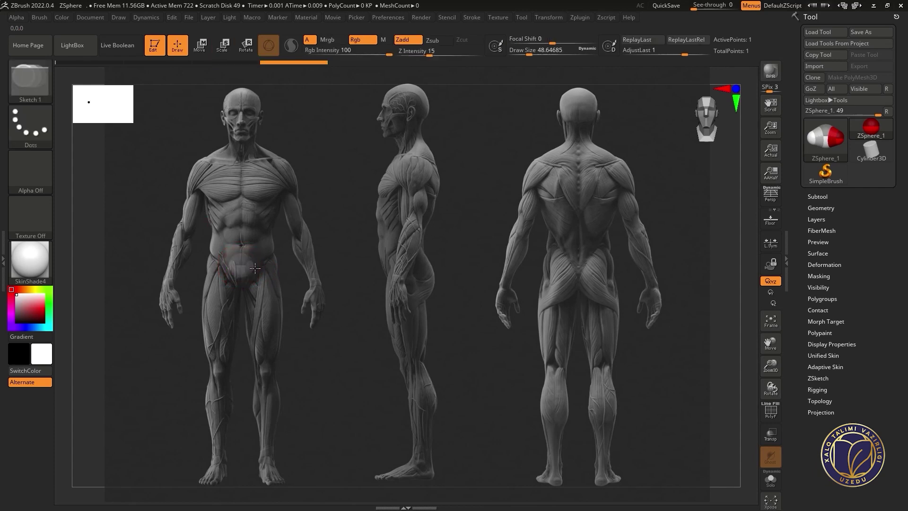
pyautogui.hotkey('ctrl', 'shift', 'z')
pyautogui.press('w')
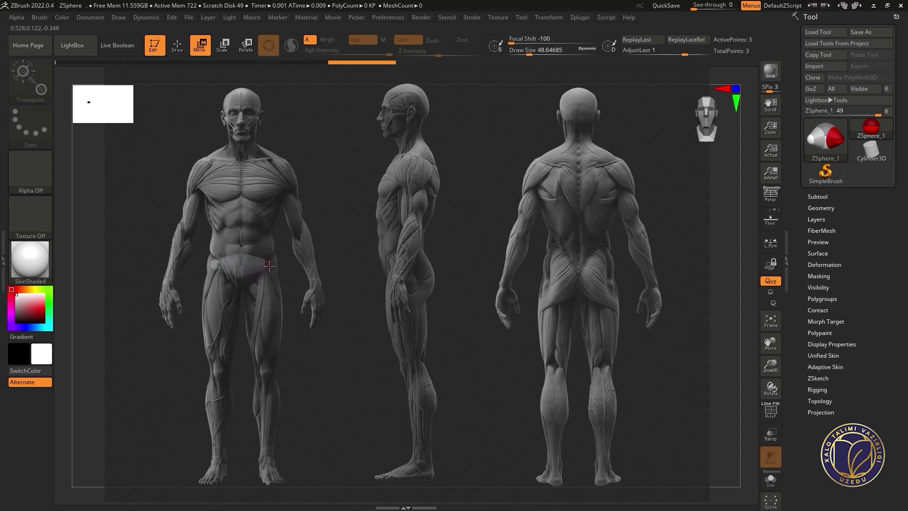
pyautogui.moveTo(270, 257); pyautogui.dragTo(269, 274)
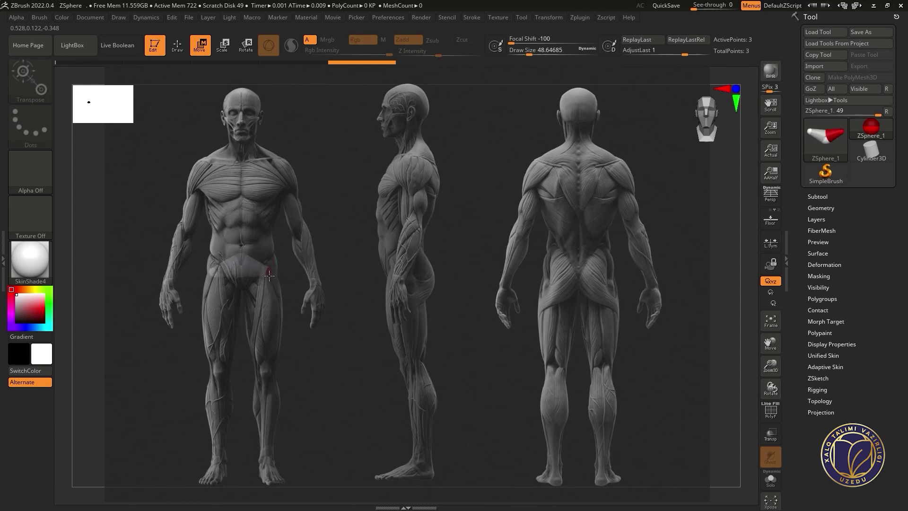
# Step: Draw mirrored leg ZSpheres from the hips down to the ankles and fit them
pyautogui.press('q')
pyautogui.moveTo(264, 281); pyautogui.dragTo(266, 371)
pyautogui.press('w')
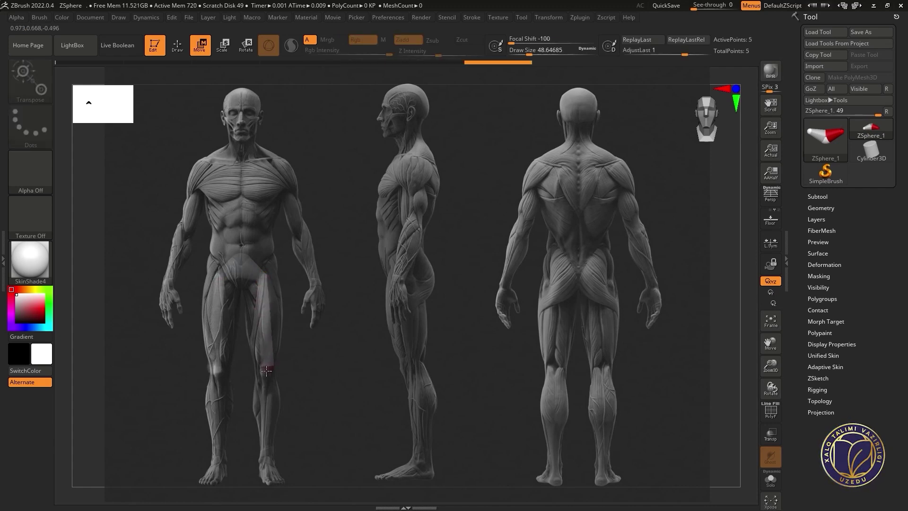
pyautogui.press('e')
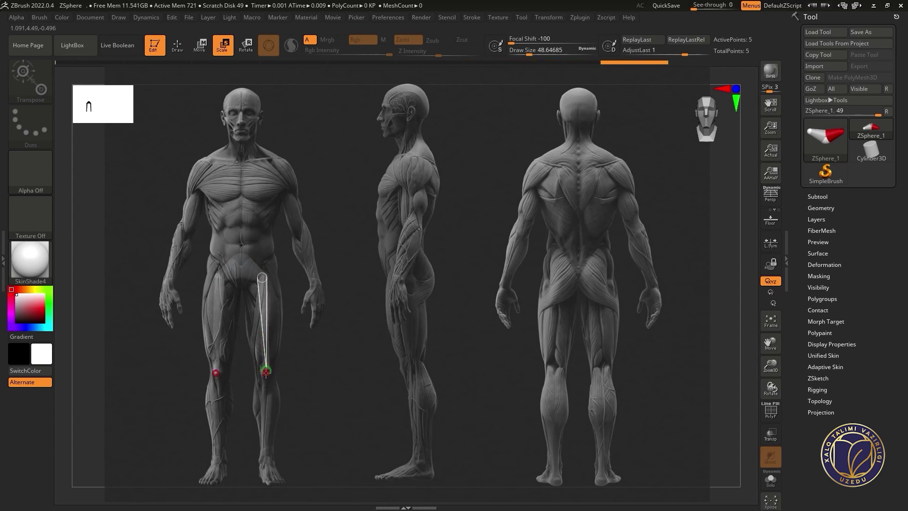
pyautogui.press('q')
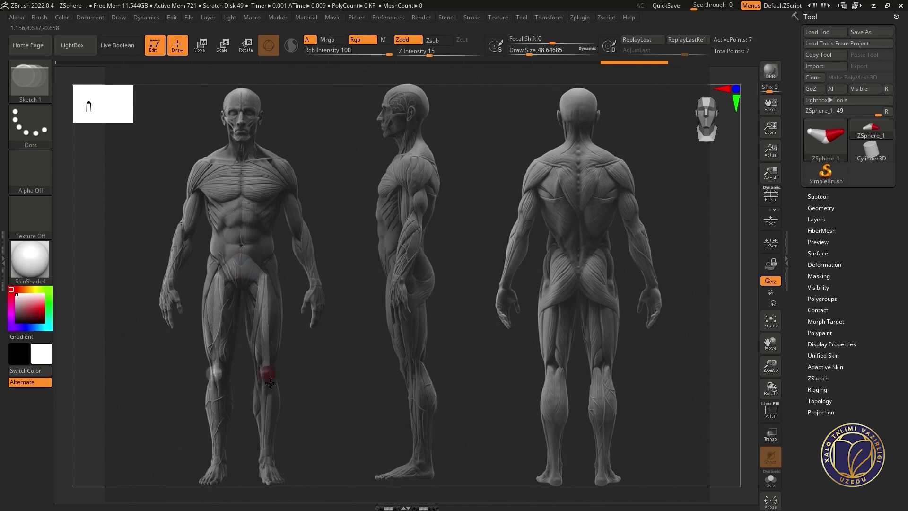
pyautogui.press('w')
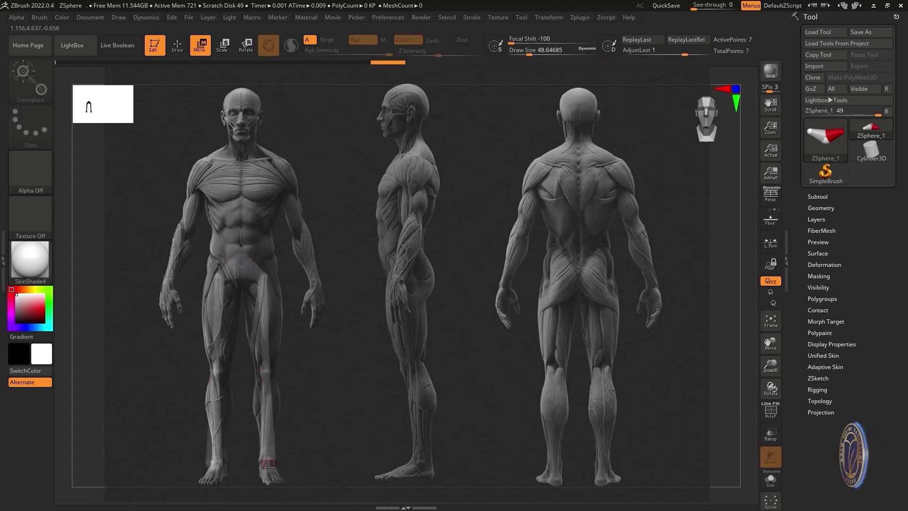
pyautogui.press('e')
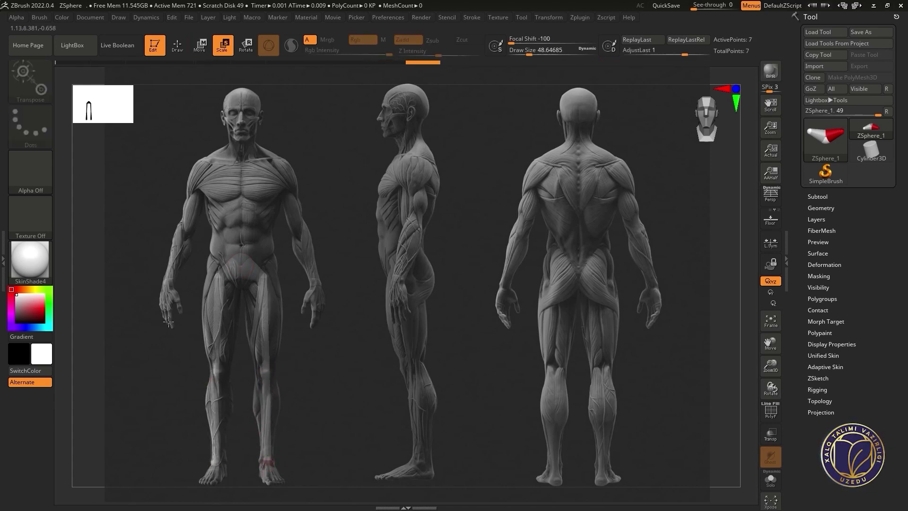
pyautogui.hotkey('shift', 'z')
# Step: Lower the reference's background opacity and raise the ankle ZSpheres to match
pyautogui.moveTo(463, 242); pyautogui.dragTo(382, 250)
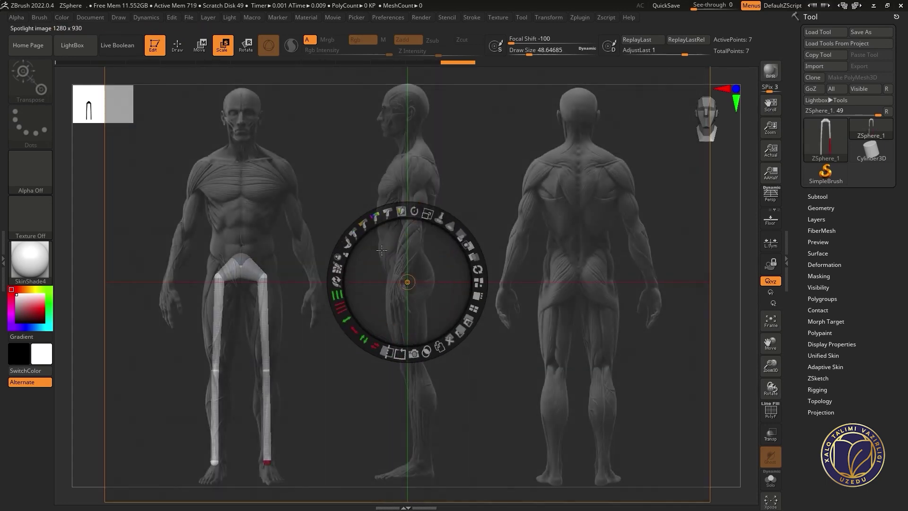
pyautogui.press('z')
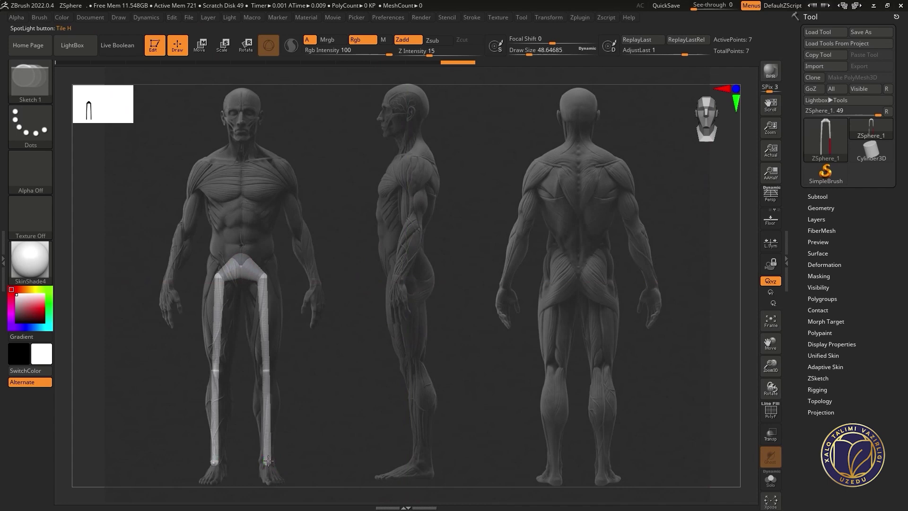
pyautogui.press('e')
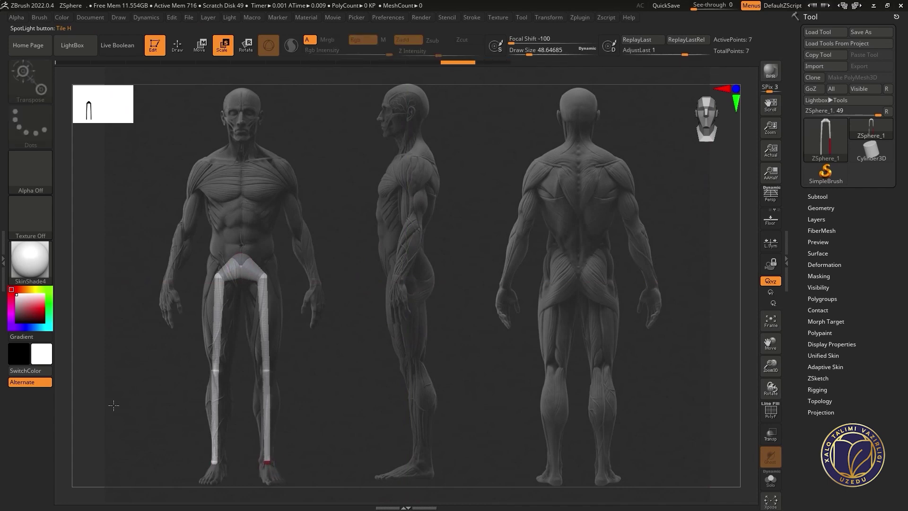
pyautogui.press('w')
pyautogui.moveTo(267, 461); pyautogui.dragTo(262, 459)
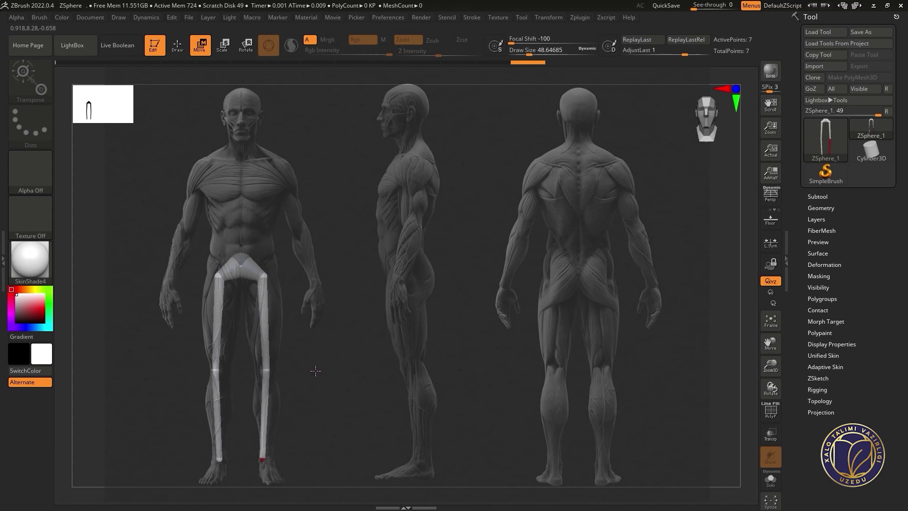
pyautogui.moveTo(316, 370); pyautogui.dragTo(317, 372)
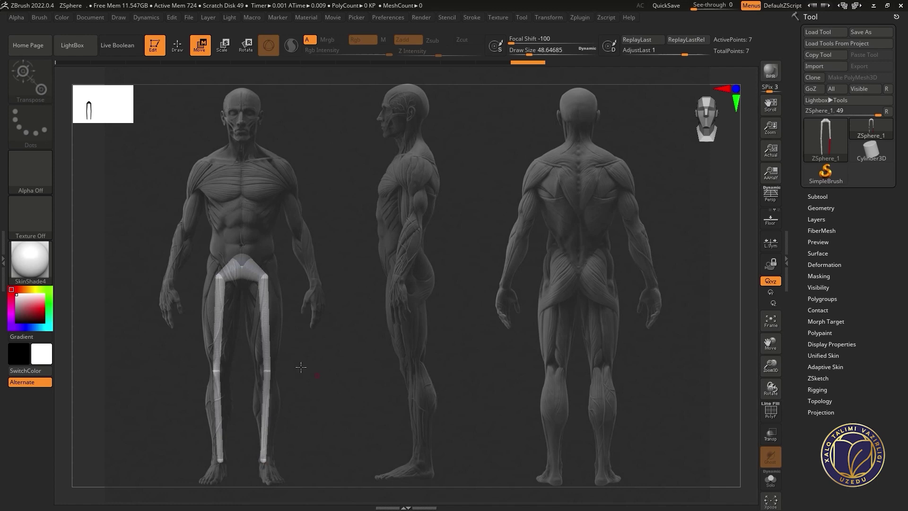
# Step: Add a knee joint, then adjust foot and hip ZSpheres to the front figure's hip width
pyautogui.click(90, 17)
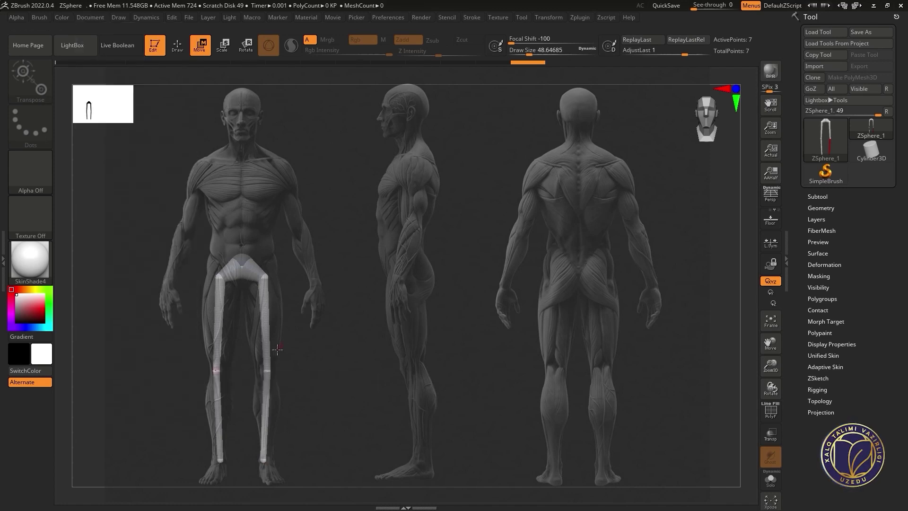
pyautogui.click(262, 377)
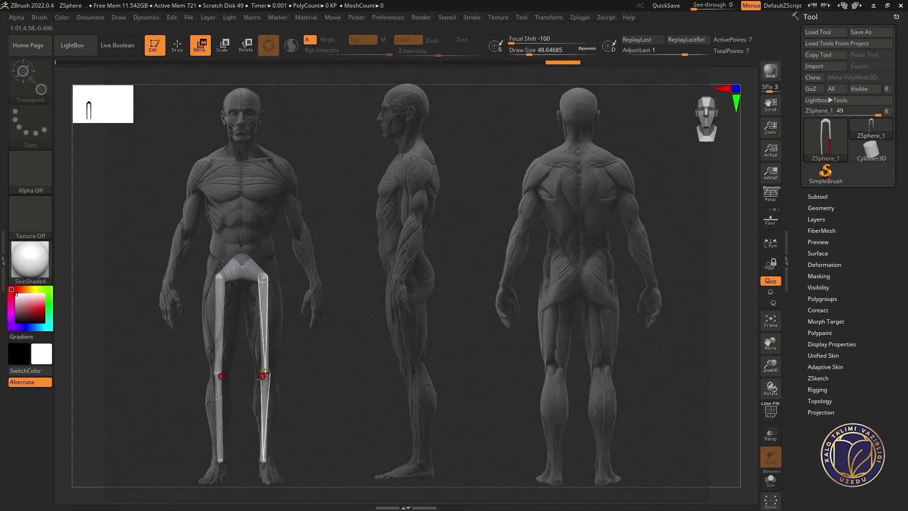
pyautogui.moveTo(264, 458); pyautogui.dragTo(268, 456)
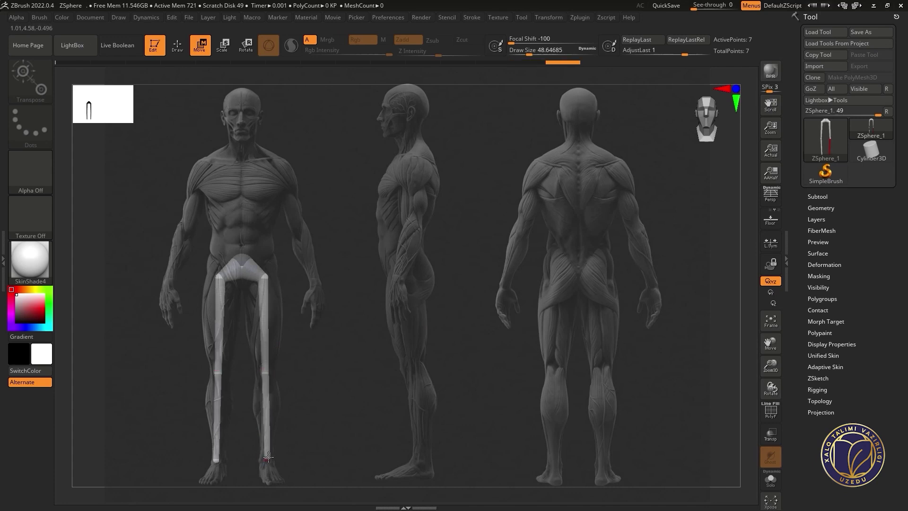
pyautogui.click(264, 276)
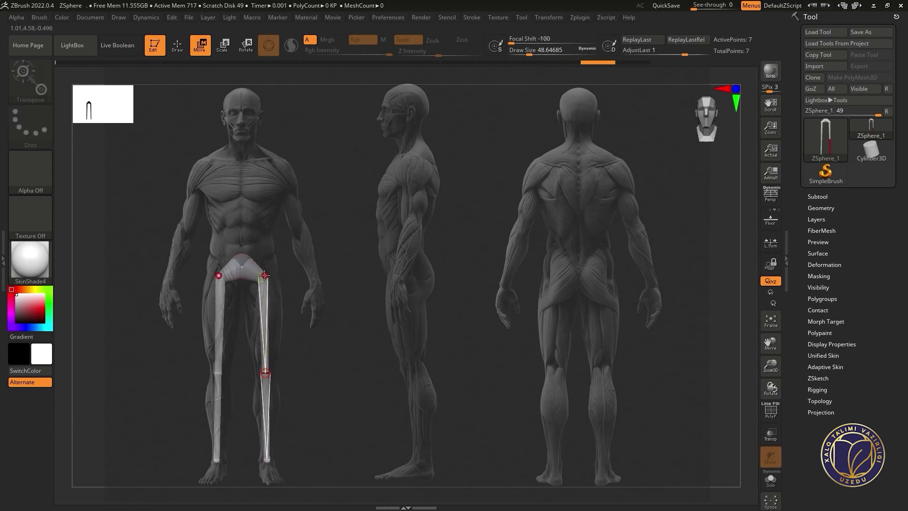
pyautogui.moveTo(264, 277); pyautogui.dragTo(268, 276)
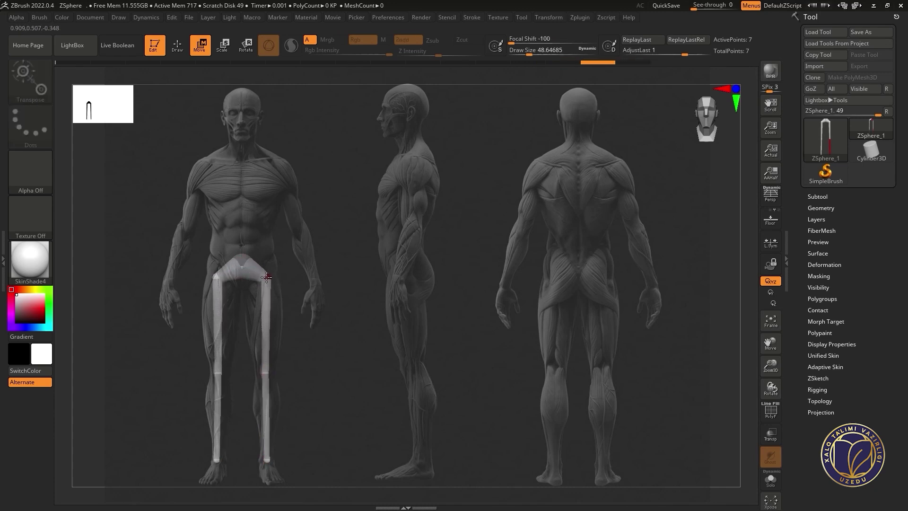
pyautogui.click(267, 373)
pyautogui.moveTo(265, 279)
pyautogui.mouseDown()
pyautogui.moveTo(266, 268)
pyautogui.moveTo(243, 262)
pyautogui.mouseUp()
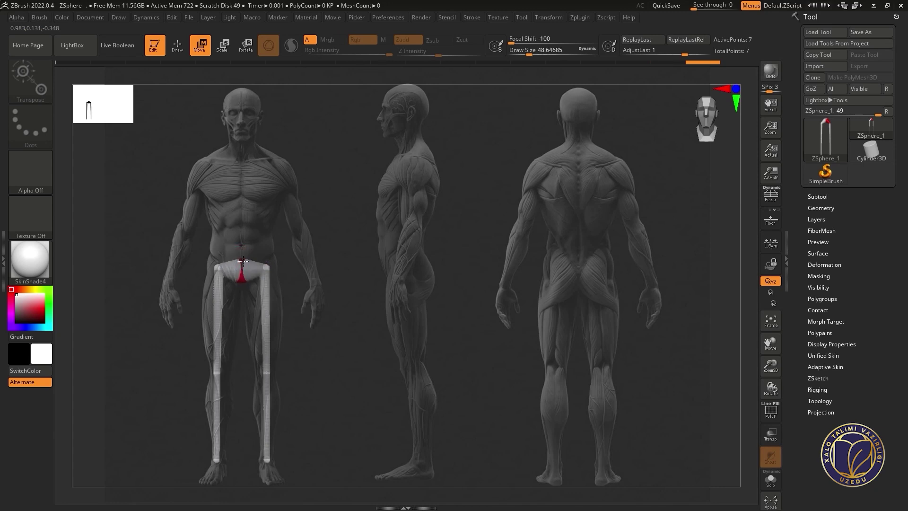
# Step: Draw a torso ZSphere up from the pelvis to the front figure's collarbone and size it
pyautogui.moveTo(251, 261); pyautogui.dragTo(252, 262)
pyautogui.press('q')
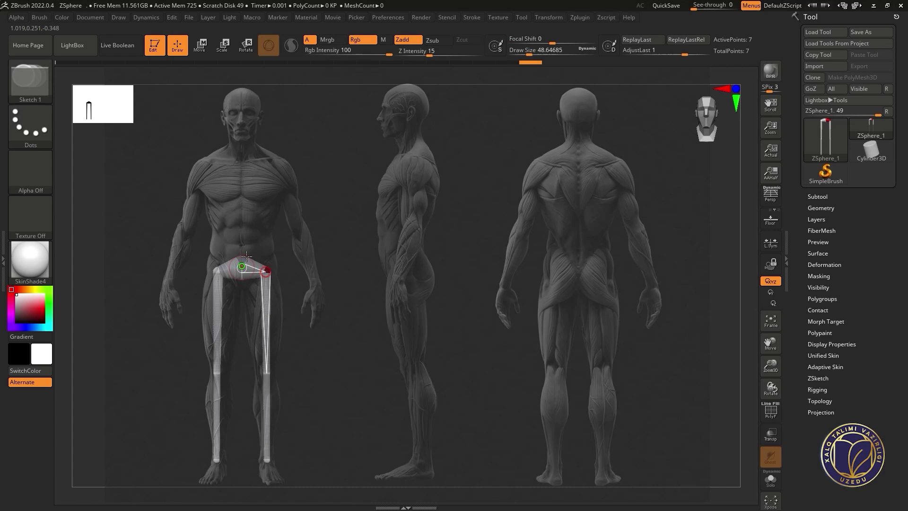
pyautogui.moveTo(242, 254); pyautogui.dragTo(243, 157)
pyautogui.press('w')
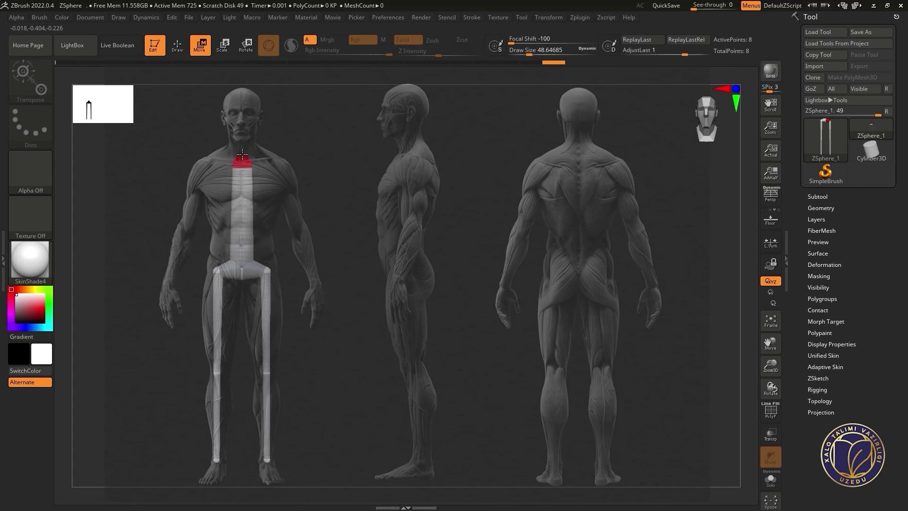
pyautogui.press('e')
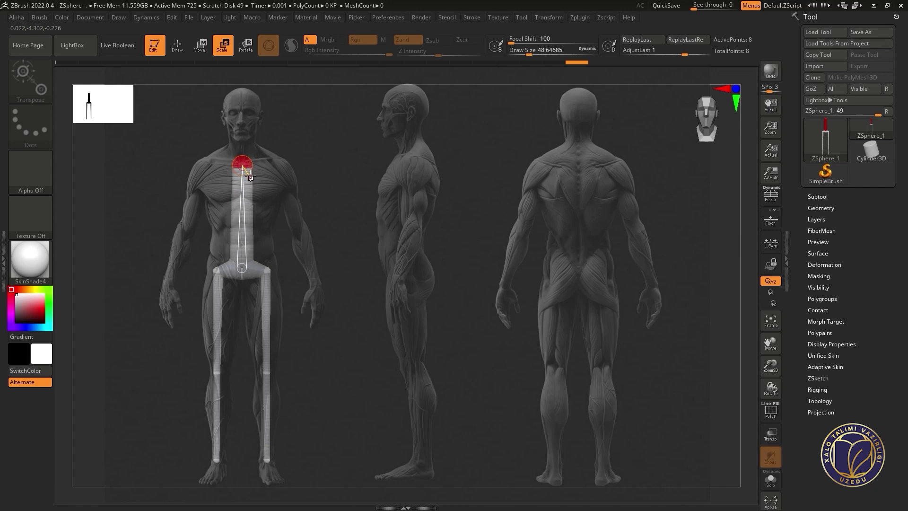
# Step: Pull mirrored shoulder ZSpheres out from the top of the chest and position them
pyautogui.press('q')
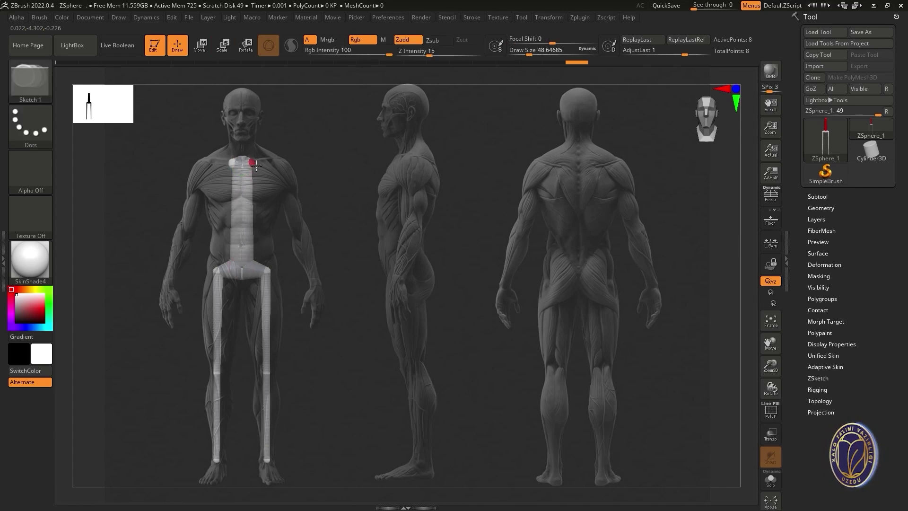
pyautogui.press('w')
pyautogui.moveTo(256, 164); pyautogui.dragTo(287, 172)
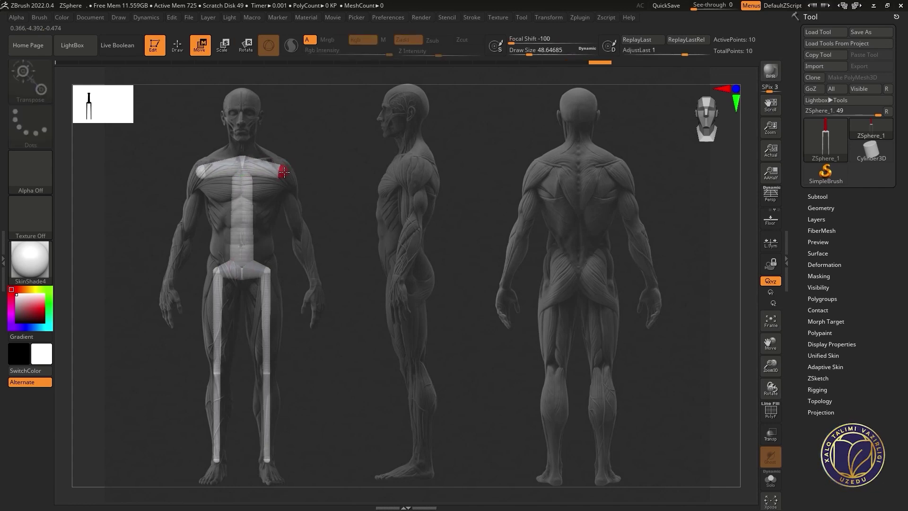
pyautogui.press('e')
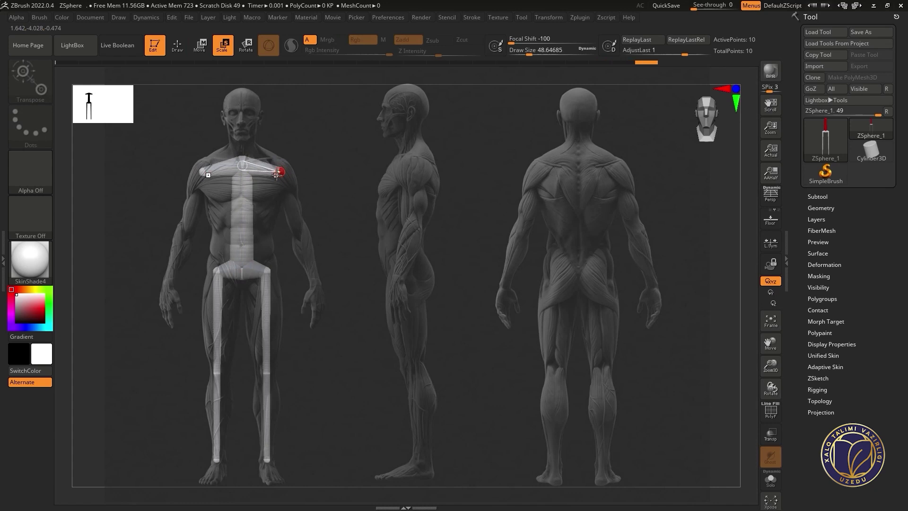
pyautogui.press('w')
pyautogui.moveTo(282, 171); pyautogui.dragTo(284, 176)
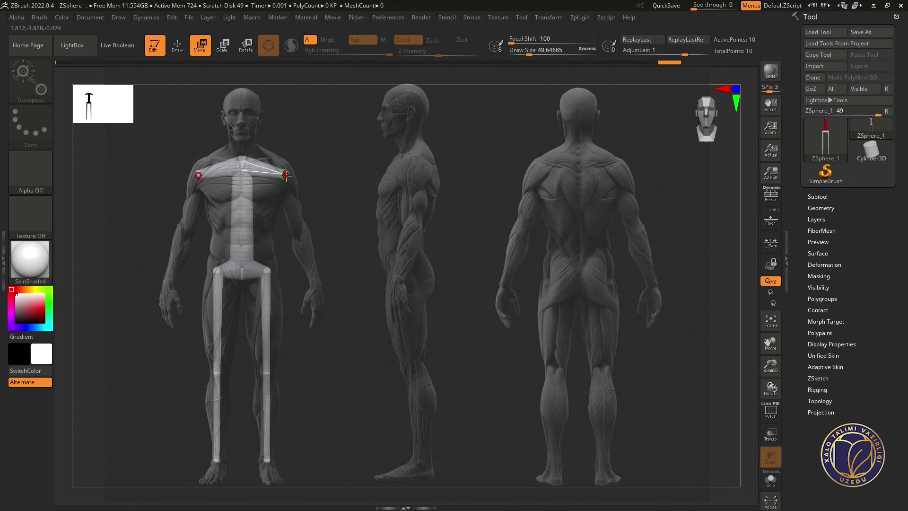
# Step: Add upper-arm ZSpheres from the shoulders down to the elbows
pyautogui.press('q')
pyautogui.click(291, 184)
pyautogui.press('w')
pyautogui.moveTo(291, 185); pyautogui.dragTo(297, 229)
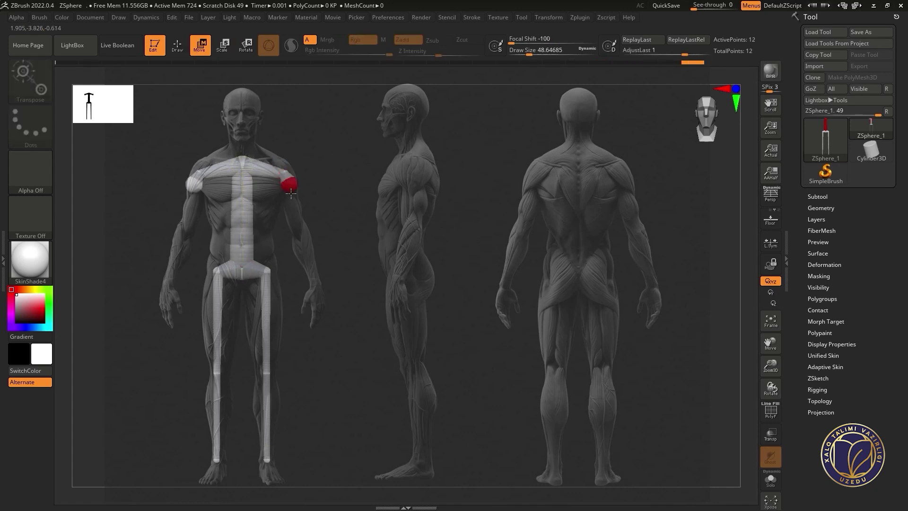
pyautogui.press('e')
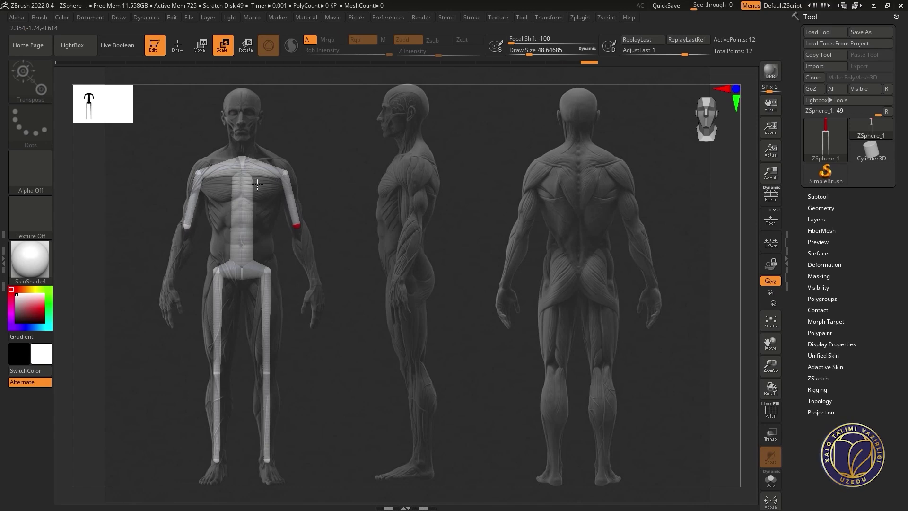
# Step: Add elbow ZSpheres and extend the forearms down to the wrists
pyautogui.press('q')
pyautogui.click(298, 232)
pyautogui.press('w')
pyautogui.moveTo(298, 231); pyautogui.dragTo(314, 286)
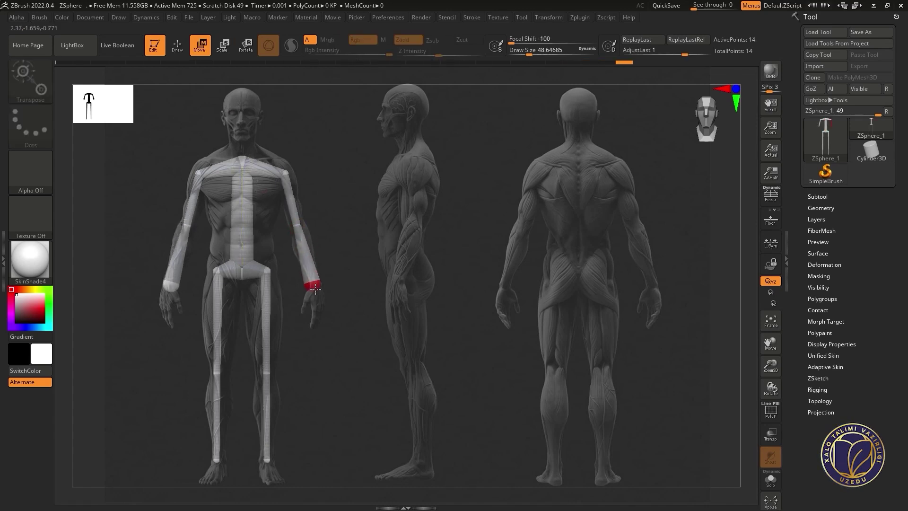
pyautogui.press('e')
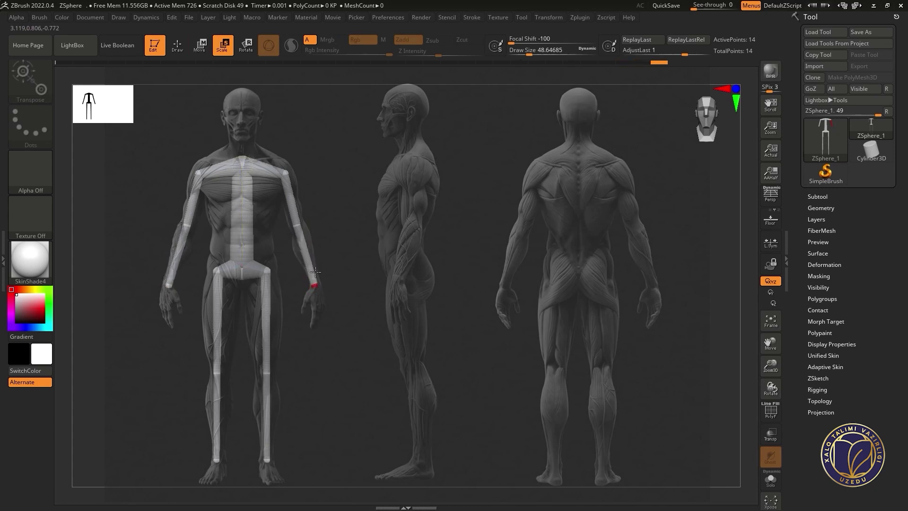
pyautogui.press('w')
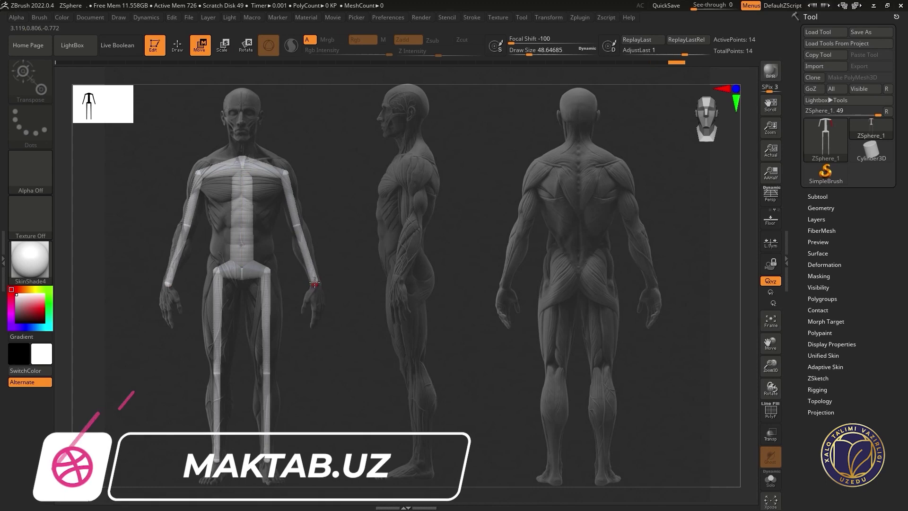
pyautogui.press('e')
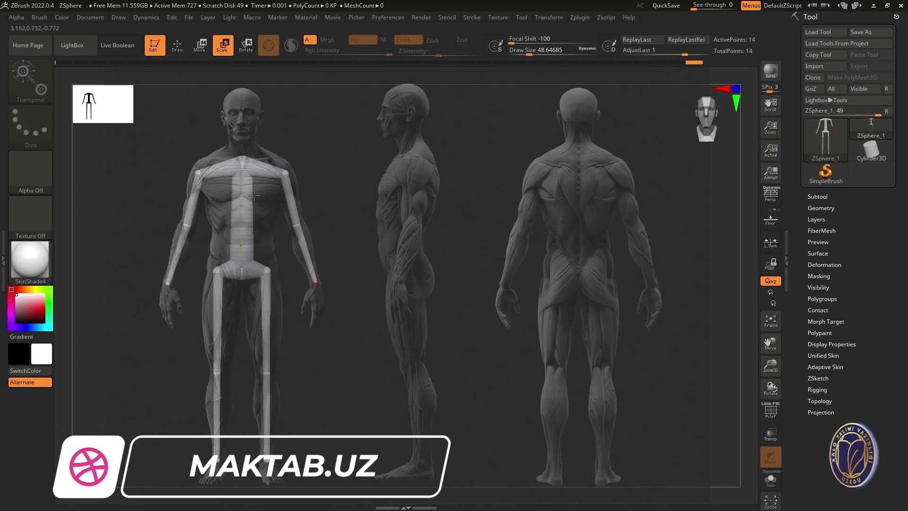
pyautogui.hotkey('ctrl', 'shift', 'z')
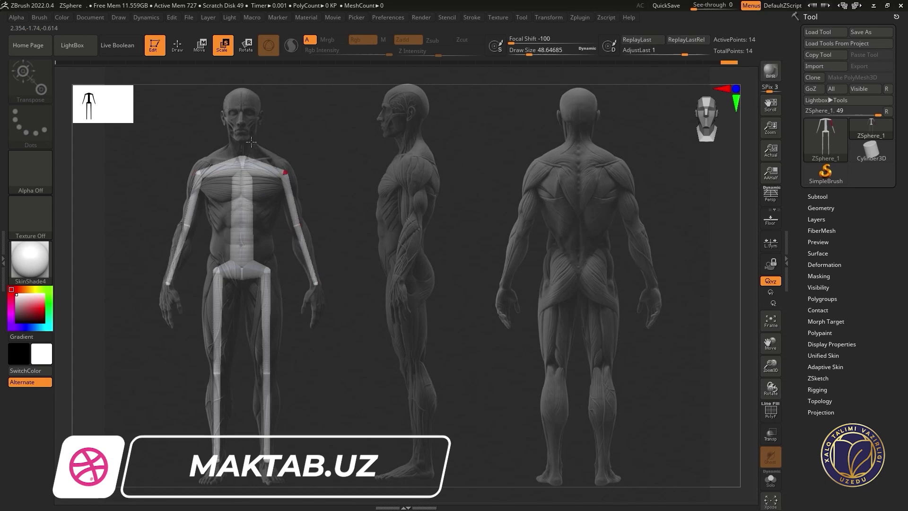
pyautogui.hotkey('ctrl', 'z')
pyautogui.hotkey('ctrl', 'z')
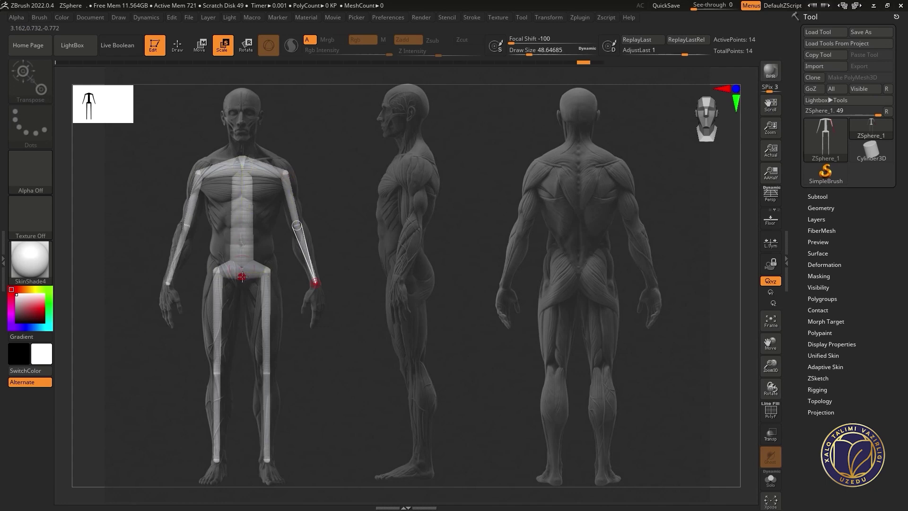
pyautogui.hotkey('ctrl', 'shift', 'z')
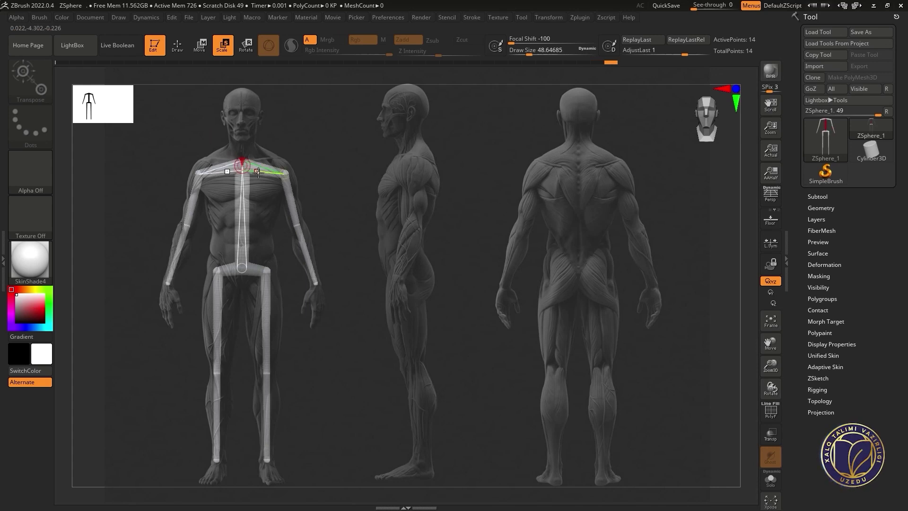
pyautogui.press('w')
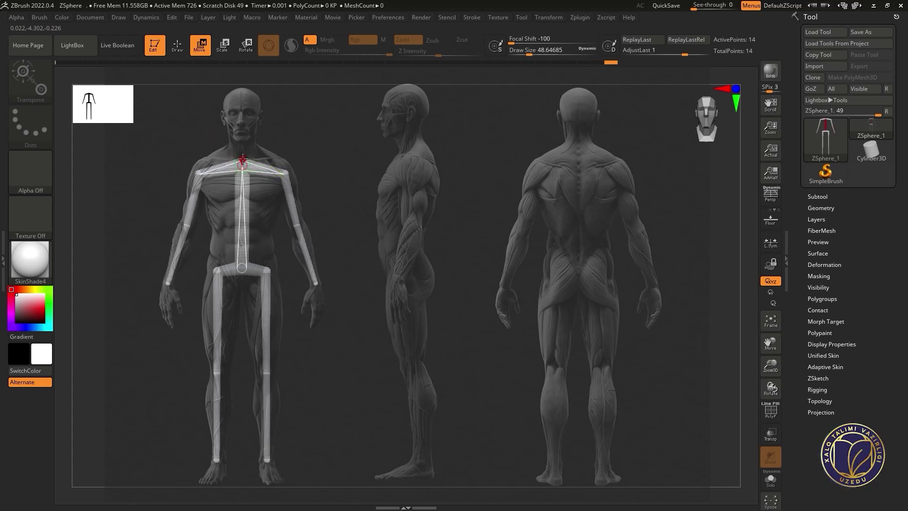
pyautogui.moveTo(242, 161); pyautogui.dragTo(243, 165)
pyautogui.hotkey('ctrl', 'z')
# Step: Add a ZSphere at the chest and pull it up through the neck into the head
pyautogui.press('q')
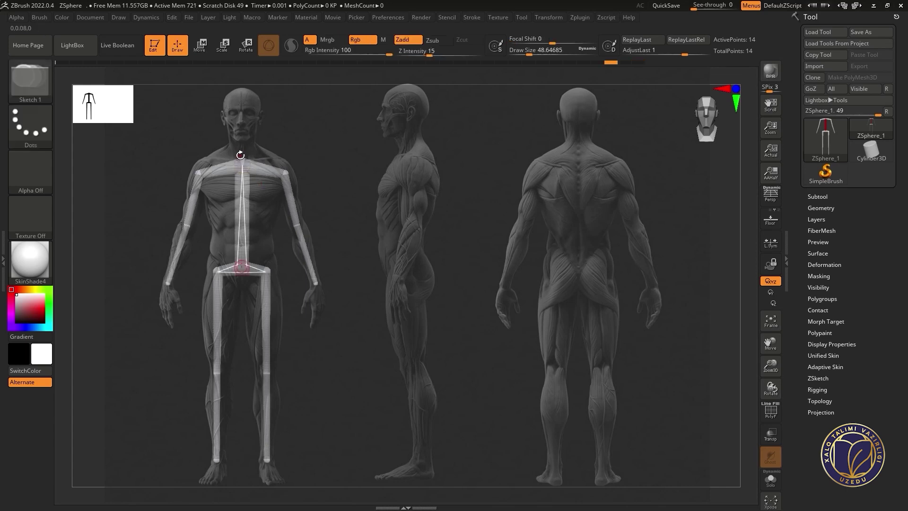
pyautogui.click(243, 161)
pyautogui.press('w')
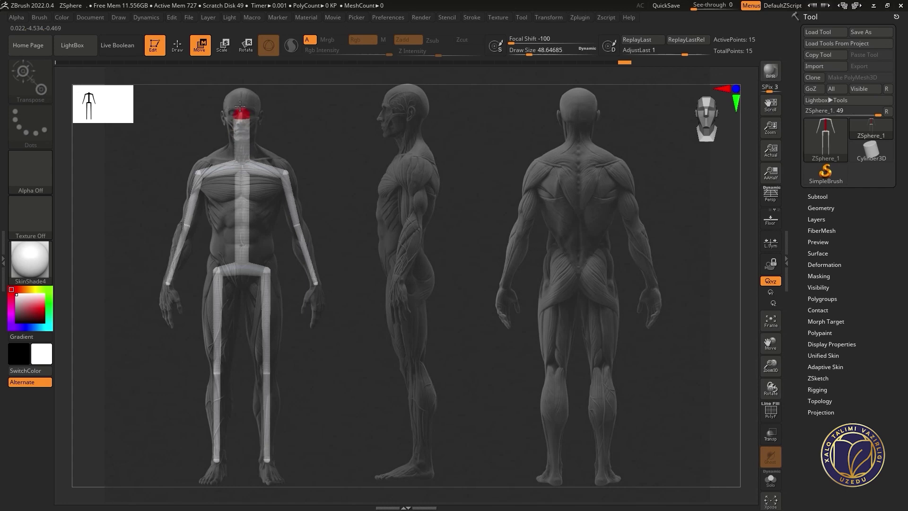
pyautogui.press('e')
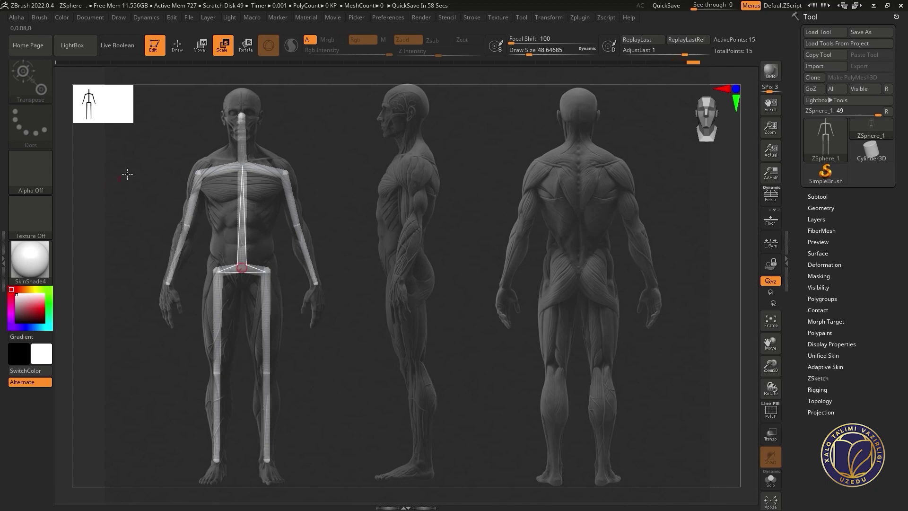
pyautogui.press('w')
pyautogui.moveTo(240, 137); pyautogui.dragTo(241, 138)
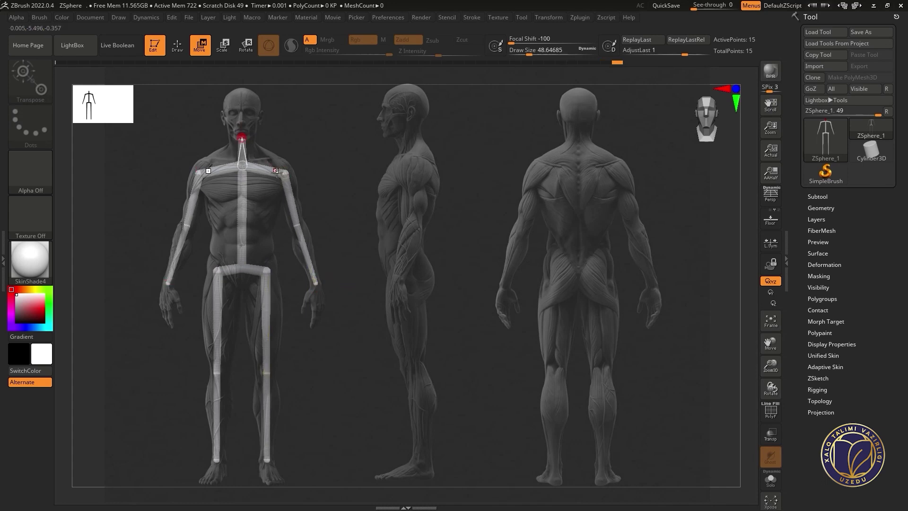
pyautogui.press('e')
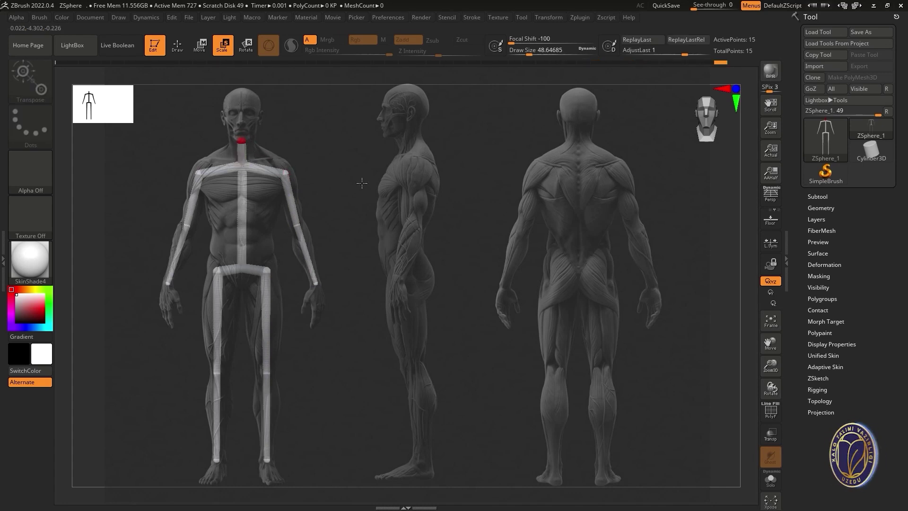
pyautogui.press('w')
pyautogui.moveTo(242, 142); pyautogui.dragTo(241, 122)
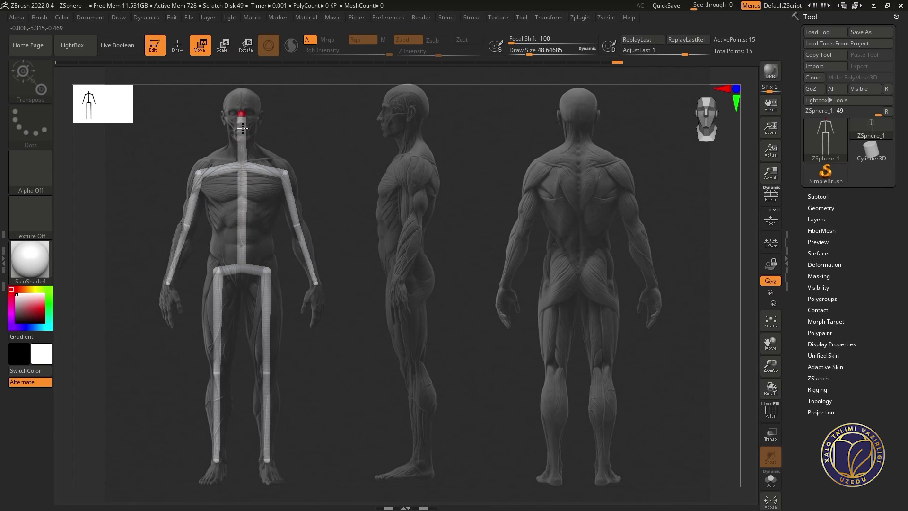
# Step: Readjust the mirrored shoulder ZSpheres slightly outward and back
pyautogui.moveTo(286, 171); pyautogui.dragTo(288, 170)
pyautogui.moveTo(288, 170)
pyautogui.mouseDown()
pyautogui.moveTo(282, 161)
pyautogui.moveTo(286, 174)
pyautogui.mouseUp()
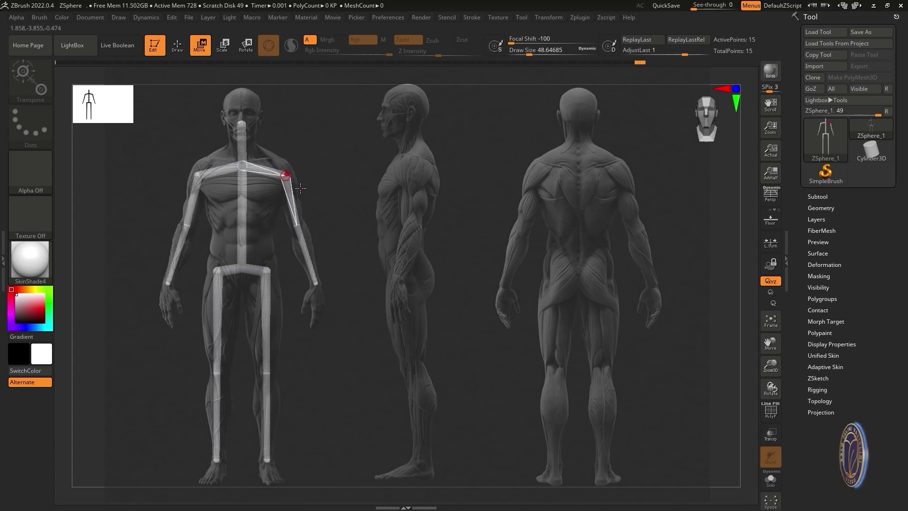
pyautogui.press('e')
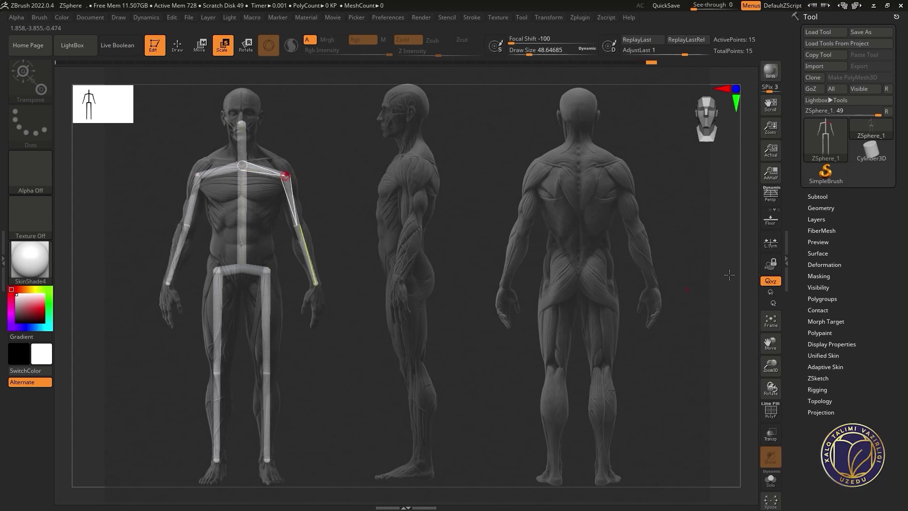
# Step: Save the project as blockout_001 in D:\#projects\Gladiator\ZbrFile
pyautogui.hotkey('ctrl', 's')
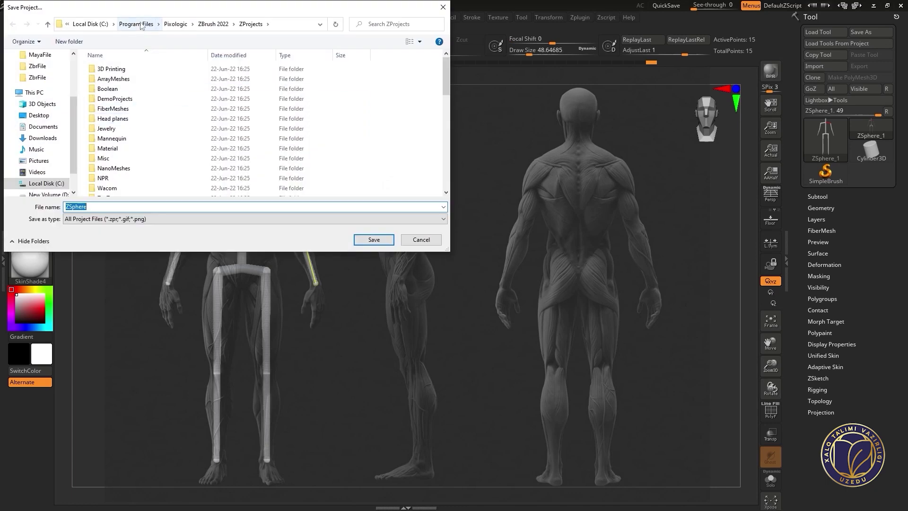
pyautogui.click(81, 23)
pyautogui.doubleClick(236, 169)
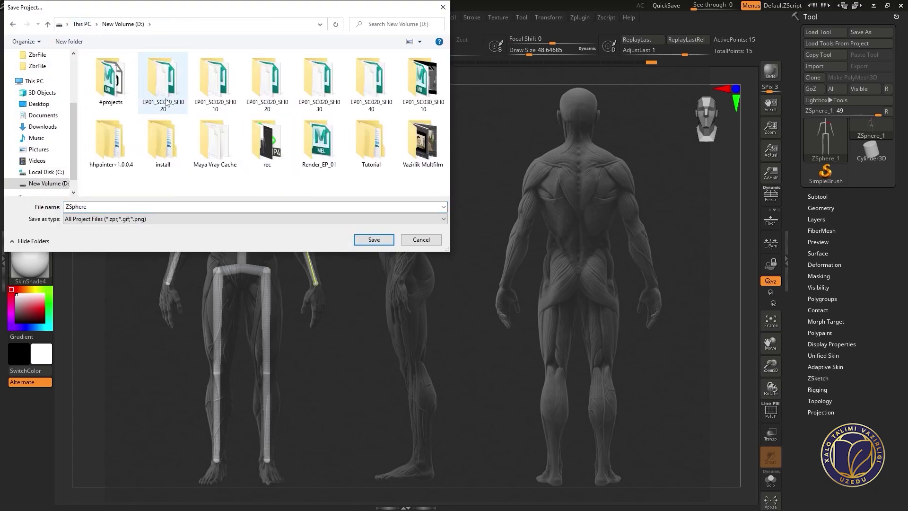
pyautogui.doubleClick(118, 95)
pyautogui.doubleClick(120, 98)
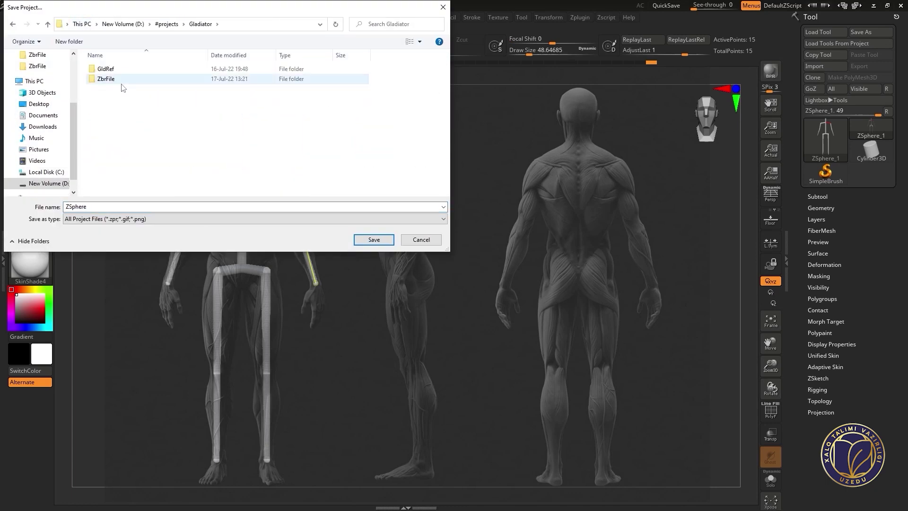
pyautogui.doubleClick(122, 79)
pyautogui.doubleClick(100, 206)
pyautogui.write('blockout')
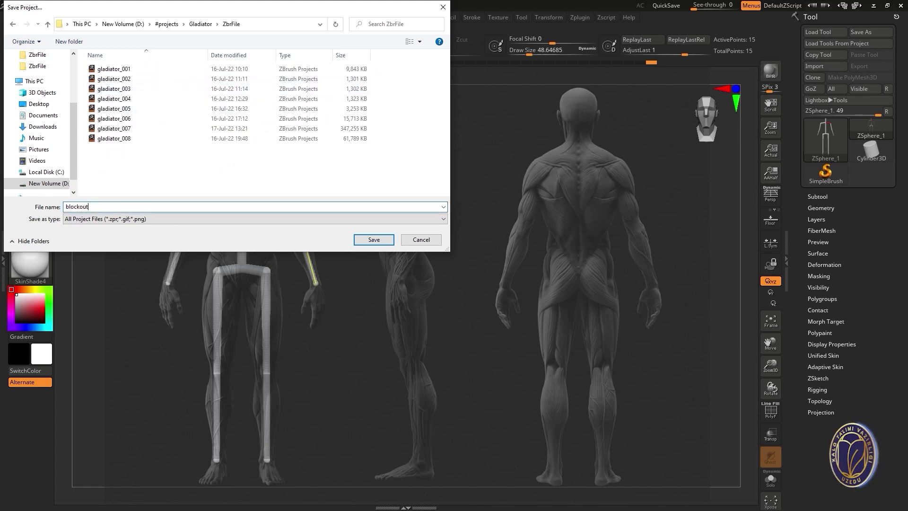
pyautogui.write('_001')
pyautogui.press('Return')
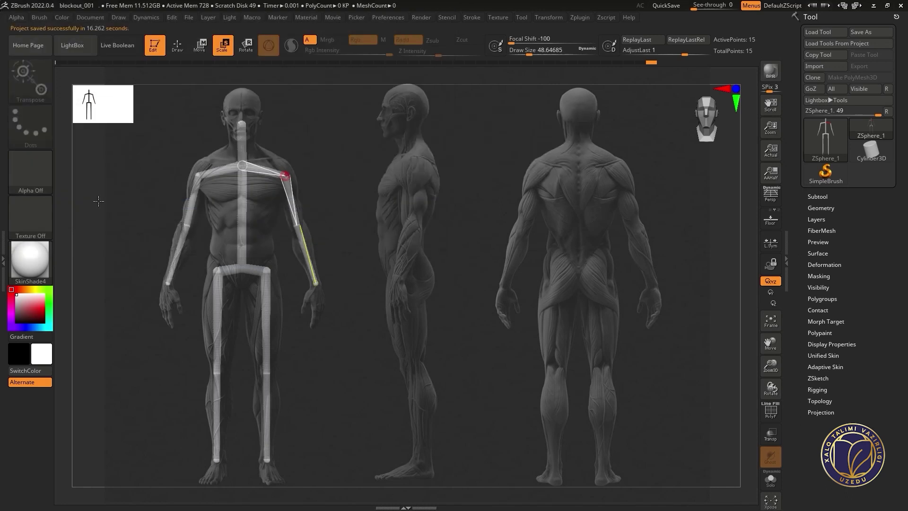
# Step: Switch to the side view and move the leg, hip and spine ZSpheres onto the side reference
pyautogui.click(85, 17)
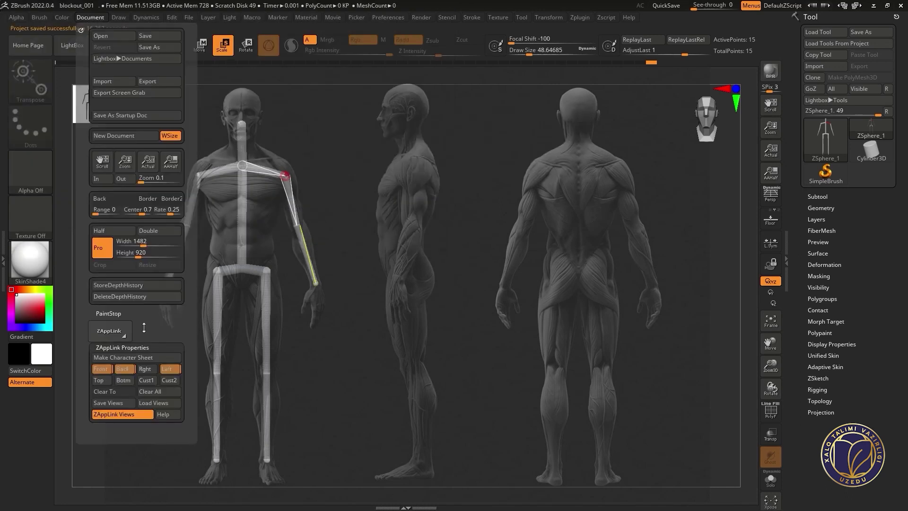
pyautogui.click(166, 368)
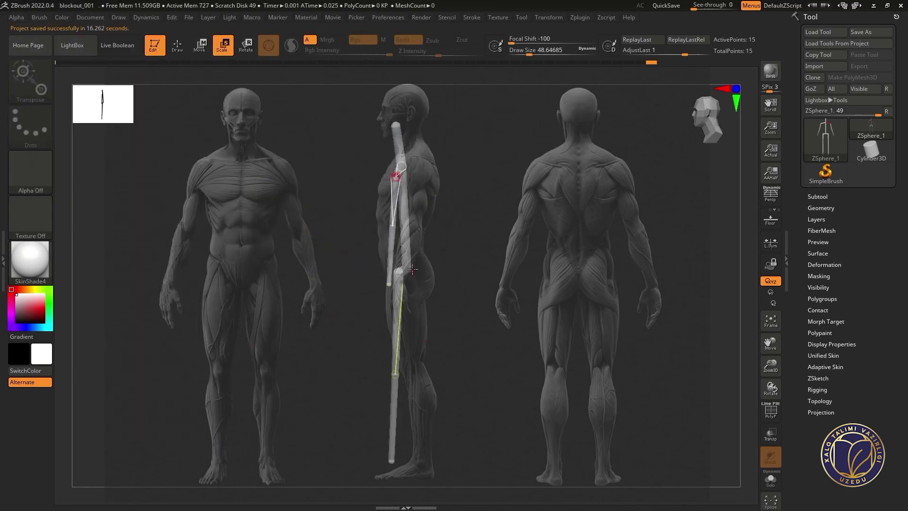
pyautogui.press('w')
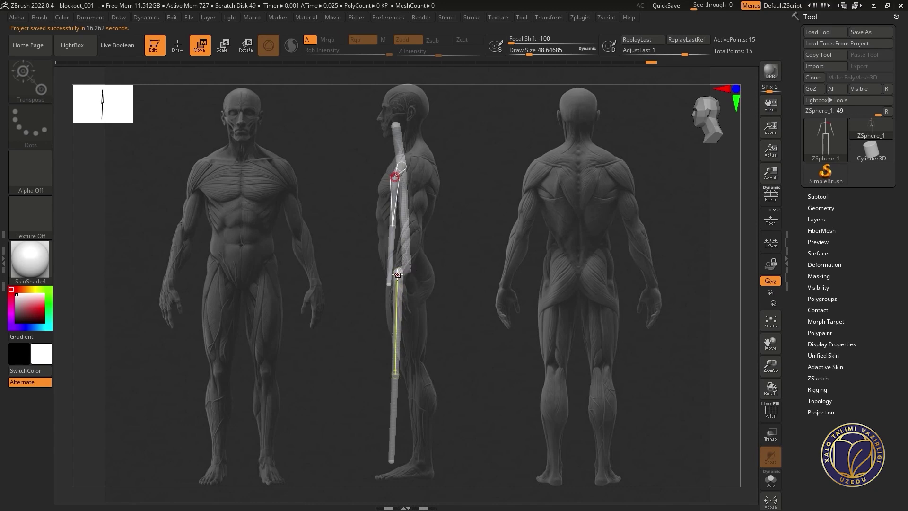
pyautogui.moveTo(406, 375); pyautogui.dragTo(415, 375)
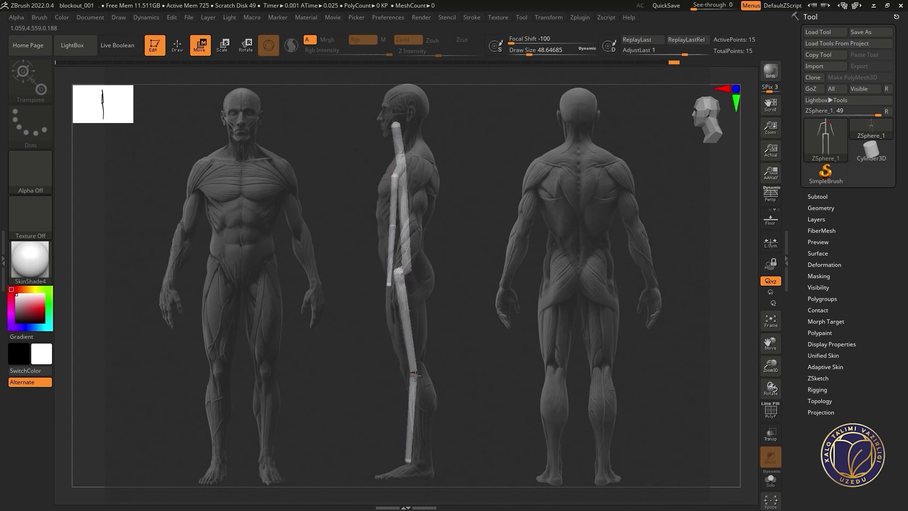
pyautogui.moveTo(408, 460); pyautogui.dragTo(421, 463)
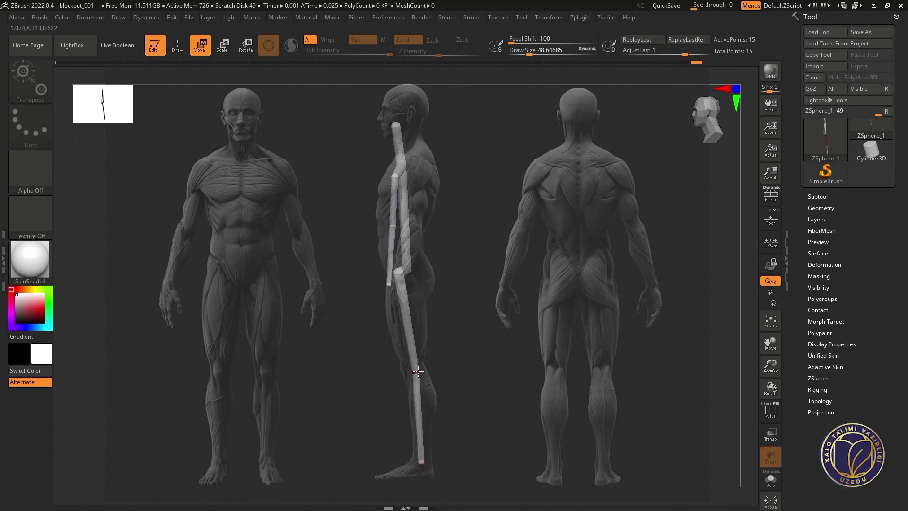
pyautogui.moveTo(400, 271); pyautogui.dragTo(406, 272)
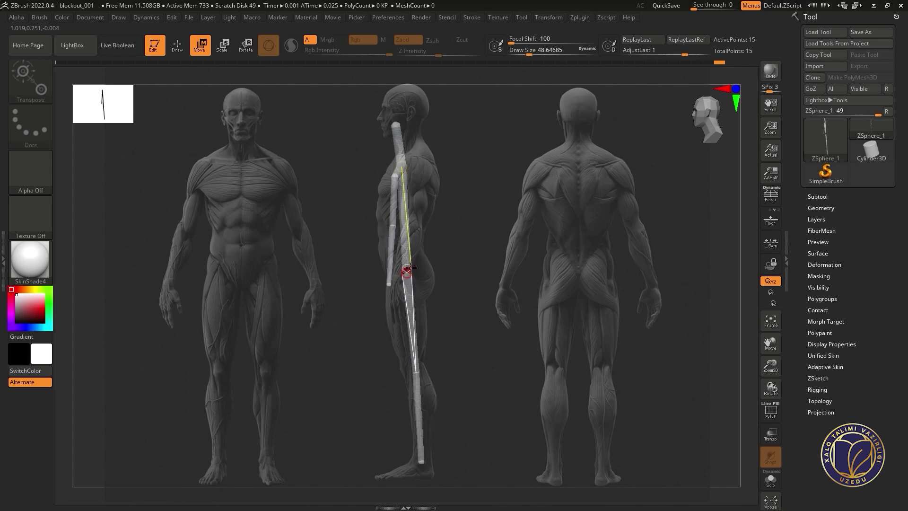
pyautogui.moveTo(408, 265); pyautogui.dragTo(410, 268)
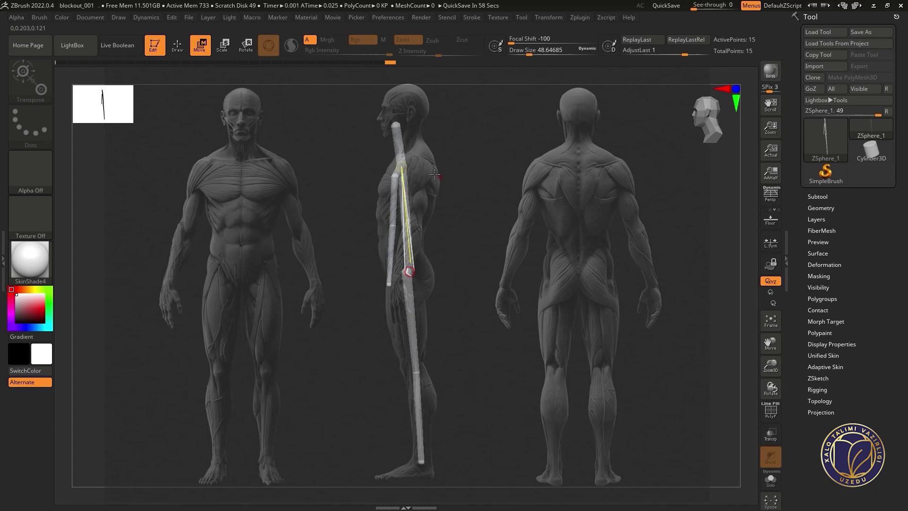
pyautogui.moveTo(402, 163); pyautogui.dragTo(403, 164)
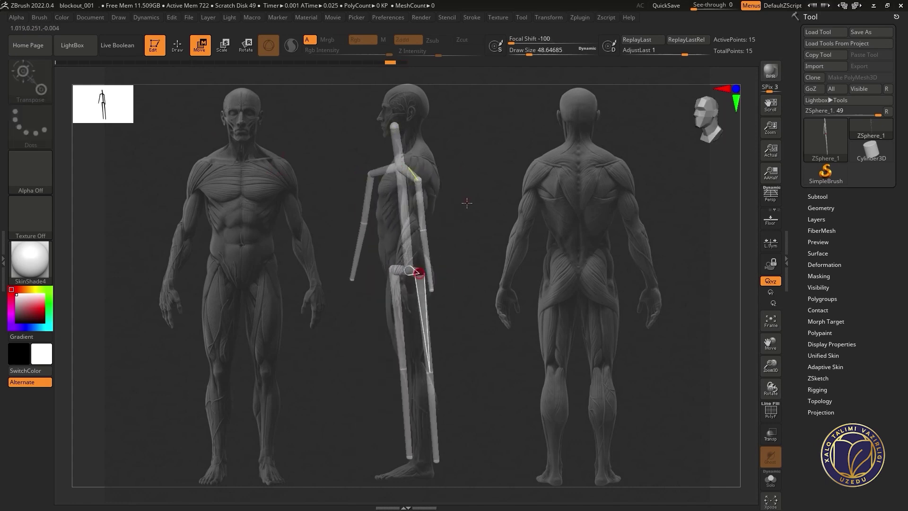
# Step: Fit the neck, arm, elbow, thigh, knee and ankle ZSpheres to the side figure's profile
pyautogui.click(90, 17)
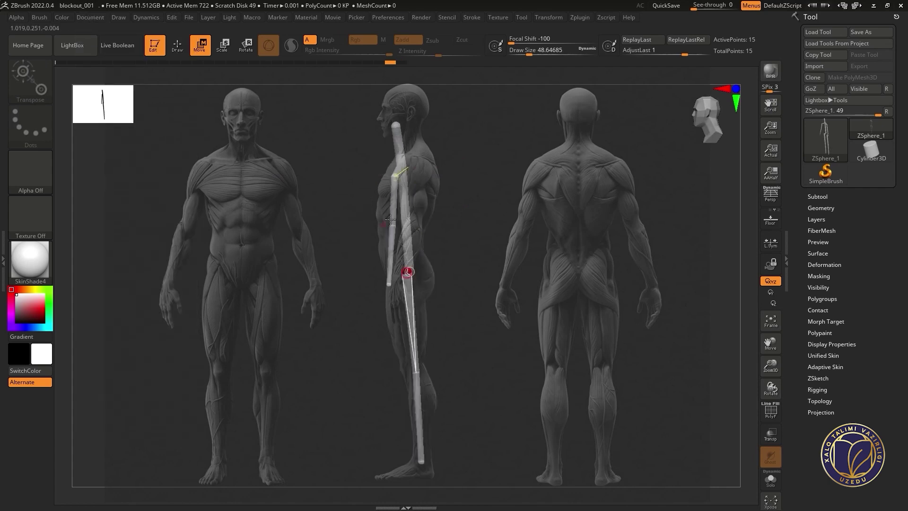
pyautogui.moveTo(404, 161); pyautogui.dragTo(419, 229)
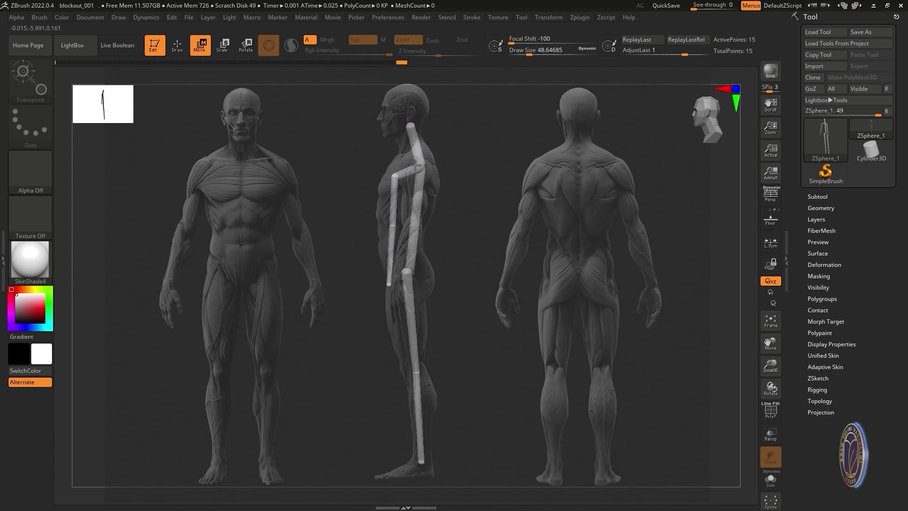
pyautogui.moveTo(418, 229); pyautogui.dragTo(413, 228)
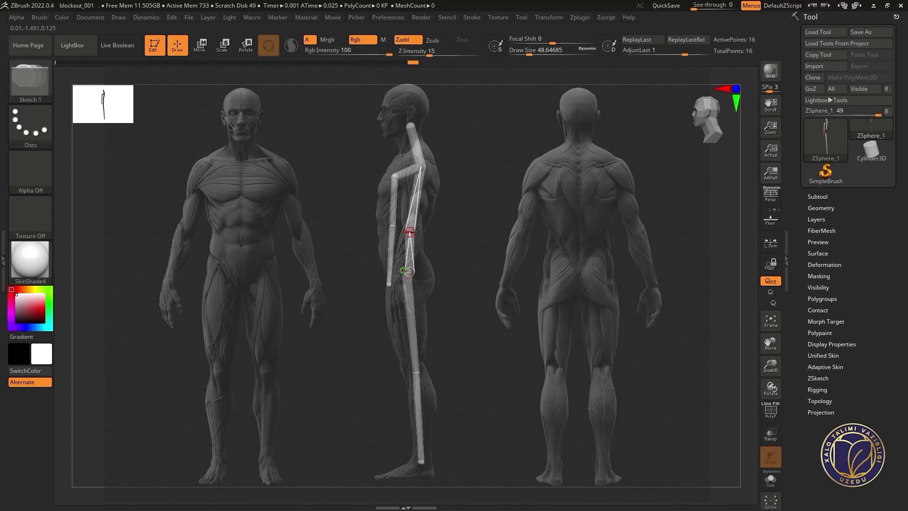
pyautogui.moveTo(403, 281); pyautogui.dragTo(416, 374)
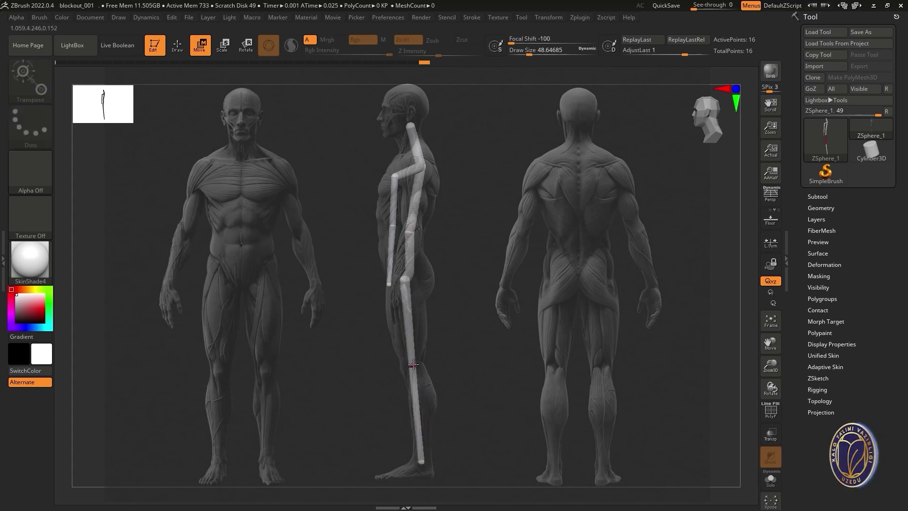
pyautogui.moveTo(409, 366); pyautogui.dragTo(414, 366)
pyautogui.moveTo(420, 463); pyautogui.dragTo(426, 461)
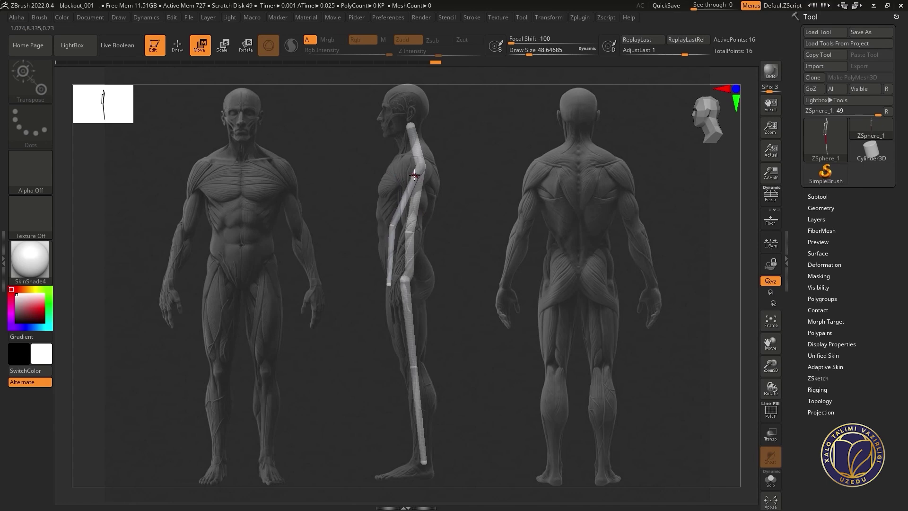
pyautogui.moveTo(396, 226); pyautogui.dragTo(413, 229)
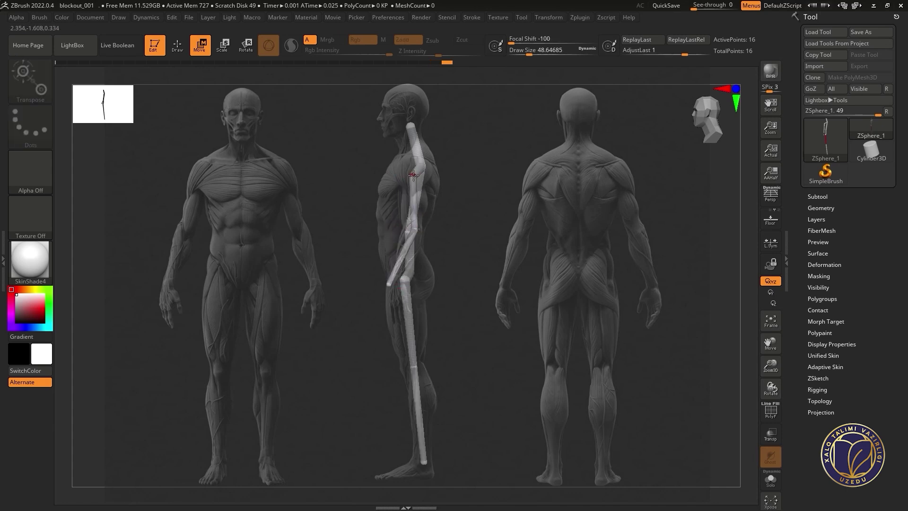
pyautogui.moveTo(389, 293); pyautogui.dragTo(396, 287)
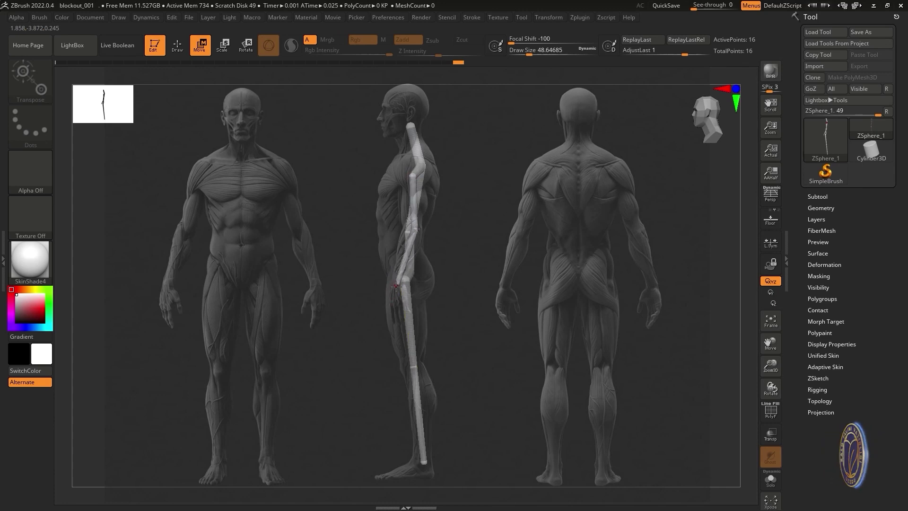
# Step: Raise the Spotlight reference opacity and return to the Front view in ZAppLink Properties
pyautogui.hotkey('shift', 'z')
pyautogui.hotkey('shift', 'z')
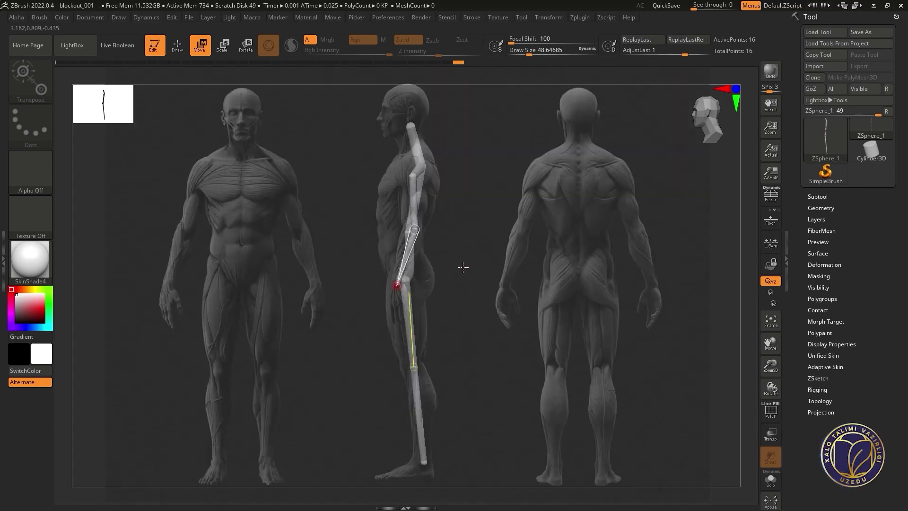
pyautogui.press('z')
pyautogui.moveTo(459, 232); pyautogui.dragTo(460, 232)
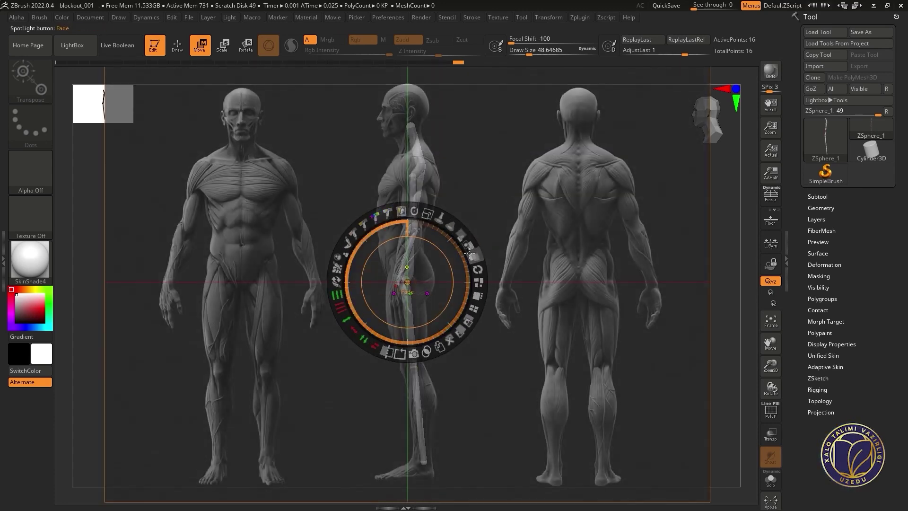
pyautogui.press('z')
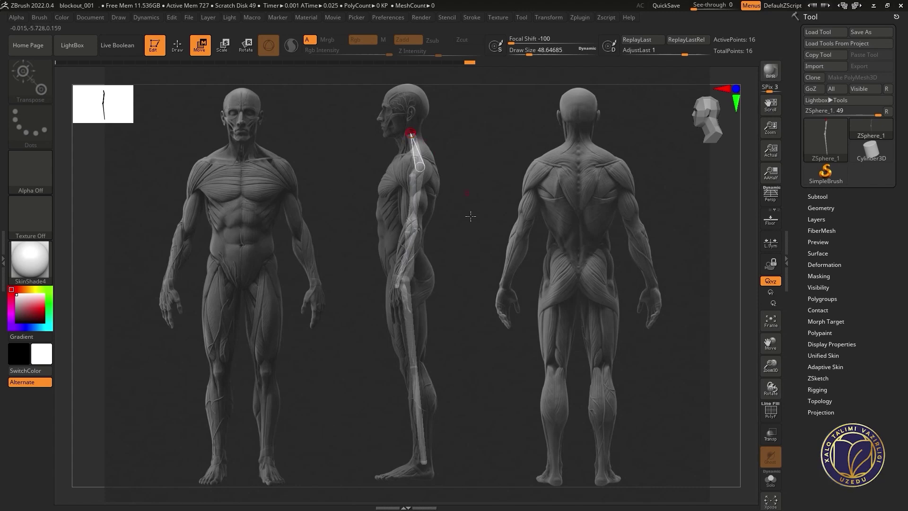
pyautogui.click(89, 18)
pyautogui.click(103, 370)
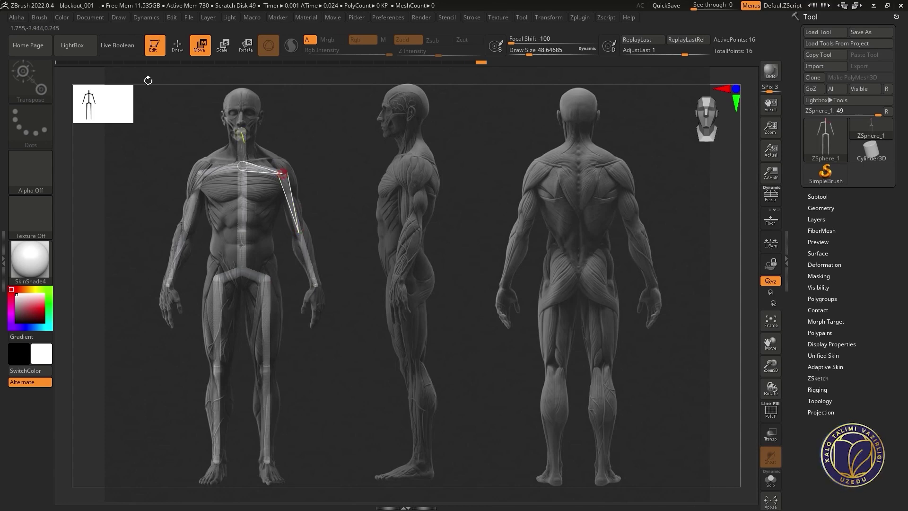
# Step: In the Back view, extend the leg ZSpheres to the feet and the spine through the head
pyautogui.click(119, 17)
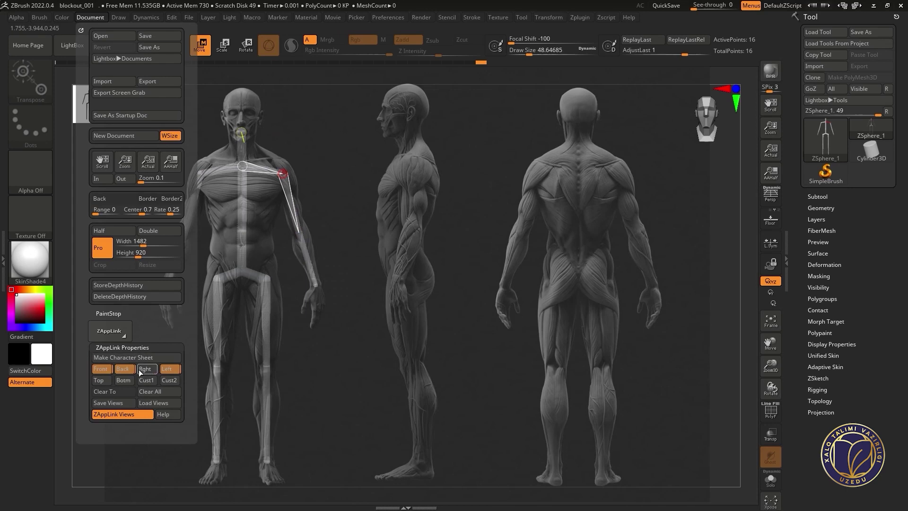
pyautogui.click(138, 370)
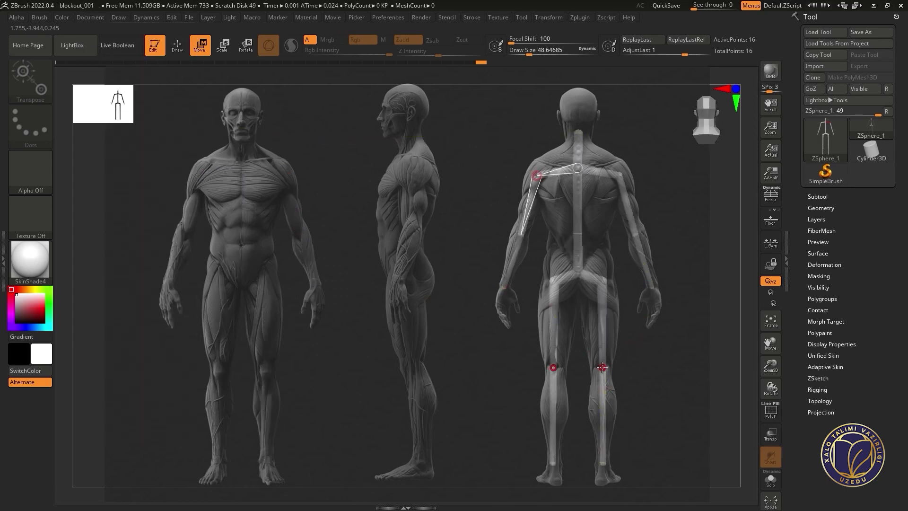
pyautogui.moveTo(602, 458); pyautogui.dragTo(603, 477)
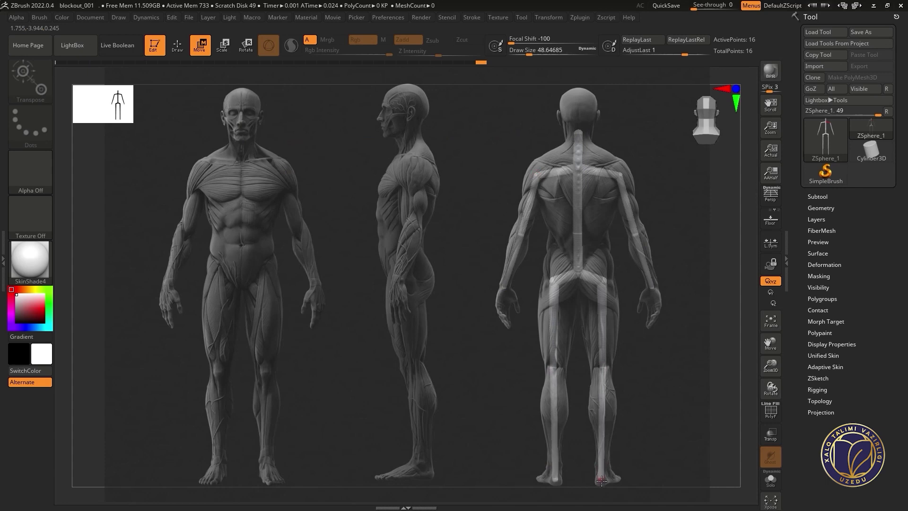
pyautogui.moveTo(578, 132)
pyautogui.mouseDown()
pyautogui.moveTo(580, 103)
pyautogui.moveTo(580, 114)
pyautogui.mouseUp()
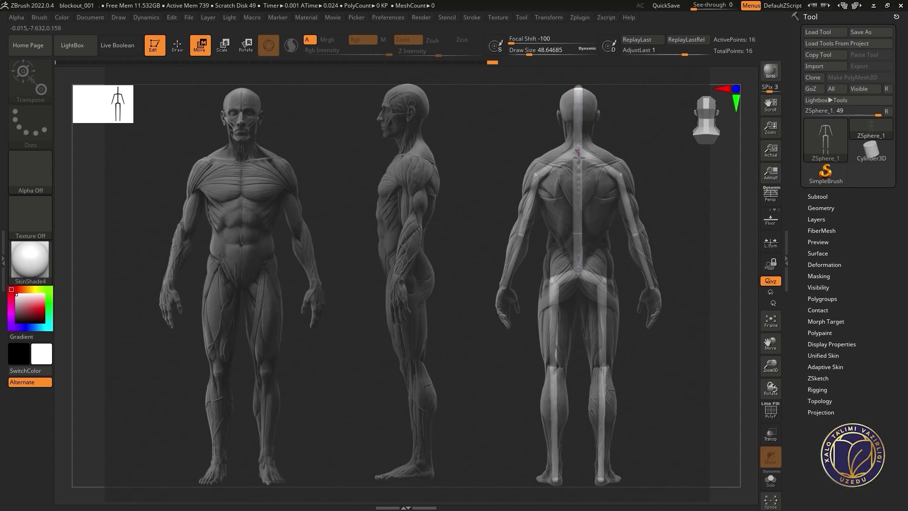
# Step: Remove the extra right arm chain and check the skeleton in the side view
pyautogui.press('ctrl')
pyautogui.hotkey('ctrl', 'z')
pyautogui.hotkey('ctrl', 'z')
pyautogui.hotkey('ctrl', 'z')
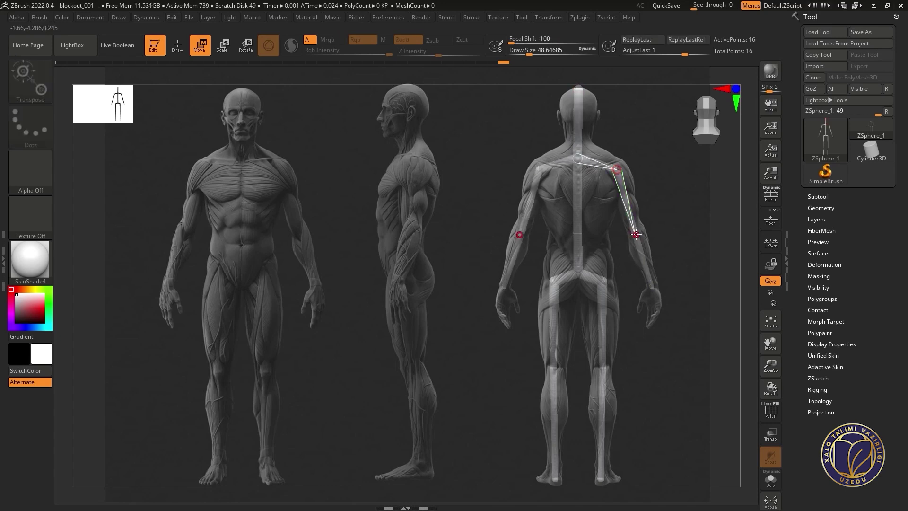
pyautogui.click(87, 19)
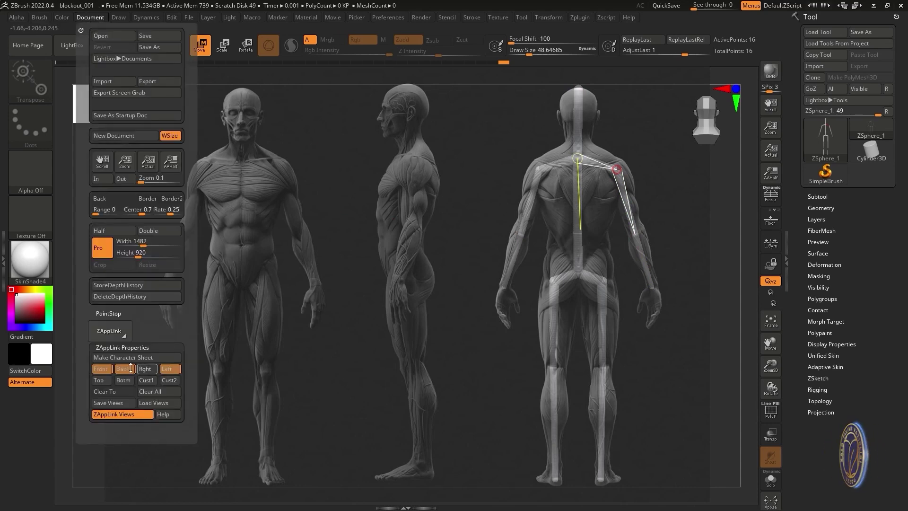
pyautogui.click(164, 368)
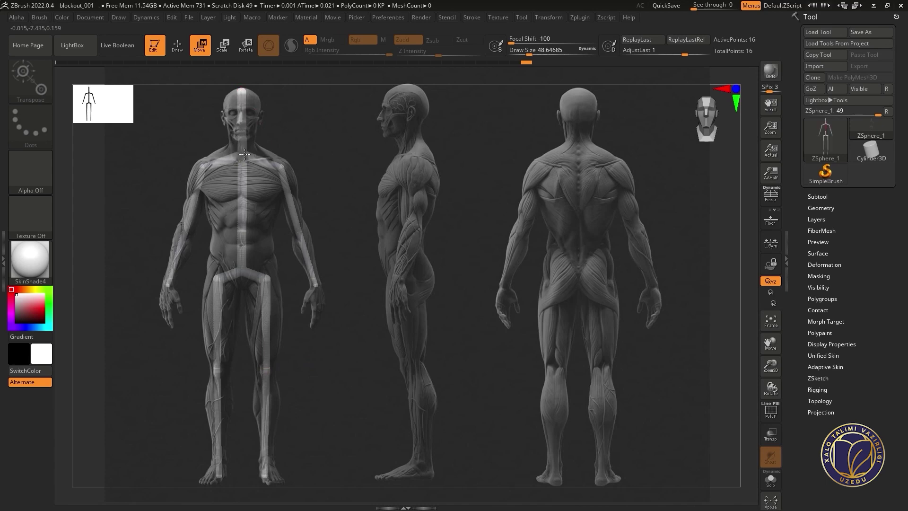
# Step: Preview the skeleton as an Adaptive Skin, framing and orbiting it to inspect
pyautogui.press('a')
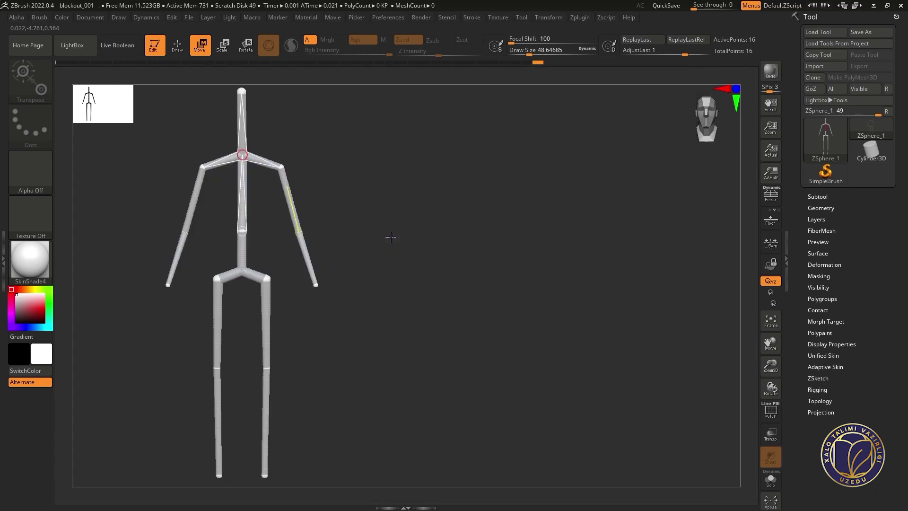
pyautogui.press('f')
pyautogui.moveTo(379, 221)
pyautogui.mouseDown()
pyautogui.moveTo(446, 221)
pyautogui.moveTo(415, 219)
pyautogui.moveTo(458, 209)
pyautogui.moveTo(330, 203)
pyautogui.mouseUp()
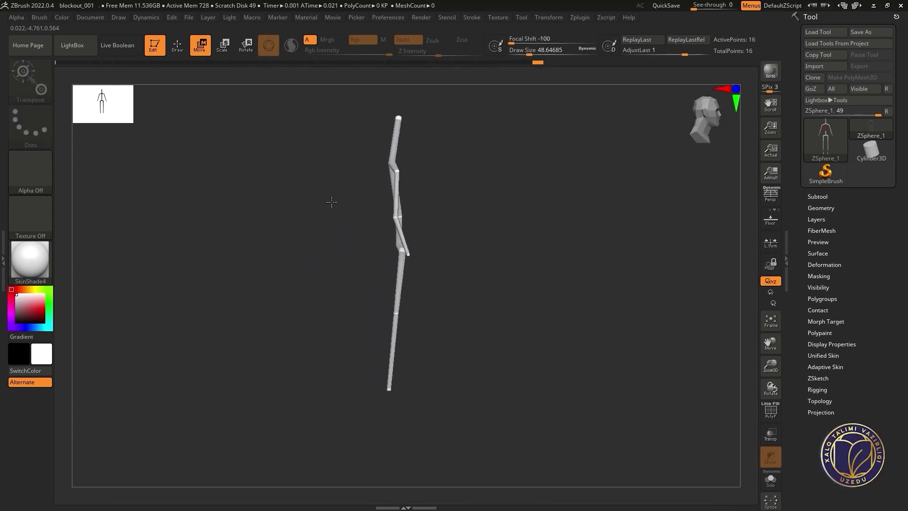
pyautogui.moveTo(430, 204)
pyautogui.mouseDown()
pyautogui.moveTo(432, 219)
pyautogui.moveTo(453, 226)
pyautogui.mouseUp()
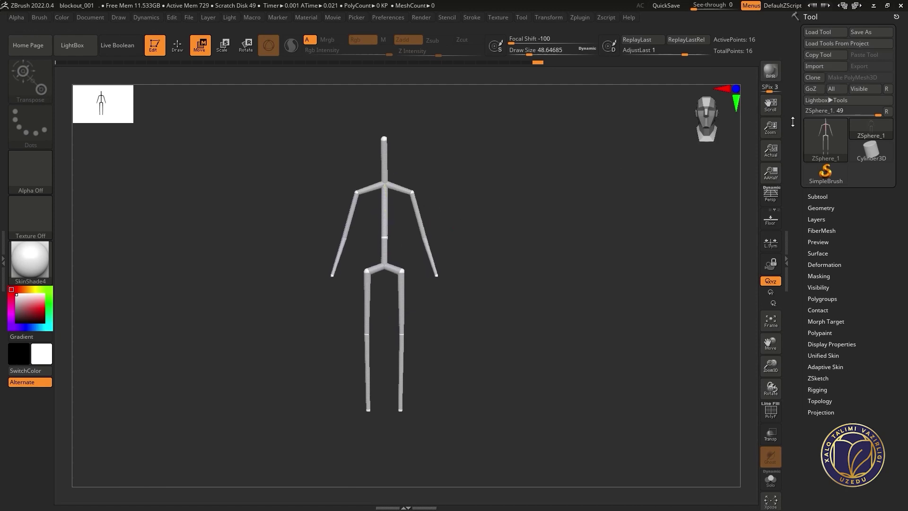
# Step: Clear the stamped copies with Ctrl+N and redraw the ZSphere skeleton in Edit mode
pyautogui.click(650, 161)
pyautogui.click(555, 185)
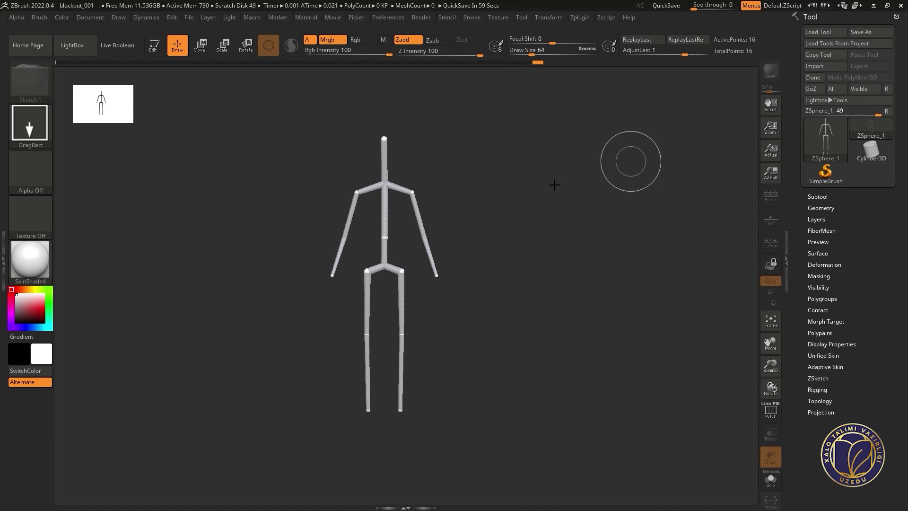
pyautogui.moveTo(422, 183)
pyautogui.mouseDown()
pyautogui.moveTo(461, 218)
pyautogui.moveTo(533, 229)
pyautogui.moveTo(555, 277)
pyautogui.moveTo(556, 243)
pyautogui.moveTo(505, 223)
pyautogui.moveTo(521, 234)
pyautogui.mouseUp()
pyautogui.hotkey('ctrl', 'n')
pyautogui.press('t')
# Step: Export the skinned skeleton as baseSkeleton OBJ into D:\#projects\Gladiator\ZbrFile
pyautogui.press('a')
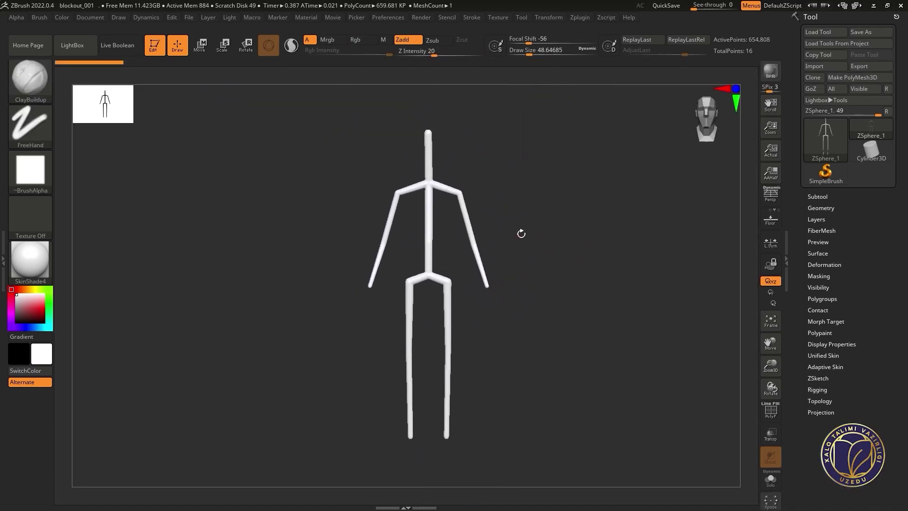
pyautogui.click(859, 69)
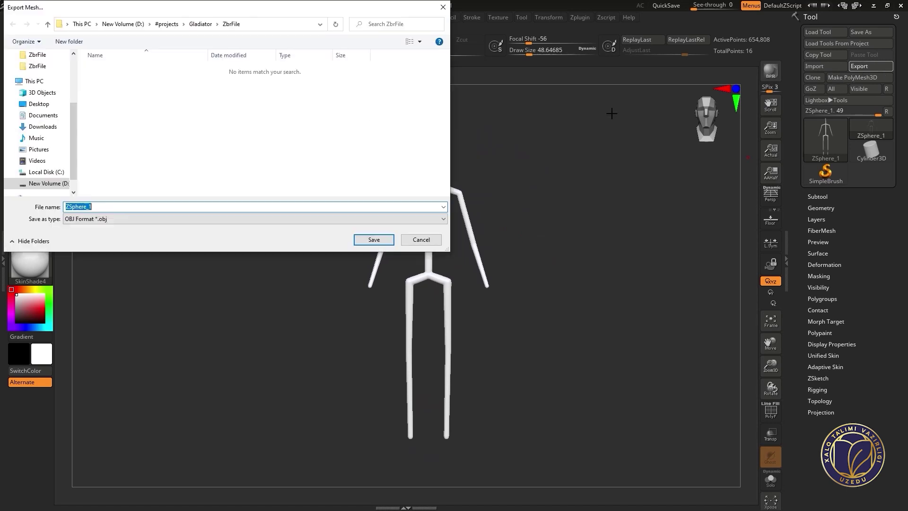
pyautogui.click(167, 25)
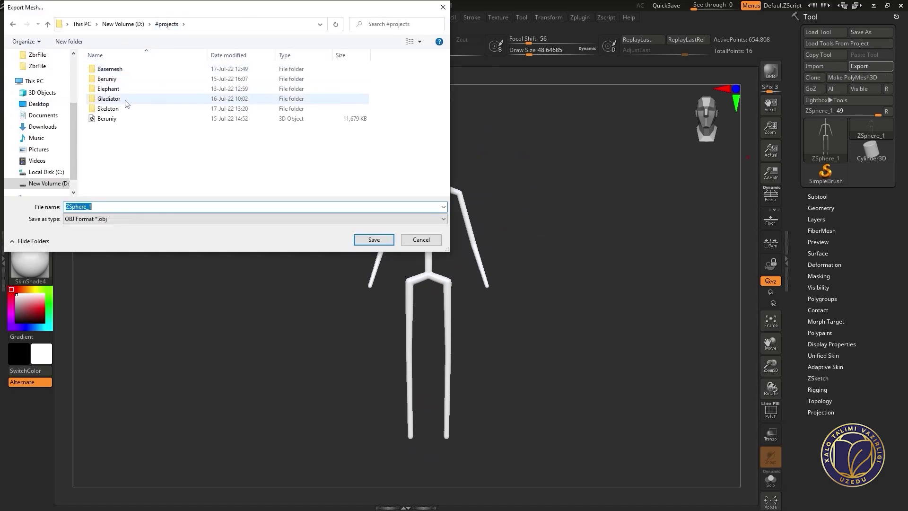
pyautogui.doubleClick(124, 108)
pyautogui.click(167, 24)
pyautogui.doubleClick(124, 99)
pyautogui.doubleClick(120, 79)
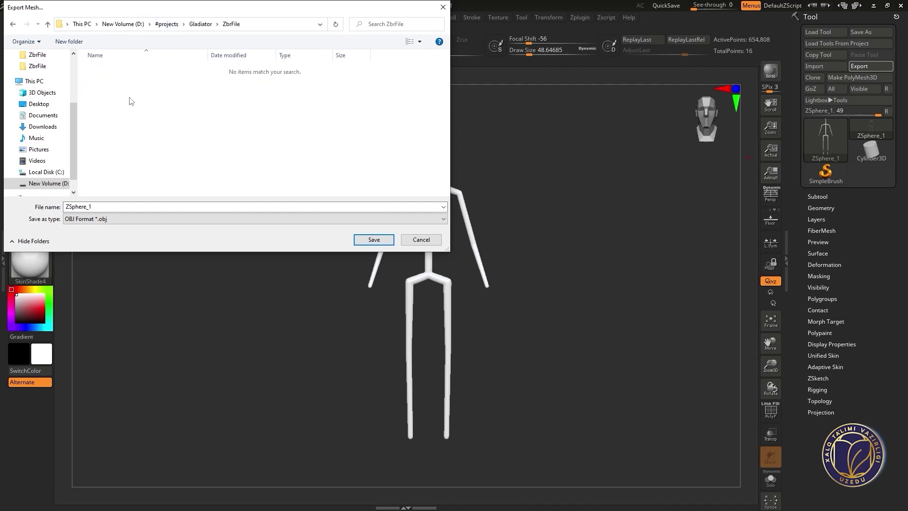
pyautogui.doubleClick(118, 205)
pyautogui.write('baseSkeleton')
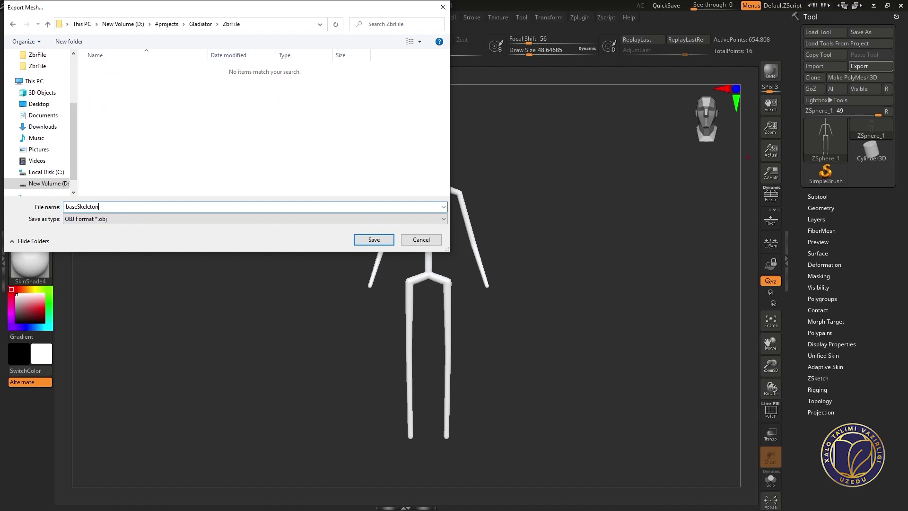
pyautogui.press('Return')
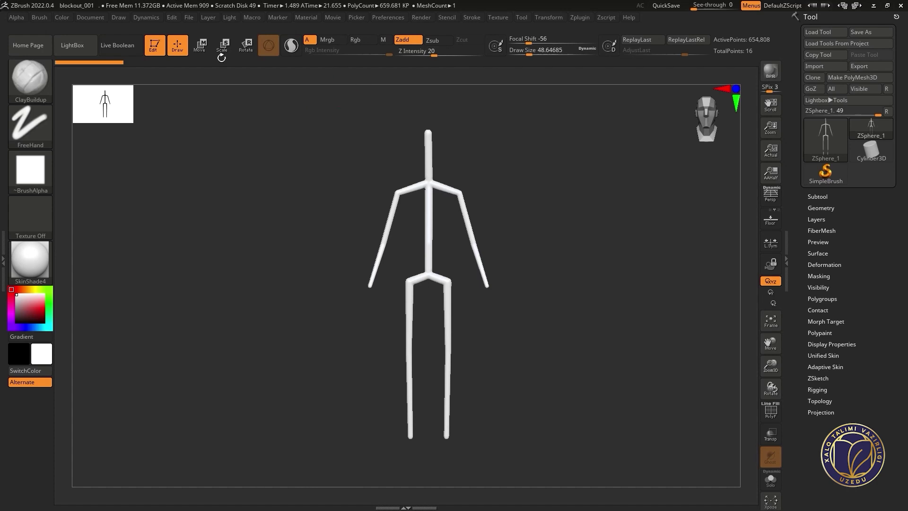
# Step: Open the DynaMesh_Sphere project from LightBox without saving the current one
pyautogui.click(90, 43)
pyautogui.doubleClick(509, 160)
pyautogui.click(497, 285)
# Step: Import the baseSkeleton mesh and view it in profile with perspective turned off
pyautogui.click(818, 66)
pyautogui.doubleClick(129, 86)
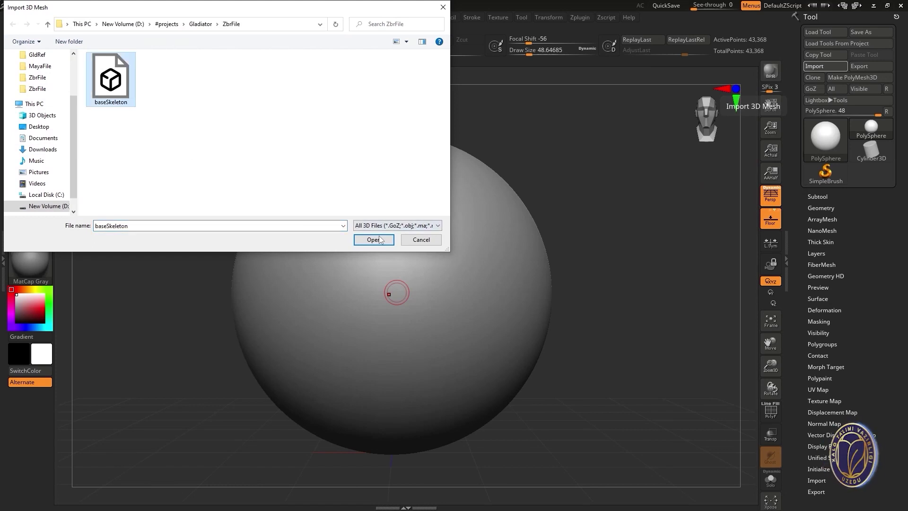
pyautogui.moveTo(471, 205)
pyautogui.keyDown('shift'); pyautogui.mouseDown()
pyautogui.moveTo(530, 205)
pyautogui.moveTo(466, 208)
pyautogui.moveTo(563, 220)
pyautogui.moveTo(760, 223)
pyautogui.mouseUp(); pyautogui.keyUp('shift')
pyautogui.click(771, 195)
pyautogui.moveTo(625, 215)
pyautogui.keyDown('shift'); pyautogui.mouseDown()
pyautogui.moveTo(533, 216)
pyautogui.moveTo(590, 217)
pyautogui.moveTo(576, 222)
pyautogui.moveTo(588, 217)
pyautogui.moveTo(540, 192)
pyautogui.moveTo(474, 189)
pyautogui.mouseUp(); pyautogui.keyUp('shift')
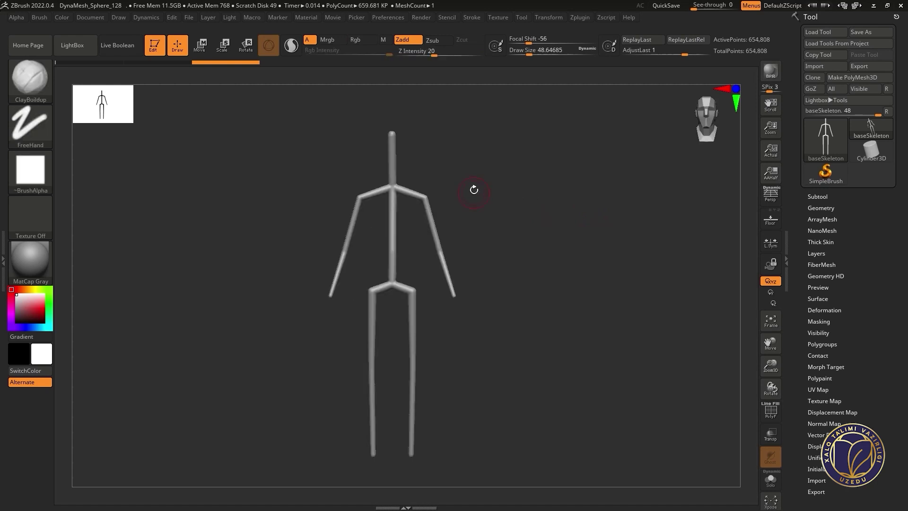
pyautogui.click(495, 19)
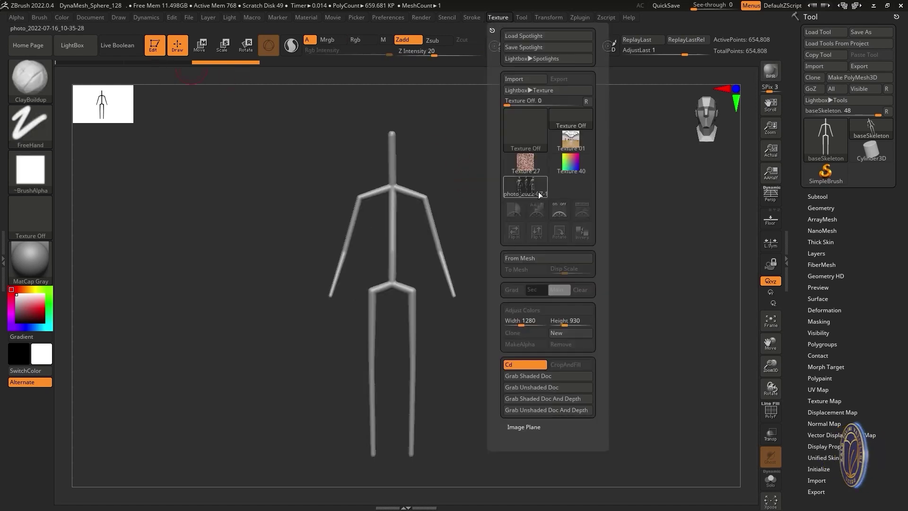
# Step: Show the anatomy reference at higher opacity and align the mesh to the Front view
pyautogui.hotkey('shift', 'z')
pyautogui.moveTo(453, 210)
pyautogui.mouseDown()
pyautogui.moveTo(450, 222)
pyautogui.moveTo(460, 193)
pyautogui.mouseUp()
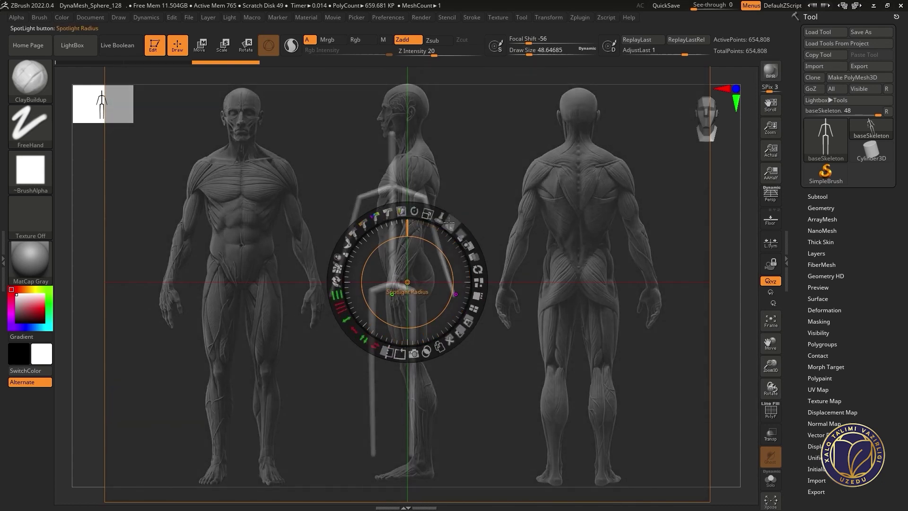
pyautogui.press('z')
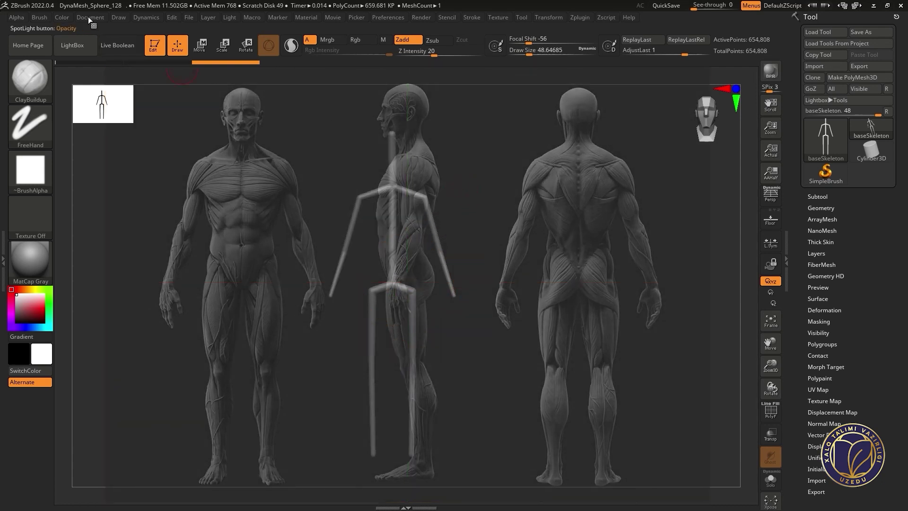
pyautogui.click(89, 18)
pyautogui.click(106, 370)
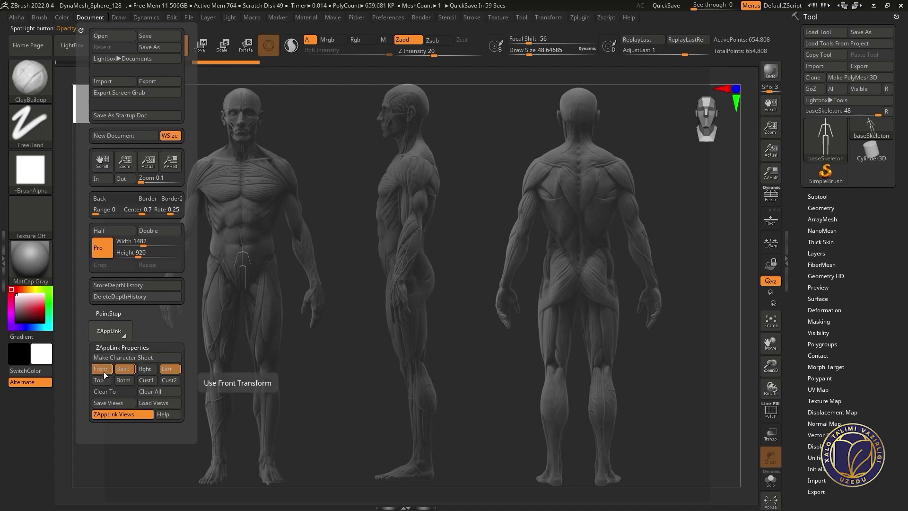
# Step: Try scaling and masking a pelvis sphere, then undo back to the bare skeleton
pyautogui.press('r')
pyautogui.moveTo(255, 274); pyautogui.dragTo(265, 246)
pyautogui.press('ctrl')
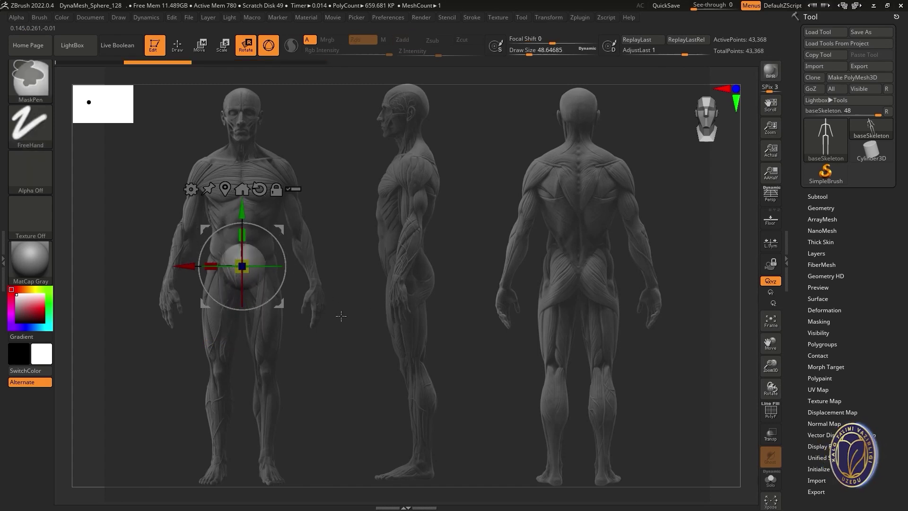
pyautogui.keyDown('ctrl'); pyautogui.click(250, 276); pyautogui.keyUp('ctrl')
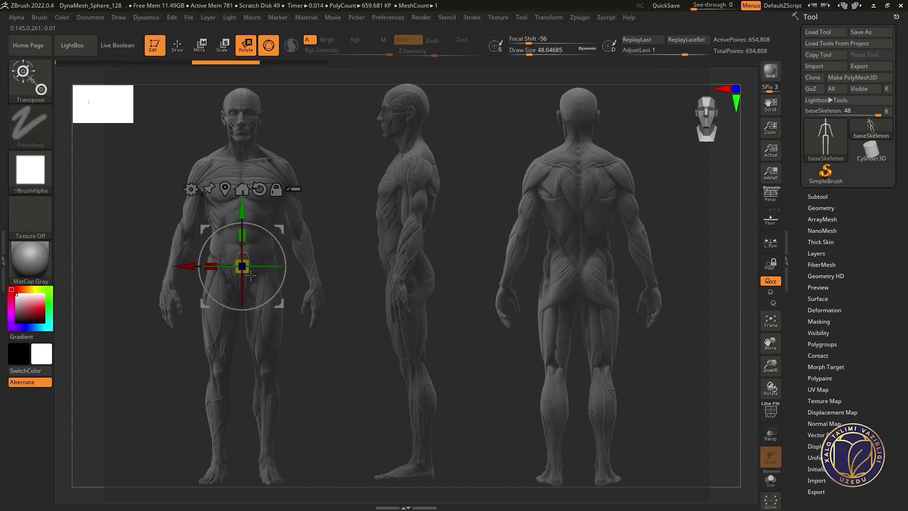
pyautogui.press('q')
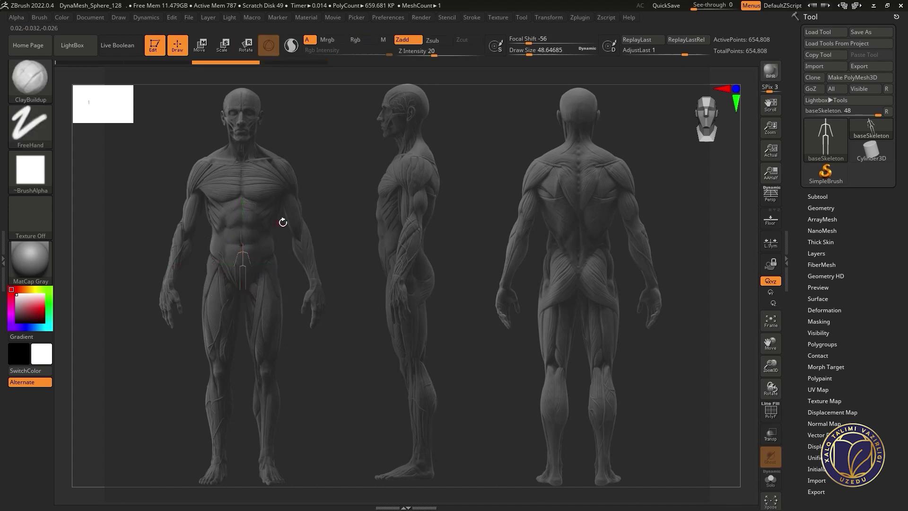
pyautogui.hotkey('ctrl', 'z')
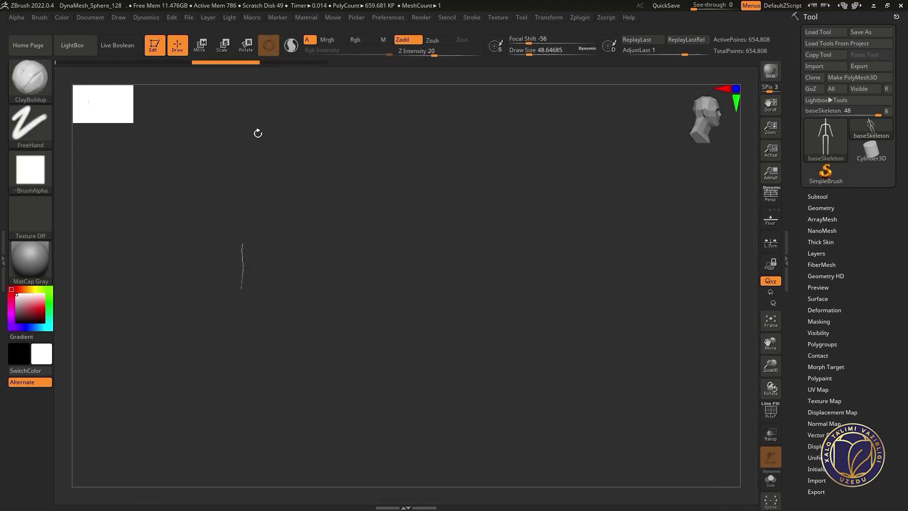
pyautogui.hotkey('ctrl', 'z')
pyautogui.hotkey('ctrl', 'z')
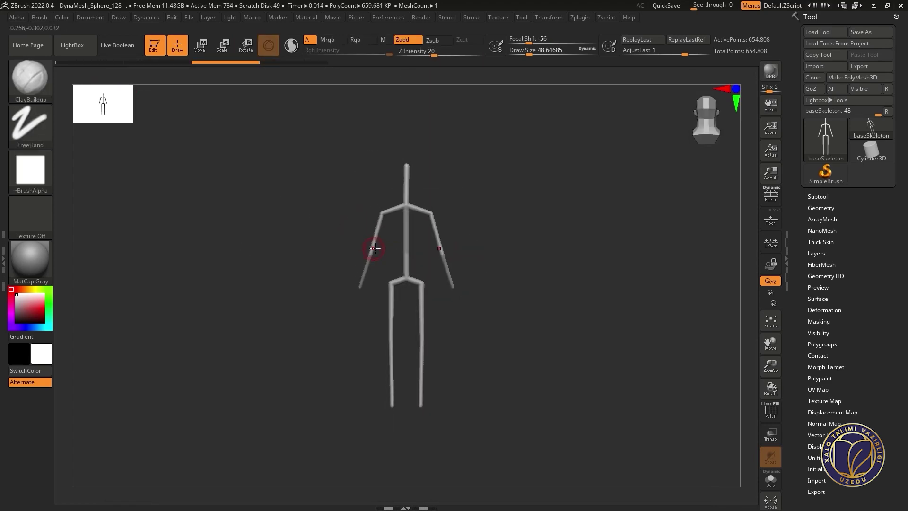
pyautogui.hotkey('ctrl', 'z')
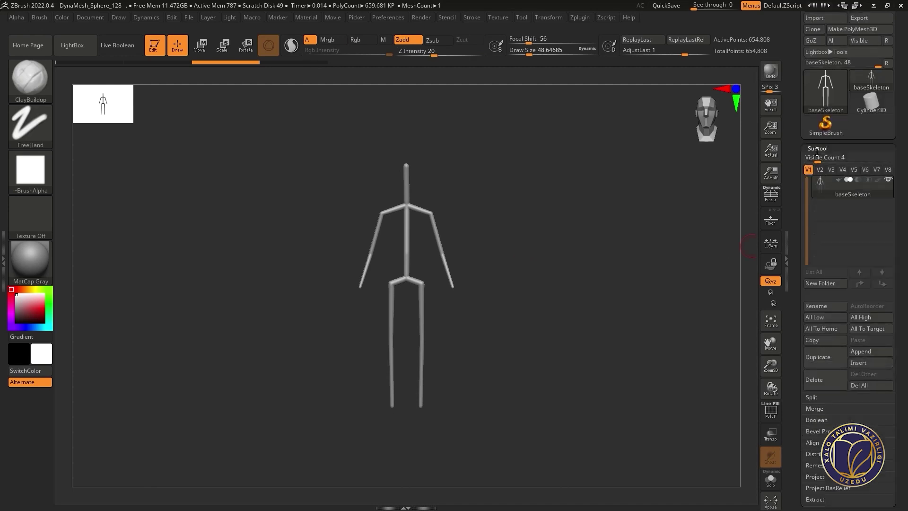
# Step: Run ZRemesher on the skeleton, reducing it to 11,338 points, and inspect the result
pyautogui.click(817, 149)
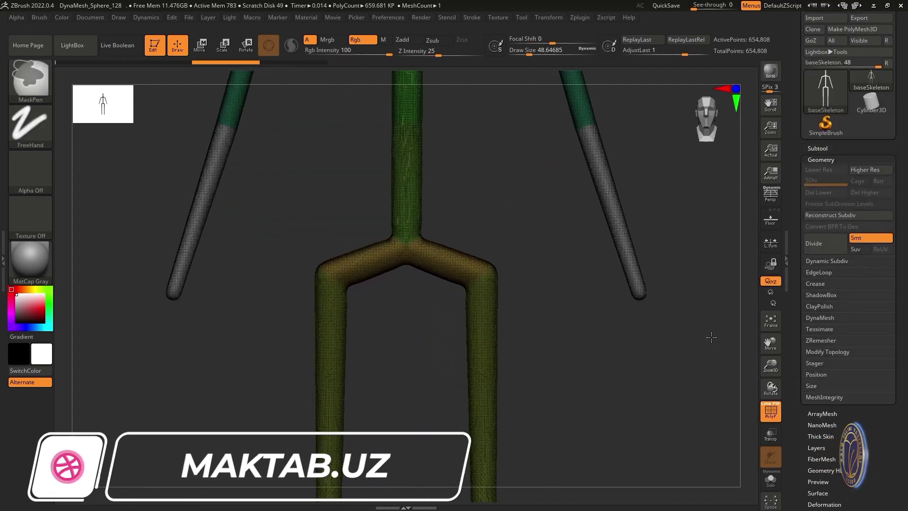
pyautogui.keyDown('ctrl'); pyautogui.moveTo(712, 337); pyautogui.dragTo(712, 252, button='right'); pyautogui.keyUp('ctrl')
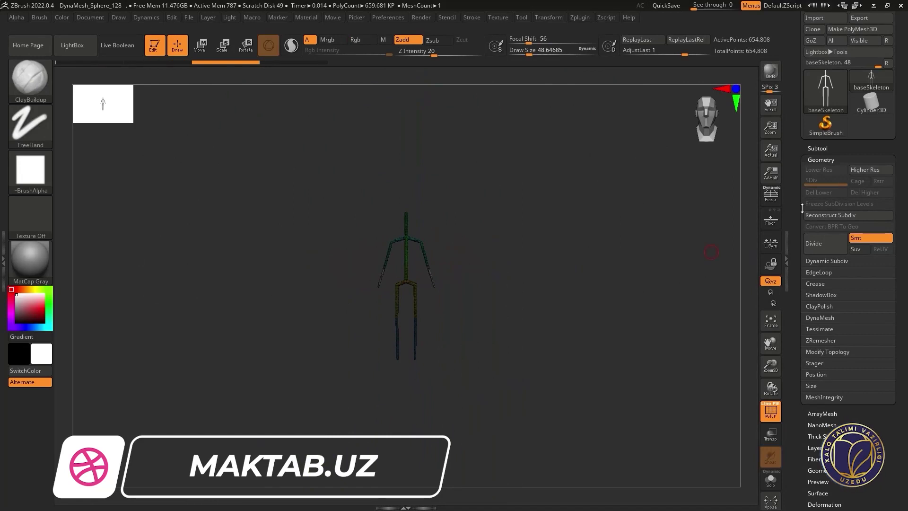
pyautogui.click(816, 339)
pyautogui.click(818, 356)
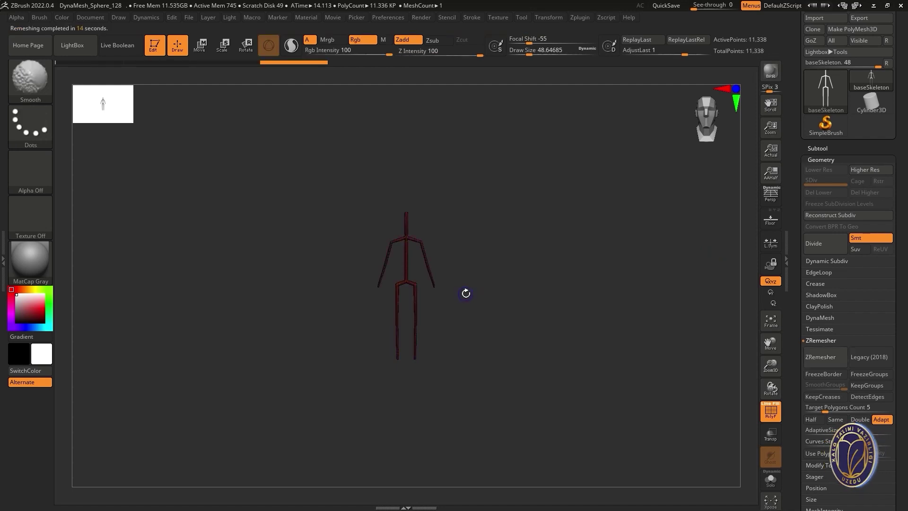
pyautogui.keyDown('ctrl'); pyautogui.moveTo(466, 293); pyautogui.dragTo(457, 313, button='right'); pyautogui.keyUp('ctrl')
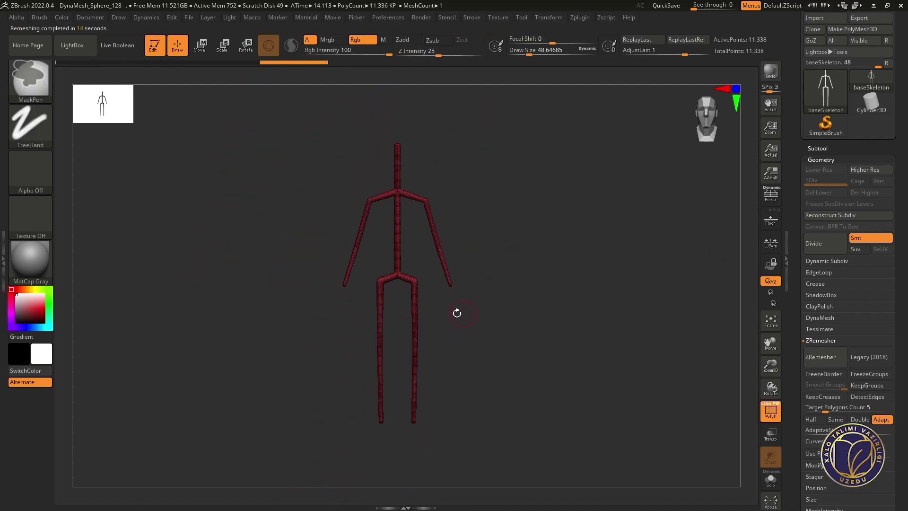
pyautogui.press('r')
pyautogui.moveTo(618, 324)
pyautogui.mouseDown(button='right')
pyautogui.moveTo(445, 290)
pyautogui.moveTo(496, 306)
pyautogui.mouseUp(button='right')
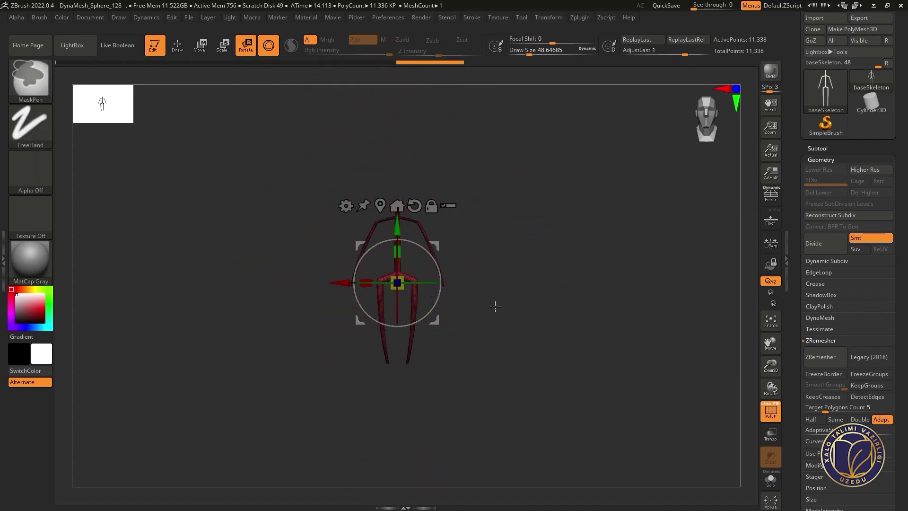
pyautogui.press('q')
pyautogui.moveTo(555, 341); pyautogui.dragTo(494, 321)
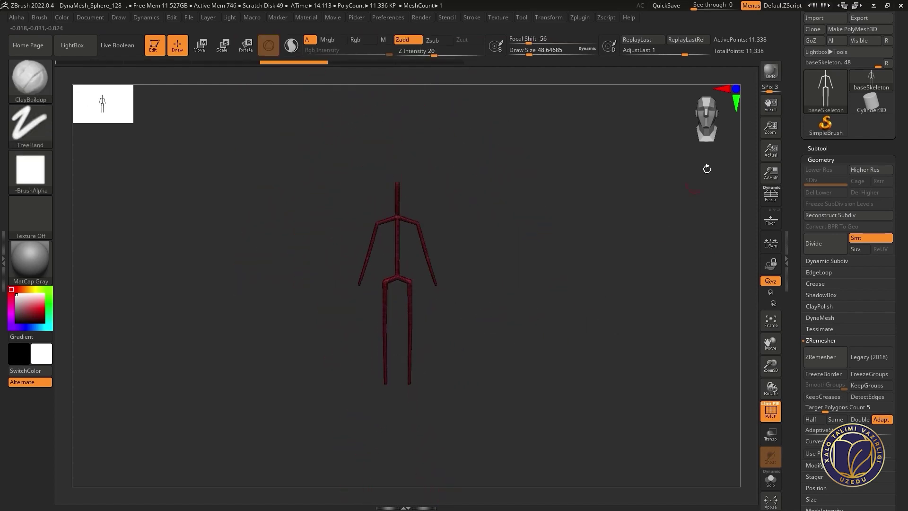
# Step: Select PolyMesh3D and import baseSkeleton from the Gladiator ZbrFile folder
pyautogui.click(811, 19)
pyautogui.click(105, 87)
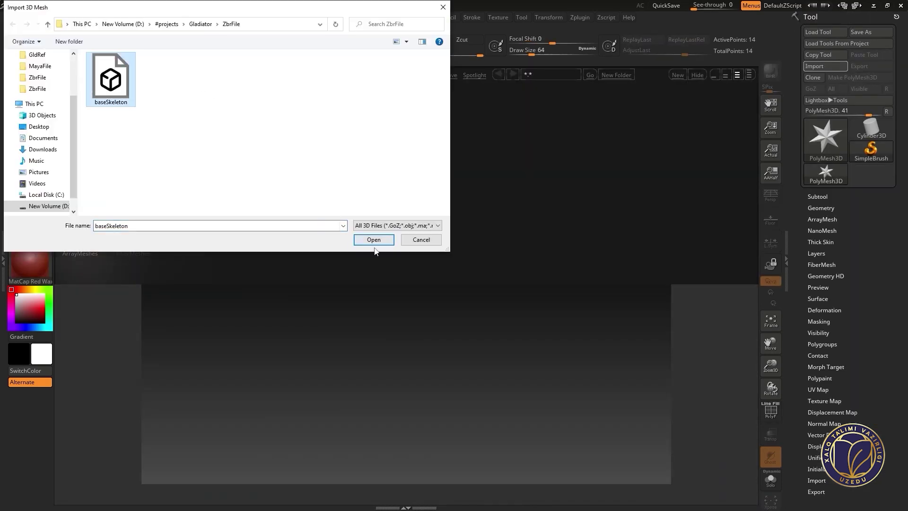
pyautogui.click(374, 240)
# Step: Draw baseSkeleton on the canvas in Edit mode, frame it front-on and use Paste Tool
pyautogui.click(84, 55)
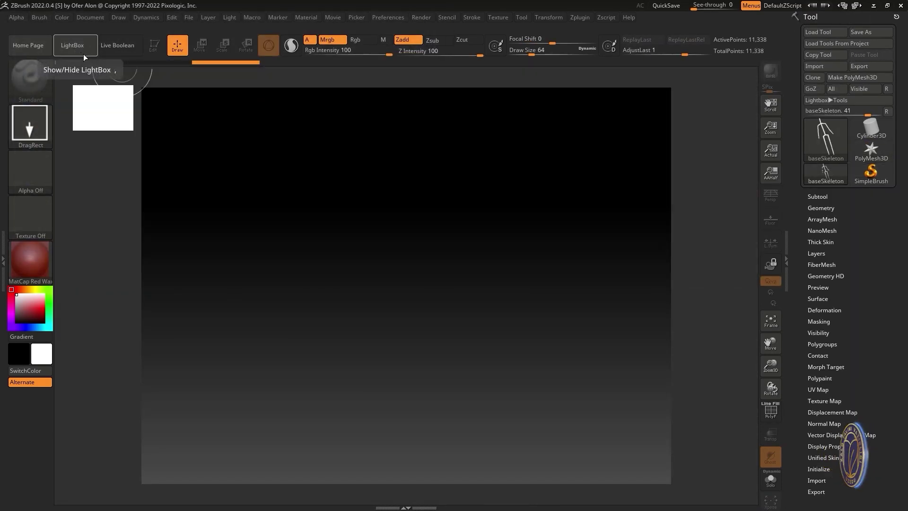
pyautogui.moveTo(397, 267)
pyautogui.mouseDown()
pyautogui.moveTo(397, 364)
pyautogui.moveTo(381, 386)
pyautogui.mouseUp()
pyautogui.press('t')
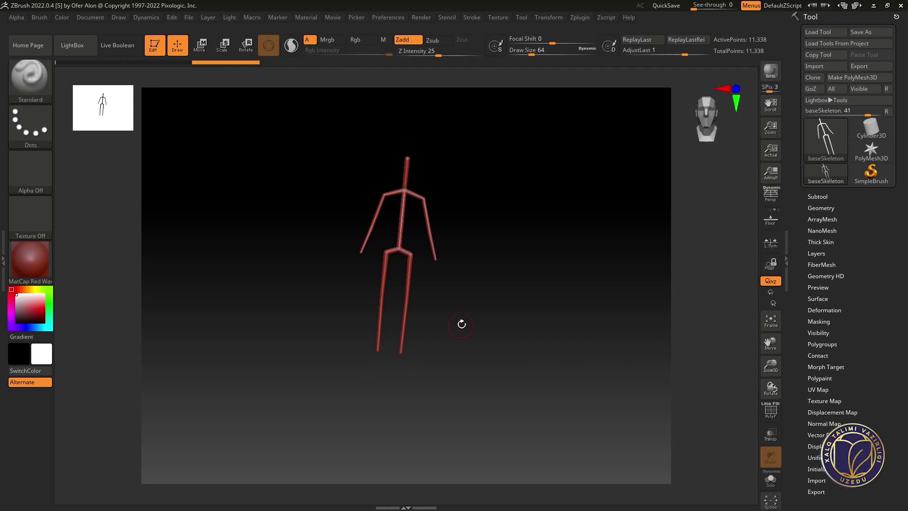
pyautogui.keyDown('shift'); pyautogui.moveTo(483, 314); pyautogui.dragTo(501, 308); pyautogui.keyUp('shift')
pyautogui.moveTo(770, 127); pyautogui.dragTo(771, 133)
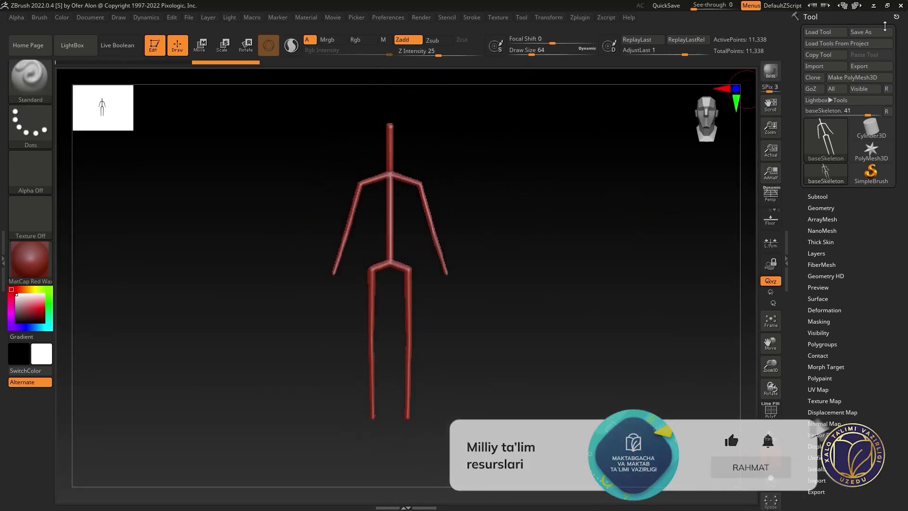
pyautogui.click(868, 58)
pyautogui.moveTo(517, 189)
pyautogui.mouseDown()
pyautogui.moveTo(540, 235)
pyautogui.moveTo(458, 164)
pyautogui.mouseUp()
# Step: Open DynaMesh_Sphere_128 without saving and swap the sphere for the pasted skeleton
pyautogui.click(72, 45)
pyautogui.doubleClick(495, 178)
pyautogui.click(487, 283)
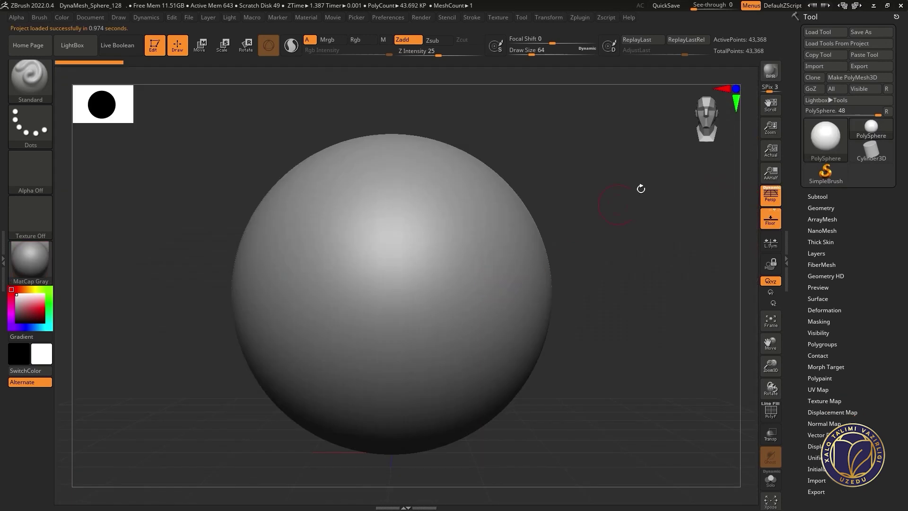
pyautogui.click(859, 56)
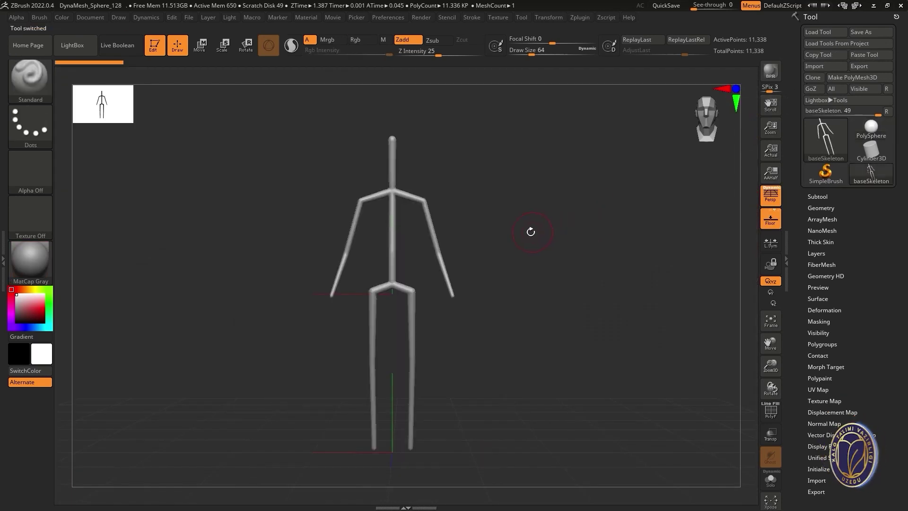
# Step: Try scaling the skeleton around the pelvis with the gizmo, then undo the enlargement
pyautogui.press('r')
pyautogui.moveTo(392, 296); pyautogui.dragTo(519, 335)
pyautogui.hotkey('ctrl', 'z')
pyautogui.hotkey('ctrl', 'shift', 'z')
pyautogui.hotkey('ctrl', 'z')
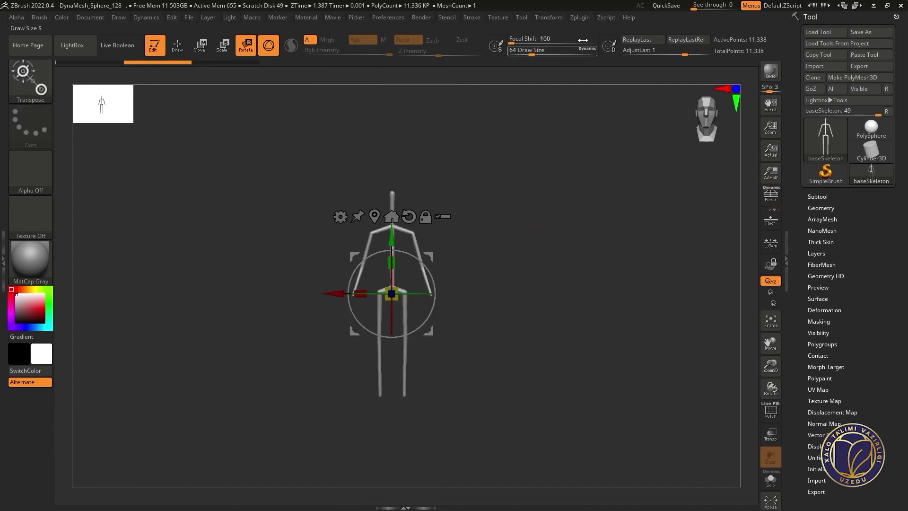
# Step: Import the anatomy reference photo from the desktop, add it to Spotlight and shrink it
pyautogui.click(548, 17)
pyautogui.click(499, 17)
pyautogui.click(515, 78)
pyautogui.click(39, 126)
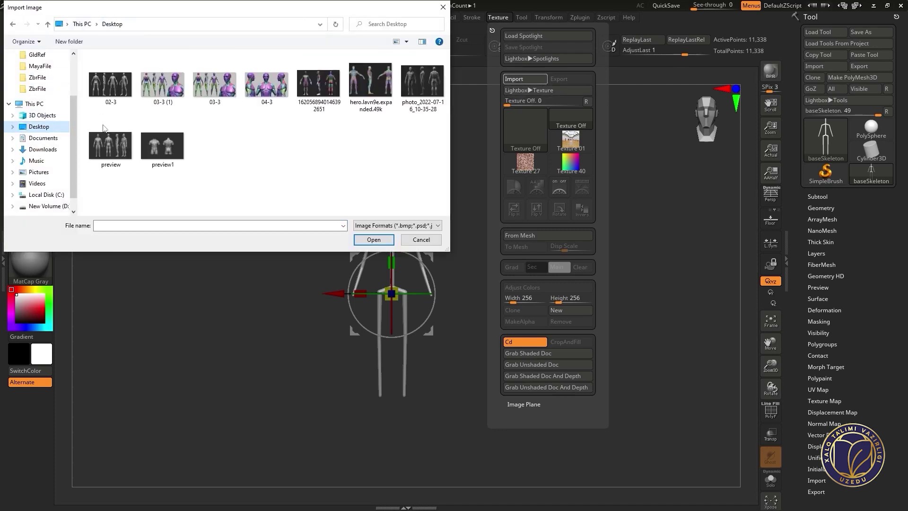
pyautogui.click(423, 85)
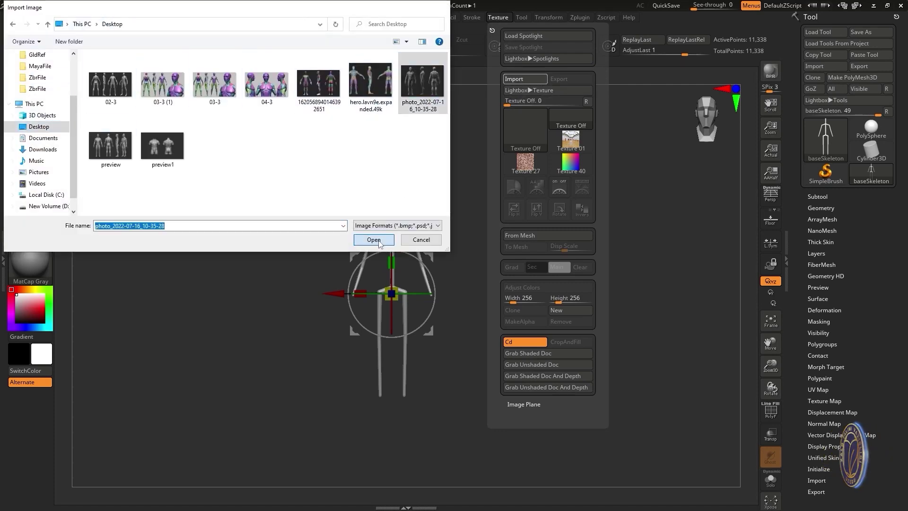
pyautogui.click(374, 239)
pyautogui.click(533, 185)
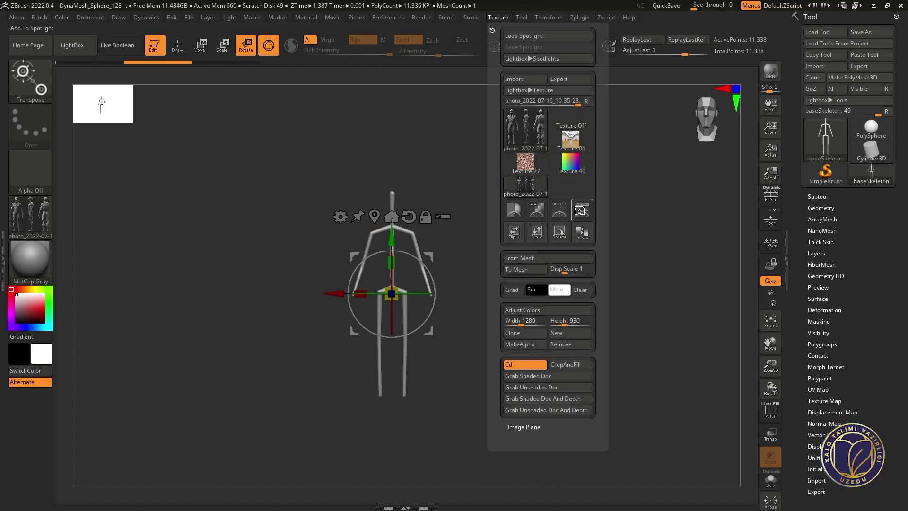
pyautogui.click(514, 210)
pyautogui.moveTo(415, 215); pyautogui.dragTo(420, 216)
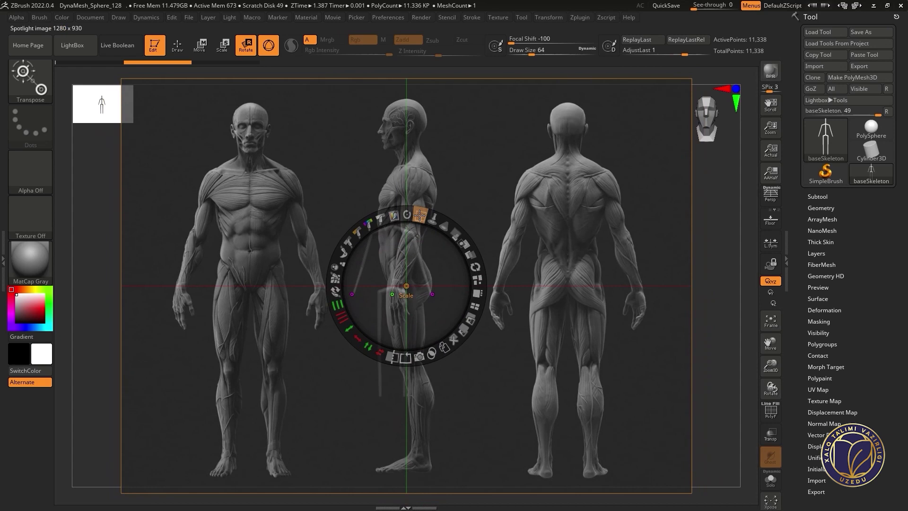
# Step: Lower the Spotlight reference's opacity so it shows semi-transparently
pyautogui.hotkey('shift', 'z')
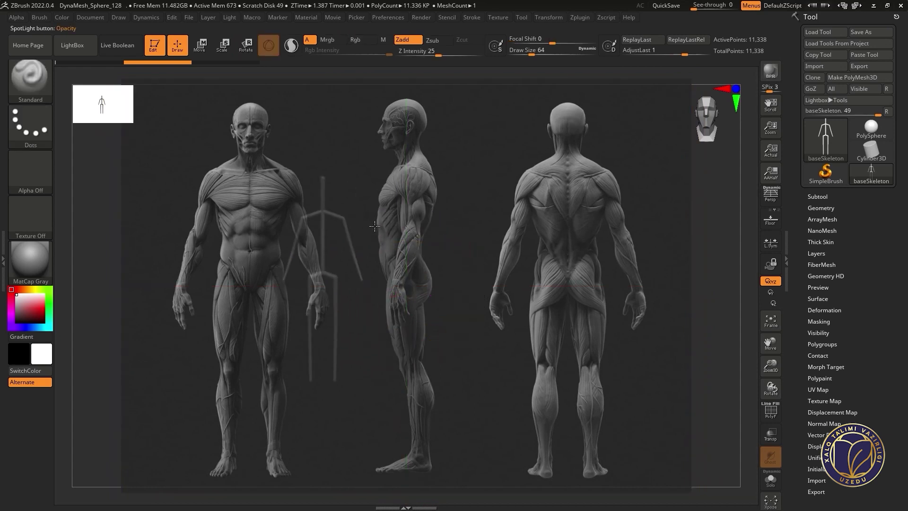
pyautogui.press('r')
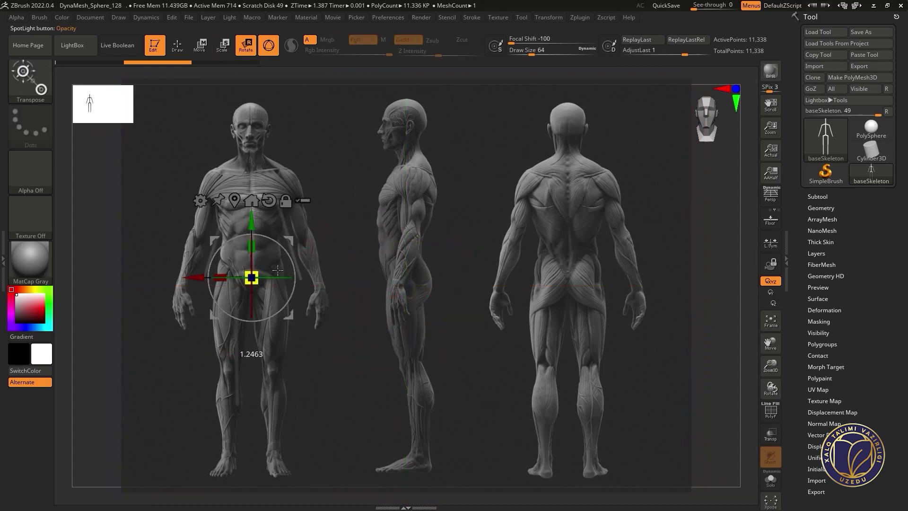
pyautogui.hotkey('shift', 'z')
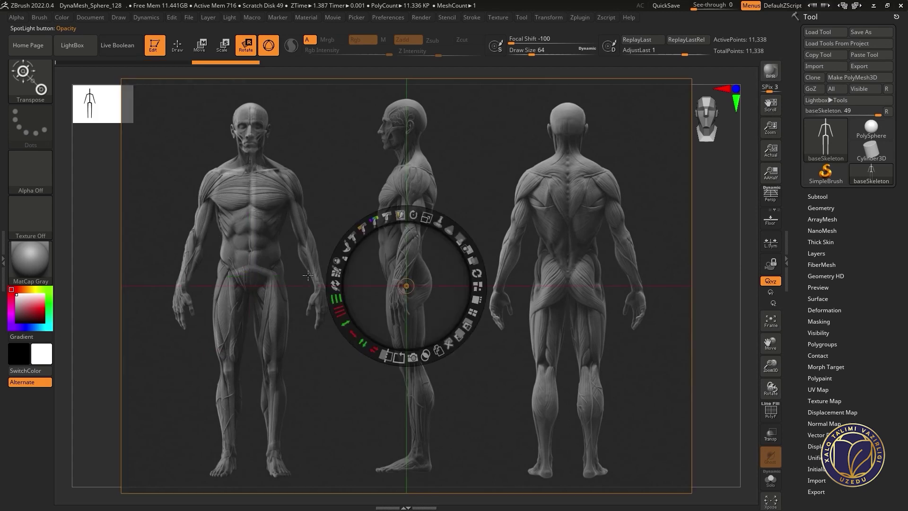
pyautogui.click(428, 216)
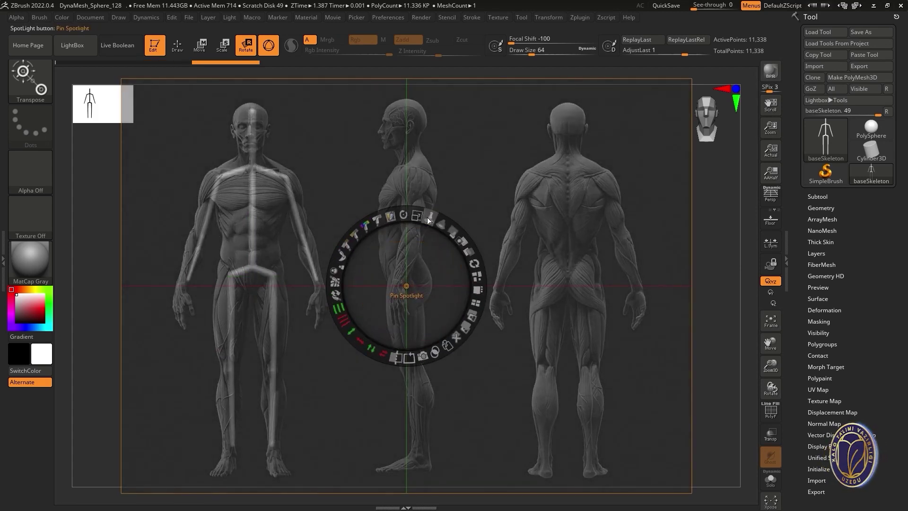
pyautogui.hotkey('shift', 'z')
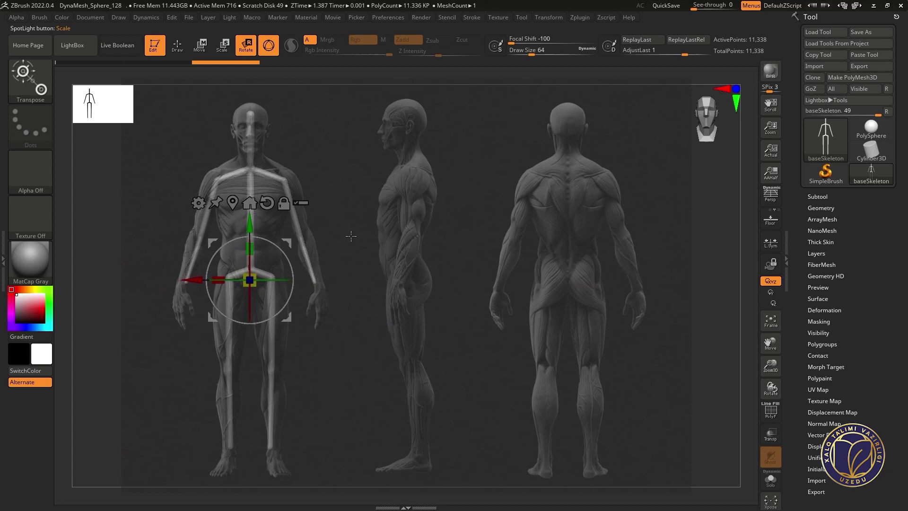
# Step: Move and scale the skeleton with the gizmo to match the front figure
pyautogui.keyDown('alt'); pyautogui.moveTo(351, 236); pyautogui.dragTo(351, 233); pyautogui.keyUp('alt')
pyautogui.moveTo(262, 271); pyautogui.dragTo(261, 275)
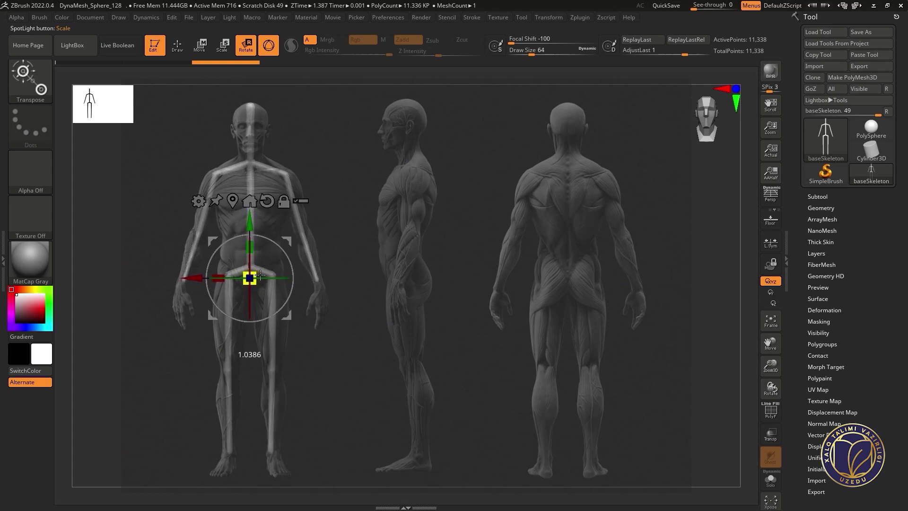
pyautogui.hotkey('ctrl', 'z')
pyautogui.keyDown('alt'); pyautogui.moveTo(341, 225); pyautogui.dragTo(339, 226); pyautogui.keyUp('alt')
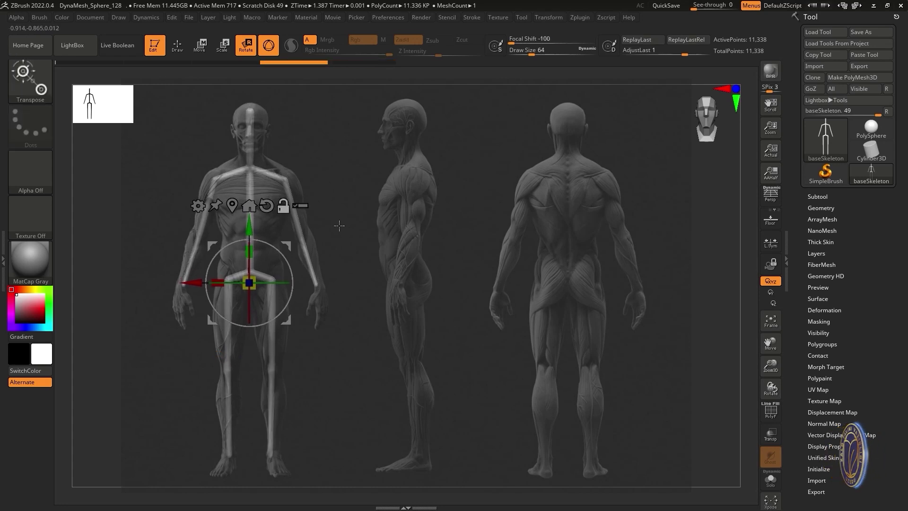
pyautogui.moveTo(249, 283); pyautogui.dragTo(260, 277)
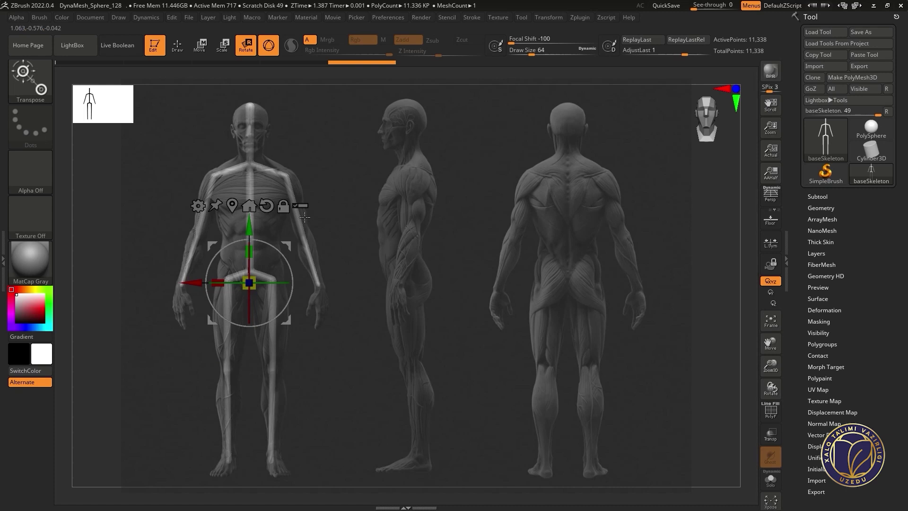
pyautogui.press('q')
pyautogui.click(90, 17)
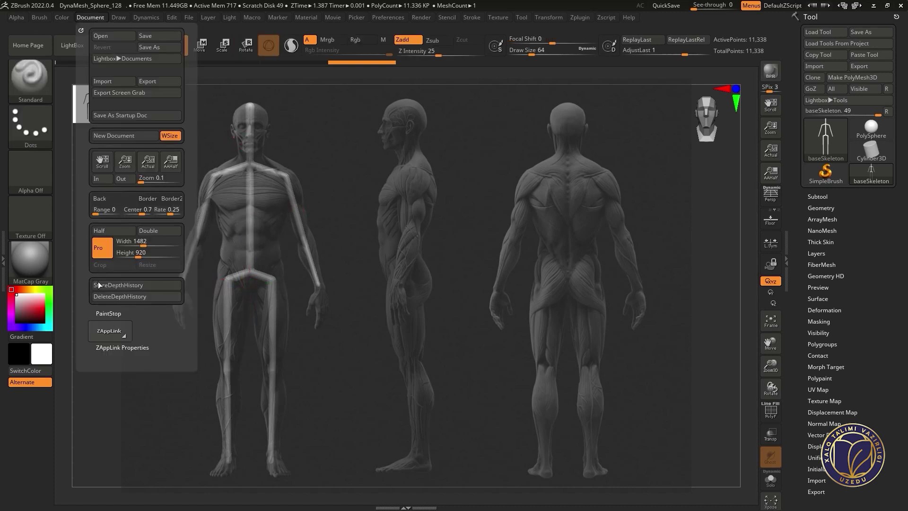
# Step: Pan and rotate the skeleton onto the side-view reference figure for the Right view
pyautogui.click(113, 348)
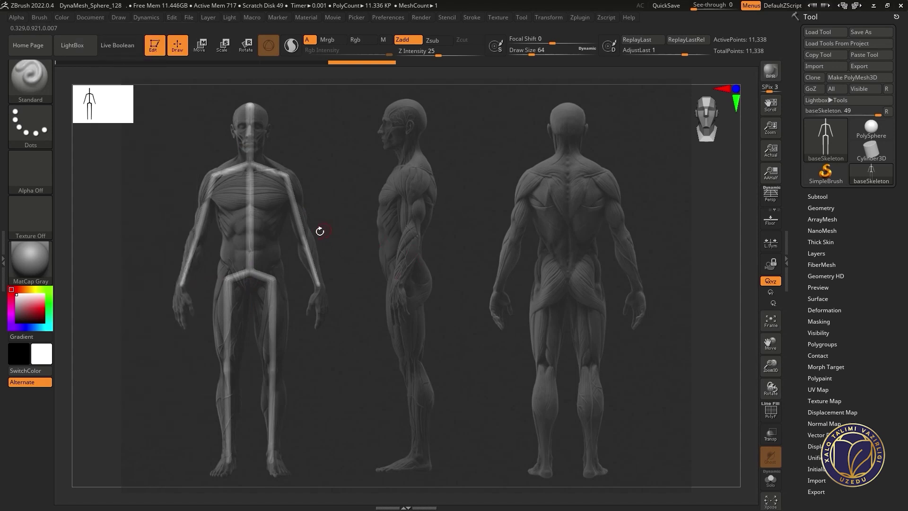
pyautogui.keyDown('alt'); pyautogui.moveTo(319, 231); pyautogui.dragTo(456, 253); pyautogui.keyUp('alt')
pyautogui.keyDown('alt'); pyautogui.moveTo(511, 253); pyautogui.dragTo(529, 253); pyautogui.keyUp('alt')
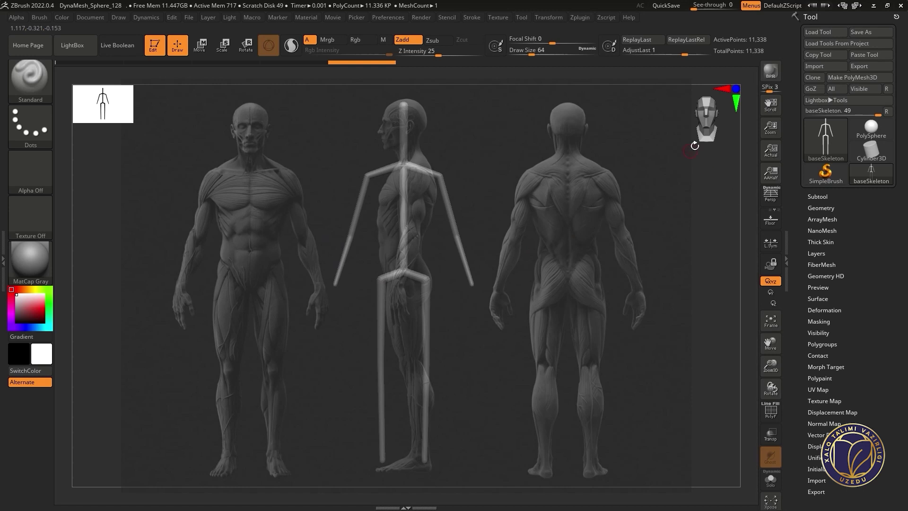
pyautogui.moveTo(702, 122); pyautogui.dragTo(688, 122)
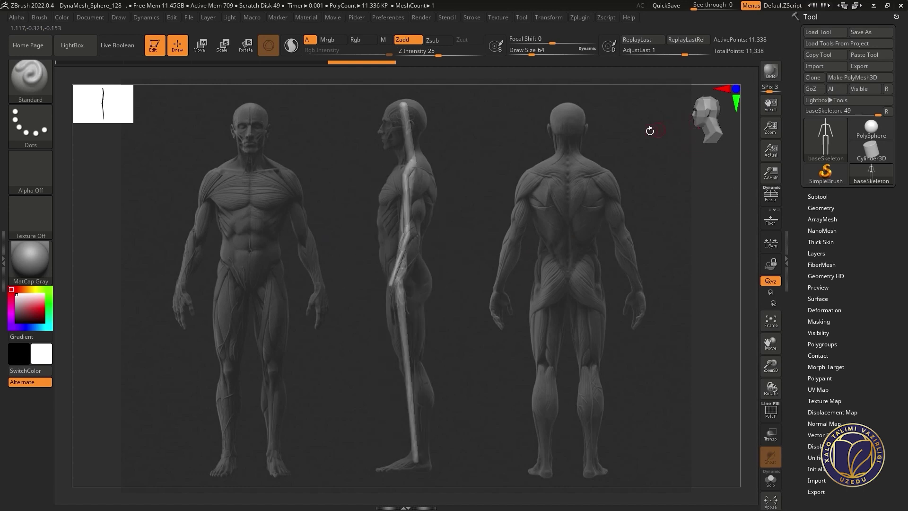
pyautogui.moveTo(452, 208); pyautogui.dragTo(457, 208)
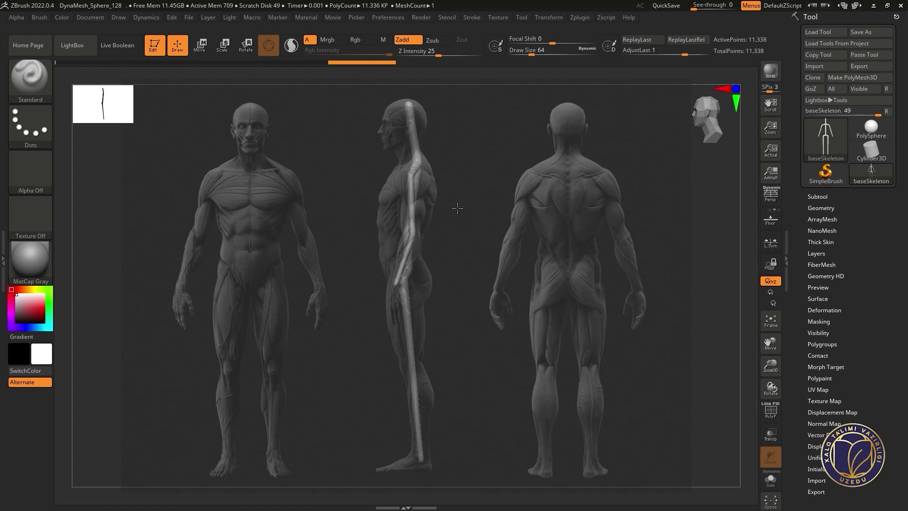
# Step: Align the skeleton with the back-view figure, then return to the stored Front view
pyautogui.click(85, 18)
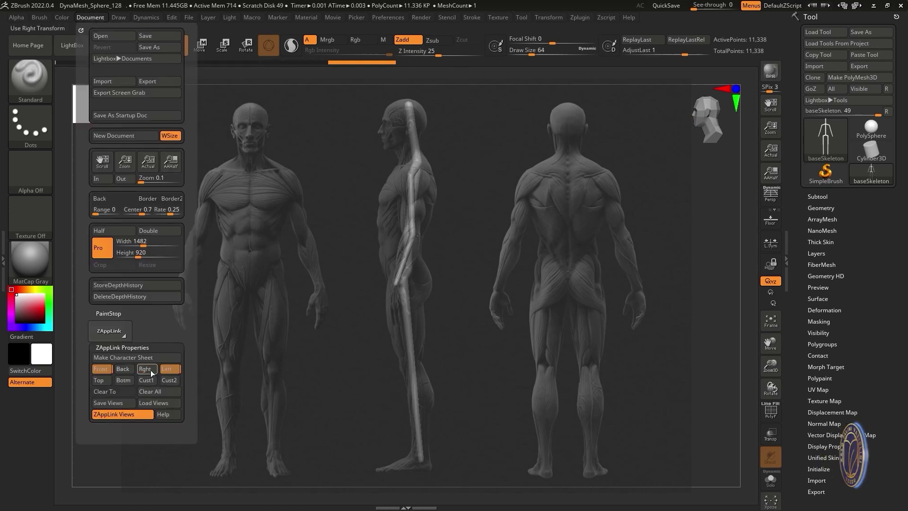
pyautogui.moveTo(450, 270)
pyautogui.mouseDown()
pyautogui.moveTo(462, 259)
pyautogui.moveTo(637, 238)
pyautogui.mouseUp()
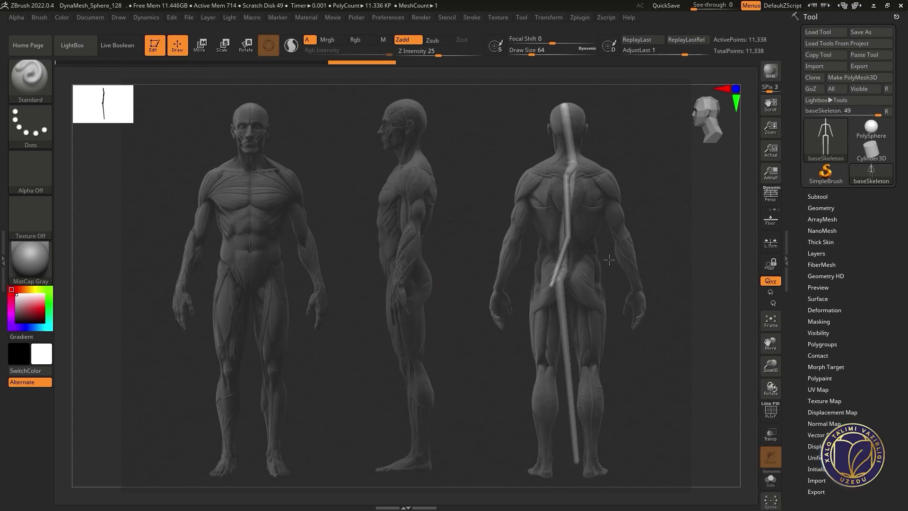
pyautogui.moveTo(706, 118); pyautogui.dragTo(690, 117)
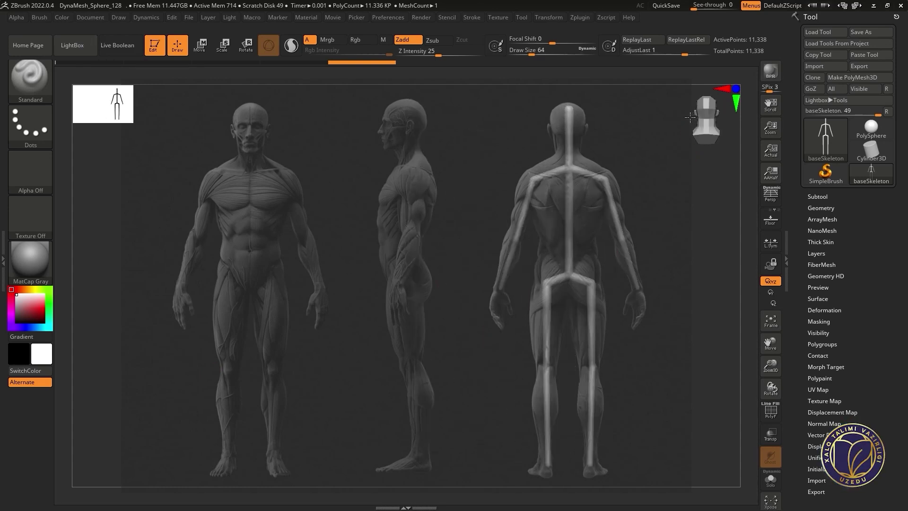
pyautogui.moveTo(630, 156); pyautogui.dragTo(629, 156)
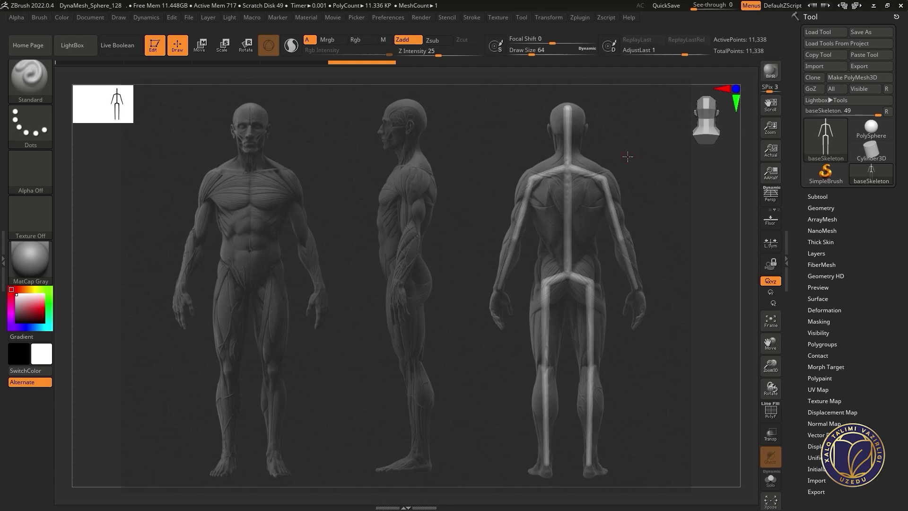
pyautogui.click(90, 17)
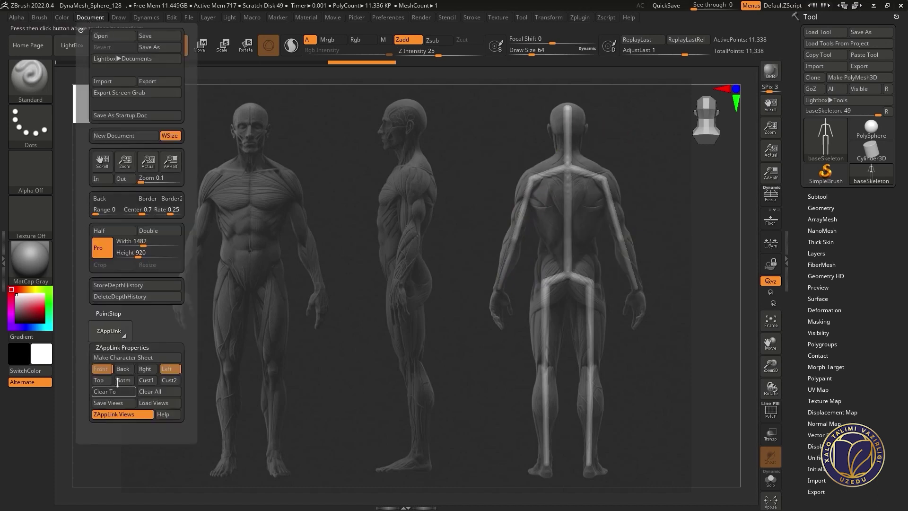
pyautogui.click(105, 373)
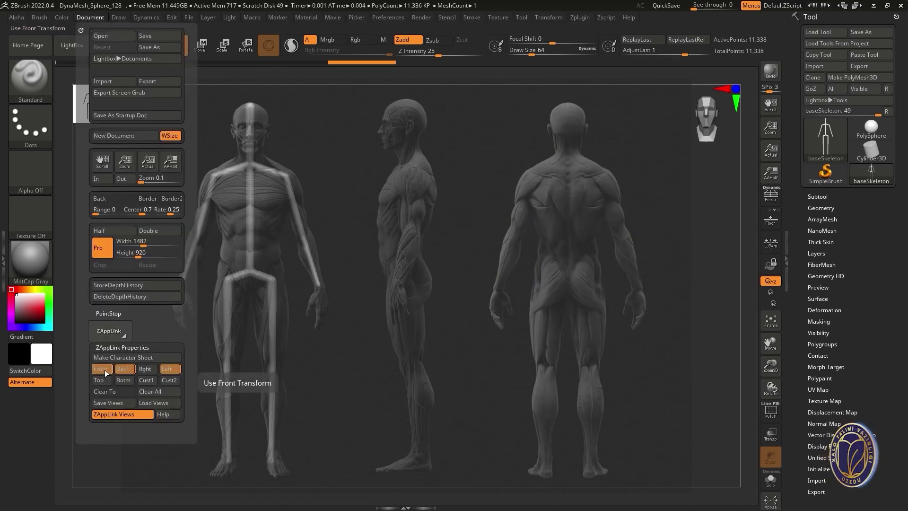
# Step: Overwrite blockout_001 in D:\#projects\Gladiator\ZbrFile, then expand the Subtool list
pyautogui.hotkey('ctrl', 's')
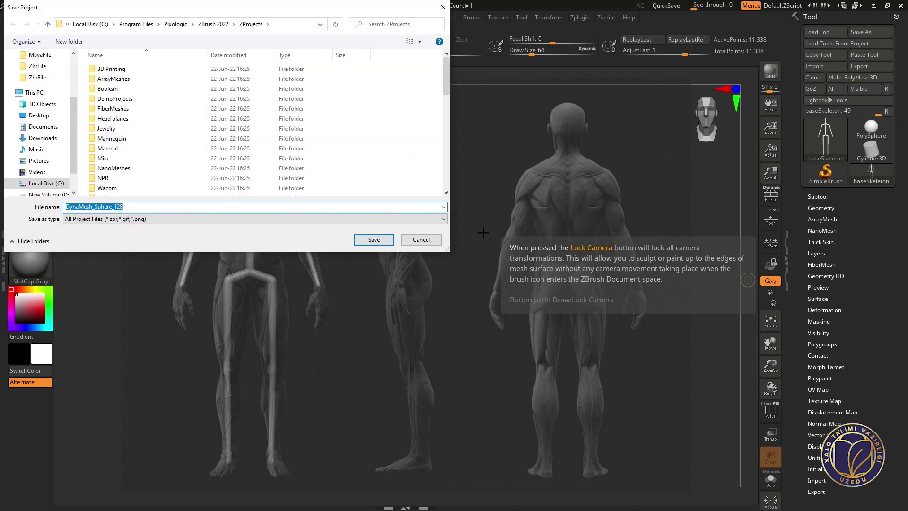
pyautogui.click(49, 195)
pyautogui.doubleClick(116, 81)
pyautogui.doubleClick(109, 99)
pyautogui.doubleClick(132, 81)
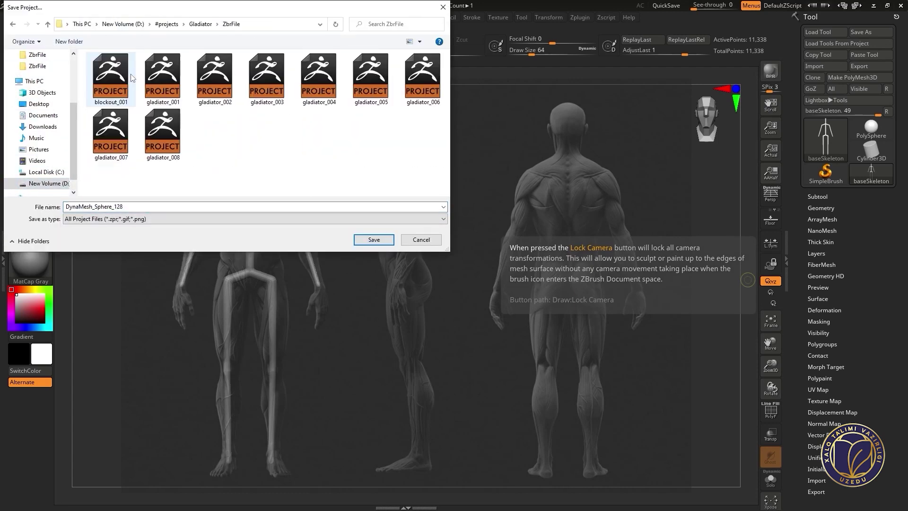
pyautogui.click(118, 88)
pyautogui.click(358, 240)
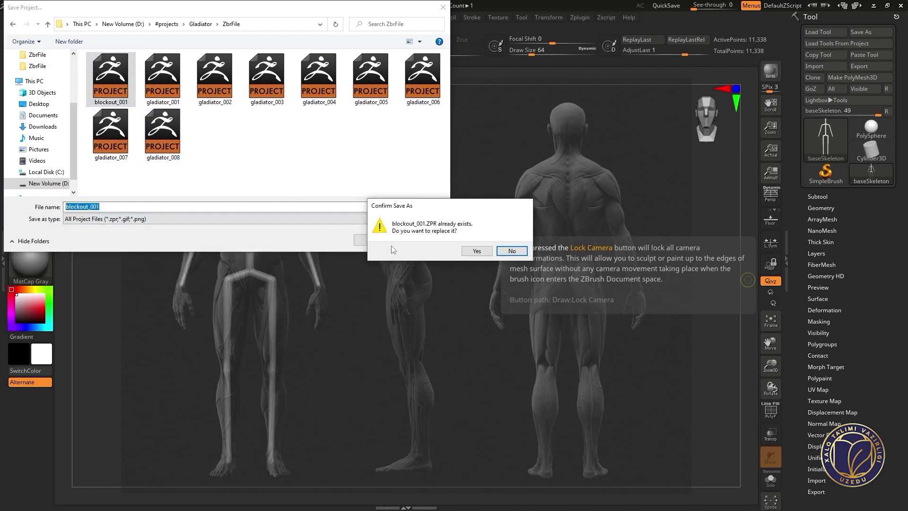
pyautogui.click(469, 248)
pyautogui.click(838, 195)
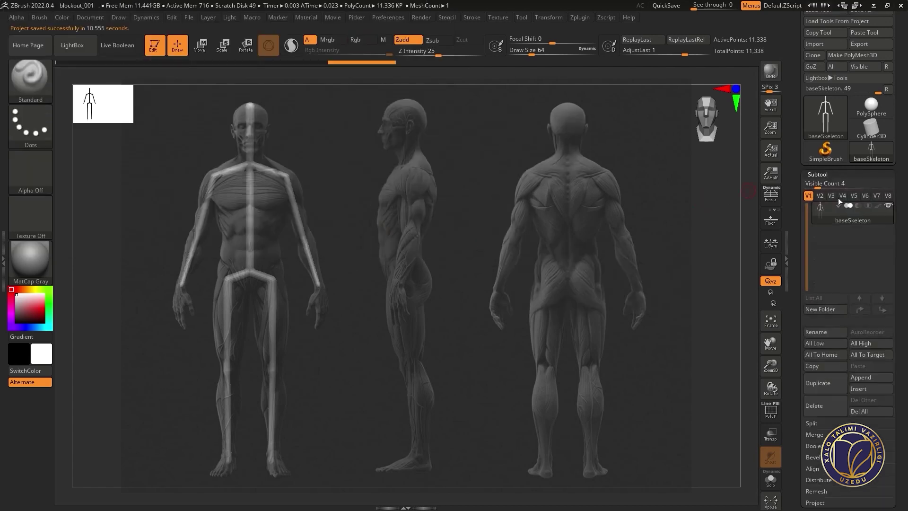
# Step: Insert a Sphere3D subtool, DynaMesh it at resolution 8, and move it onto the head
pyautogui.click(866, 367)
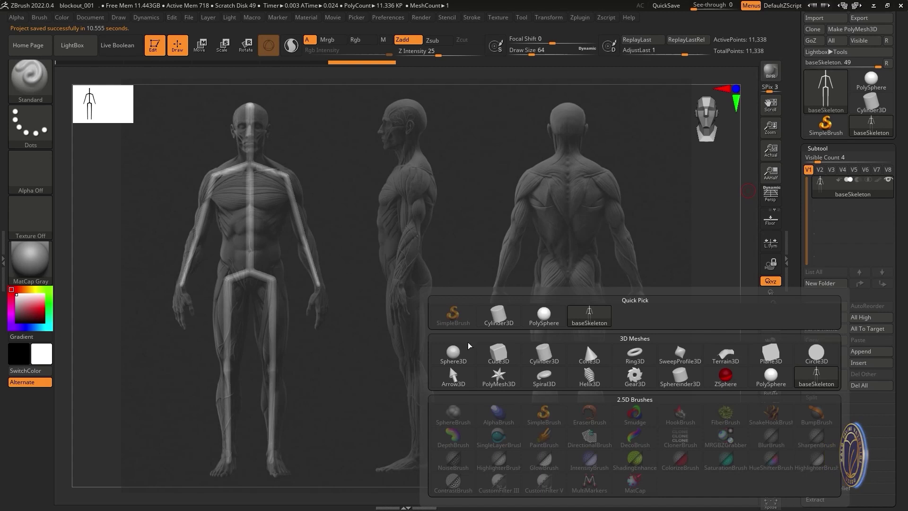
pyautogui.click(586, 343)
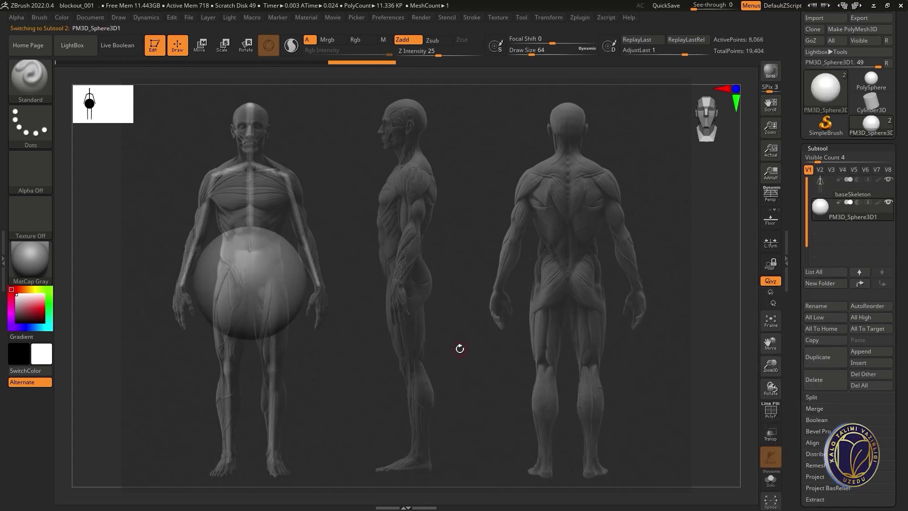
pyautogui.click(818, 148)
pyautogui.click(823, 340)
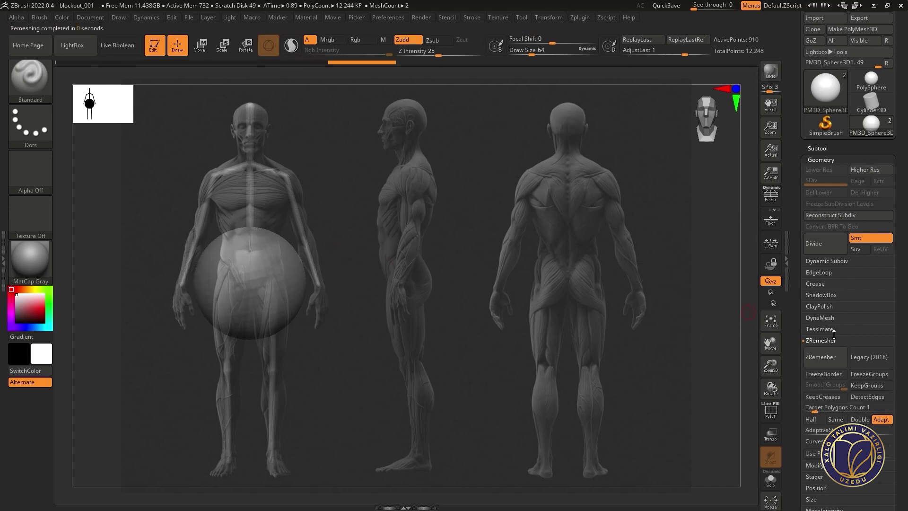
pyautogui.click(824, 318)
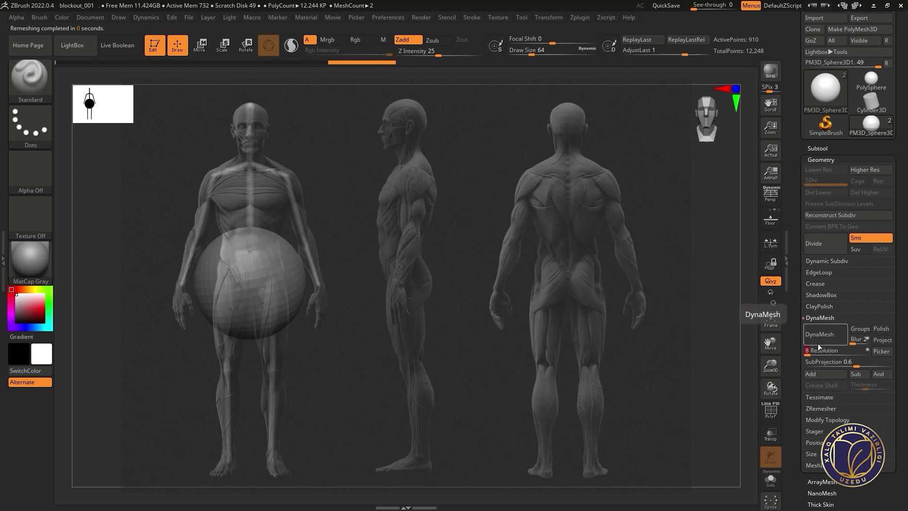
pyautogui.click(822, 337)
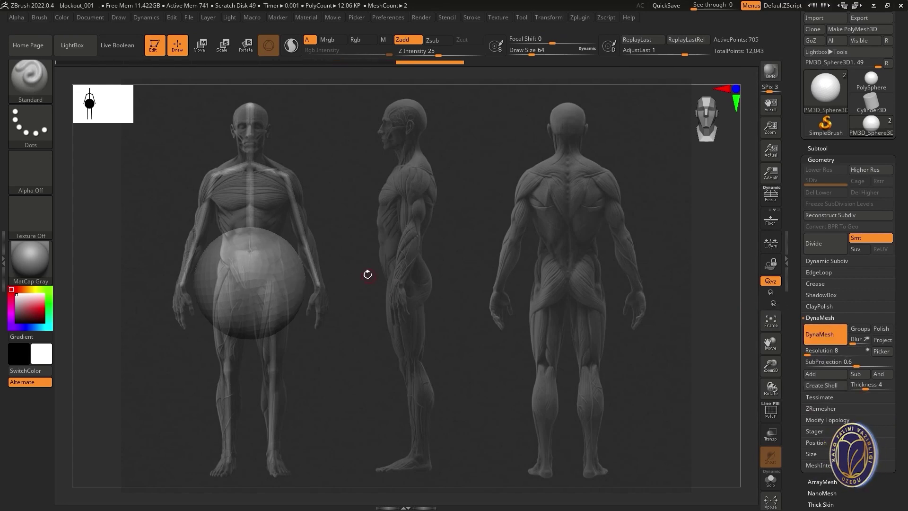
pyautogui.press('w')
pyautogui.moveTo(249, 282)
pyautogui.mouseDown()
pyautogui.moveTo(250, 127)
pyautogui.moveTo(252, 141)
pyautogui.moveTo(204, 124)
pyautogui.moveTo(249, 127)
pyautogui.mouseUp()
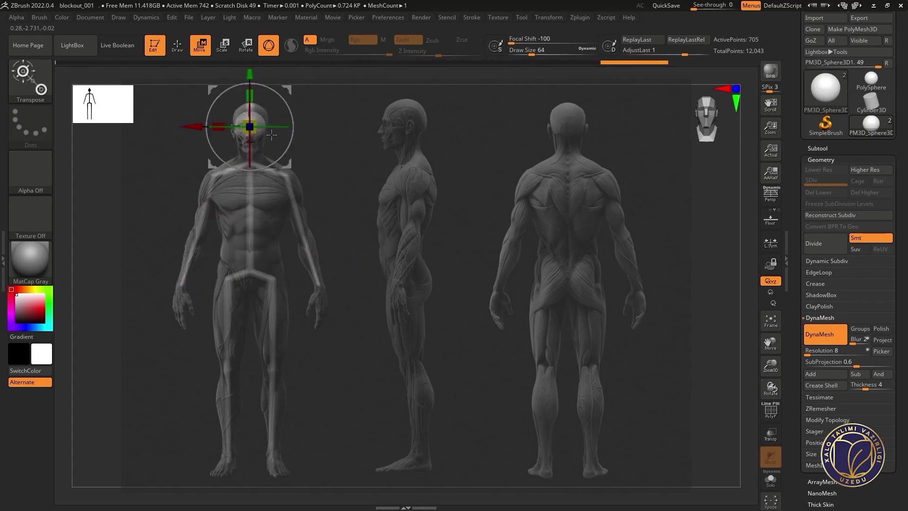
# Step: Switch to the Move brush in sculpt mode with a larger draw size
pyautogui.press('q')
pyautogui.press('b')
pyautogui.press('m')
pyautogui.press('v')
pyautogui.press('space')
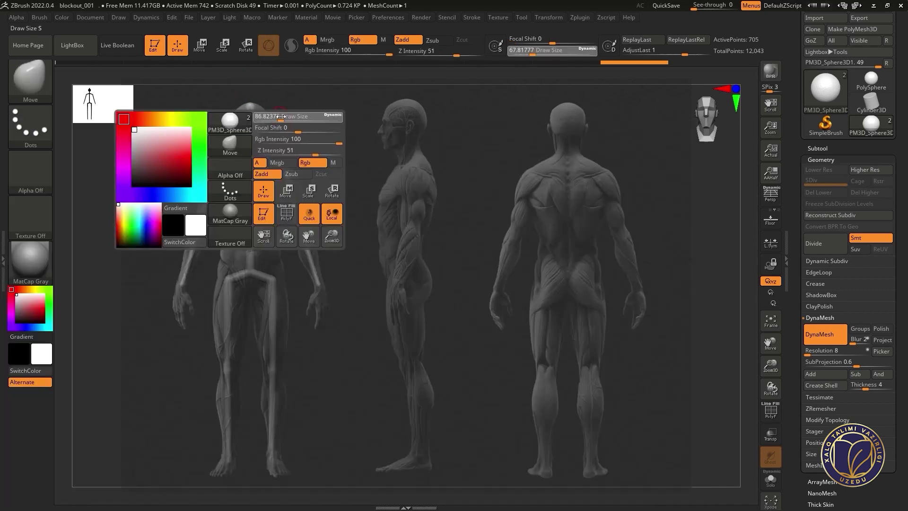
pyautogui.moveTo(298, 118); pyautogui.dragTo(300, 118)
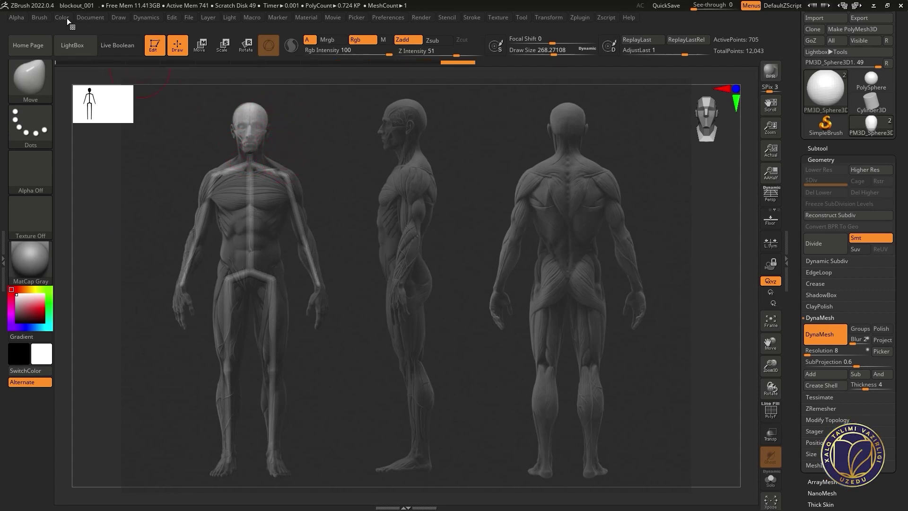
# Step: Fit the head sphere to the side figure in the Right ZAppLink view, then restore Front
pyautogui.click(89, 18)
pyautogui.click(129, 373)
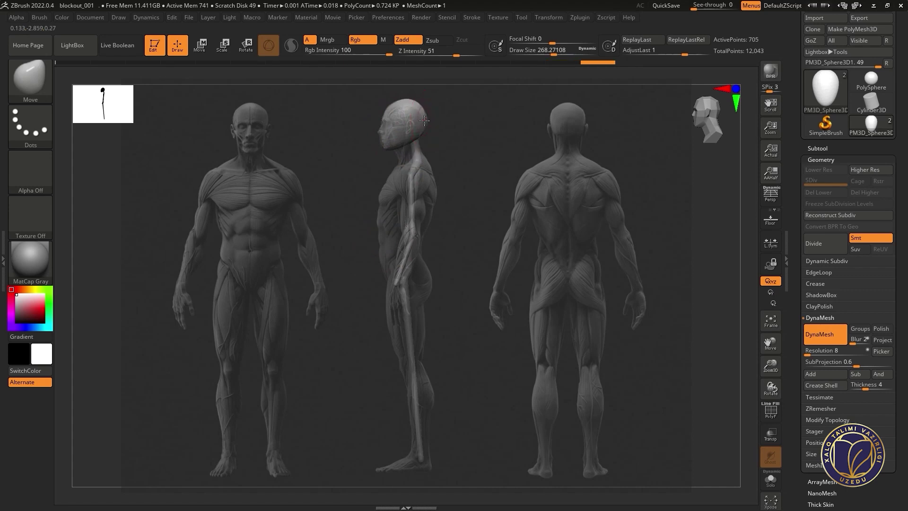
pyautogui.press('space')
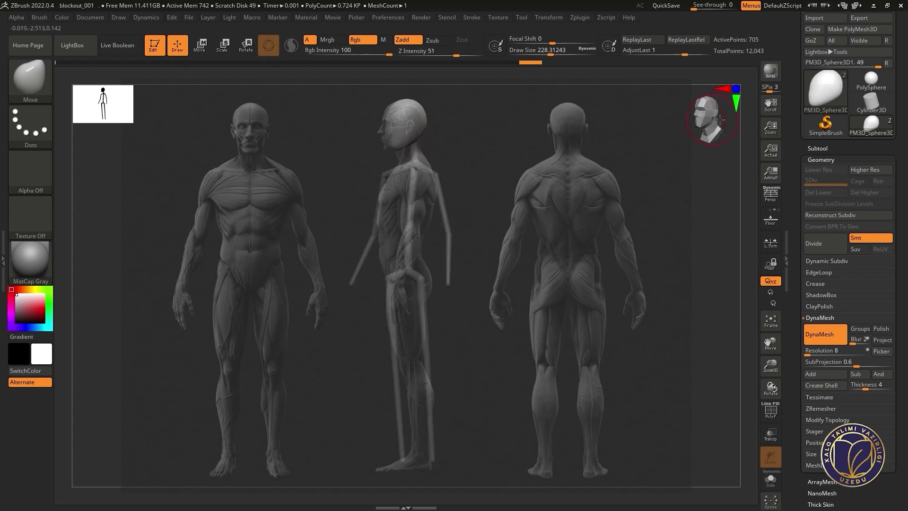
pyautogui.click(90, 18)
pyautogui.click(101, 378)
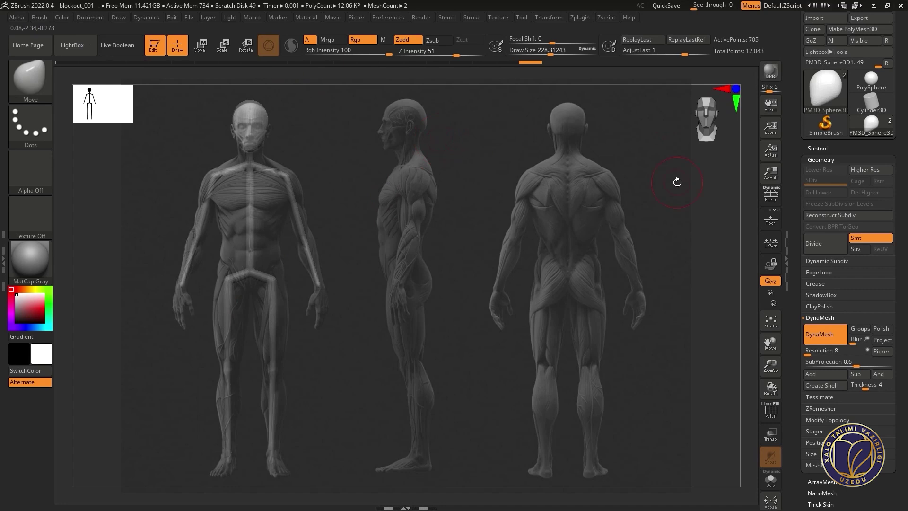
pyautogui.click(103, 18)
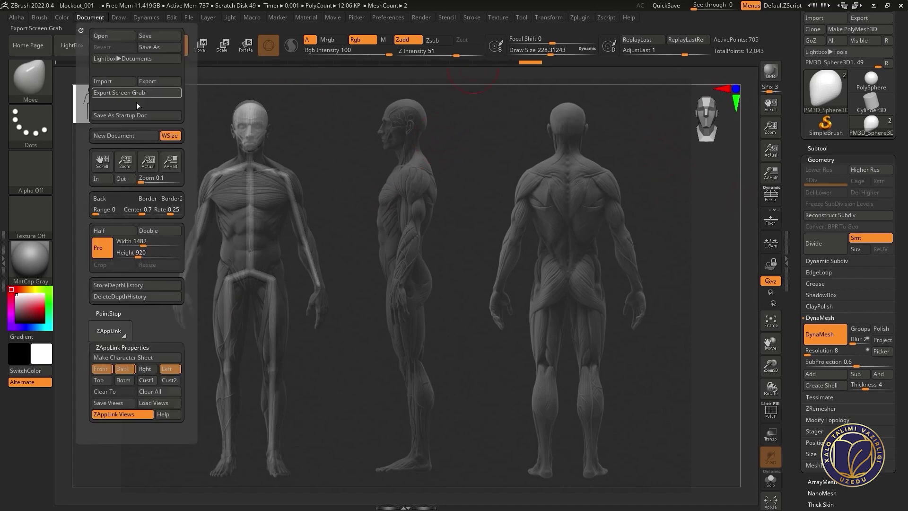
# Step: In the side view, append a Cylinder3D subtool and DynaMesh it at resolution 8
pyautogui.click(167, 369)
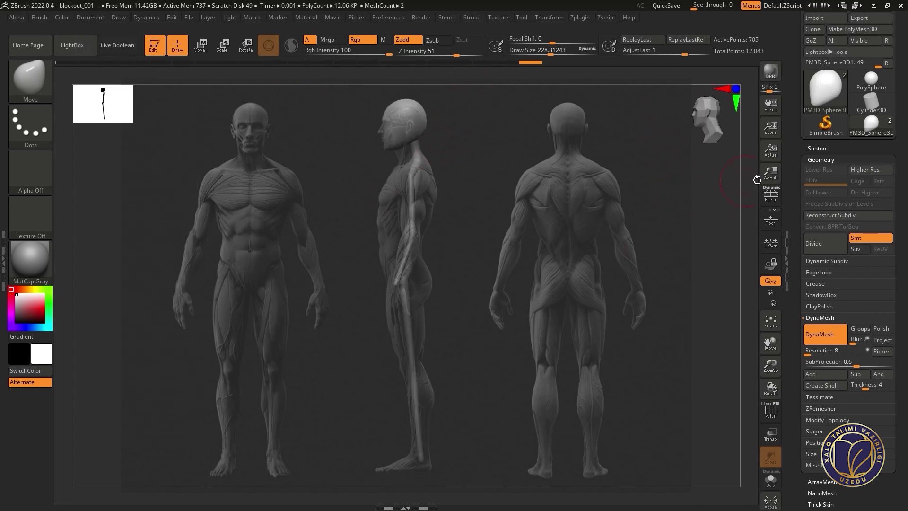
pyautogui.click(824, 148)
pyautogui.click(861, 351)
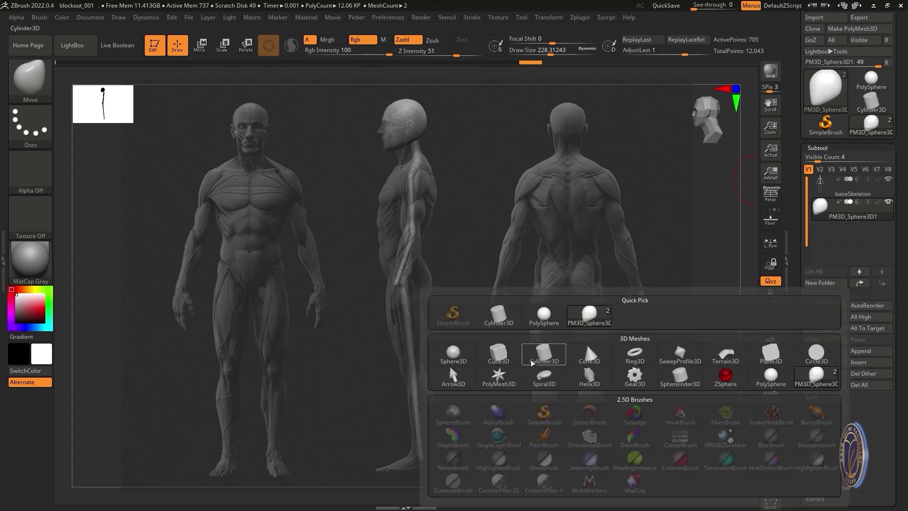
pyautogui.click(544, 354)
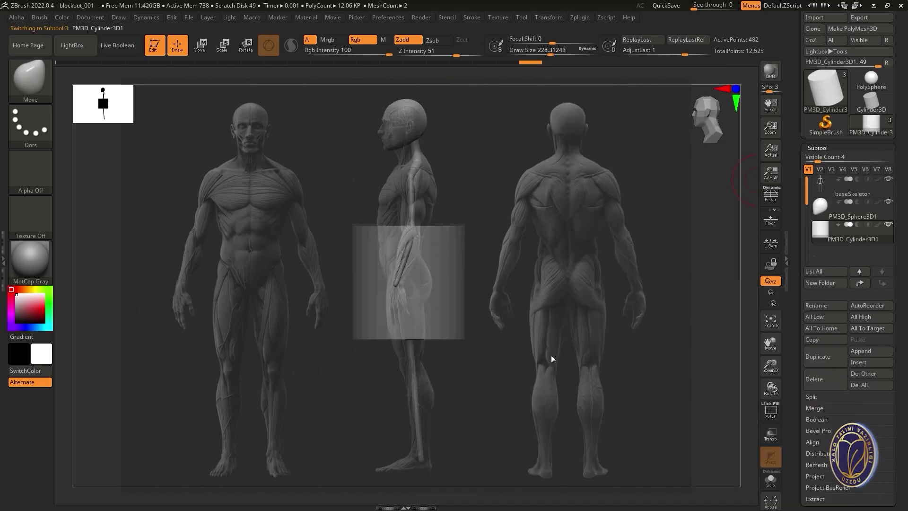
pyautogui.click(823, 148)
pyautogui.click(826, 350)
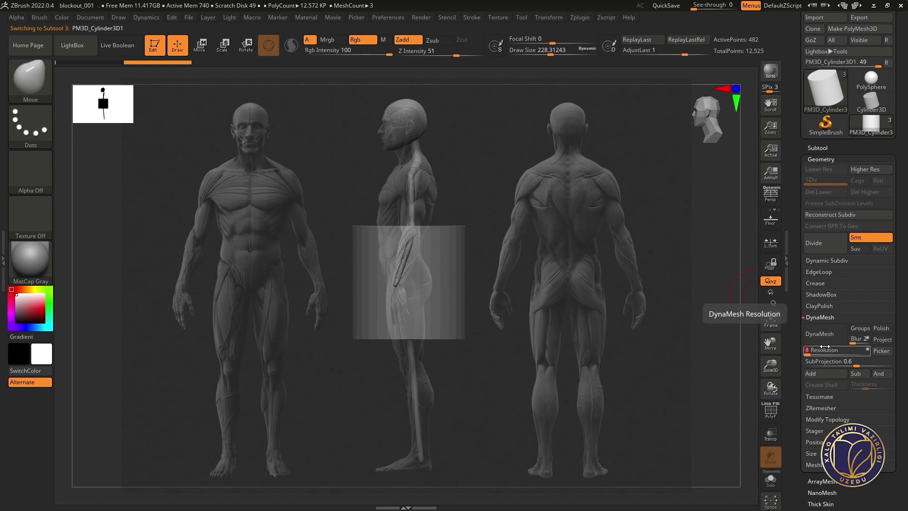
pyautogui.press('Return')
pyautogui.click(826, 333)
# Step: Shrink the cylinder, place it thin and upright along the side arm, and lock the camera
pyautogui.press('r')
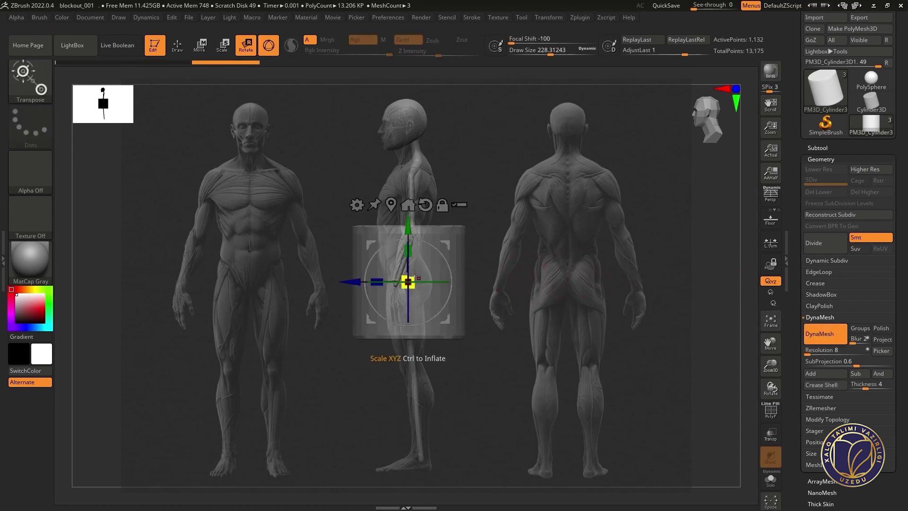
pyautogui.moveTo(415, 276); pyautogui.dragTo(404, 288)
pyautogui.moveTo(447, 244)
pyautogui.mouseDown()
pyautogui.moveTo(435, 144)
pyautogui.moveTo(453, 121)
pyautogui.moveTo(401, 151)
pyautogui.moveTo(451, 132)
pyautogui.moveTo(449, 124)
pyautogui.mouseUp()
pyautogui.moveTo(392, 110); pyautogui.dragTo(439, 123)
pyautogui.click(704, 109)
pyautogui.press('q')
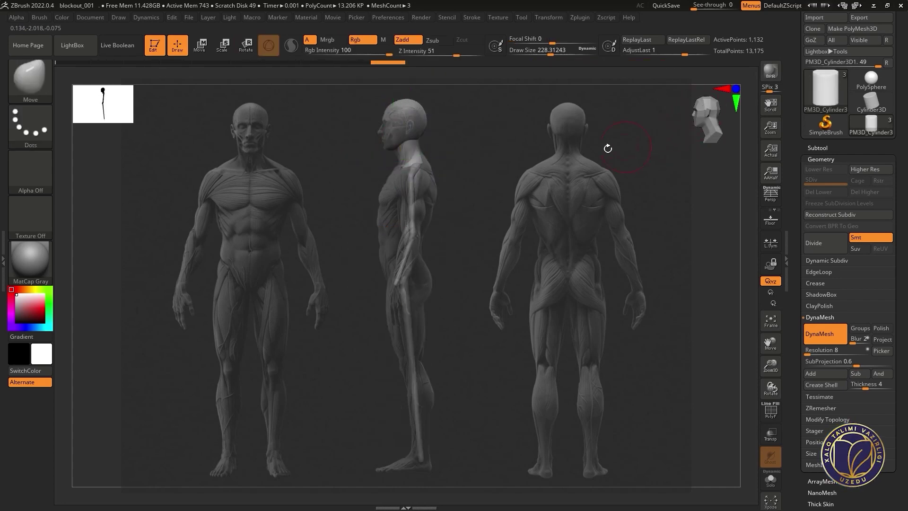
pyautogui.click(770, 264)
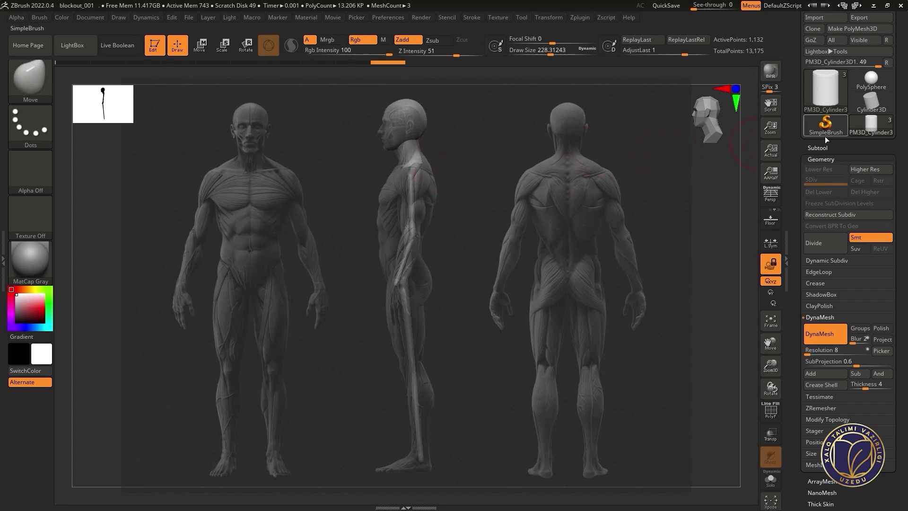
# Step: Insert a DynaMeshed Sphere3D subtool and move it onto the side figure's chest
pyautogui.click(828, 147)
pyautogui.click(866, 363)
pyautogui.click(449, 364)
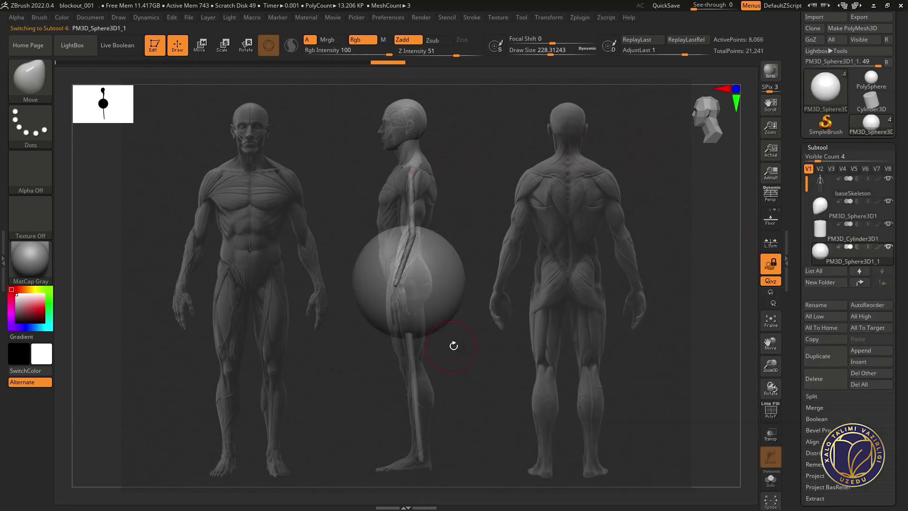
pyautogui.click(826, 148)
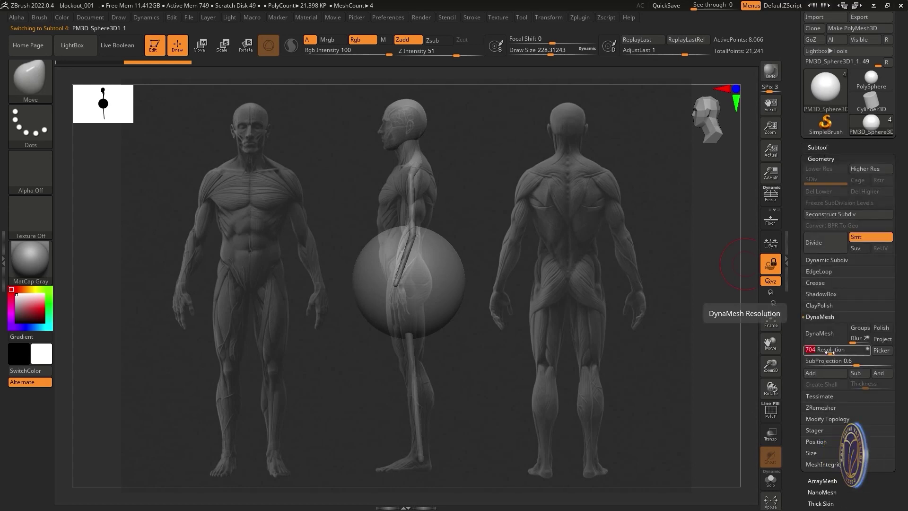
pyautogui.click(842, 342)
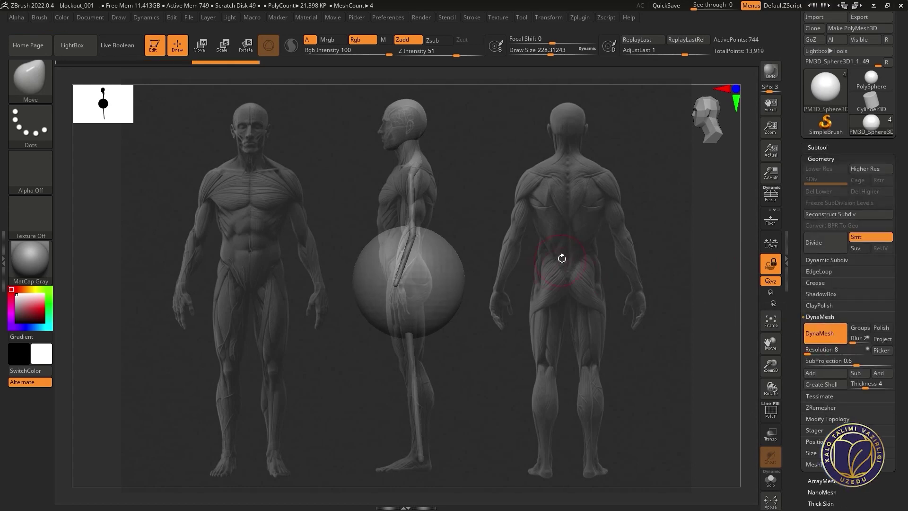
pyautogui.press('w')
pyautogui.moveTo(398, 226)
pyautogui.mouseDown()
pyautogui.moveTo(397, 163)
pyautogui.moveTo(393, 189)
pyautogui.moveTo(376, 186)
pyautogui.moveTo(430, 169)
pyautogui.mouseUp()
# Step: Push the sphere into an egg-shaped ribcage with the Move brush and smooth it
pyautogui.press('q')
pyautogui.press('space')
pyautogui.press('space')
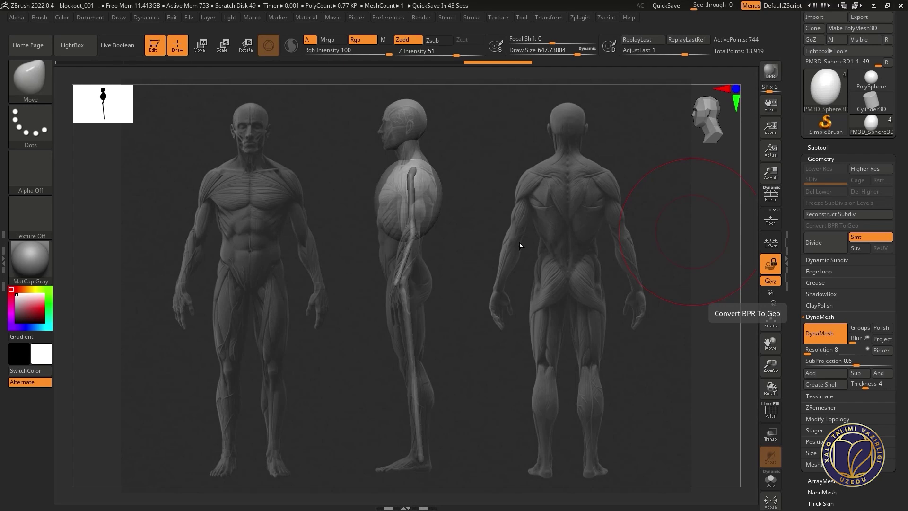
pyautogui.press('space')
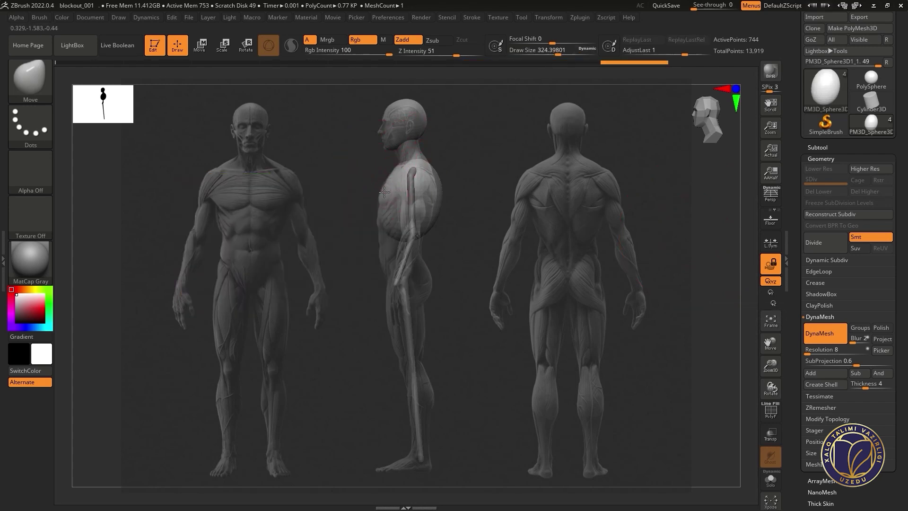
pyautogui.moveTo(406, 217); pyautogui.dragTo(429, 216)
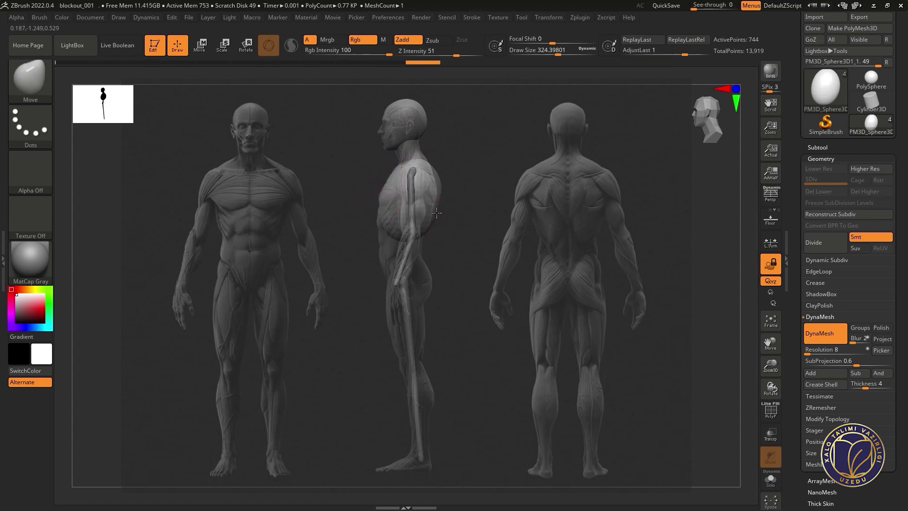
pyautogui.keyDown('shift'); pyautogui.moveTo(438, 184); pyautogui.dragTo(431, 226); pyautogui.keyUp('shift')
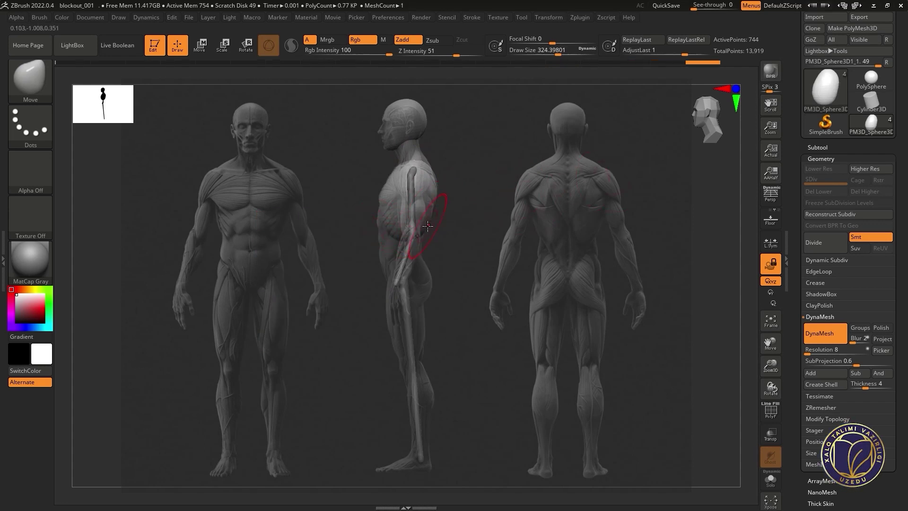
pyautogui.keyDown('shift'); pyautogui.moveTo(416, 194); pyautogui.dragTo(439, 208); pyautogui.keyUp('shift')
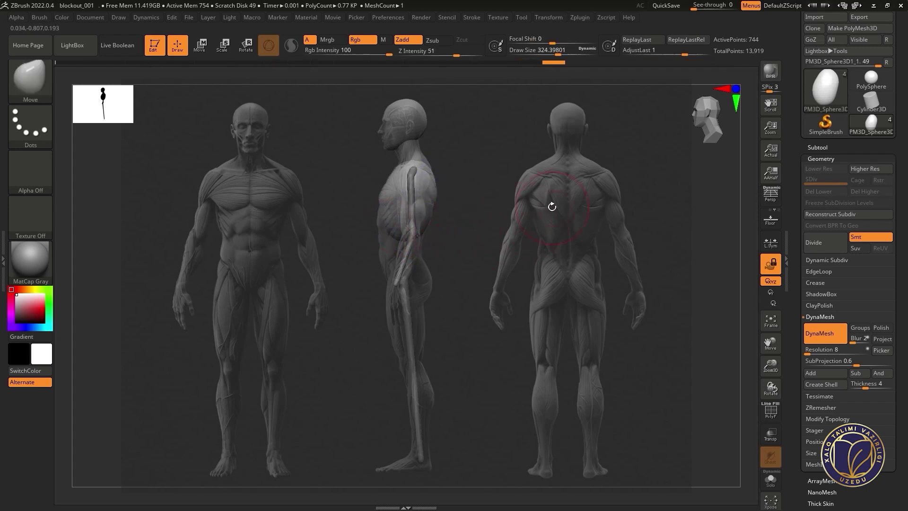
pyautogui.click(91, 18)
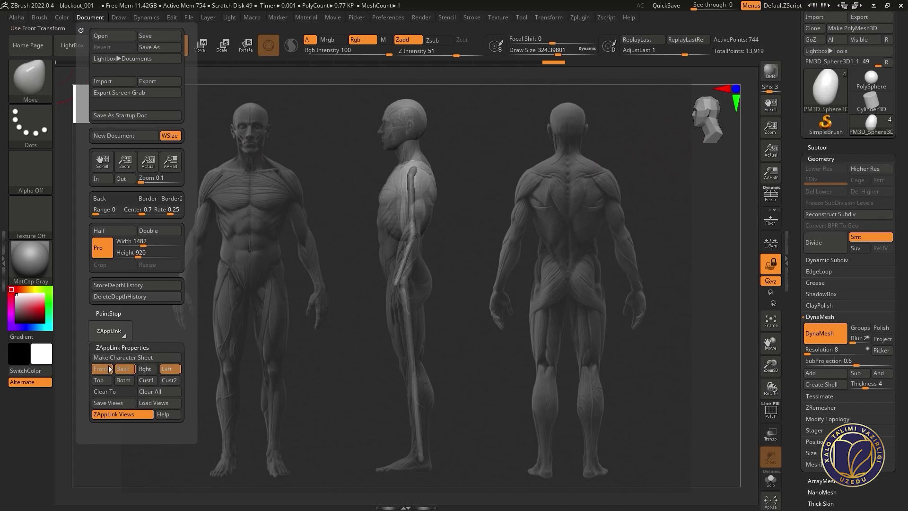
# Step: Shape the ribcage against the front figure's chest with the Move brush
pyautogui.hotkey('ctrl', 'z')
pyautogui.press('space')
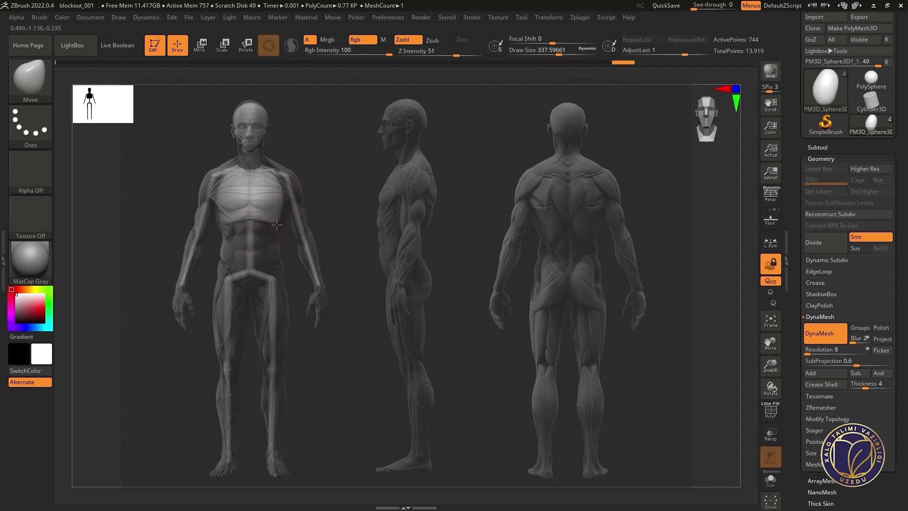
pyautogui.moveTo(252, 217); pyautogui.dragTo(283, 206)
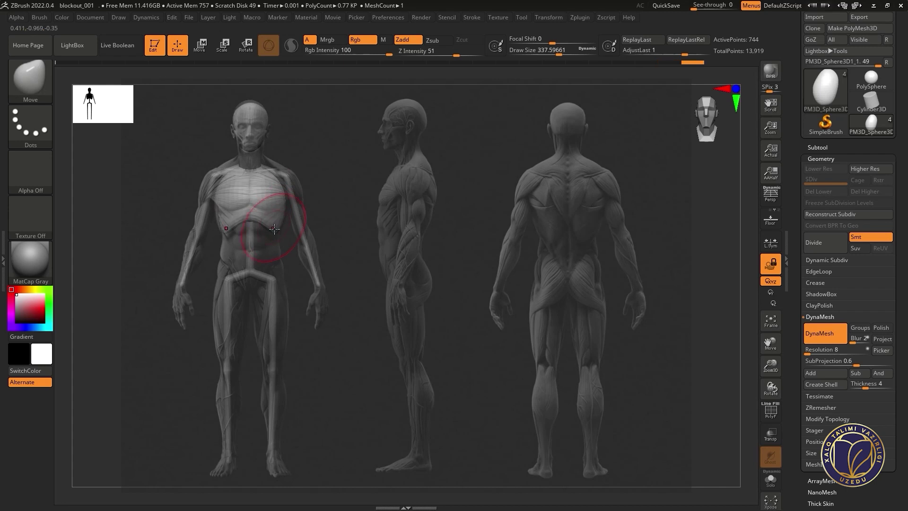
pyautogui.hotkey('ctrl', 'z')
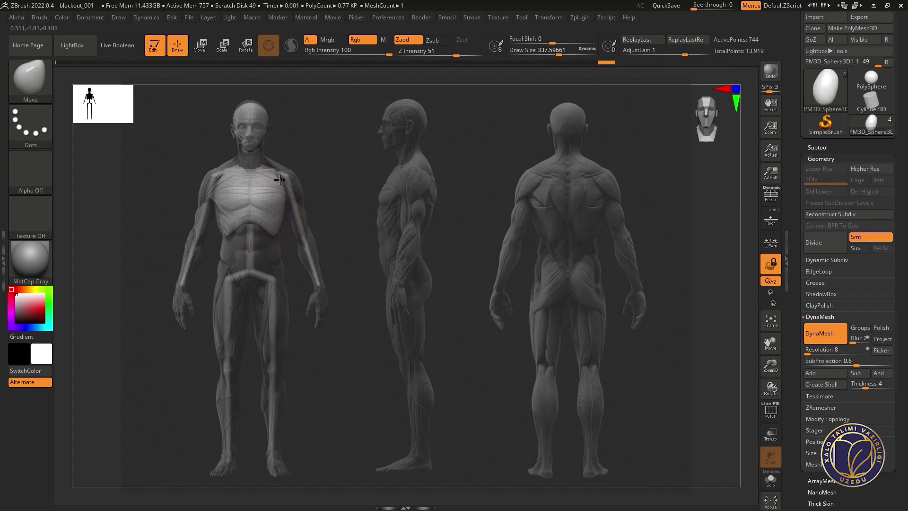
pyautogui.hotkey('ctrl', 'shift', 'z')
pyautogui.hotkey('ctrl', 'shift', 'z')
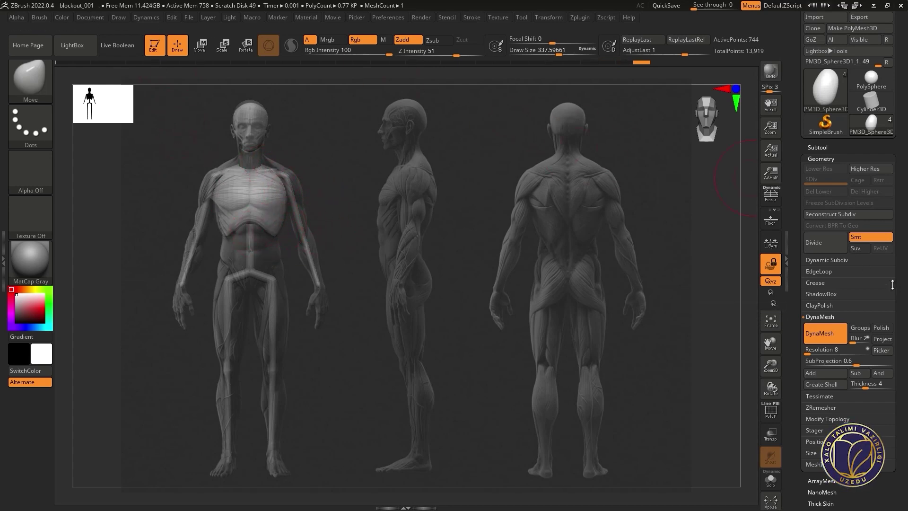
# Step: In the Back view, stretch the ribcage down toward the pelvis, then return to Front
pyautogui.click(827, 148)
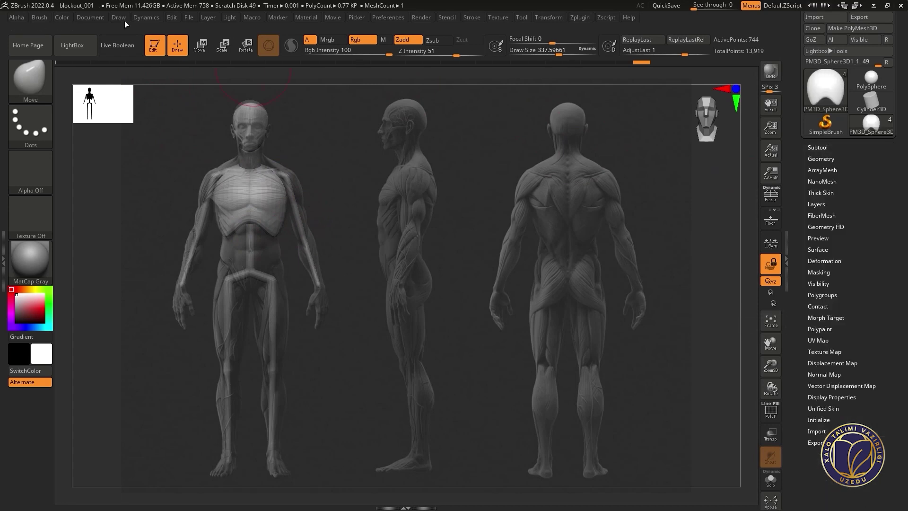
pyautogui.click(90, 17)
pyautogui.click(154, 369)
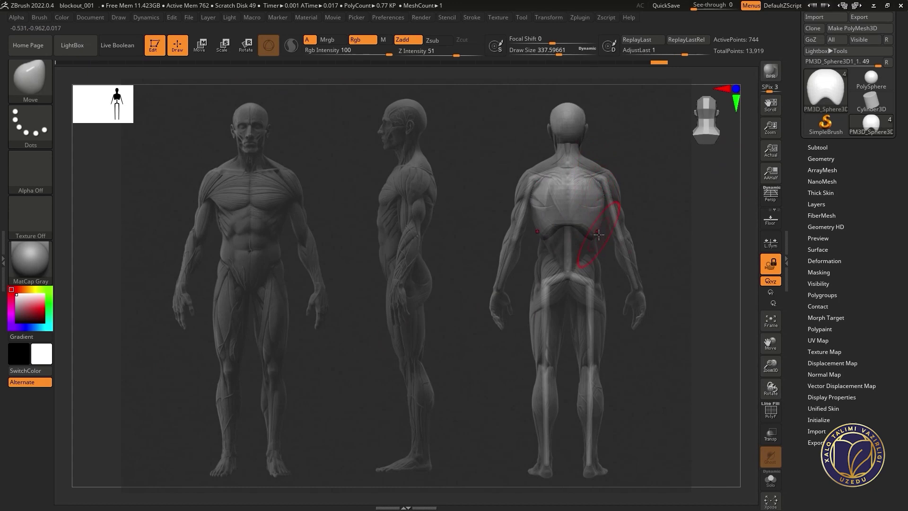
pyautogui.moveTo(564, 223); pyautogui.dragTo(568, 259)
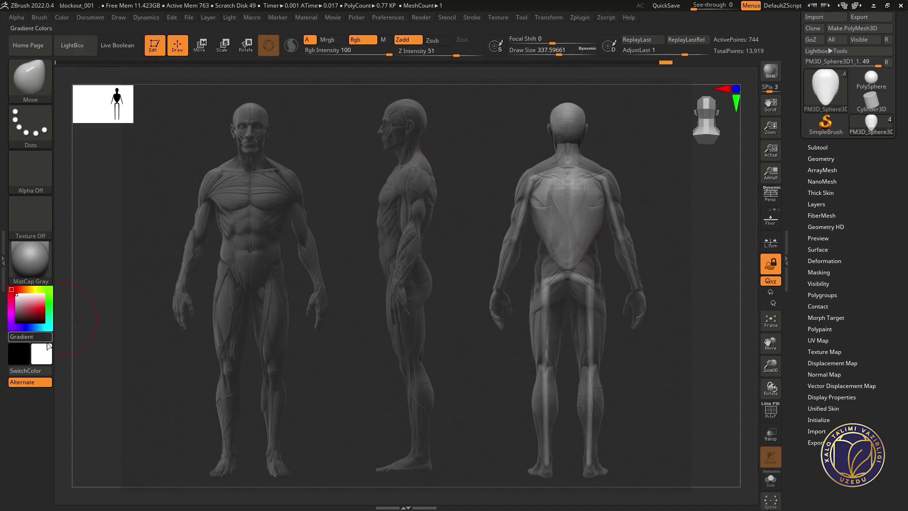
pyautogui.click(88, 18)
pyautogui.click(107, 369)
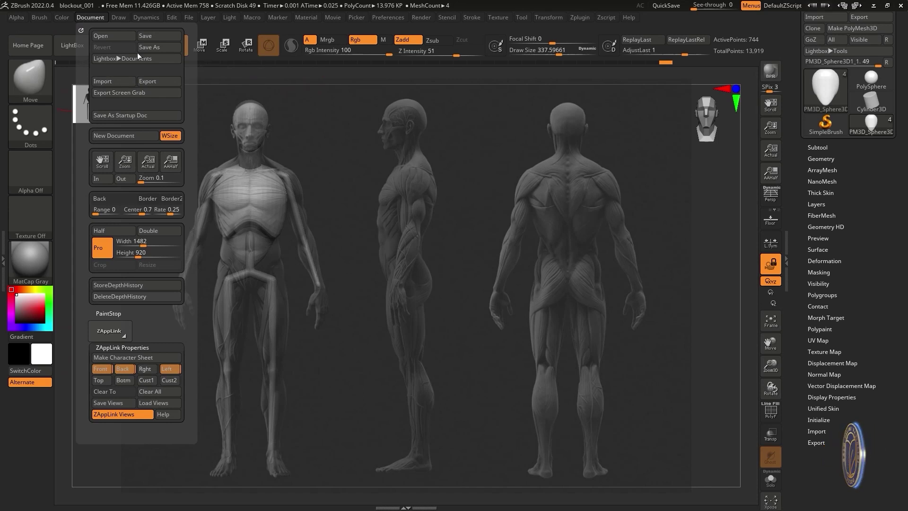
# Step: Insert a DynaMeshed Sphere3D subtool, shrink it and move it to the shoulder
pyautogui.click(818, 147)
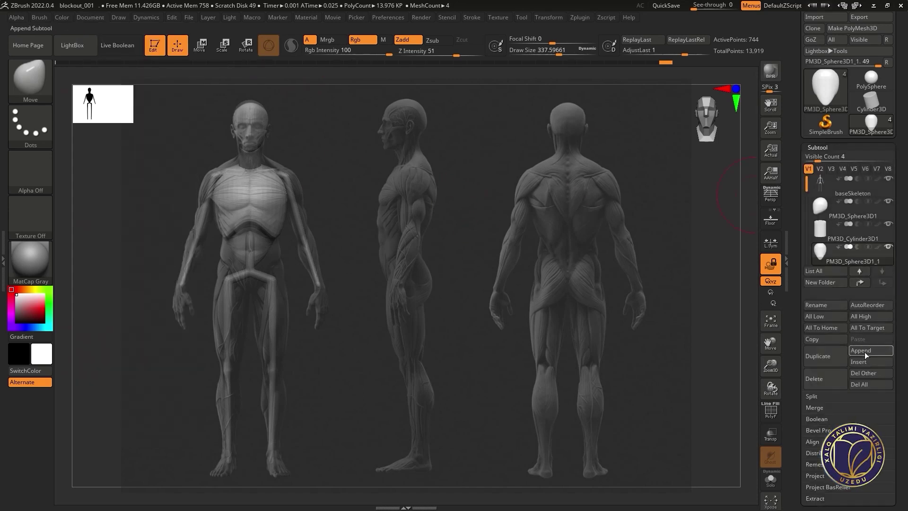
pyautogui.click(856, 361)
pyautogui.click(585, 342)
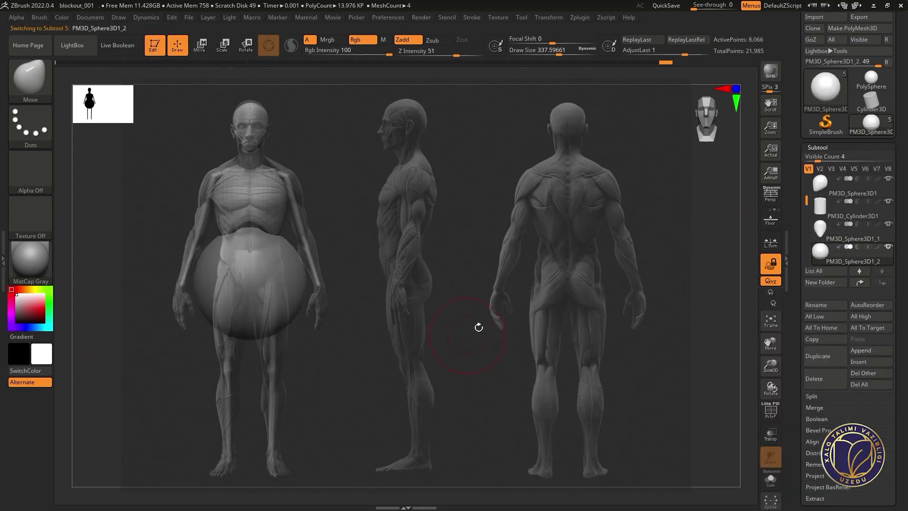
pyautogui.click(819, 147)
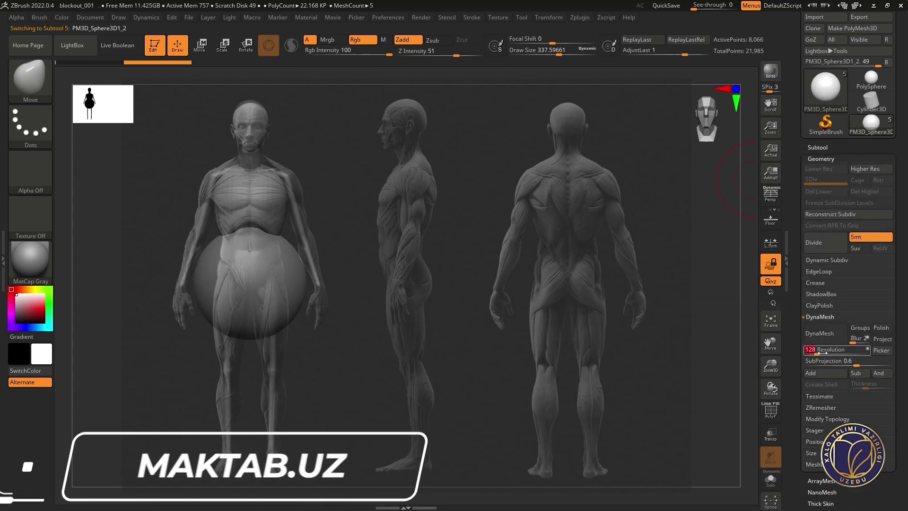
pyautogui.click(834, 339)
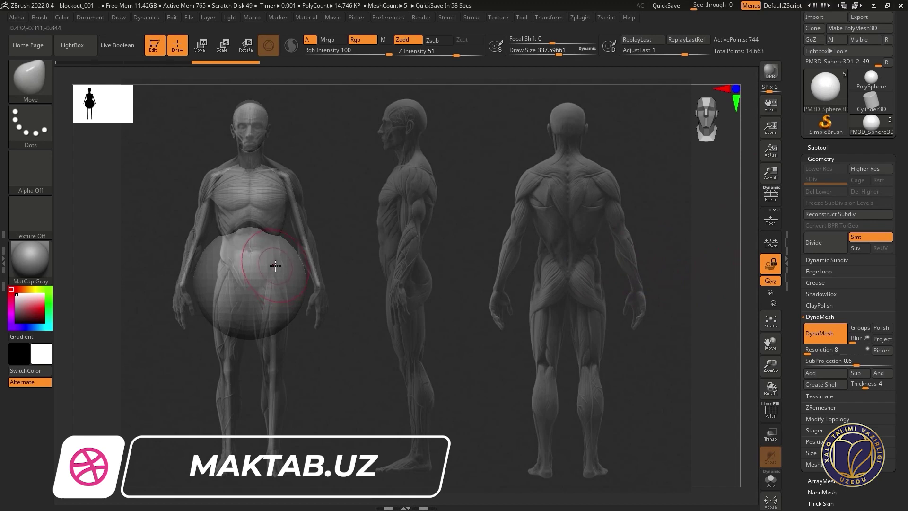
pyautogui.press('w')
pyautogui.moveTo(249, 280)
pyautogui.mouseDown()
pyautogui.moveTo(320, 240)
pyautogui.moveTo(309, 199)
pyautogui.mouseUp()
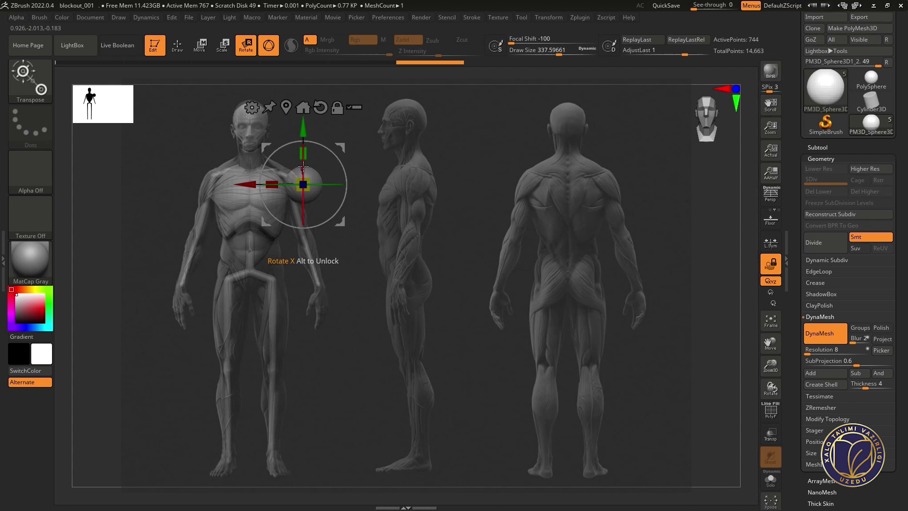
# Step: Stretch the sphere into an ellipsoid, tilt it, and fine-tune its shoulder position
pyautogui.moveTo(304, 152); pyautogui.dragTo(308, 143)
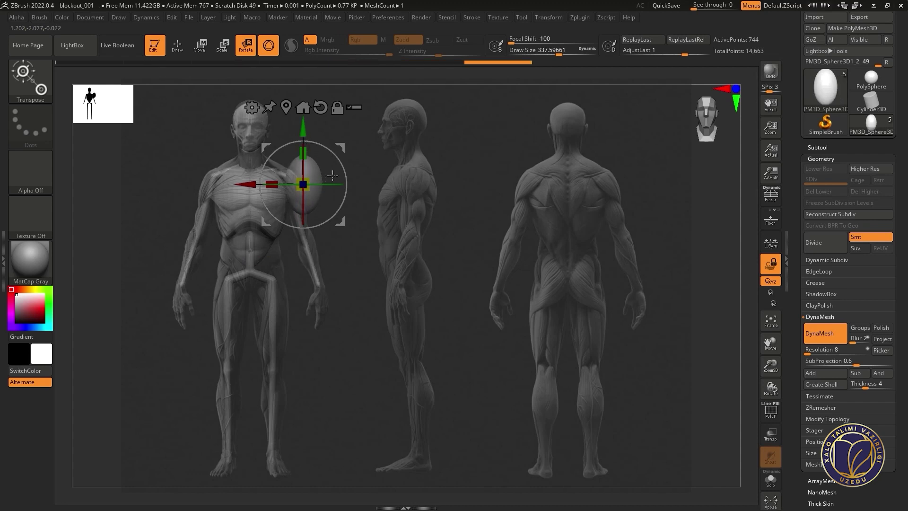
pyautogui.moveTo(342, 169); pyautogui.dragTo(340, 146)
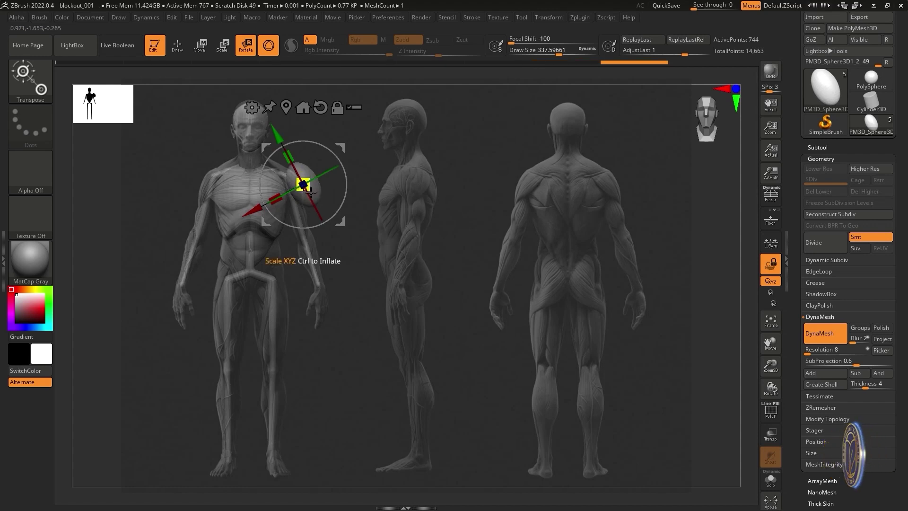
pyautogui.moveTo(312, 195); pyautogui.dragTo(247, 210)
pyautogui.moveTo(280, 163); pyautogui.dragTo(276, 161)
pyautogui.moveTo(241, 207); pyautogui.dragTo(236, 210)
# Step: Touch up the shoulder sphere in the side and back views, toggling the reference images
pyautogui.click(85, 19)
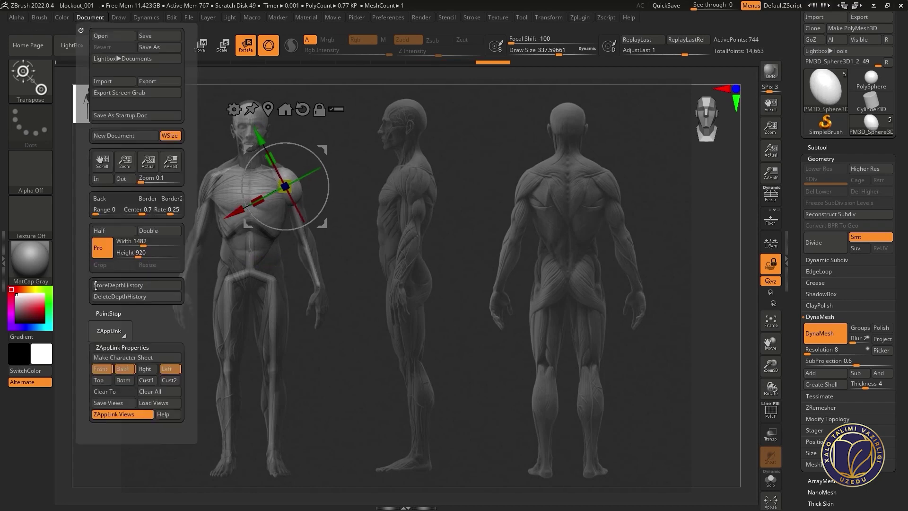
pyautogui.press('q')
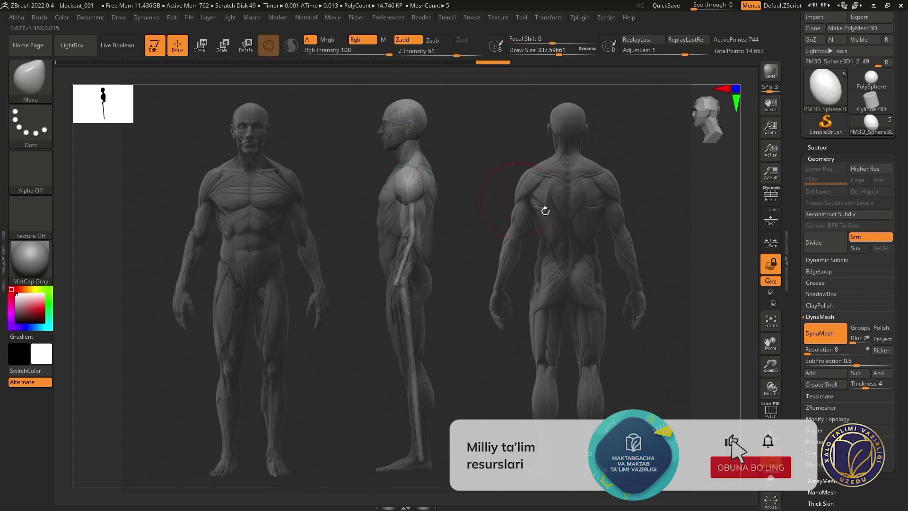
pyautogui.moveTo(419, 183)
pyautogui.mouseDown()
pyautogui.moveTo(407, 182)
pyautogui.moveTo(421, 170)
pyautogui.mouseUp()
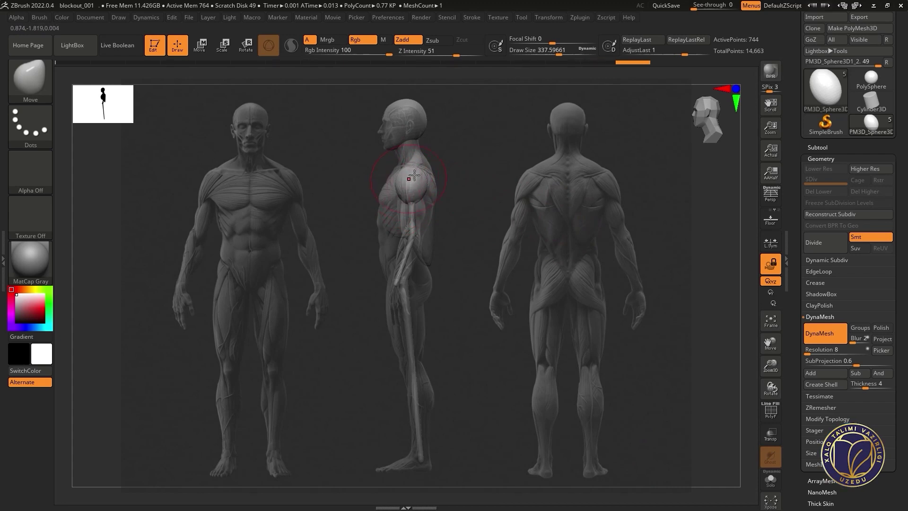
pyautogui.click(90, 17)
pyautogui.moveTo(303, 302); pyautogui.dragTo(346, 308)
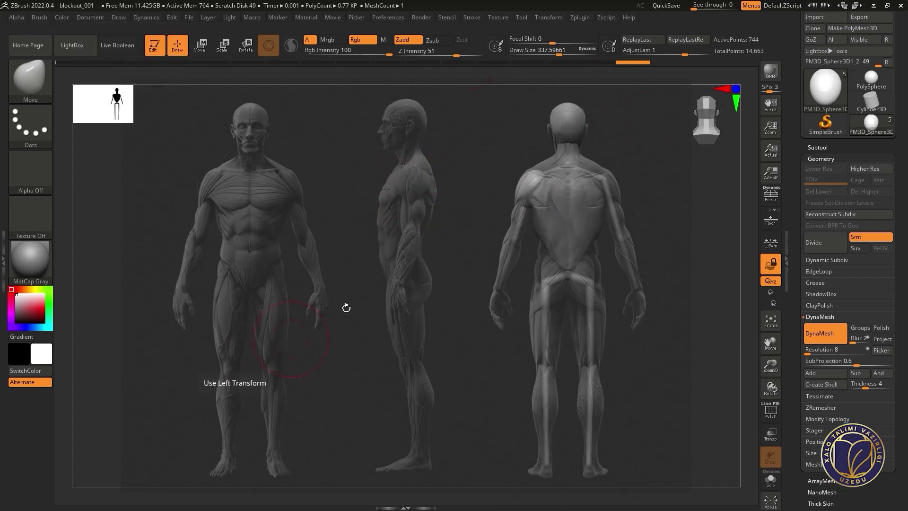
pyautogui.click(530, 205)
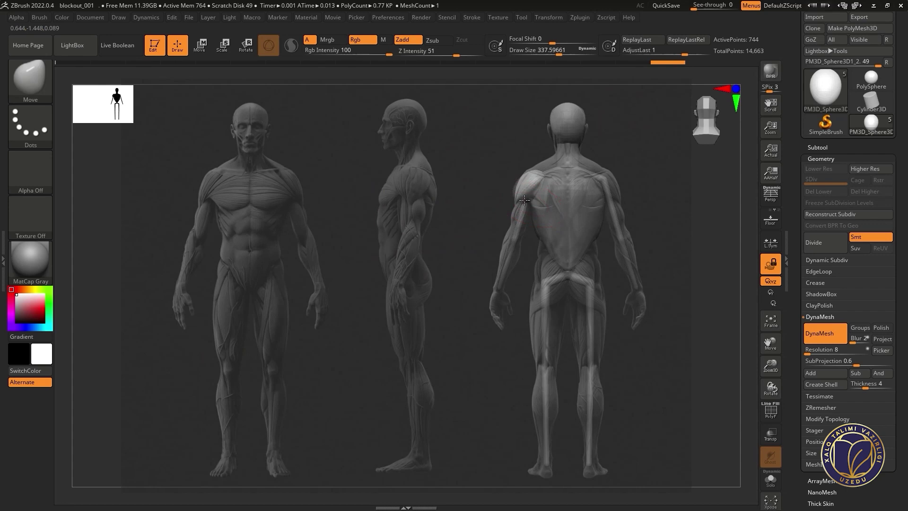
pyautogui.hotkey('shift', 'z')
pyautogui.hotkey('shift', 'z')
pyautogui.hotkey('shift', 'z')
pyautogui.hotkey('shift', 'z')
pyautogui.hotkey('shift', 'z')
pyautogui.hotkey('shift', 'z')
pyautogui.press('z')
pyautogui.press('z')
pyautogui.hotkey('shift', 'z')
pyautogui.hotkey('shift', 'z')
pyautogui.click(88, 19)
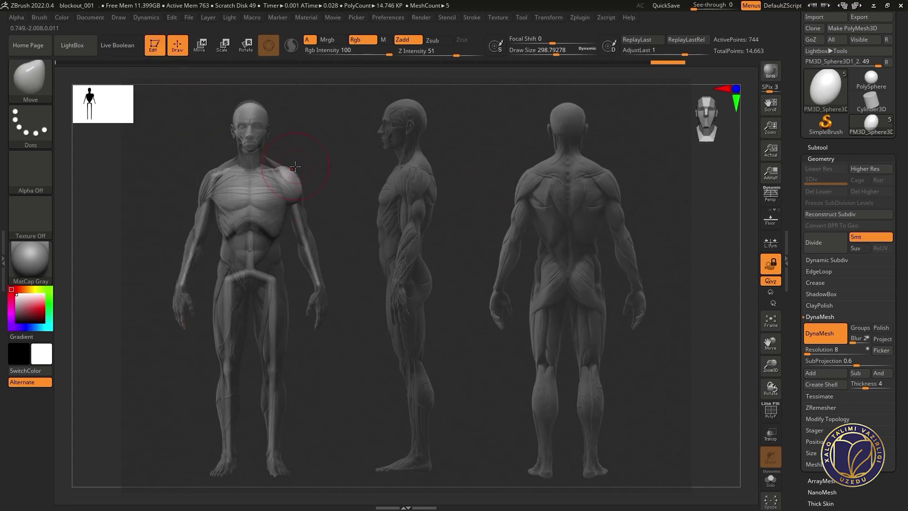
pyautogui.hotkey('shift', 'z')
pyautogui.hotkey('shift', 'z')
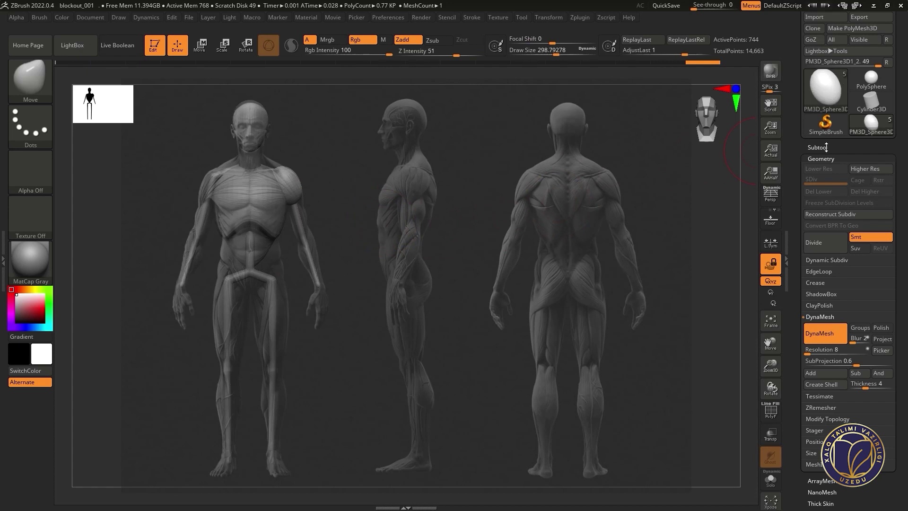
# Step: Mirror And Weld the shoulder sphere onto the other shoulder
pyautogui.click(818, 147)
pyautogui.click(847, 355)
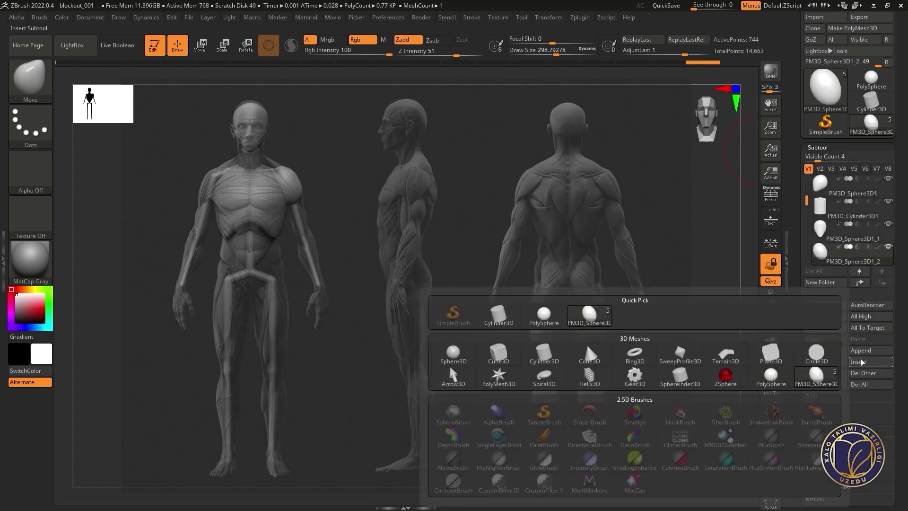
pyautogui.click(833, 147)
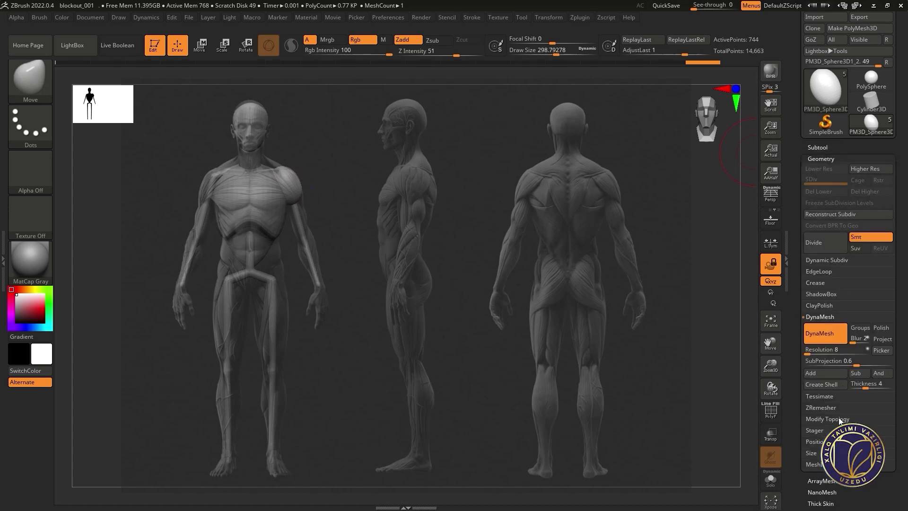
pyautogui.click(840, 420)
pyautogui.click(826, 383)
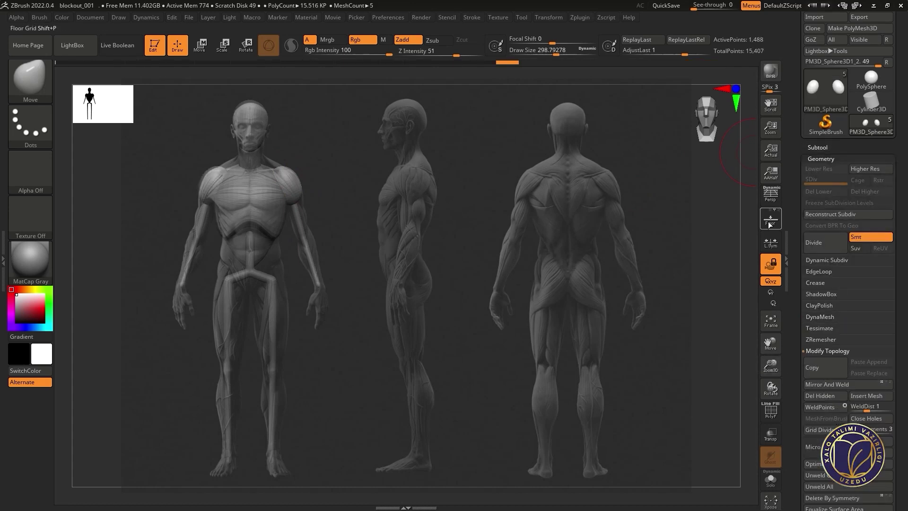
pyautogui.click(818, 148)
# Step: Insert a Cylinder3D, then rotate, narrow and move it along the front figure's upper arm
pyautogui.click(871, 275)
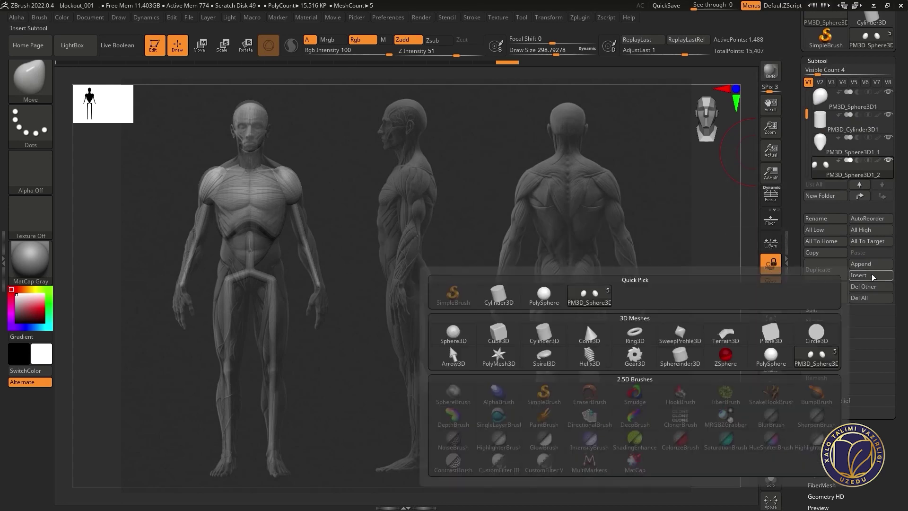
pyautogui.moveTo(544, 334)
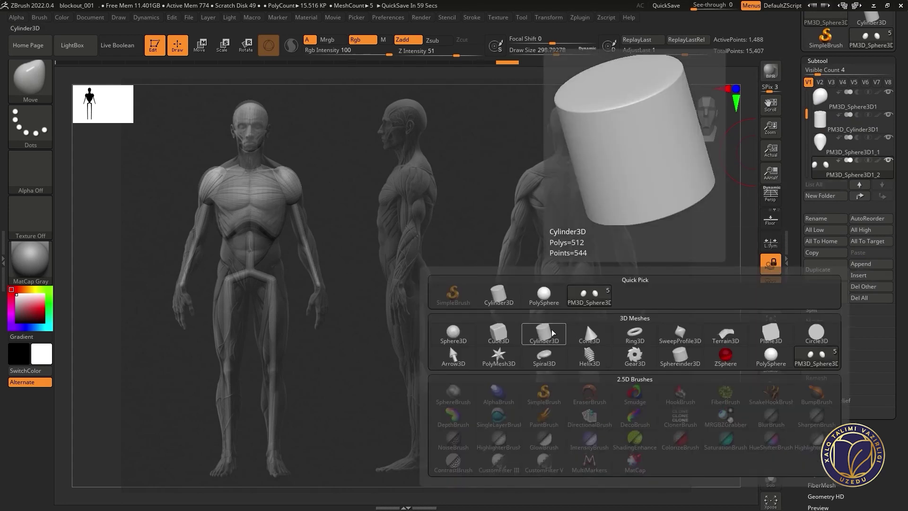
pyautogui.click(553, 333)
pyautogui.press('e')
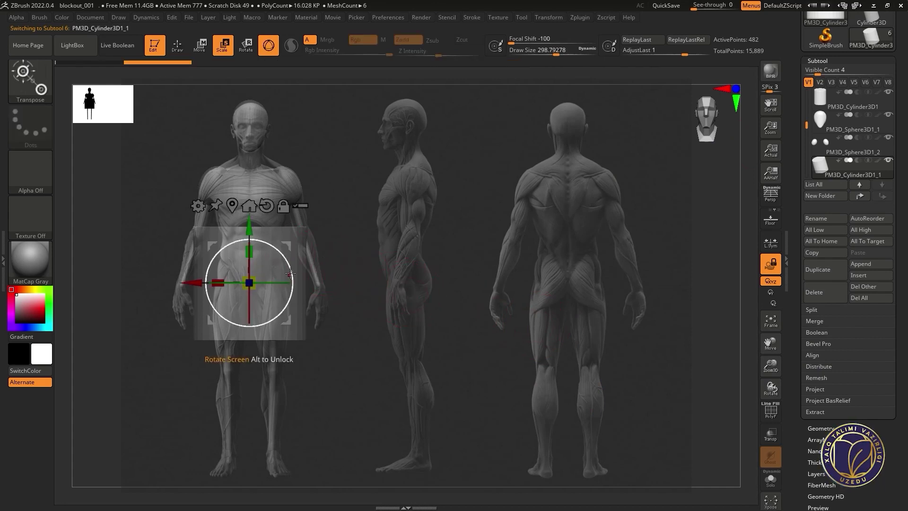
pyautogui.moveTo(291, 273); pyautogui.dragTo(250, 239)
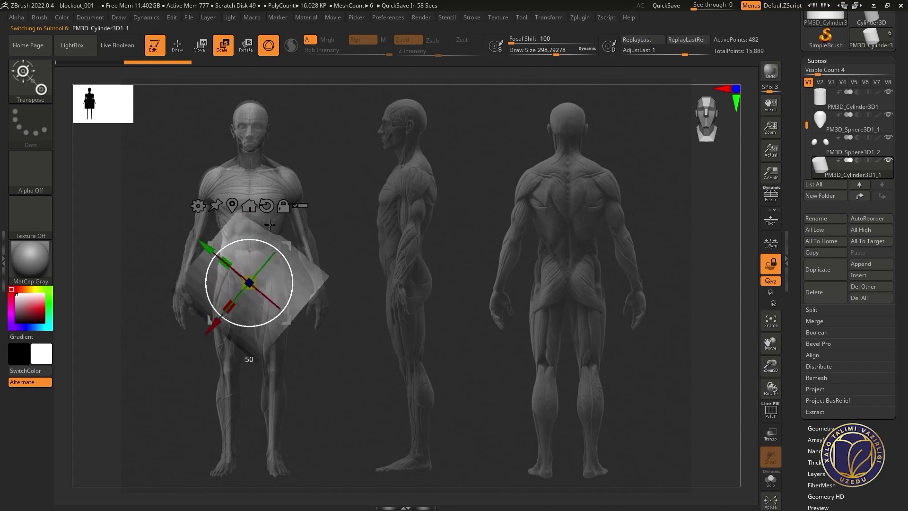
pyautogui.moveTo(219, 278); pyautogui.dragTo(302, 226)
pyautogui.moveTo(332, 256)
pyautogui.mouseDown()
pyautogui.moveTo(344, 225)
pyautogui.moveTo(343, 233)
pyautogui.mouseUp()
pyautogui.moveTo(269, 243); pyautogui.dragTo(286, 237)
pyautogui.moveTo(324, 283); pyautogui.dragTo(321, 275)
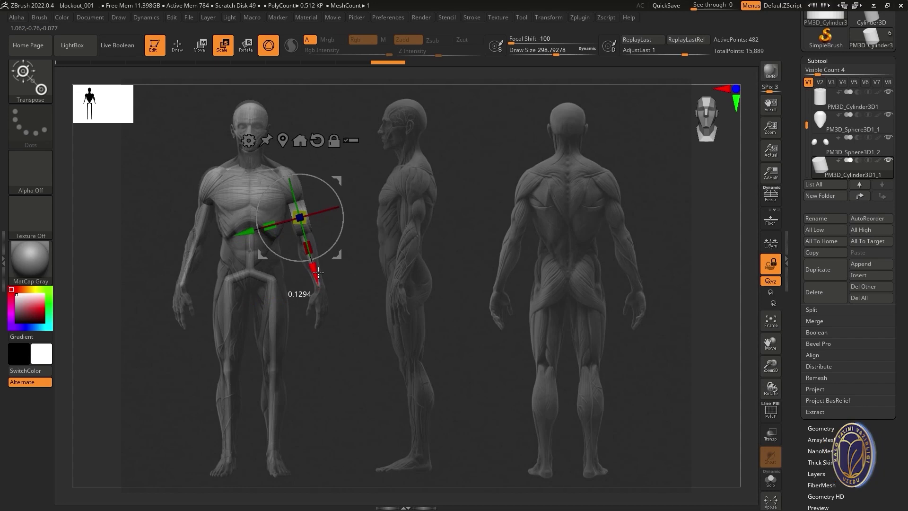
pyautogui.moveTo(244, 233); pyautogui.dragTo(244, 234)
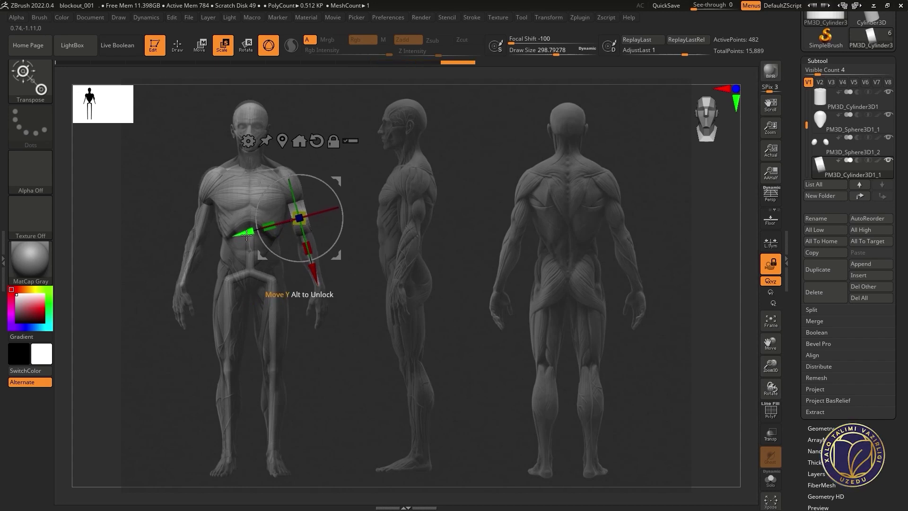
# Step: DynaMesh the arm cylinder at resolution 8, then flatten it front-to-back in the side view
pyautogui.click(832, 59)
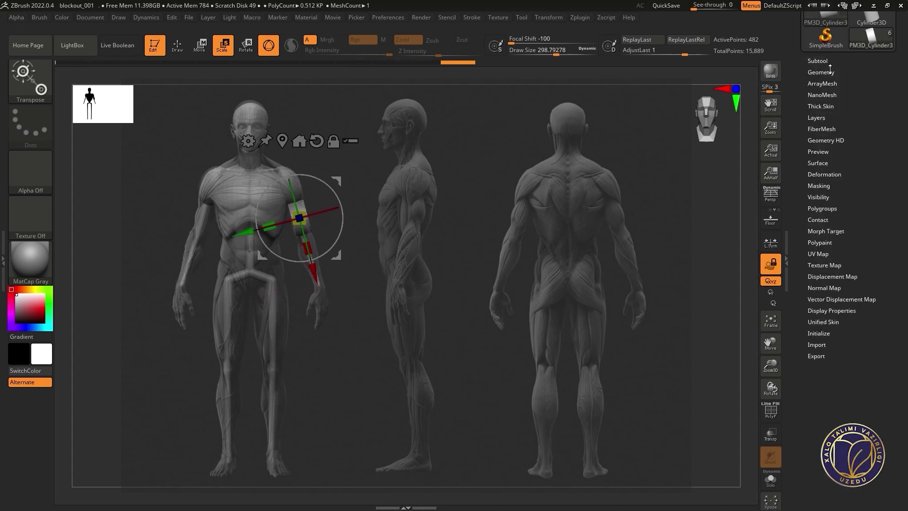
pyautogui.click(821, 231)
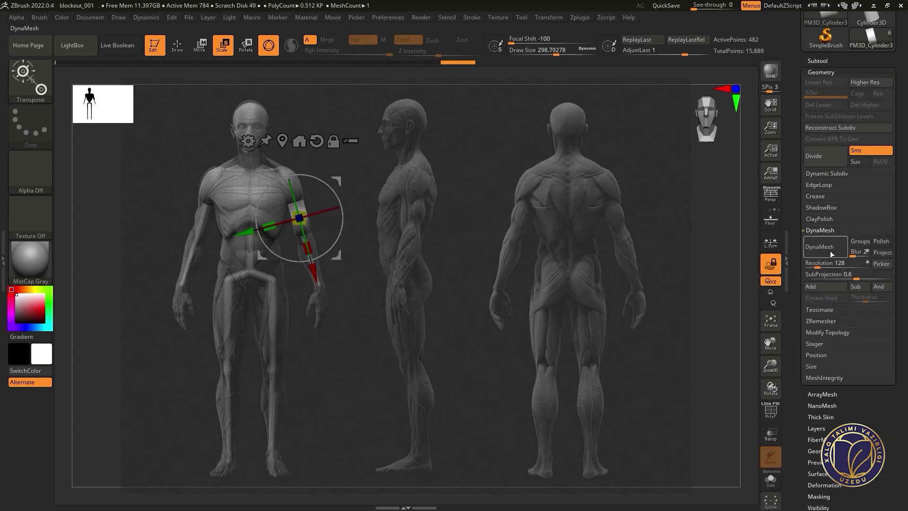
pyautogui.write('8')
pyautogui.press('Return')
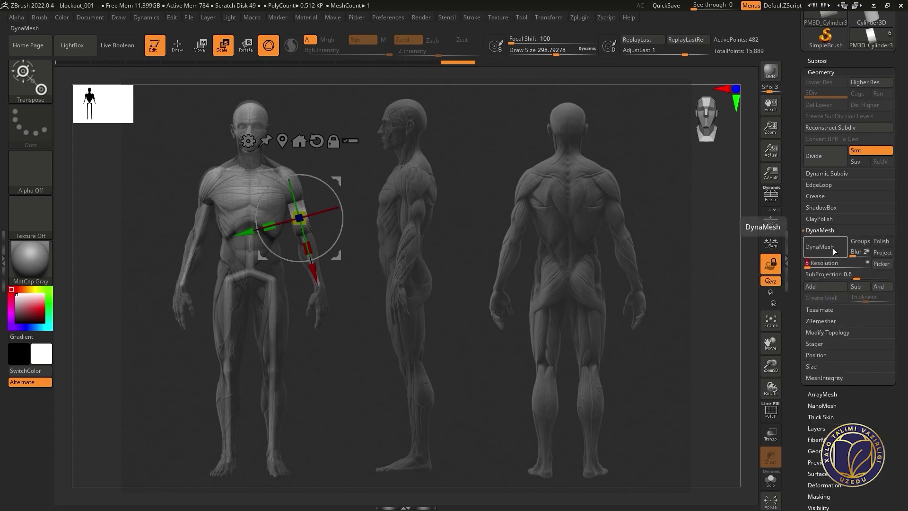
pyautogui.click(820, 247)
pyautogui.press('q')
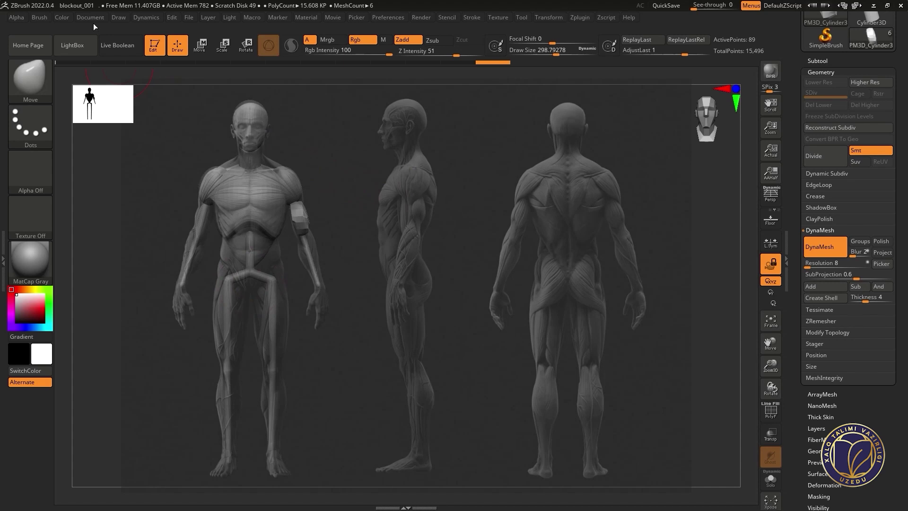
pyautogui.click(92, 17)
pyautogui.click(174, 375)
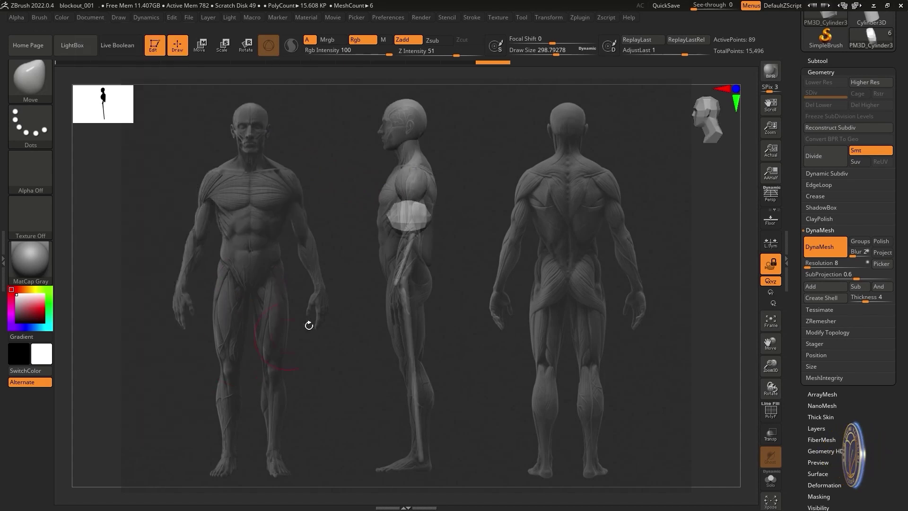
pyautogui.press('r')
pyautogui.moveTo(375, 218); pyautogui.dragTo(383, 219)
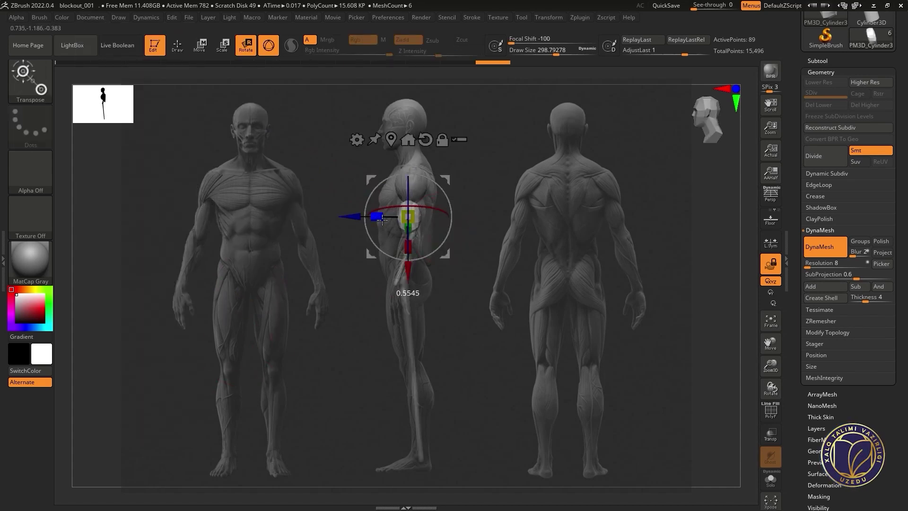
# Step: Try a higher DynaMesh resolution, undo it, and remesh the arm piece at resolution 8
pyautogui.click(824, 263)
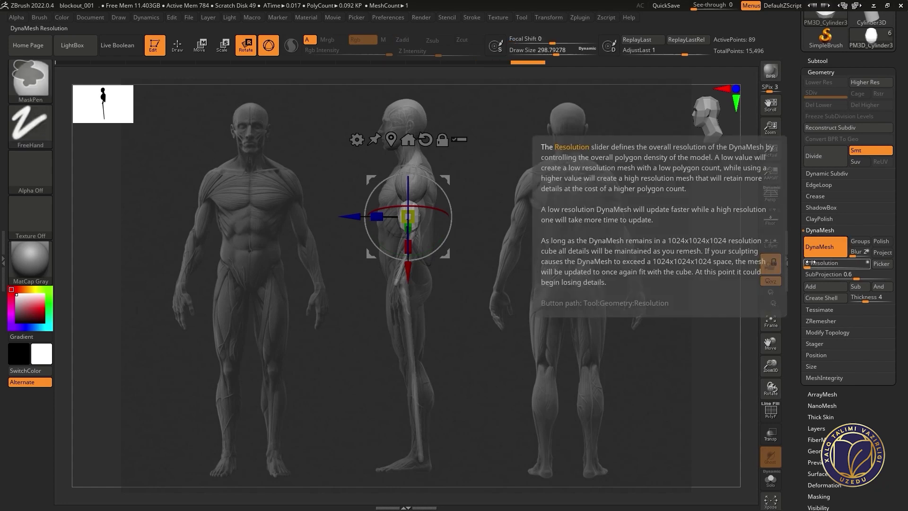
pyautogui.write('128')
pyautogui.click(823, 266)
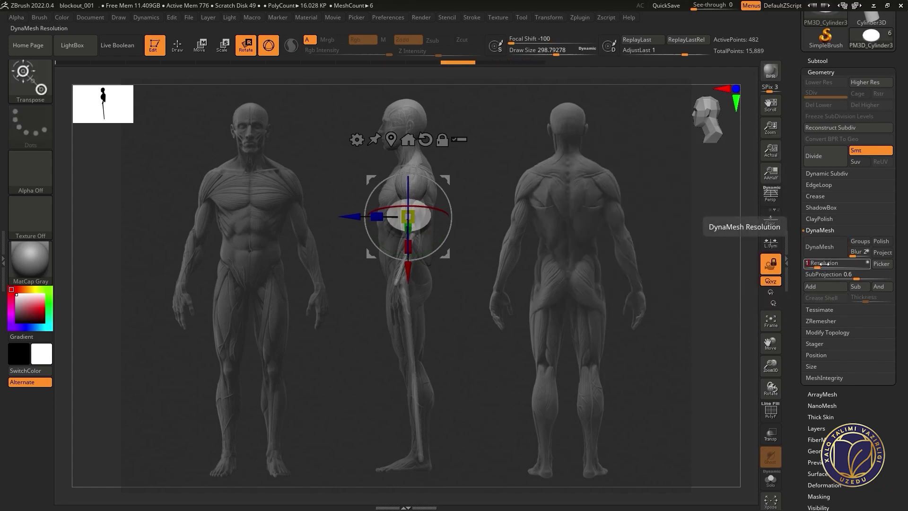
pyautogui.click(827, 248)
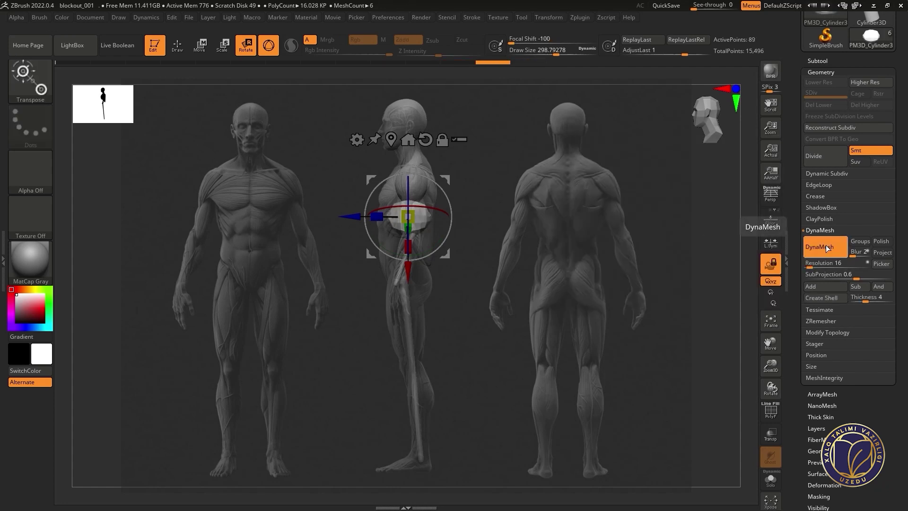
pyautogui.hotkey('ctrl', 'z')
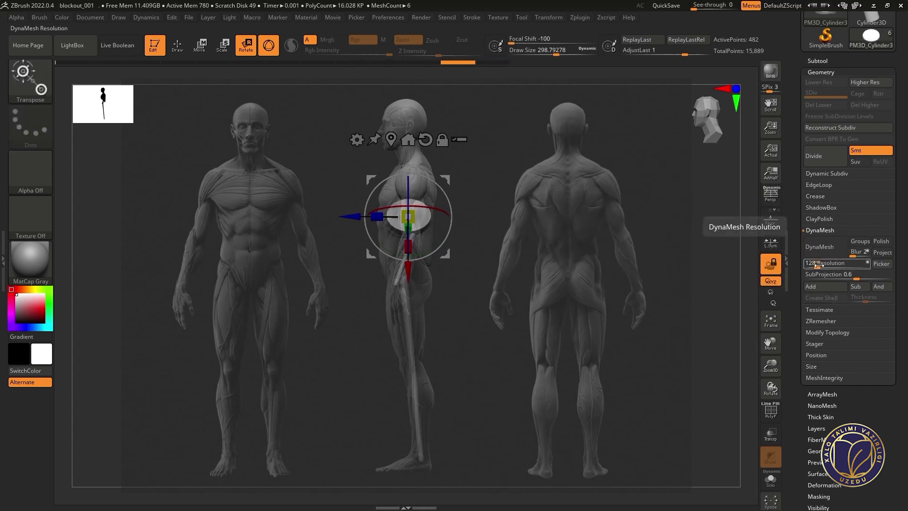
pyautogui.hotkey('ctrl', 'z')
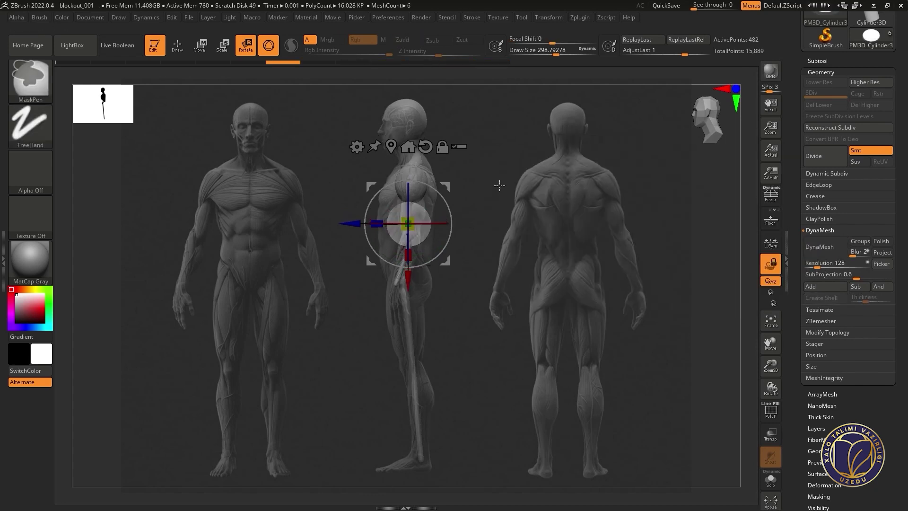
pyautogui.hotkey('ctrl', 'z')
pyautogui.write('8')
pyautogui.press('Return')
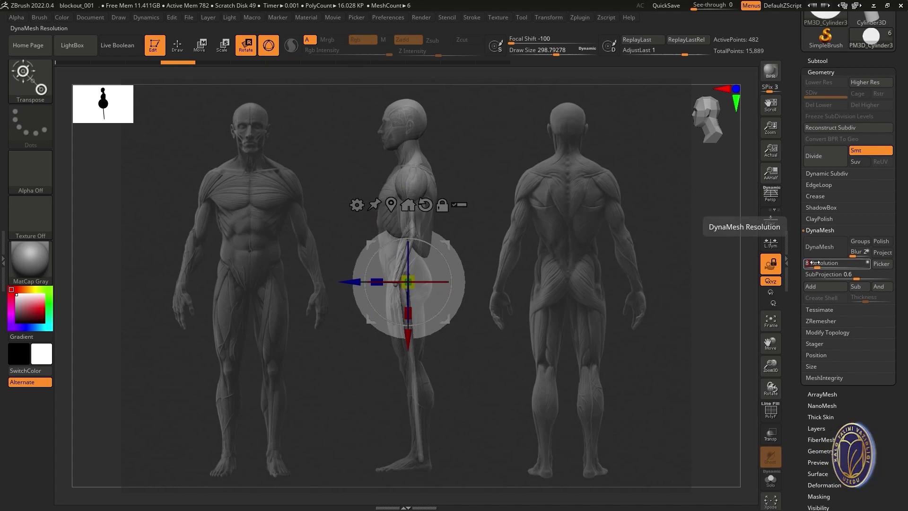
pyautogui.click(826, 247)
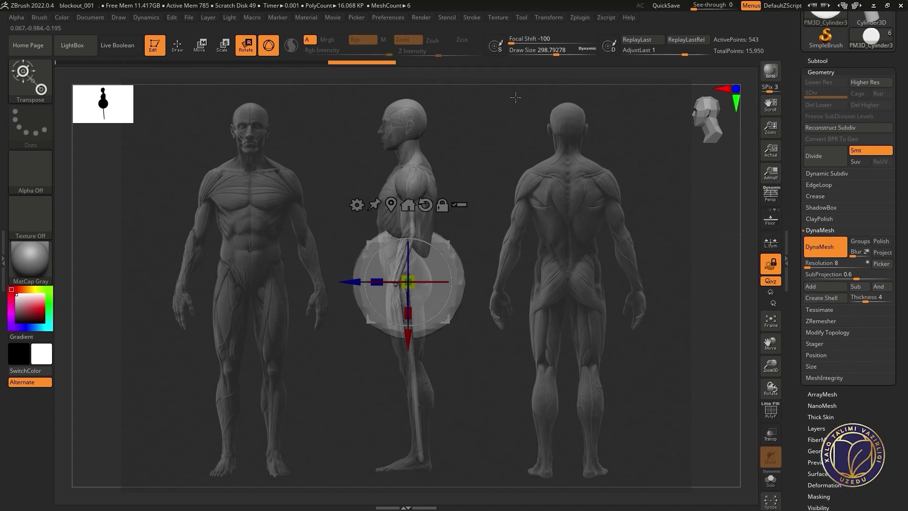
# Step: Undo an accidental scale of the arm cylinder and return to the Front view
pyautogui.moveTo(709, 113); pyautogui.dragTo(711, 111)
pyautogui.moveTo(408, 282); pyautogui.dragTo(407, 213)
pyautogui.hotkey('ctrl', 'z')
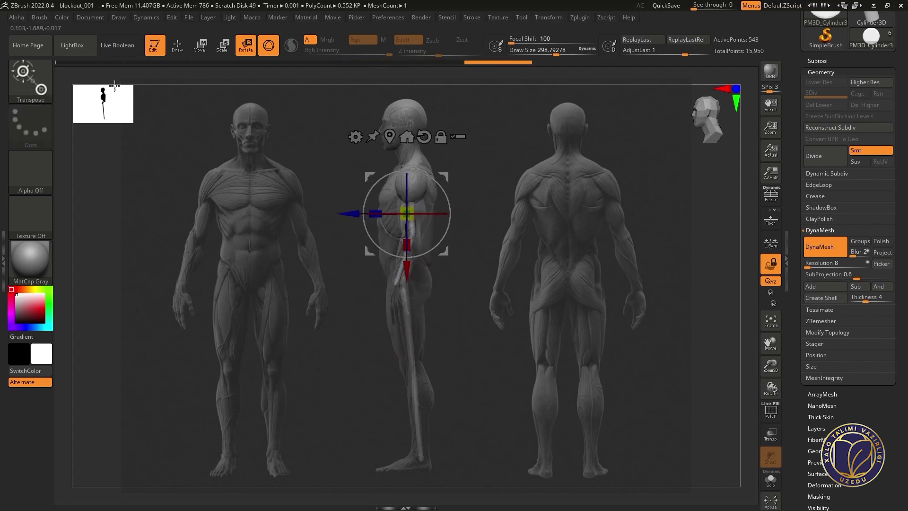
pyautogui.click(87, 19)
pyautogui.click(104, 369)
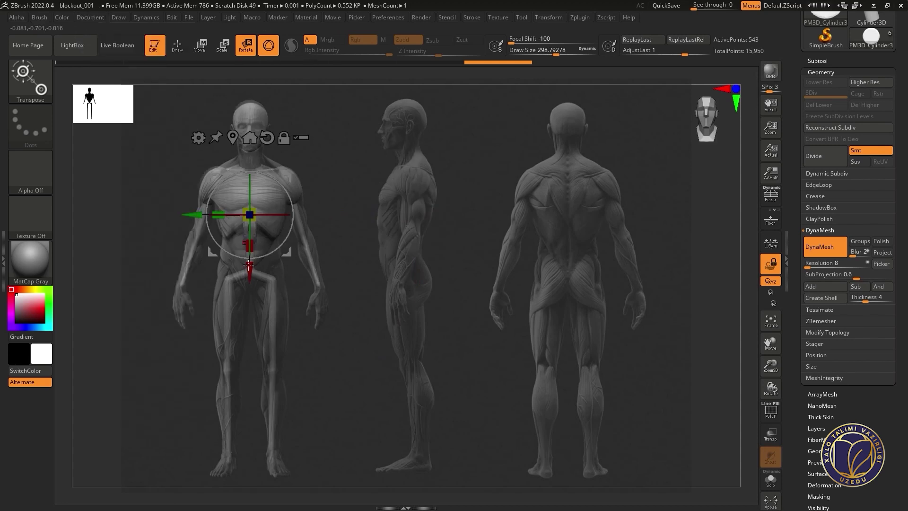
# Step: Reposition, resize and slightly rotate the upper-arm cylinder in Front view
pyautogui.moveTo(297, 256); pyautogui.dragTo(307, 235)
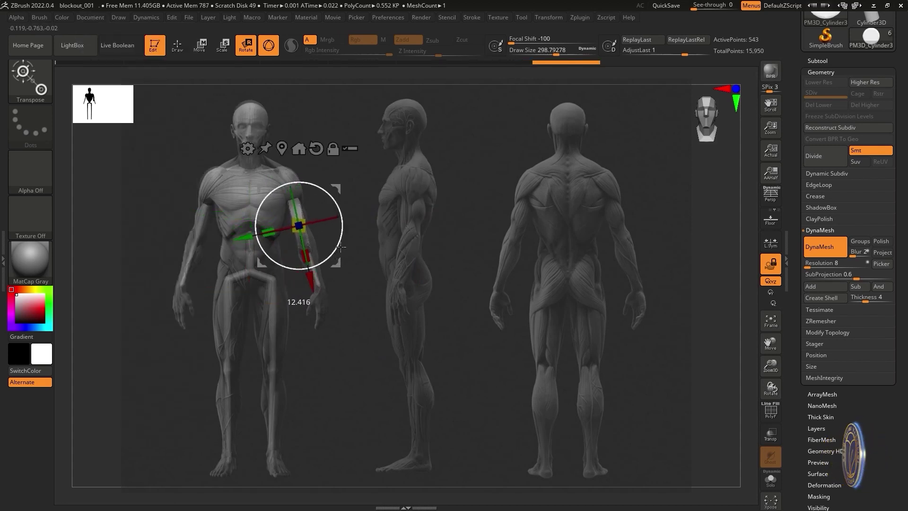
pyautogui.moveTo(268, 233); pyautogui.dragTo(265, 236)
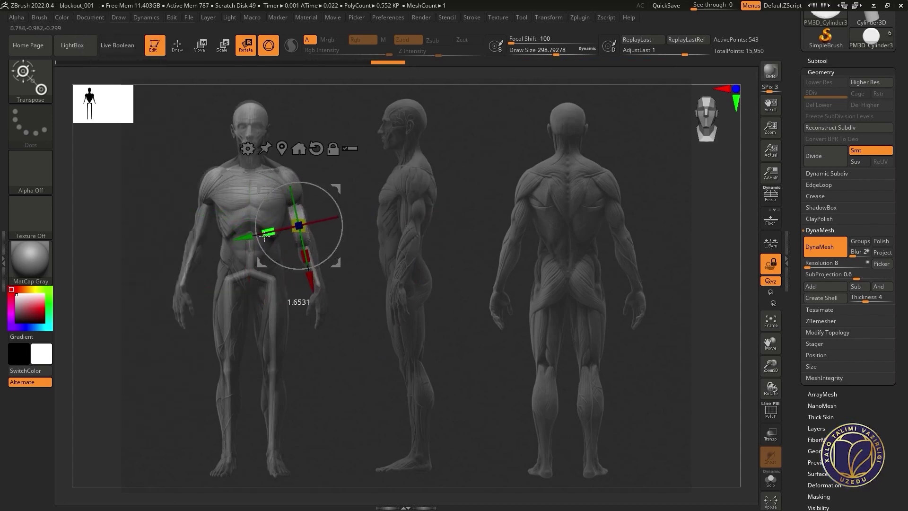
pyautogui.moveTo(339, 238); pyautogui.dragTo(337, 244)
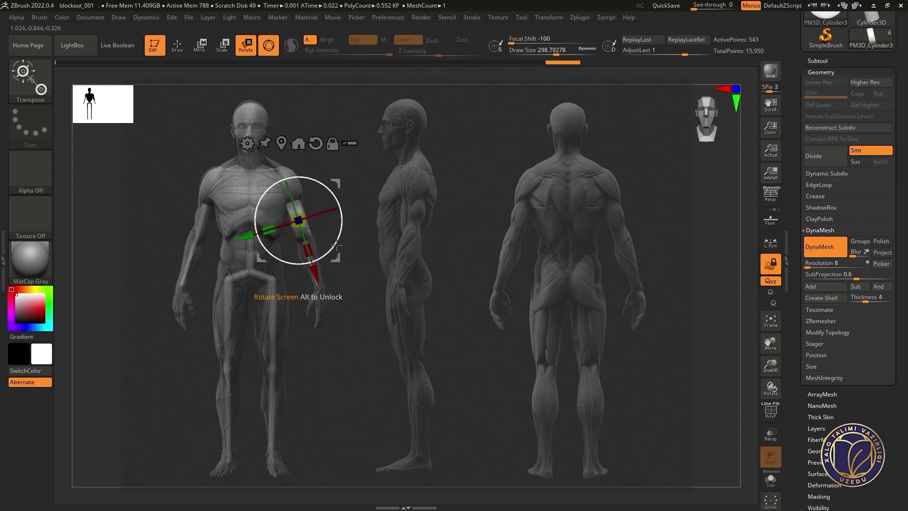
# Step: In Left view, shrink the arm cylinder's front-to-back depth
pyautogui.click(90, 17)
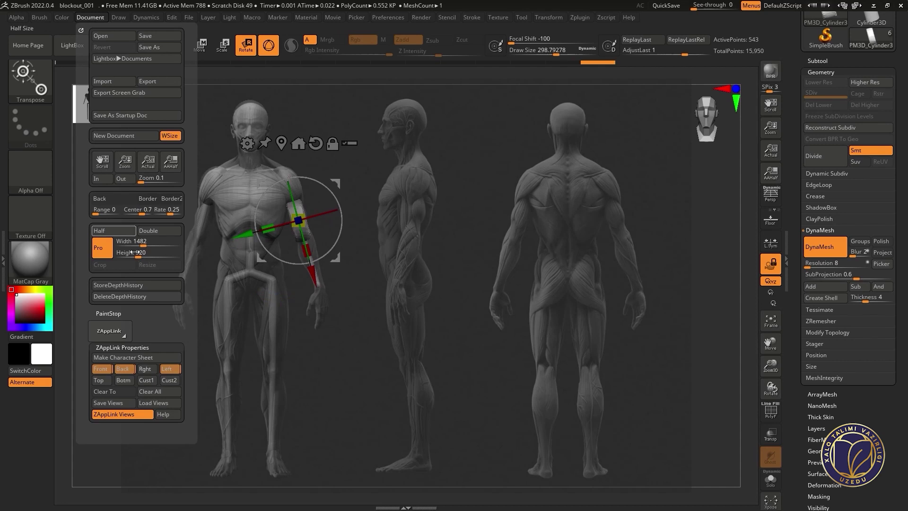
pyautogui.click(171, 368)
pyautogui.moveTo(369, 221); pyautogui.dragTo(377, 221)
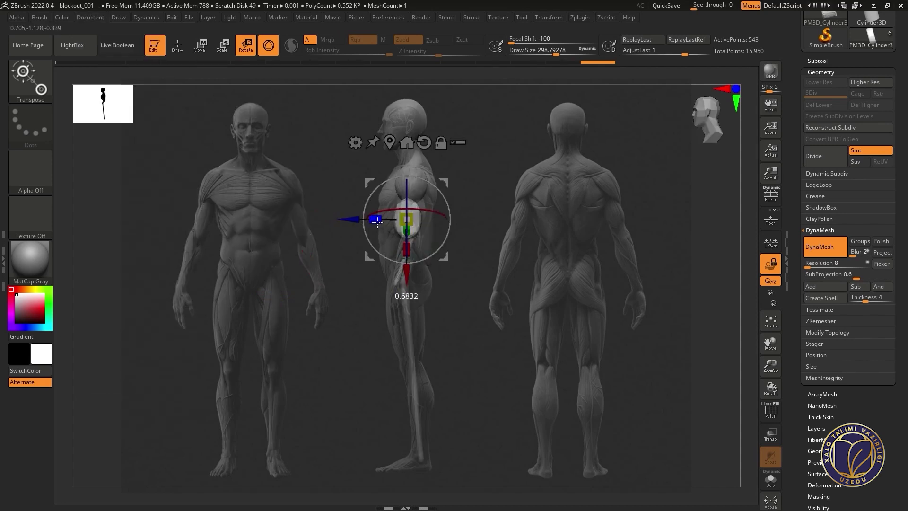
pyautogui.press('q')
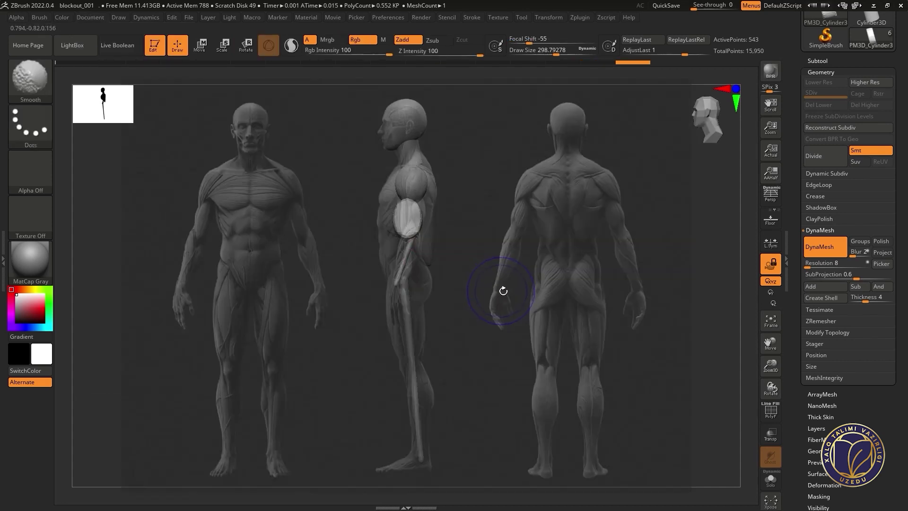
pyautogui.hotkey('shift', 'z')
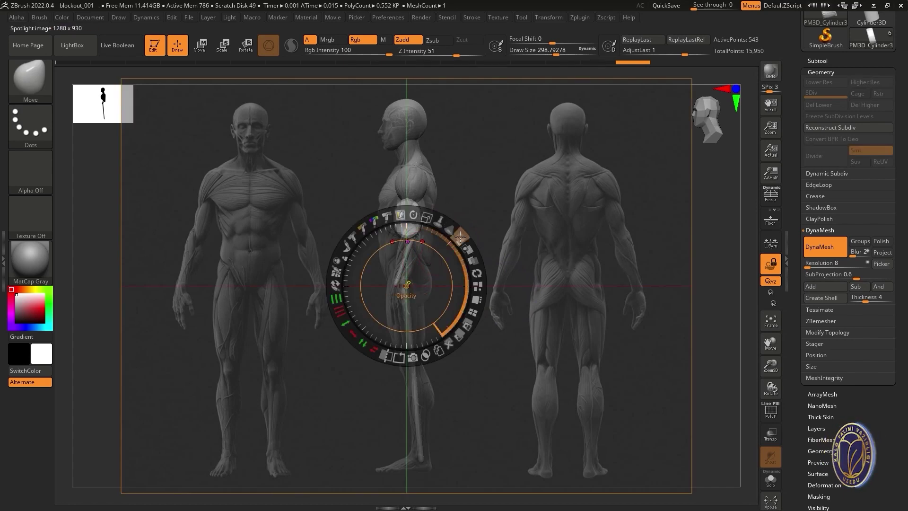
pyautogui.press('z')
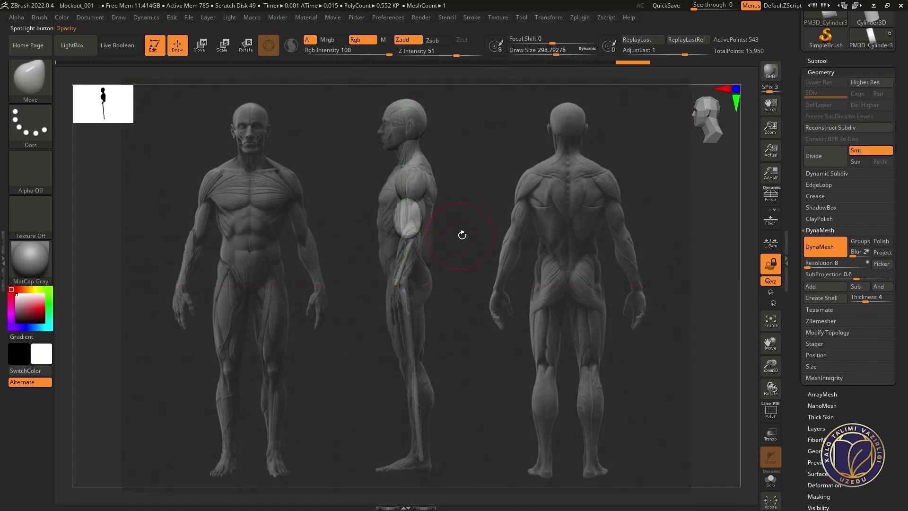
pyautogui.press('w')
# Step: Nudge the arm cylinder slightly along X and upward to match the side reference
pyautogui.moveTo(357, 219); pyautogui.dragTo(360, 219)
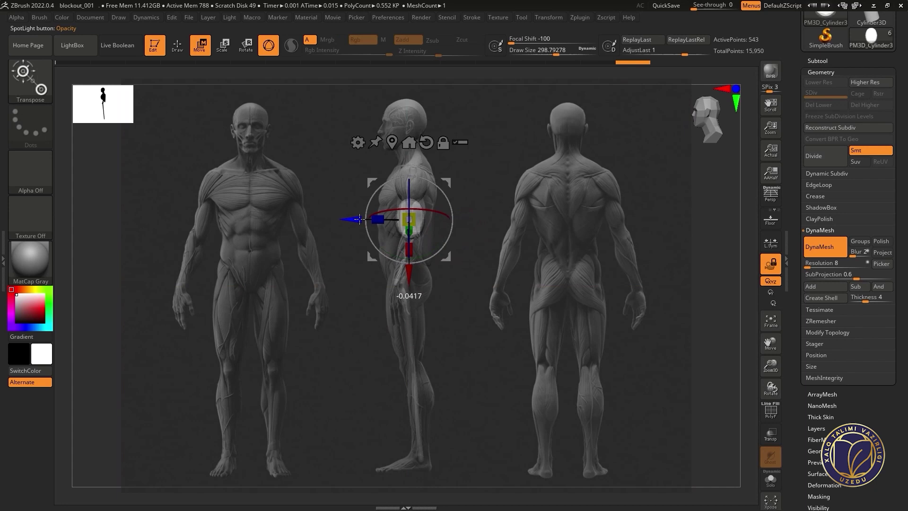
pyautogui.moveTo(407, 270); pyautogui.dragTo(408, 264)
pyautogui.moveTo(350, 212); pyautogui.dragTo(353, 212)
pyautogui.hotkey('shift', 'z')
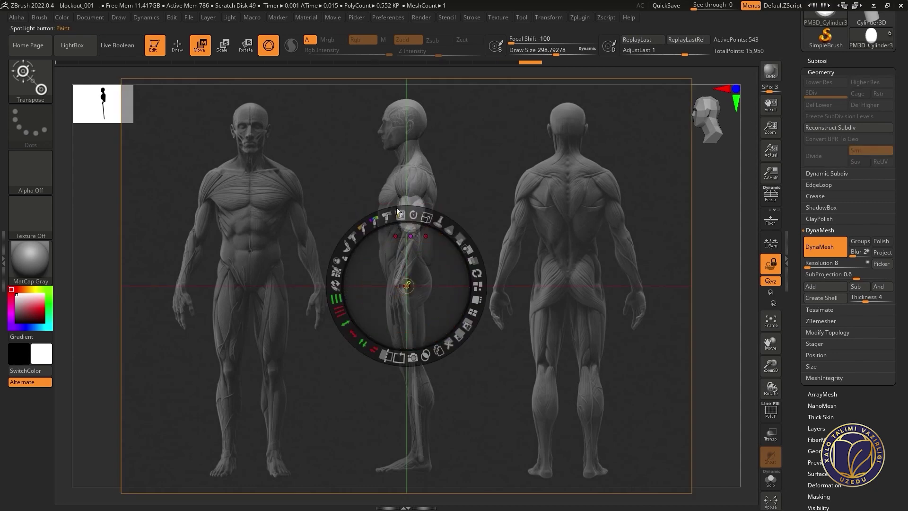
pyautogui.hotkey('shift', 'z')
# Step: Check the arm alignment in Back view, then return to Front view
pyautogui.click(88, 17)
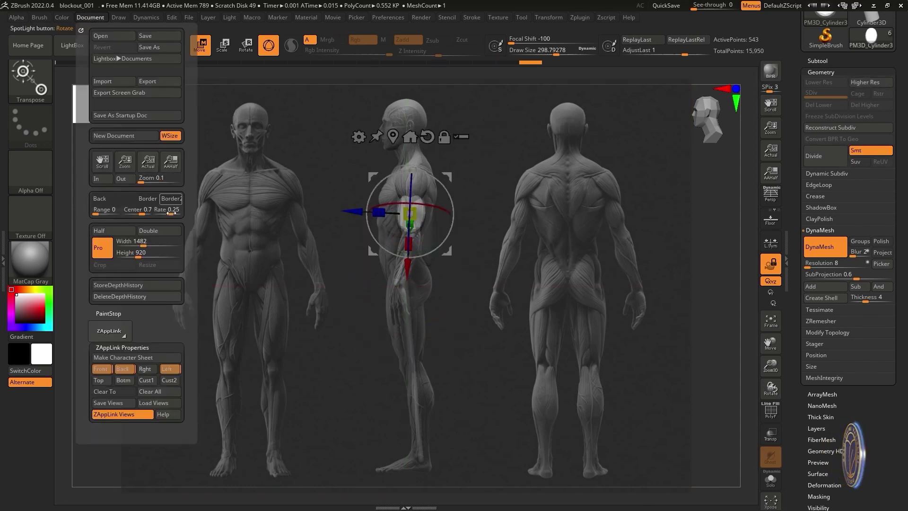
pyautogui.click(124, 369)
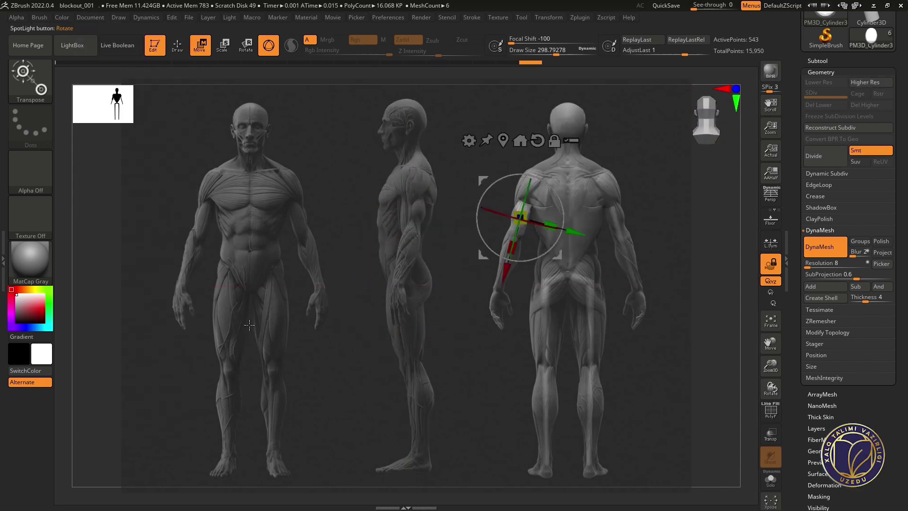
pyautogui.click(90, 19)
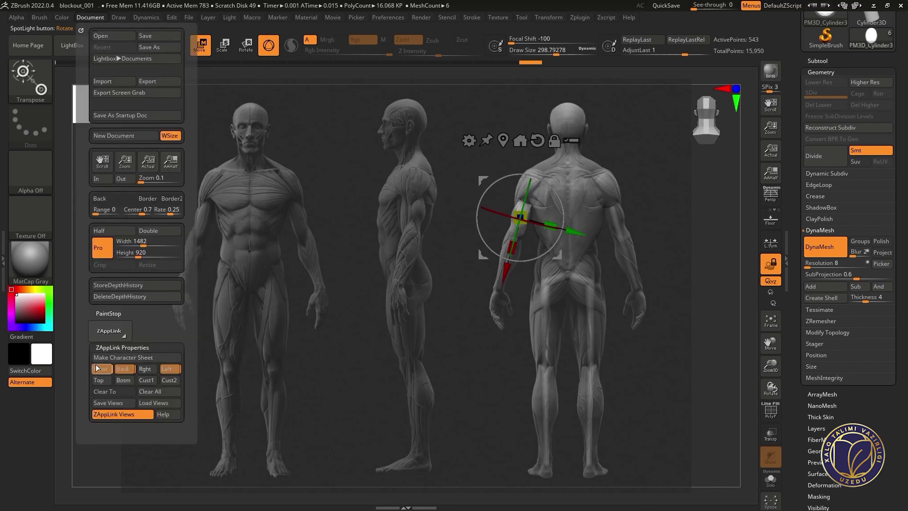
pyautogui.click(97, 368)
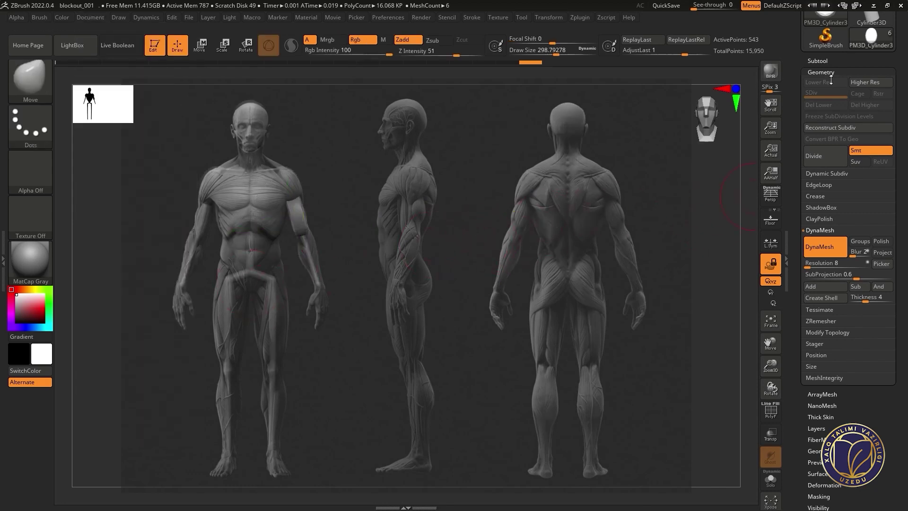
# Step: Insert a Sphere3D subtool and DynaMesh it at resolution 8 (744 points)
pyautogui.click(818, 61)
pyautogui.click(871, 275)
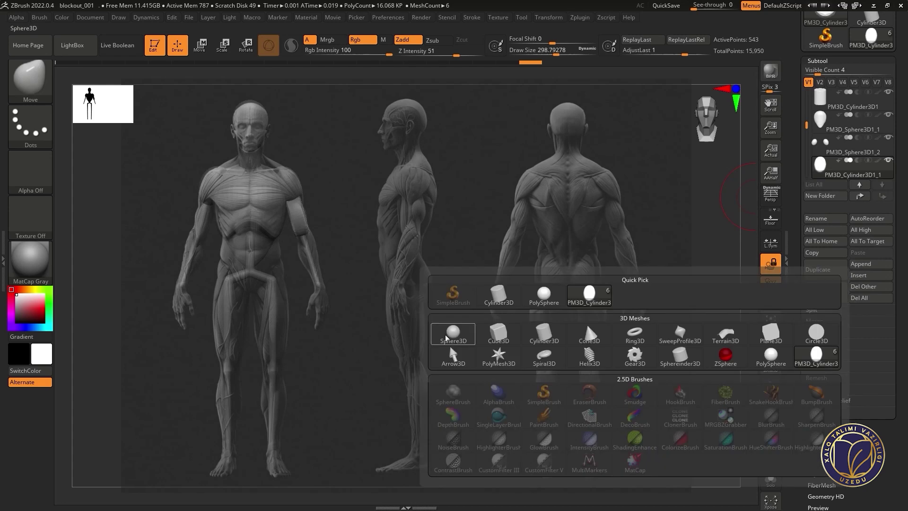
pyautogui.click(447, 338)
pyautogui.click(818, 60)
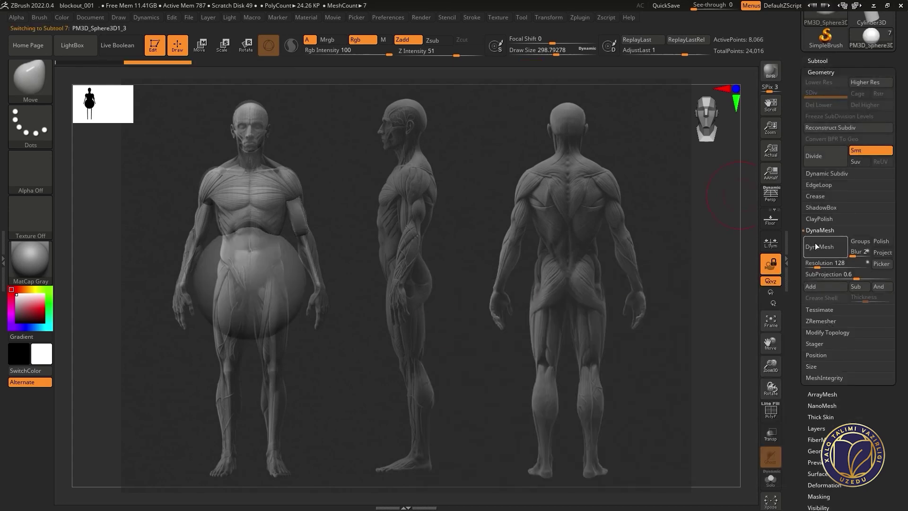
pyautogui.write('8')
pyautogui.press('Return')
pyautogui.click(835, 247)
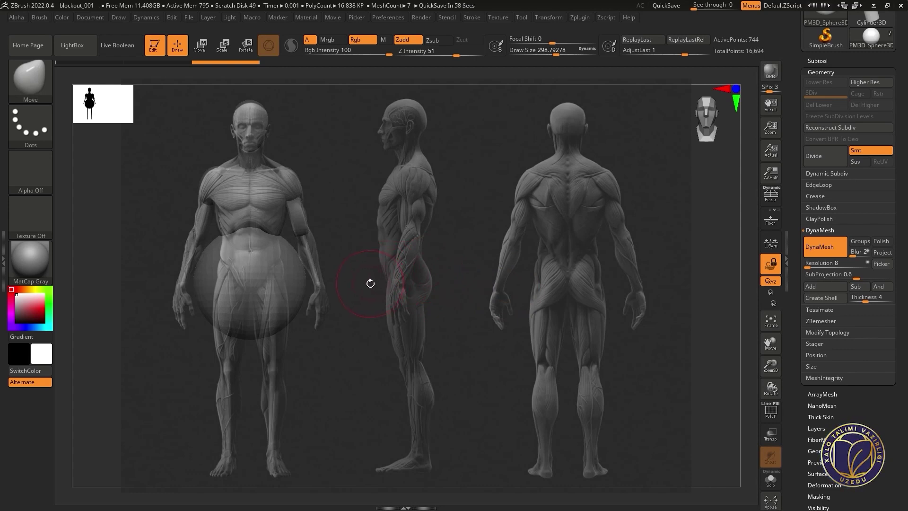
pyautogui.click(822, 62)
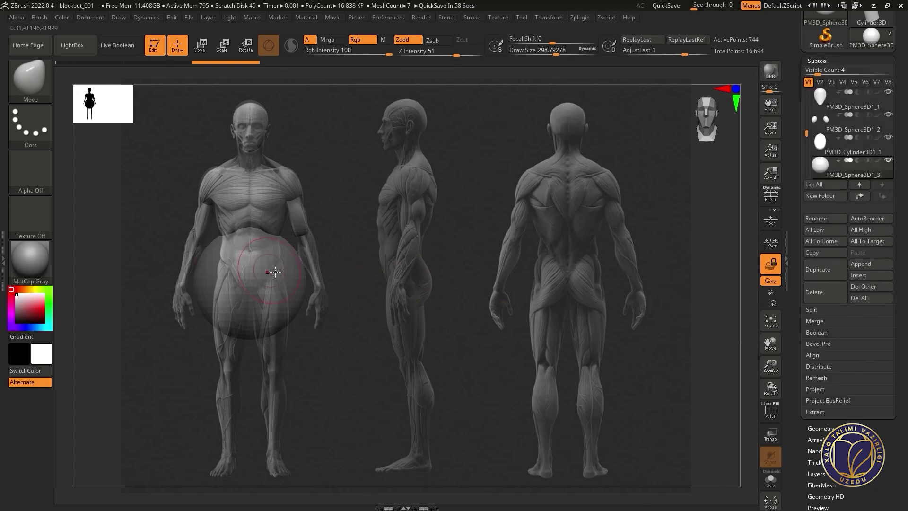
# Step: Scale the sphere down to pelvis size and raise it to the hips
pyautogui.press('r')
pyautogui.moveTo(254, 287); pyautogui.dragTo(250, 285)
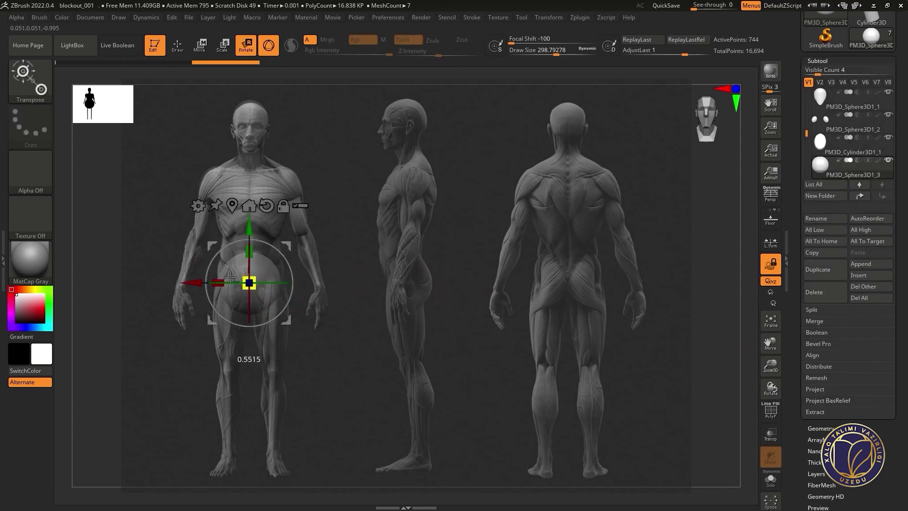
pyautogui.moveTo(289, 320); pyautogui.dragTo(296, 271)
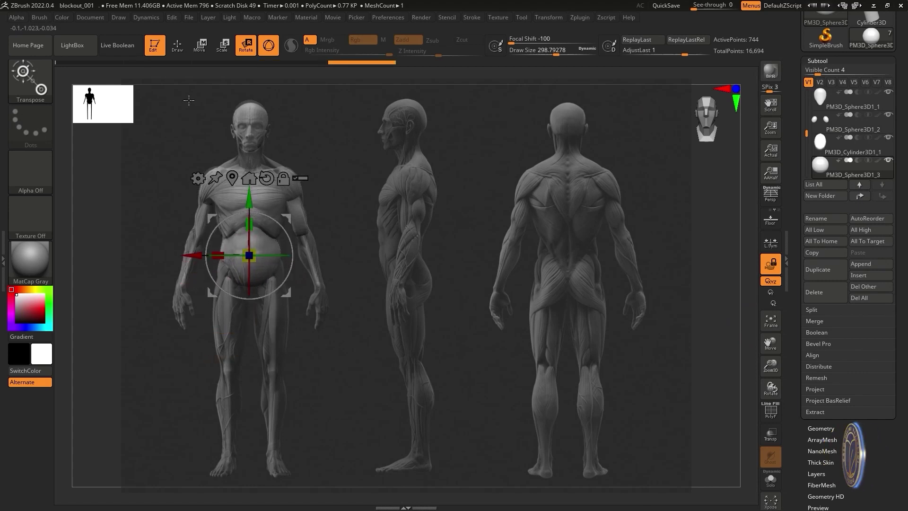
# Step: In Left view, select PM3D_Sphere3D1_1, then the pelvis sphere PM3D_Sphere3D1_3
pyautogui.click(90, 17)
pyautogui.click(166, 369)
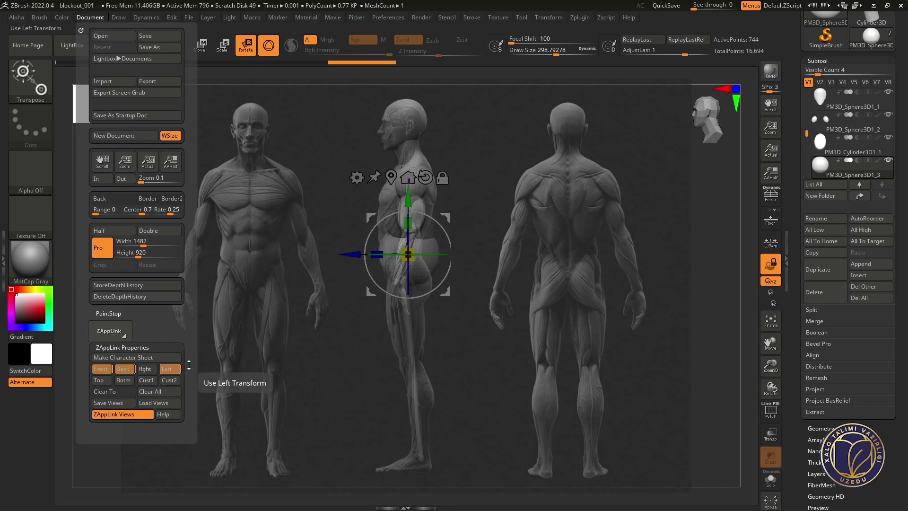
pyautogui.press('w')
pyautogui.press('q')
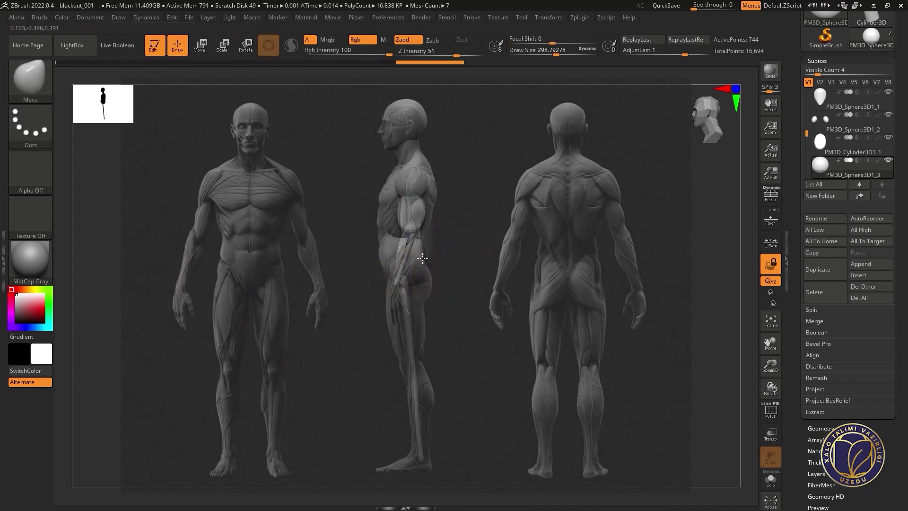
pyautogui.keyDown('alt'); pyautogui.click(426, 257); pyautogui.keyUp('alt')
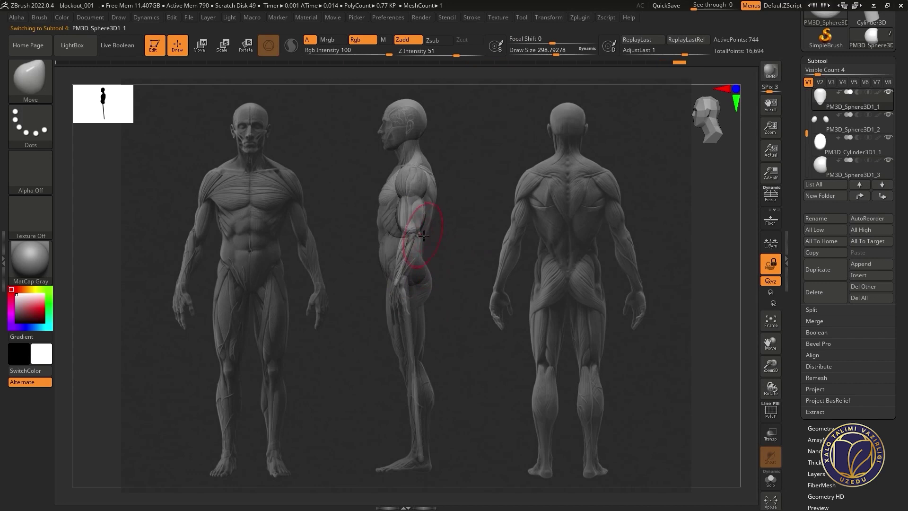
pyautogui.keyDown('alt'); pyautogui.click(420, 270); pyautogui.keyUp('alt')
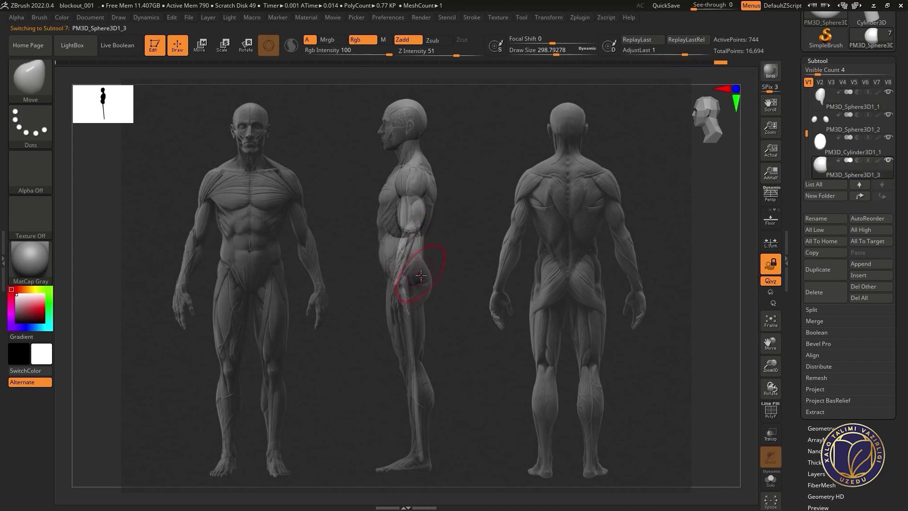
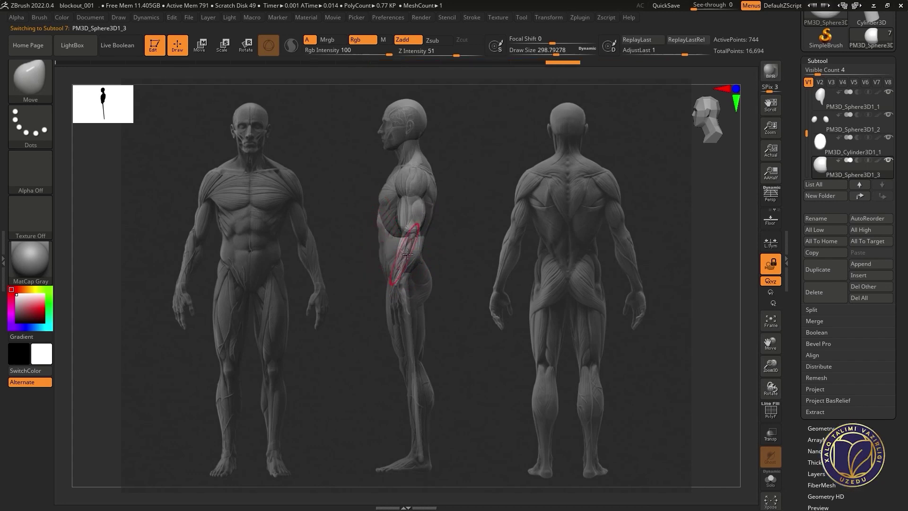
# Step: Switch to the front reference view and shrink the brush to about 182
pyautogui.click(100, 18)
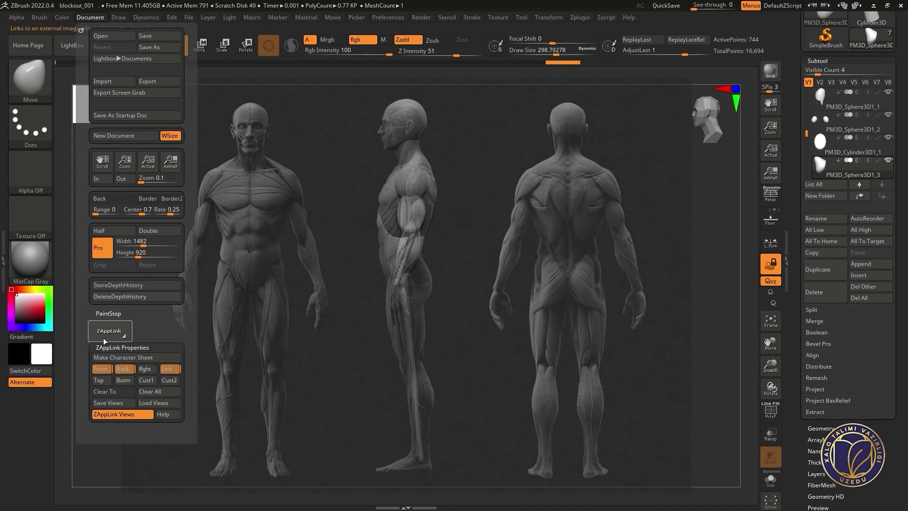
pyautogui.click(101, 369)
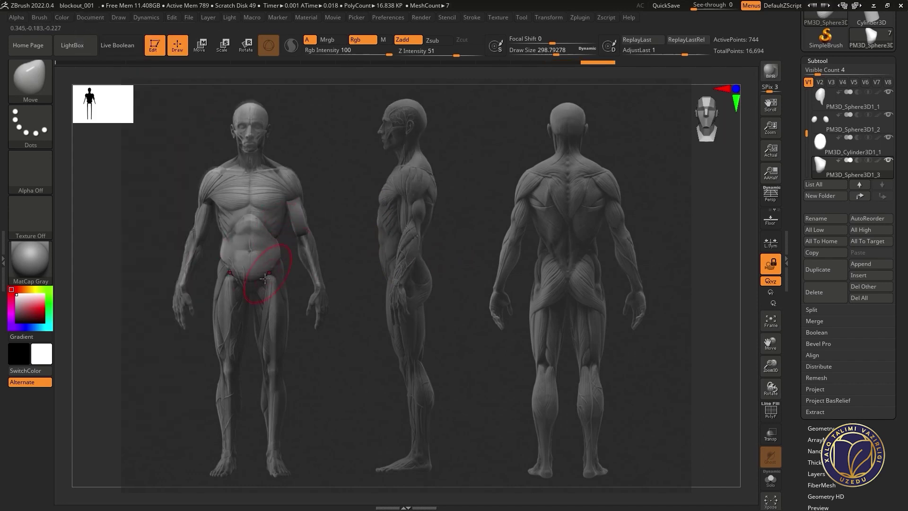
pyautogui.press('space')
pyautogui.moveTo(253, 259); pyautogui.dragTo(242, 260)
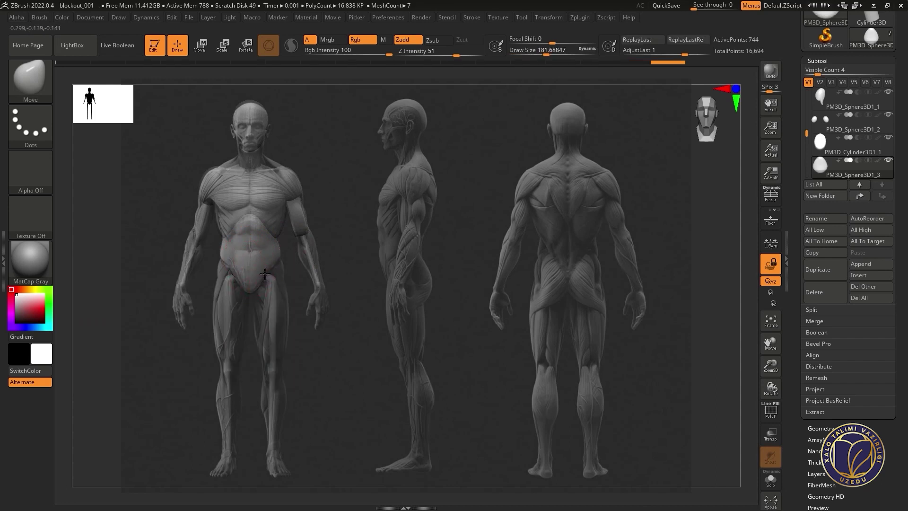
# Step: Smooth the pelvis sphere PM3D_Sphere3D1_3 and push it into a hip shape
pyautogui.press('shift')
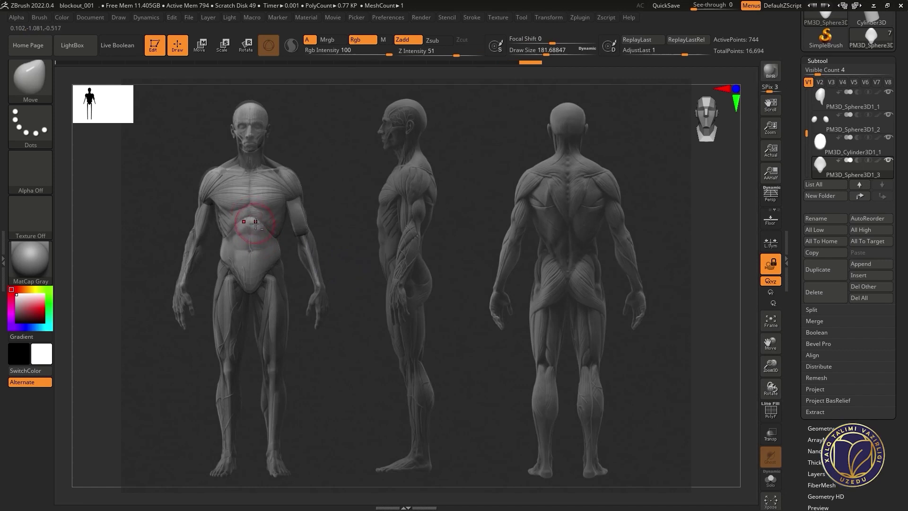
pyautogui.press('shift')
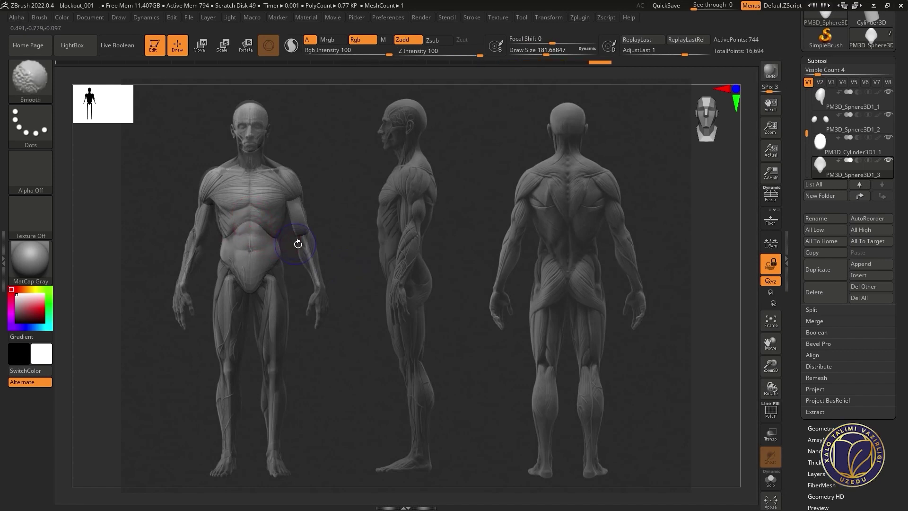
pyautogui.keyDown('alt'); pyautogui.click(255, 220); pyautogui.keyUp('alt')
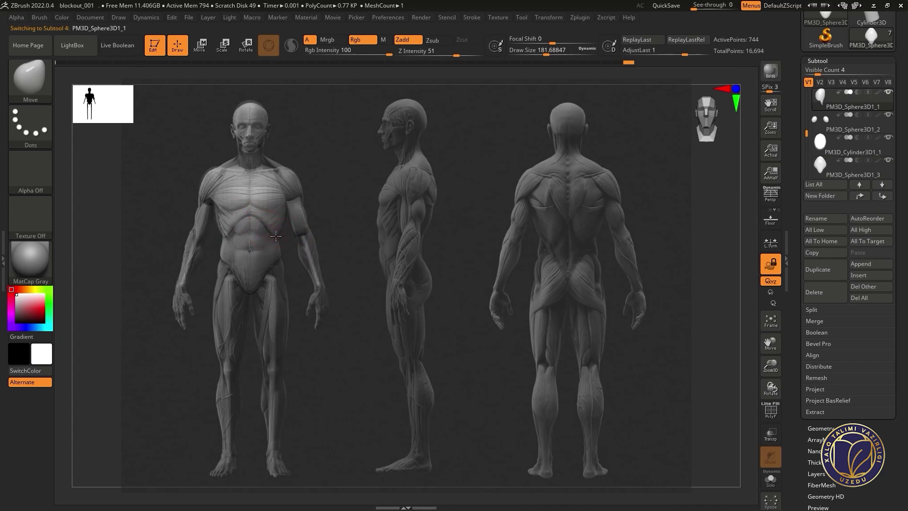
pyautogui.keyDown('alt'); pyautogui.click(253, 252); pyautogui.keyUp('alt')
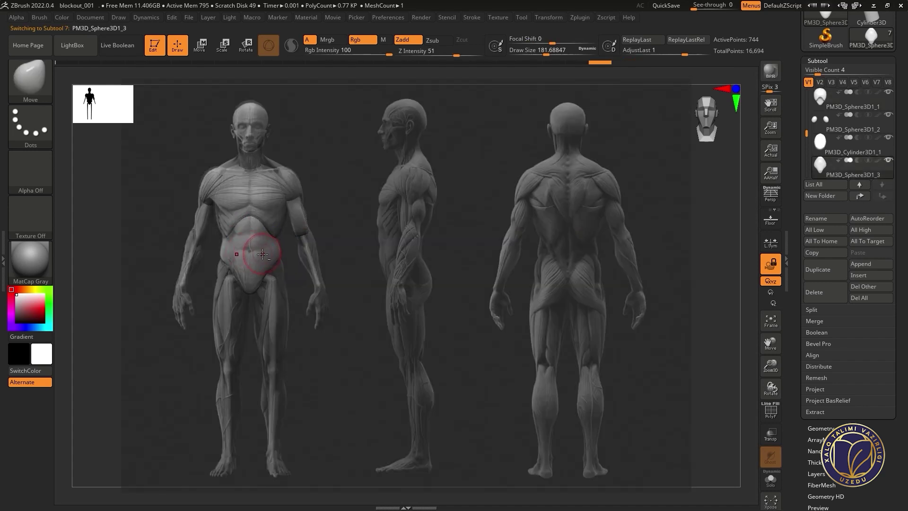
pyautogui.keyDown('shift'); pyautogui.moveTo(253, 261); pyautogui.dragTo(246, 256); pyautogui.keyUp('shift')
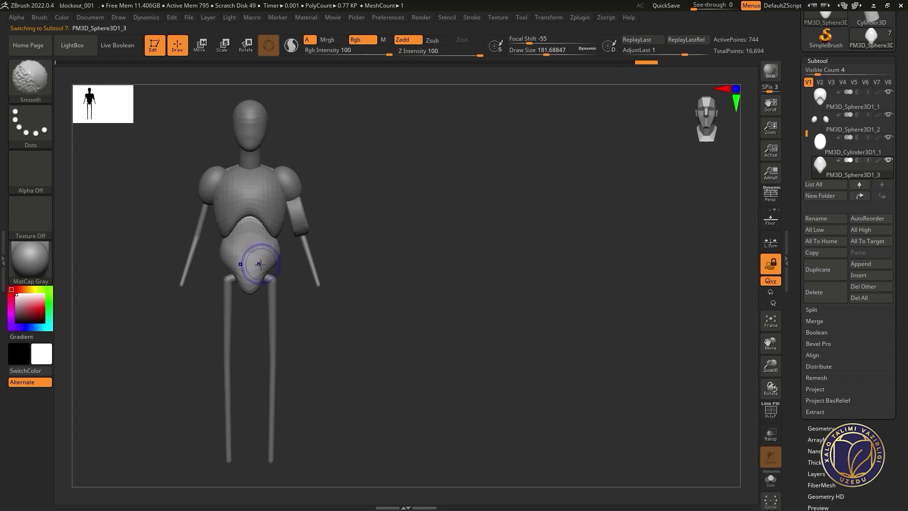
pyautogui.moveTo(284, 260)
pyautogui.mouseDown()
pyautogui.moveTo(296, 255)
pyautogui.moveTo(295, 192)
pyautogui.mouseUp()
pyautogui.keyDown('alt'); pyautogui.click(290, 167); pyautogui.keyUp('alt')
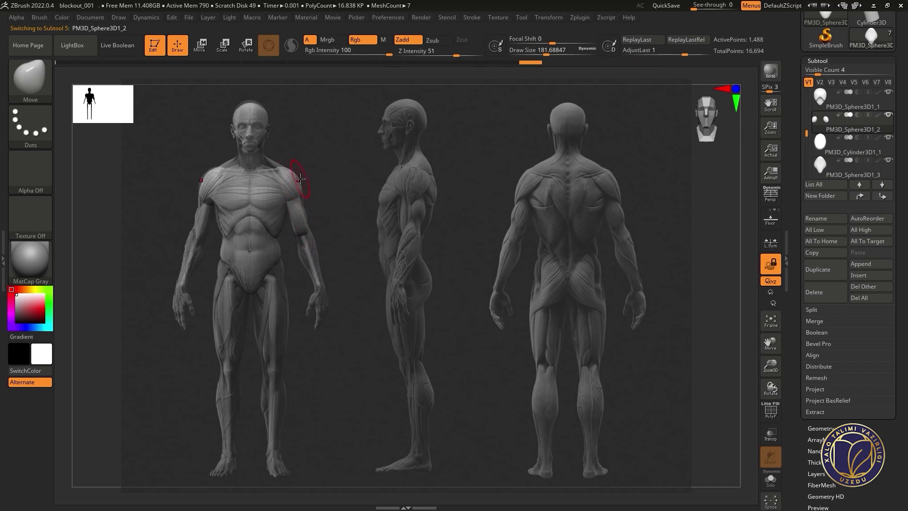
pyautogui.rightClick(306, 188)
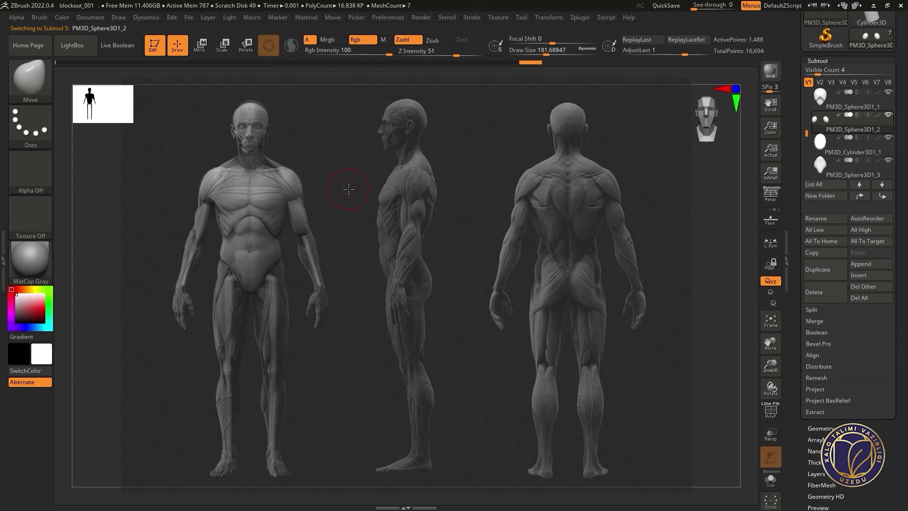
# Step: Save the project as blockout_001, replacing the existing file
pyautogui.click(90, 17)
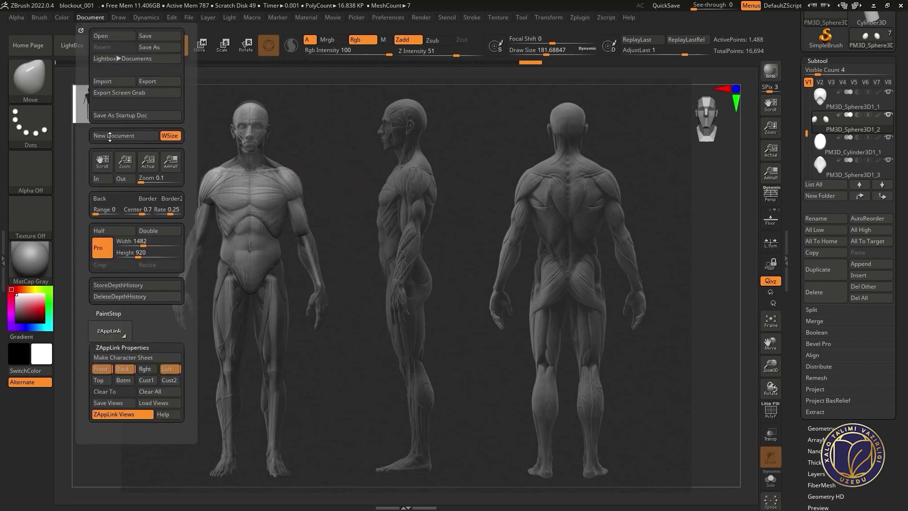
pyautogui.click(99, 379)
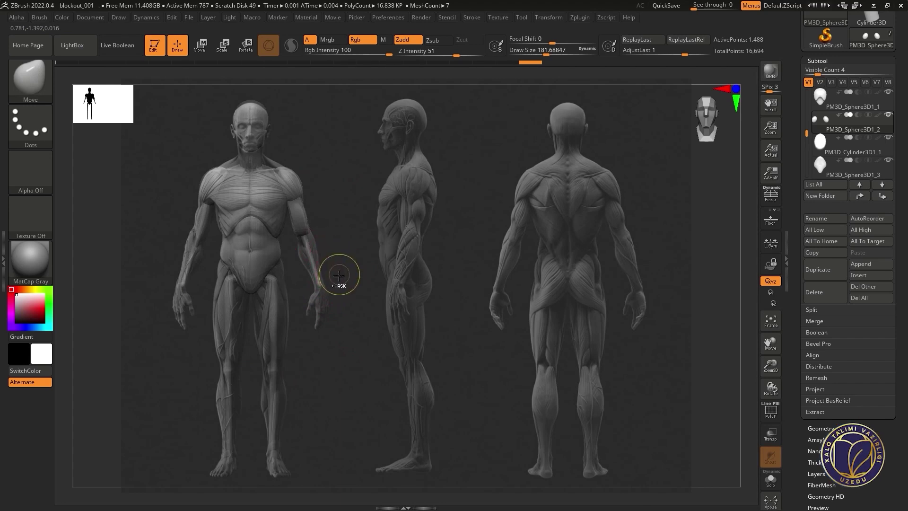
pyautogui.hotkey('ctrl', 's')
pyautogui.click(373, 240)
pyautogui.click(522, 251)
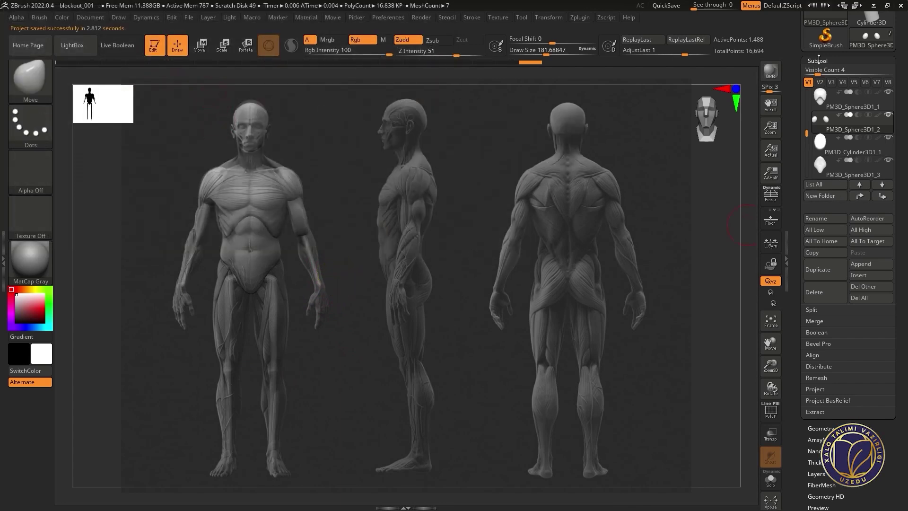
# Step: Insert a cylinder subtool and DynaMesh it at resolution 8
pyautogui.click(865, 276)
pyautogui.click(549, 333)
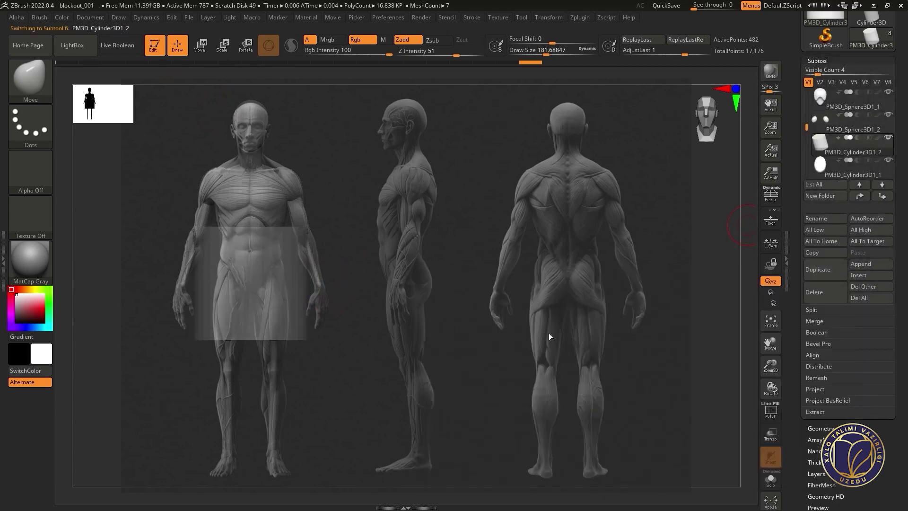
pyautogui.click(818, 60)
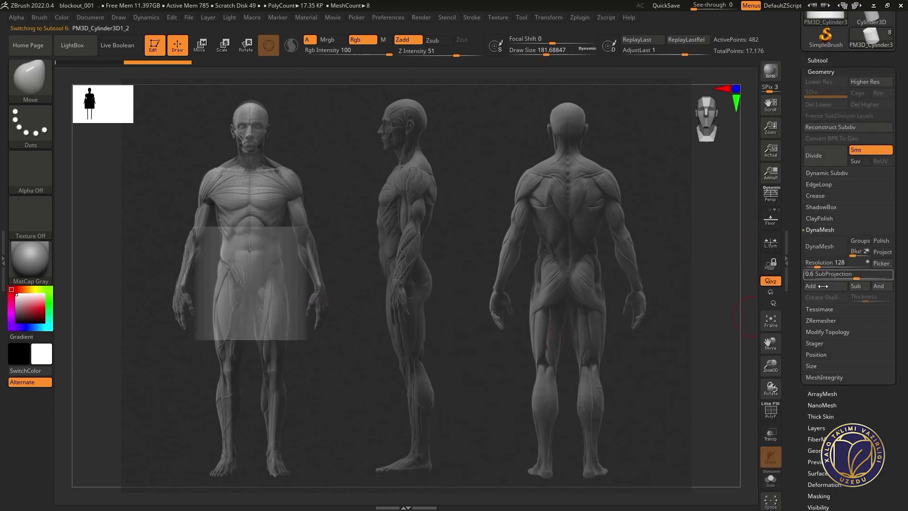
pyautogui.moveTo(824, 262); pyautogui.dragTo(805, 262)
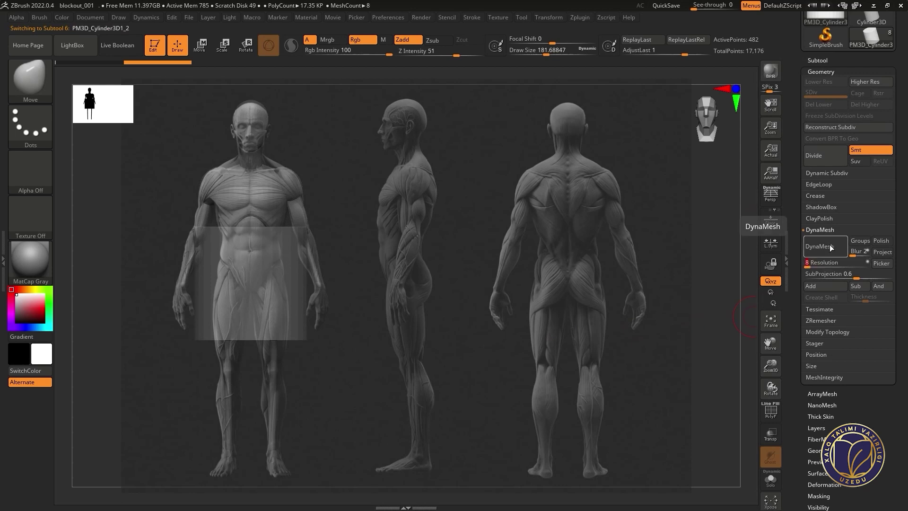
pyautogui.click(826, 246)
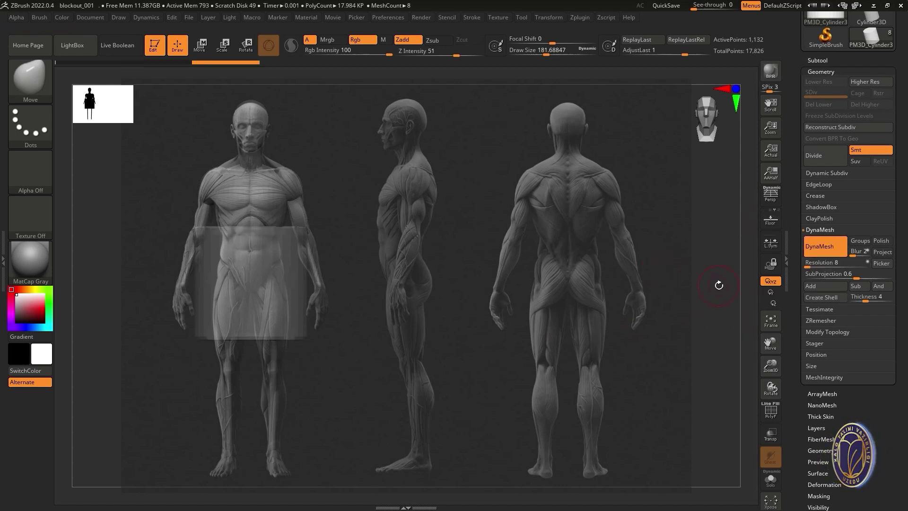
pyautogui.press('r')
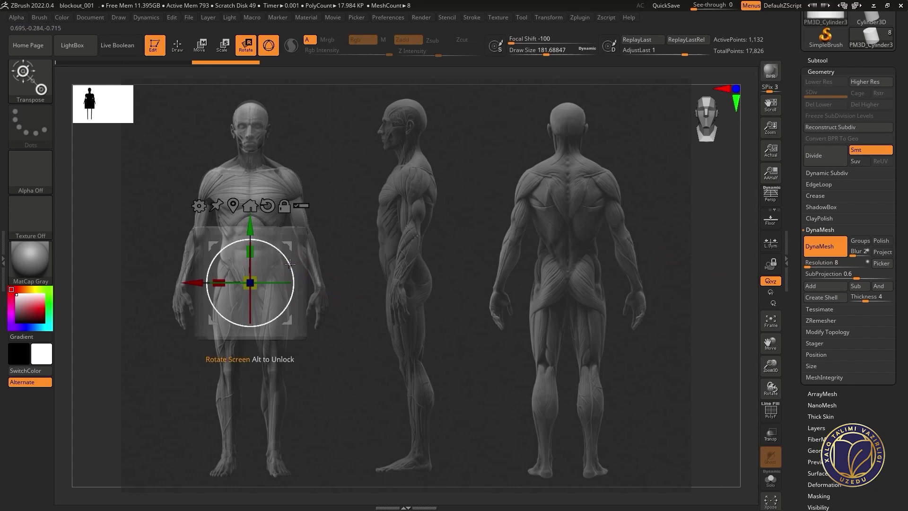
# Step: Rotate, shrink, tilt and flatten the cylinder onto the front-view forearm
pyautogui.moveTo(249, 262); pyautogui.dragTo(265, 334)
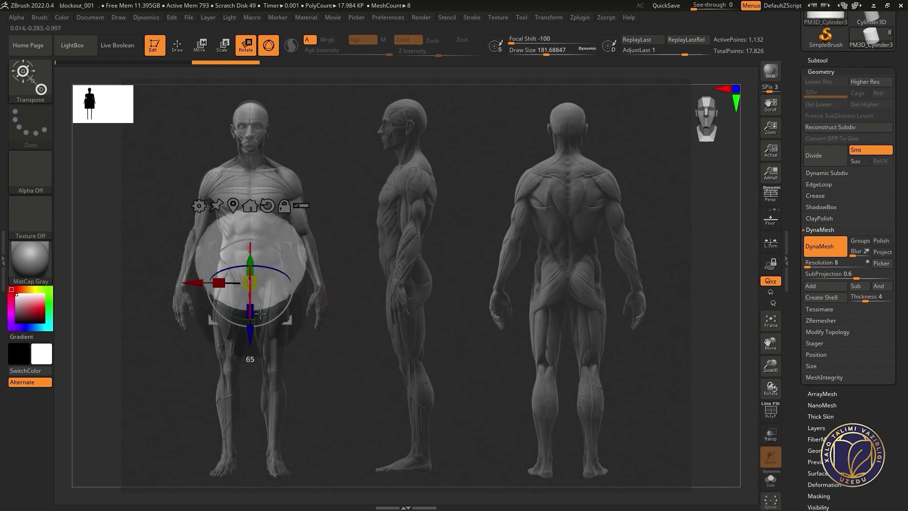
pyautogui.moveTo(251, 283)
pyautogui.mouseDown()
pyautogui.moveTo(215, 283)
pyautogui.moveTo(308, 254)
pyautogui.mouseUp()
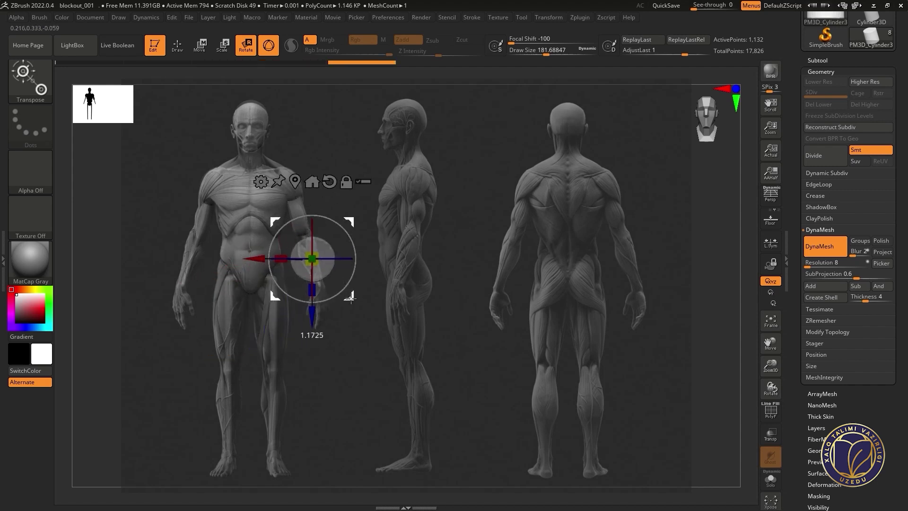
pyautogui.moveTo(310, 297)
pyautogui.mouseDown()
pyautogui.moveTo(342, 285)
pyautogui.moveTo(330, 295)
pyautogui.mouseUp()
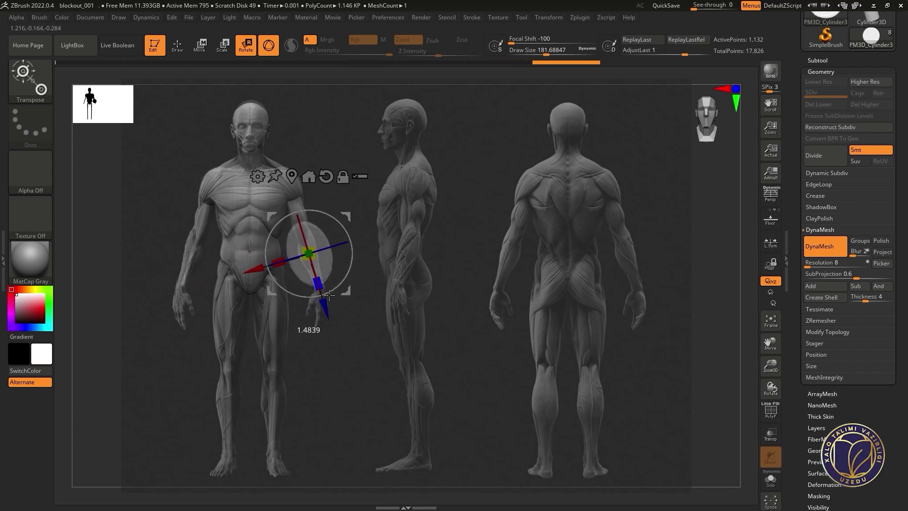
pyautogui.moveTo(278, 262); pyautogui.dragTo(294, 264)
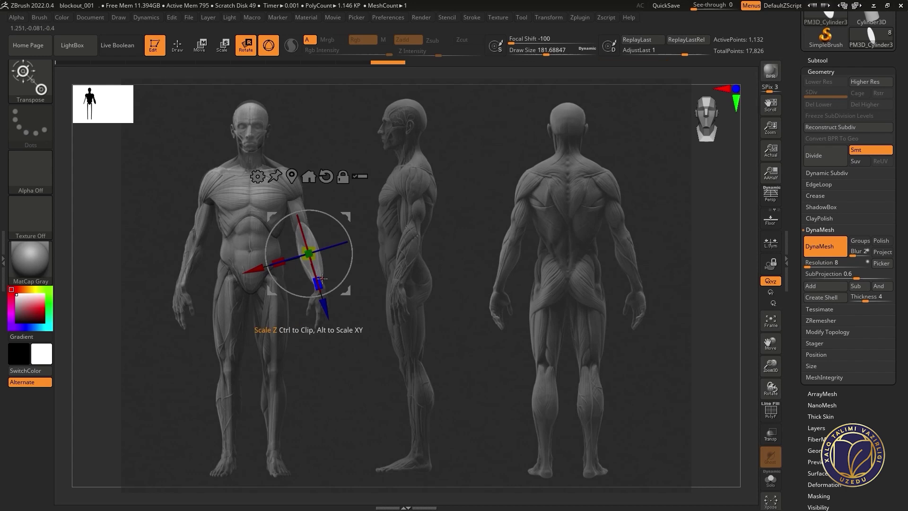
pyautogui.moveTo(325, 305); pyautogui.dragTo(328, 311)
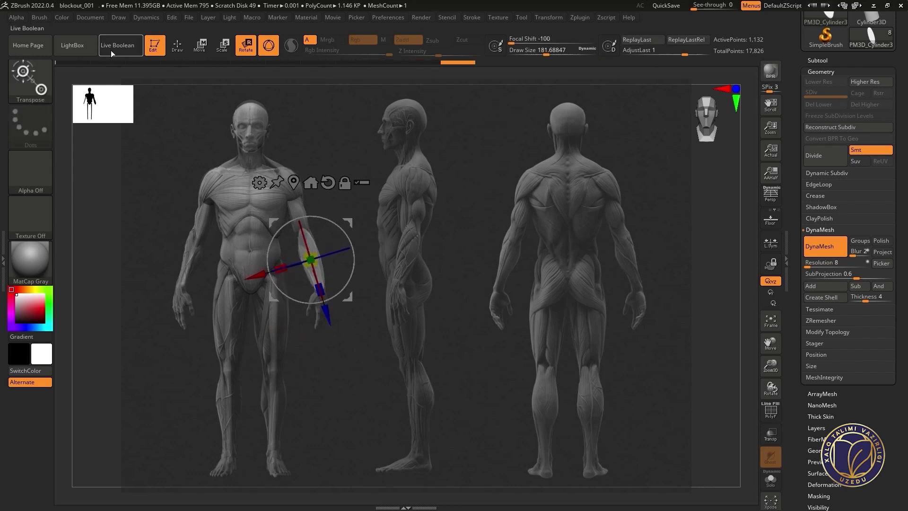
# Step: In the left side view, tilt the cylinder to match the forearm
pyautogui.click(98, 19)
pyautogui.click(167, 372)
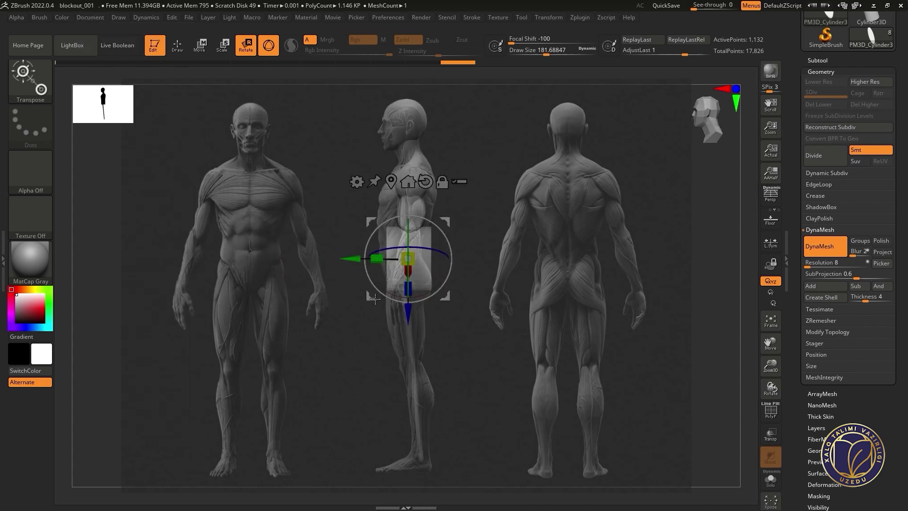
pyautogui.moveTo(393, 262); pyautogui.dragTo(425, 284)
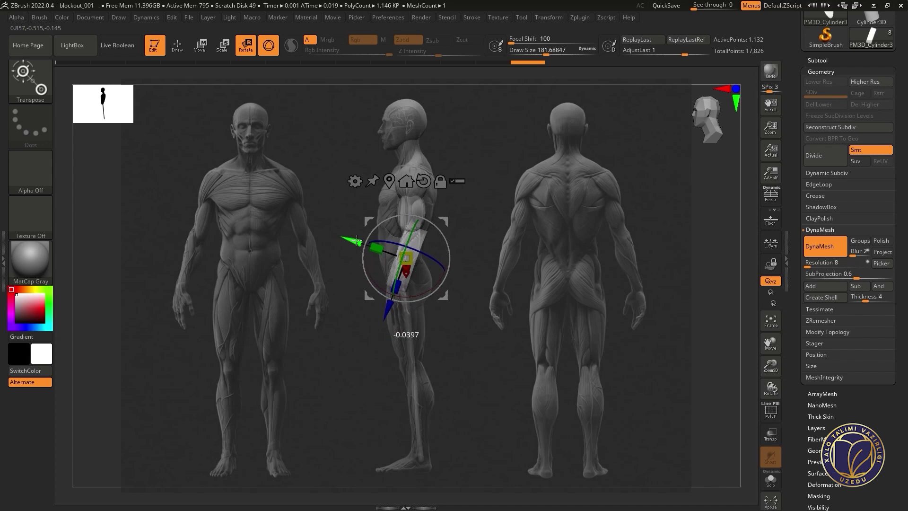
pyautogui.press('q')
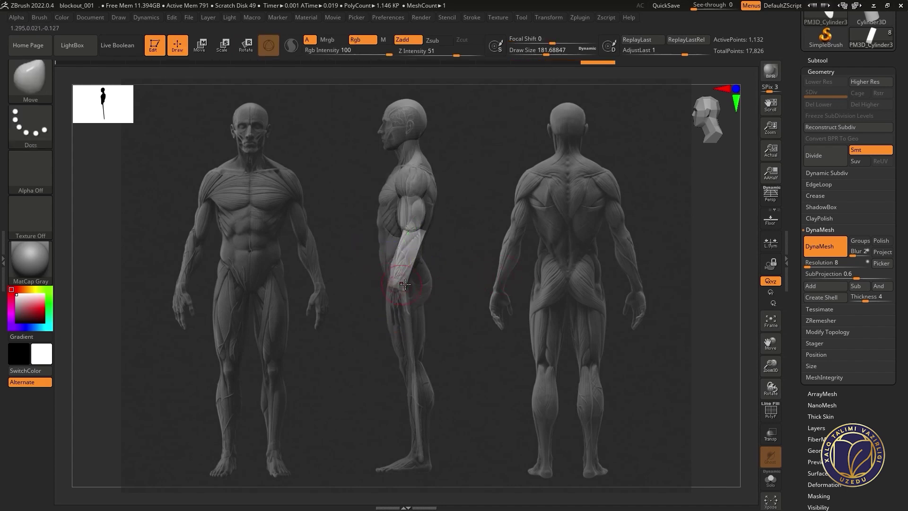
# Step: Enlarge the brush to about 280 and reshape the side-view forearm with the Move brush
pyautogui.press('space')
pyautogui.moveTo(395, 261); pyautogui.dragTo(413, 261)
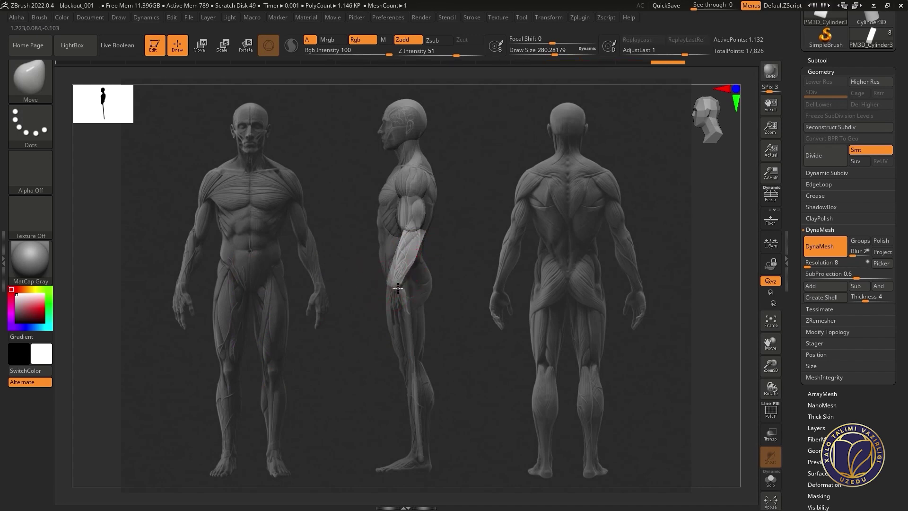
pyautogui.moveTo(398, 289); pyautogui.dragTo(406, 445)
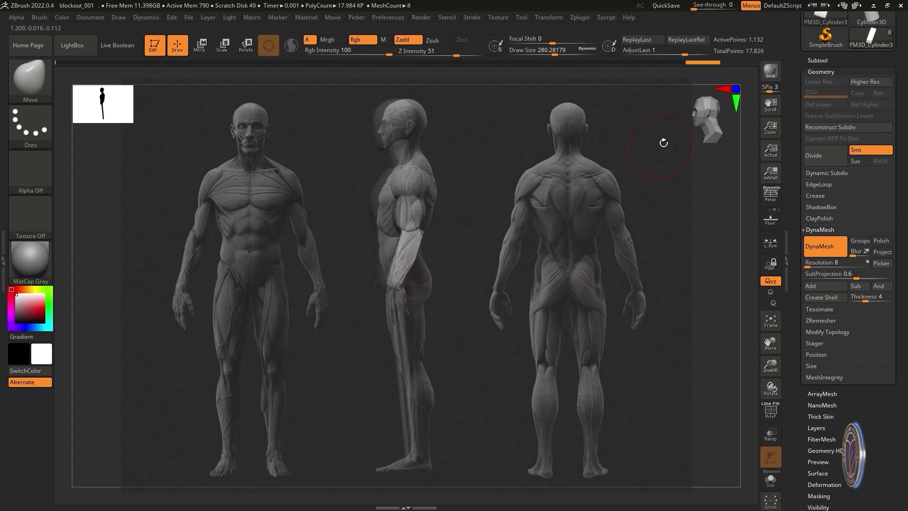
pyautogui.hotkey('ctrl', 'z')
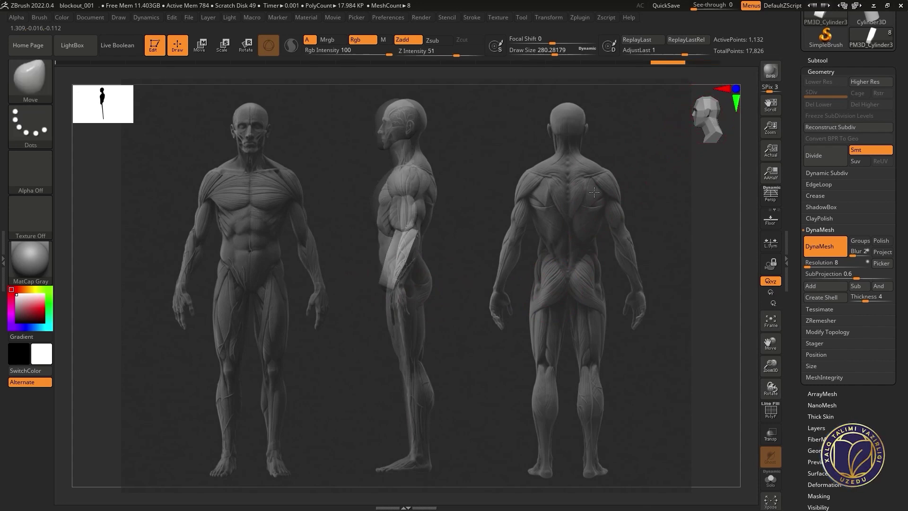
pyautogui.click(100, 15)
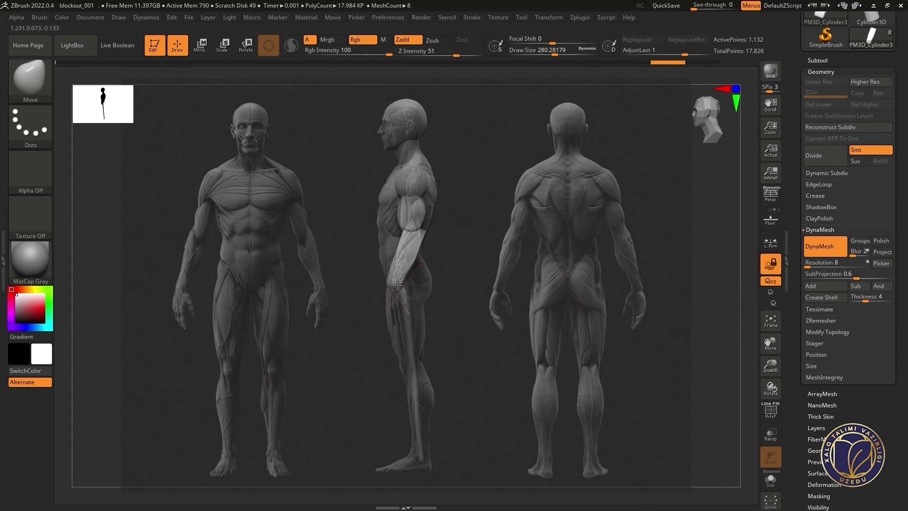
pyautogui.moveTo(388, 284); pyautogui.dragTo(407, 276)
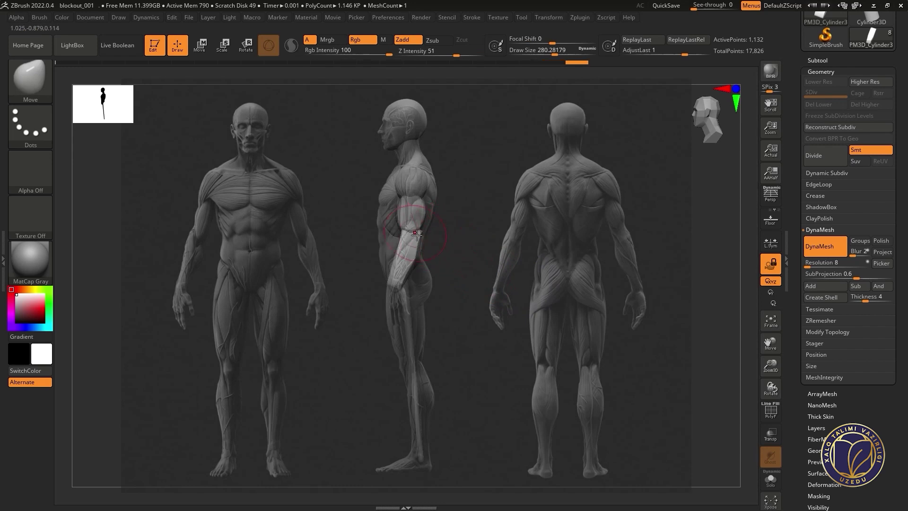
pyautogui.moveTo(416, 234)
pyautogui.mouseDown()
pyautogui.moveTo(419, 251)
pyautogui.moveTo(417, 241)
pyautogui.mouseUp()
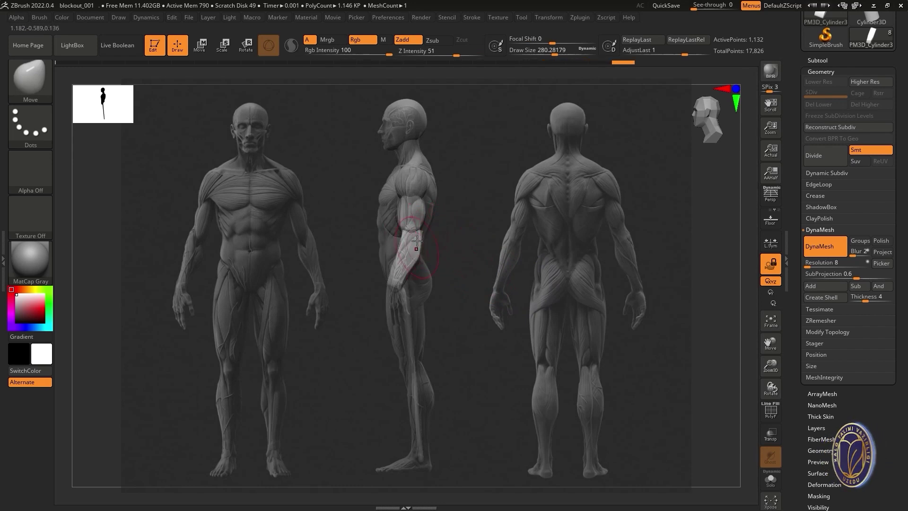
# Step: Adjust the anatomy reference image's opacity
pyautogui.hotkey('shift', 'z')
pyautogui.press('ctrl')
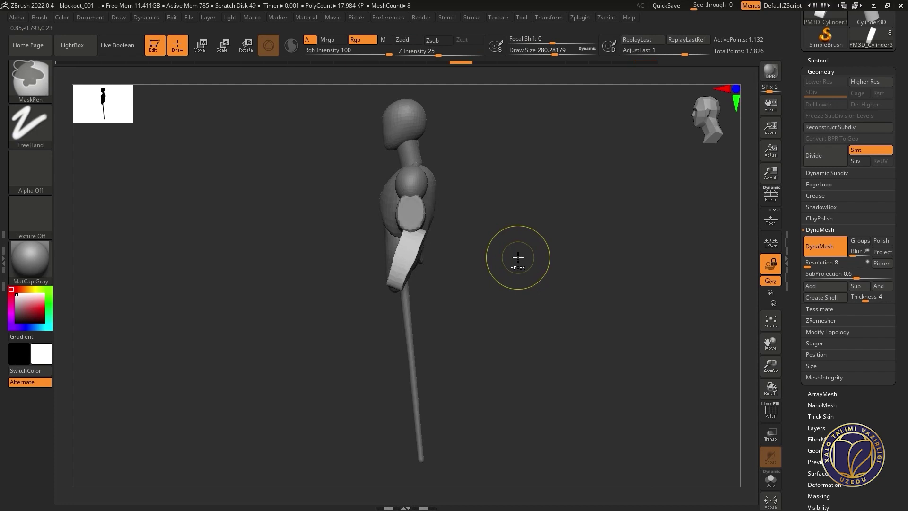
pyautogui.press('shift')
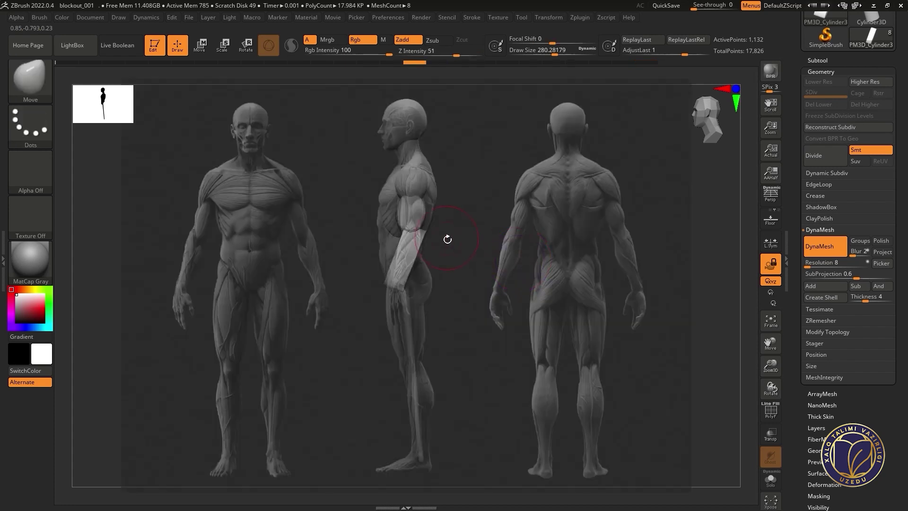
pyautogui.press('z')
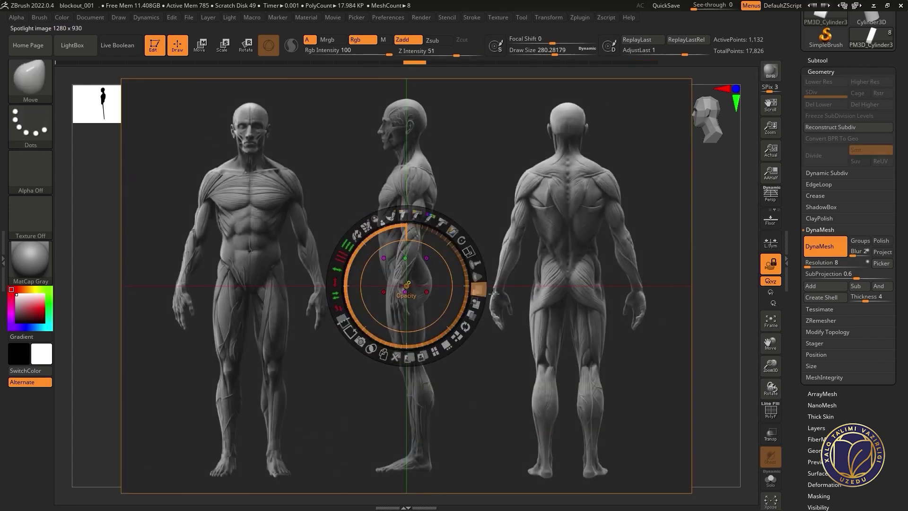
pyautogui.moveTo(487, 273); pyautogui.dragTo(488, 273)
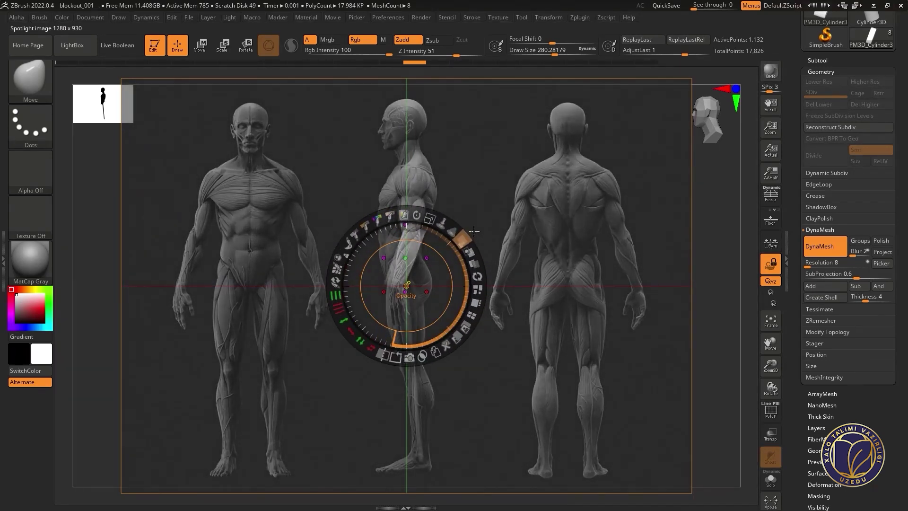
pyautogui.press('z')
# Step: Scale the forearm piece down to fit the reference arm
pyautogui.press('w')
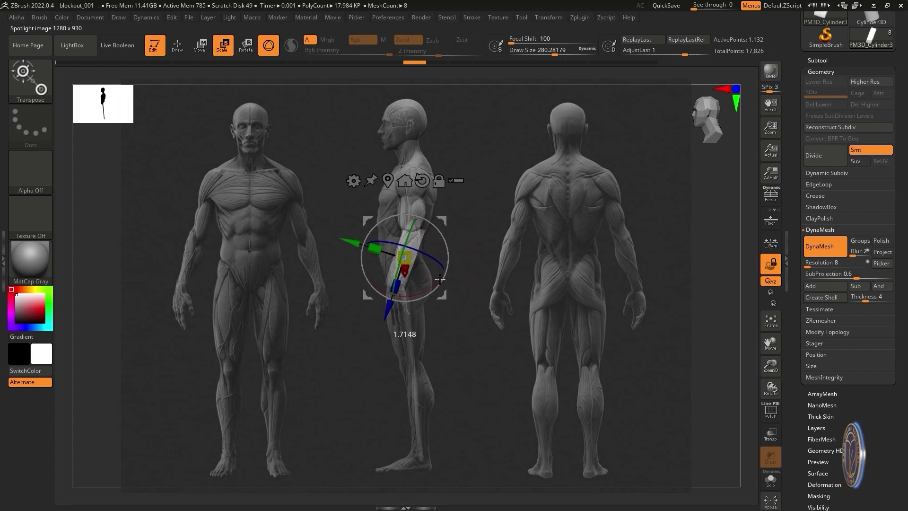
pyautogui.moveTo(375, 250); pyautogui.dragTo(384, 252)
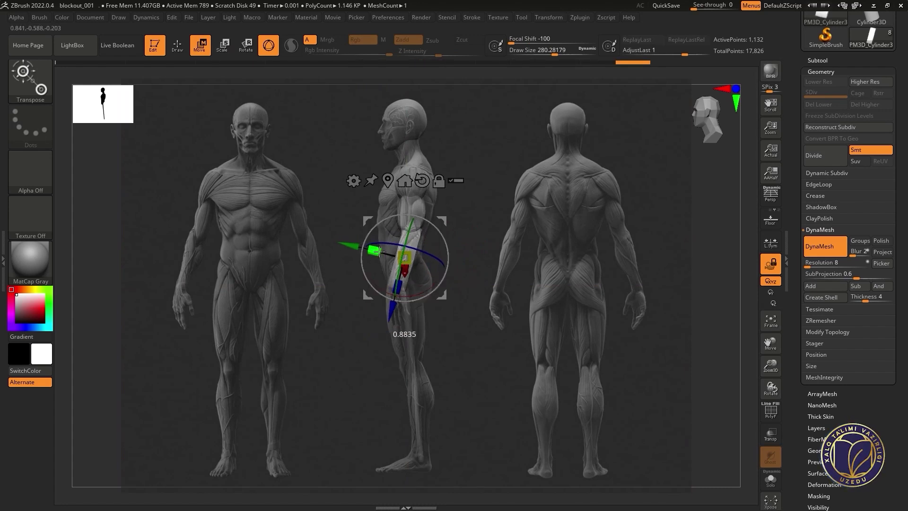
pyautogui.press('q')
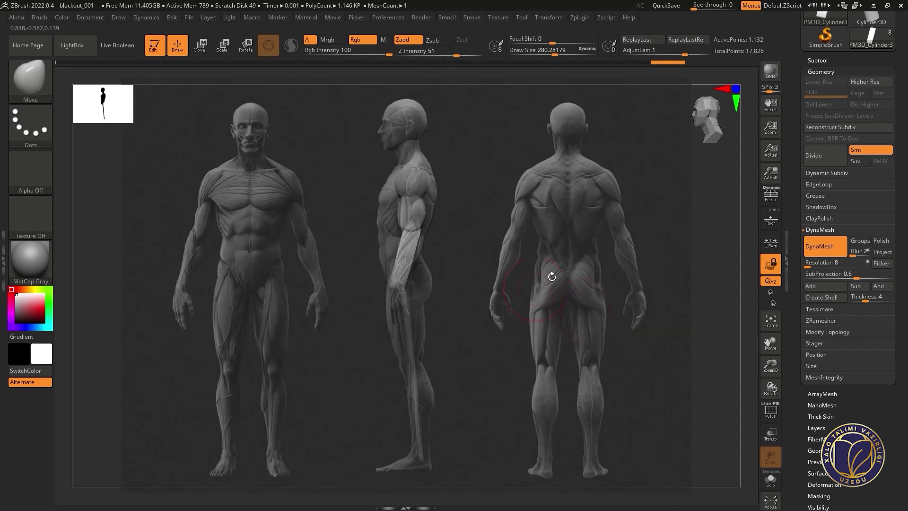
pyautogui.click(90, 17)
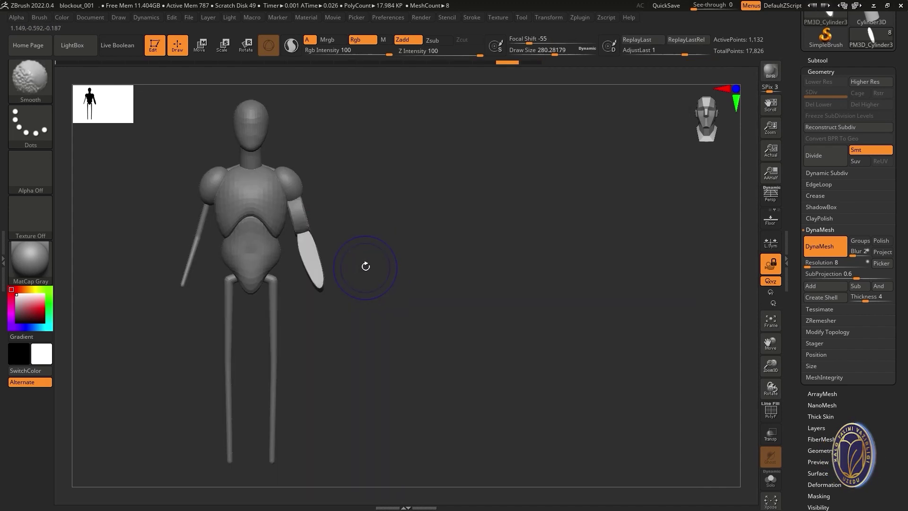
# Step: Insert a Sphere3D subtool and duplicate it
pyautogui.click(820, 60)
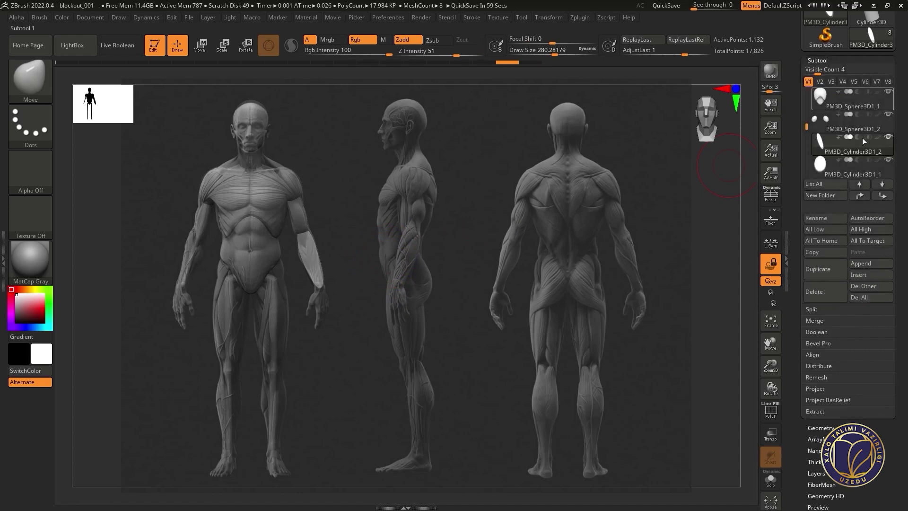
pyautogui.click(868, 275)
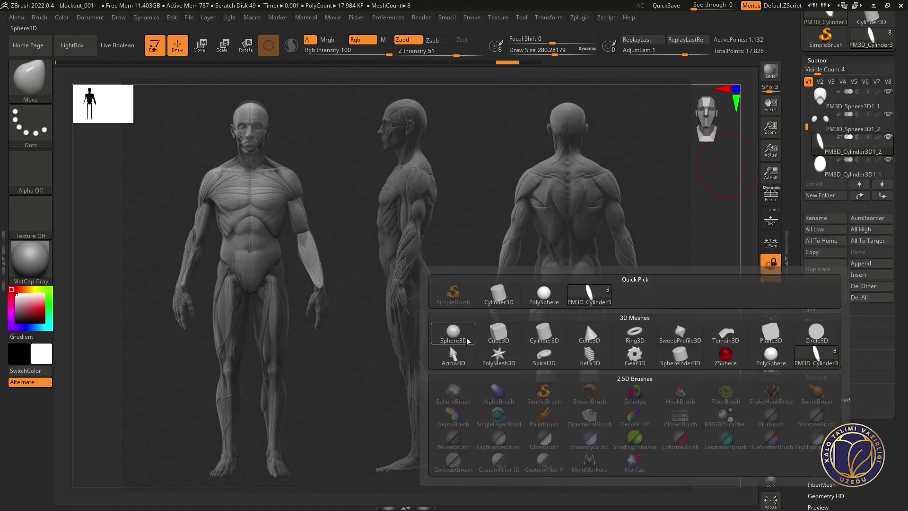
pyautogui.click(453, 333)
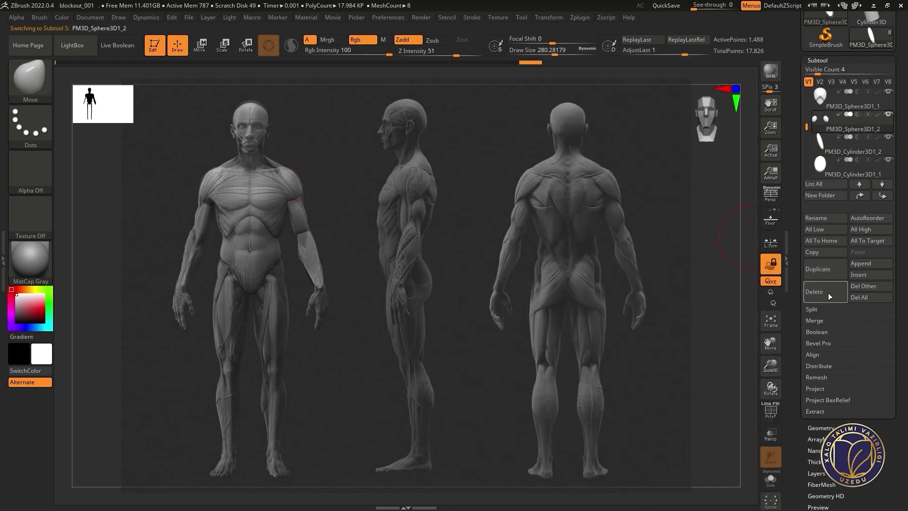
pyautogui.click(825, 270)
# Step: Move and rotate the sphere copy to the shoulder, checking it from the left view
pyautogui.press('w')
pyautogui.moveTo(316, 148); pyautogui.dragTo(315, 136)
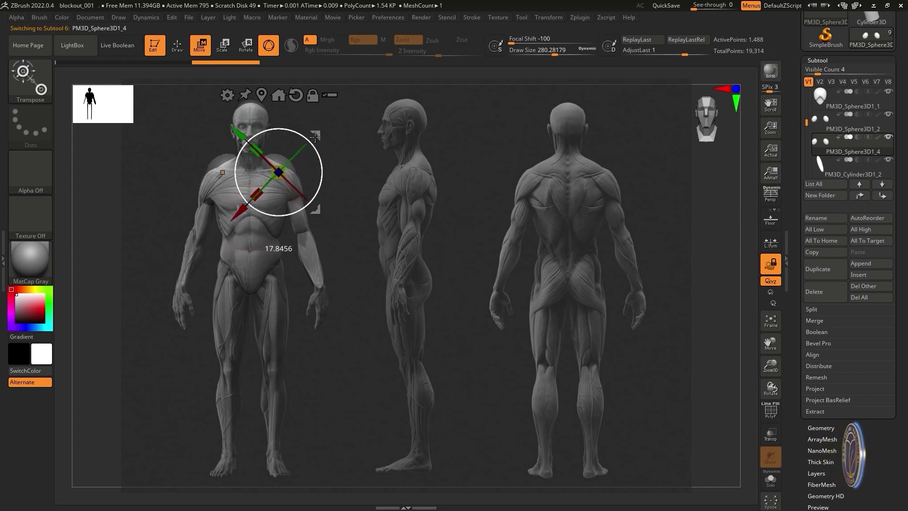
pyautogui.moveTo(280, 185); pyautogui.dragTo(310, 204)
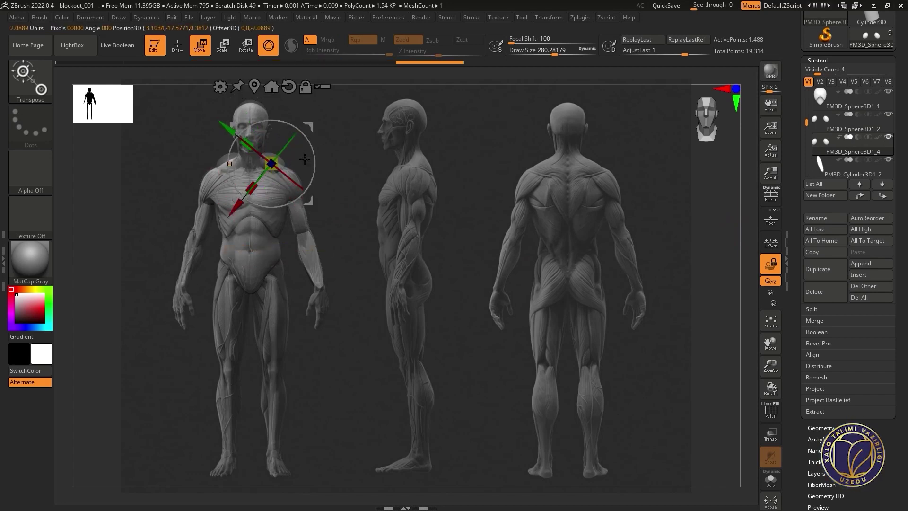
pyautogui.moveTo(273, 166); pyautogui.dragTo(271, 164)
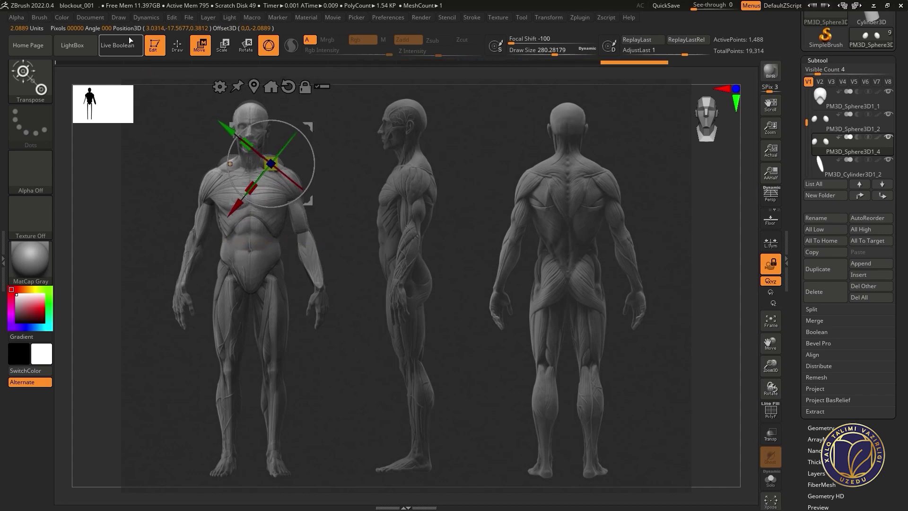
pyautogui.click(81, 18)
pyautogui.click(170, 369)
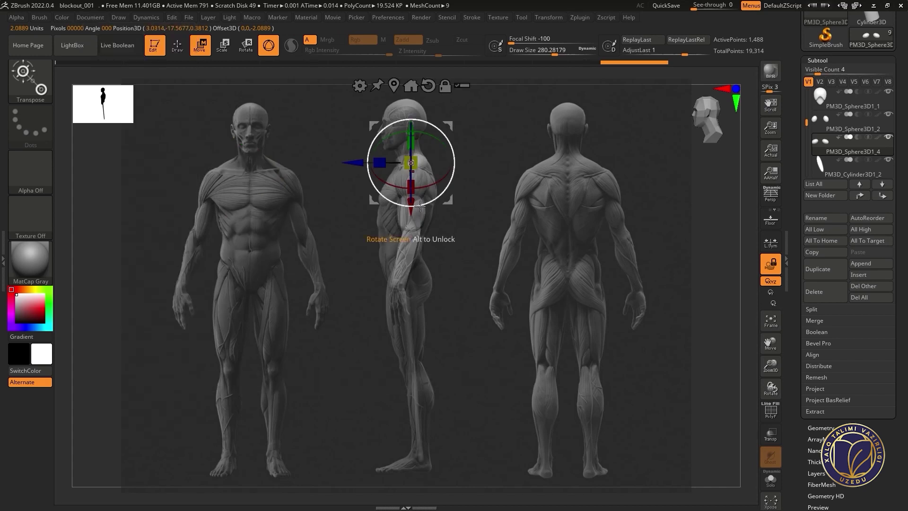
pyautogui.press('q')
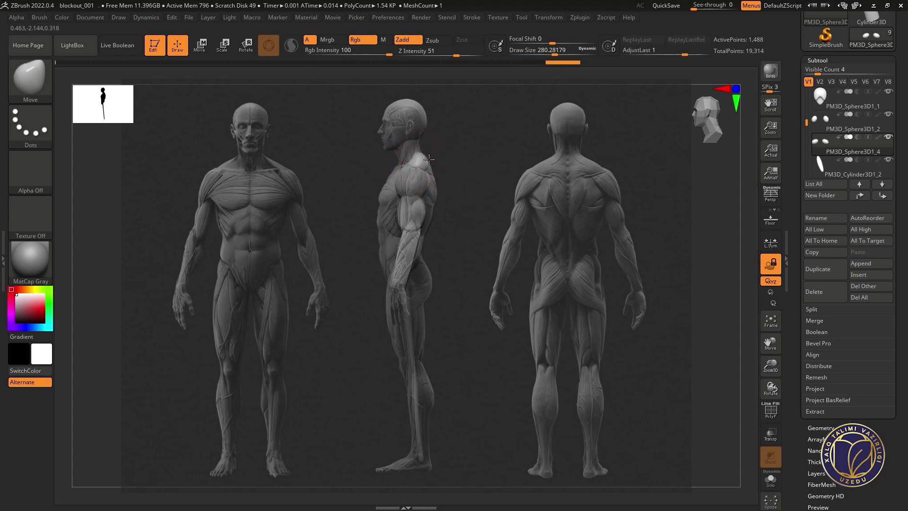
# Step: Back in front view, shrink the brush to about 181 and smooth the right shoulder
pyautogui.click(90, 17)
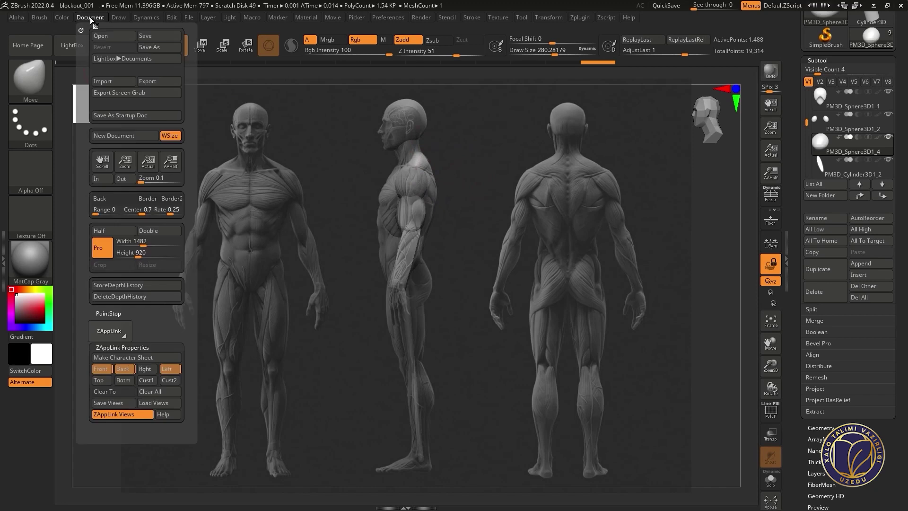
pyautogui.click(97, 369)
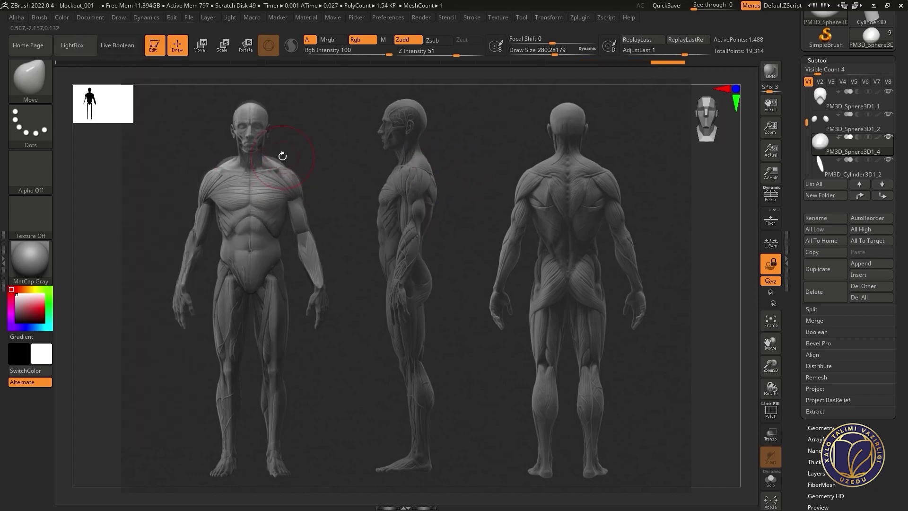
pyautogui.press('space')
pyautogui.moveTo(265, 161); pyautogui.dragTo(272, 158)
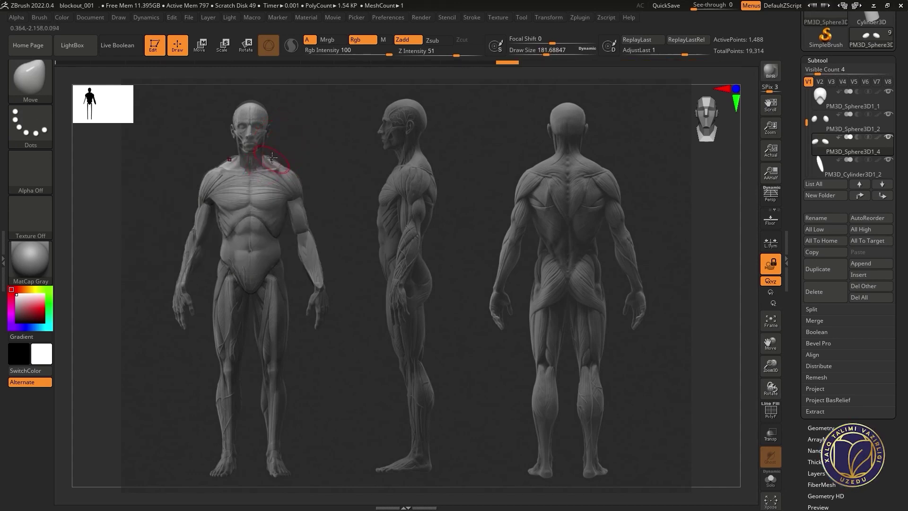
pyautogui.press('shift')
pyautogui.keyDown('shift'); pyautogui.moveTo(290, 162); pyautogui.dragTo(272, 159); pyautogui.keyUp('shift')
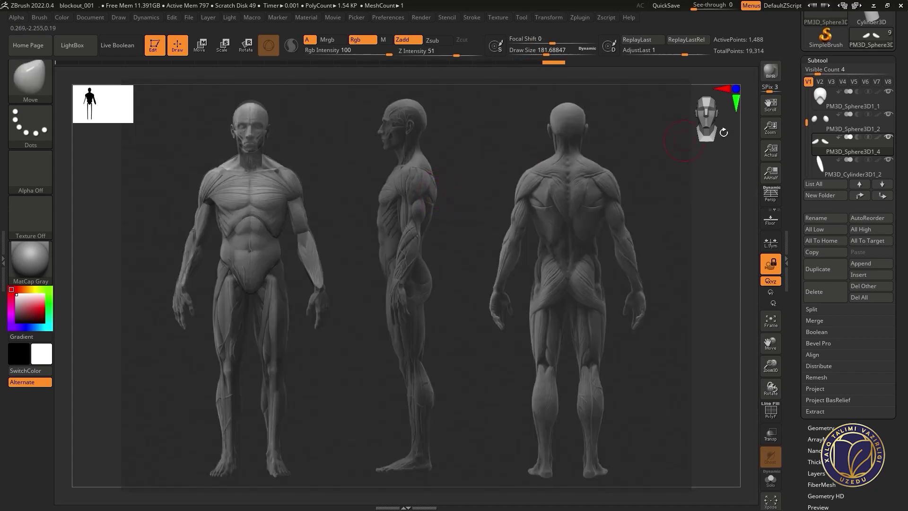
pyautogui.click(821, 61)
pyautogui.click(871, 263)
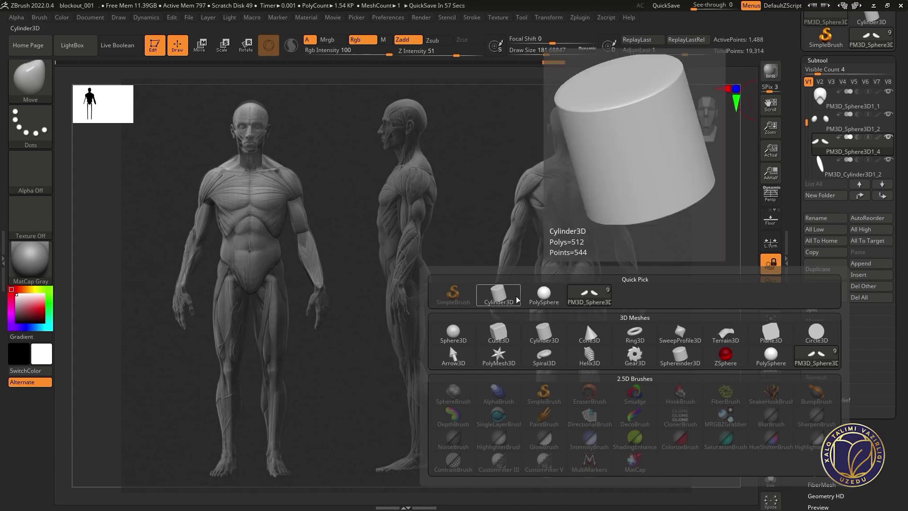
# Step: Append a cylinder subtool and DynaMesh it at resolution 8
pyautogui.click(498, 295)
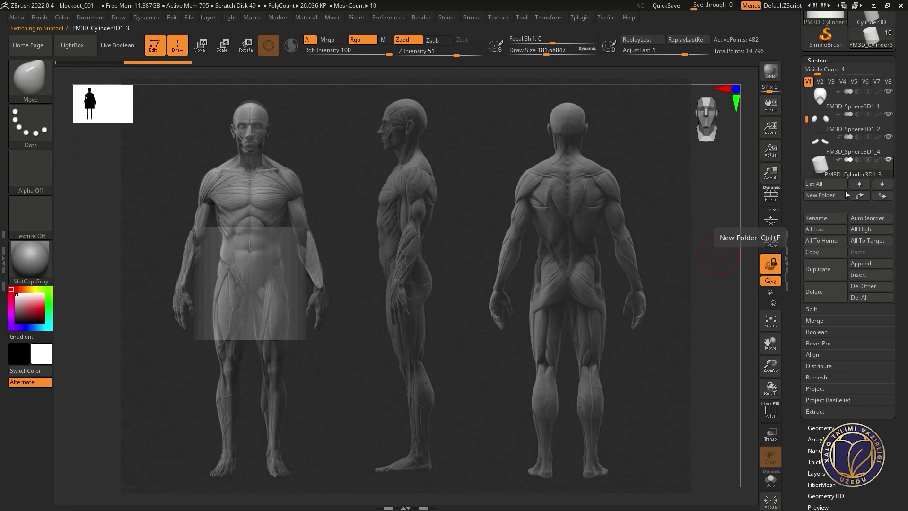
pyautogui.click(817, 60)
pyautogui.click(823, 82)
pyautogui.click(823, 71)
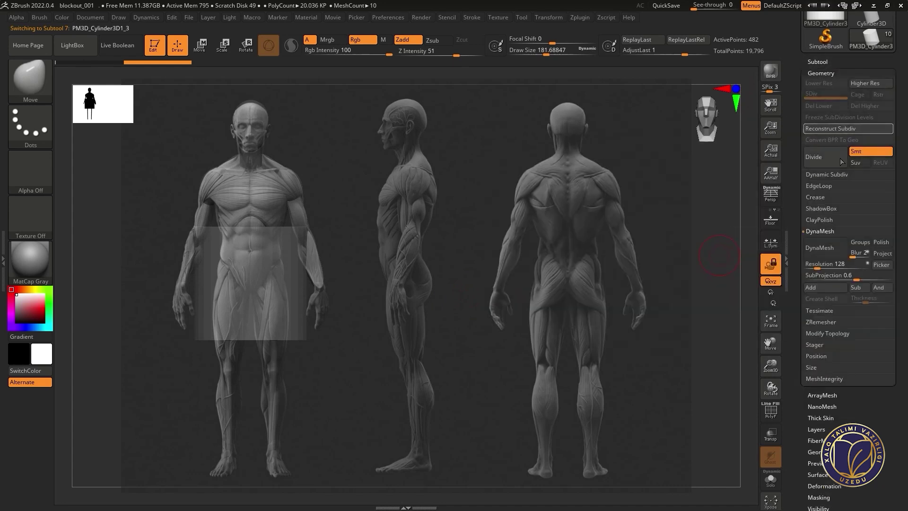
pyautogui.moveTo(818, 264); pyautogui.dragTo(806, 264)
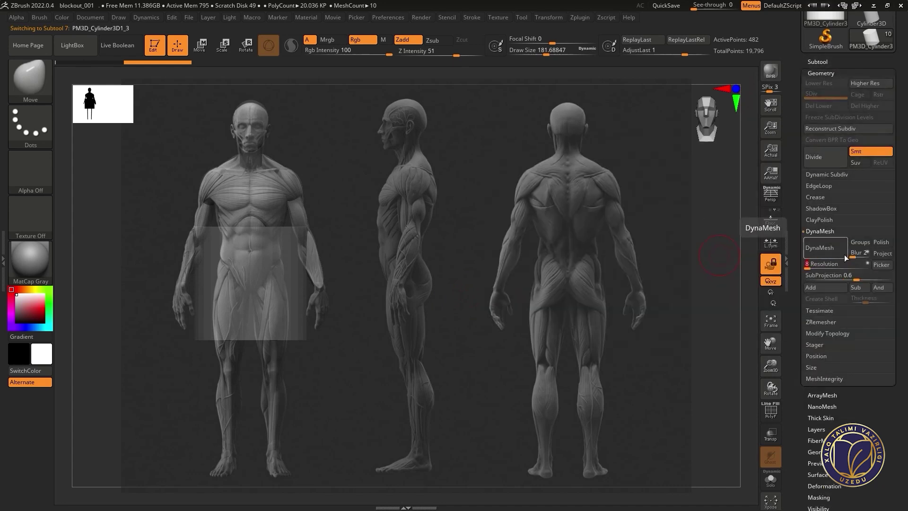
pyautogui.click(844, 254)
# Step: Shrink the cylinder, move it to the pelvis and thighs, and tilt it about 8 degrees
pyautogui.press('r')
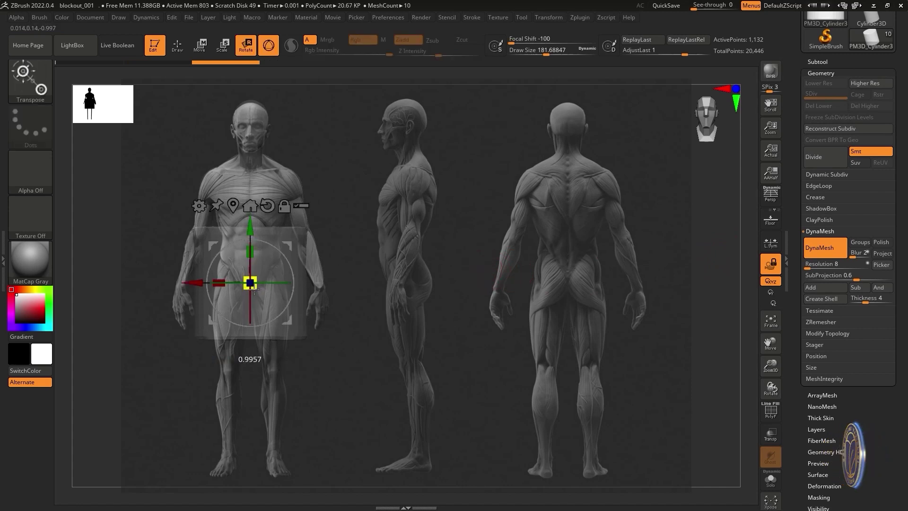
pyautogui.moveTo(250, 283); pyautogui.dragTo(243, 293)
pyautogui.moveTo(288, 322); pyautogui.dragTo(310, 358)
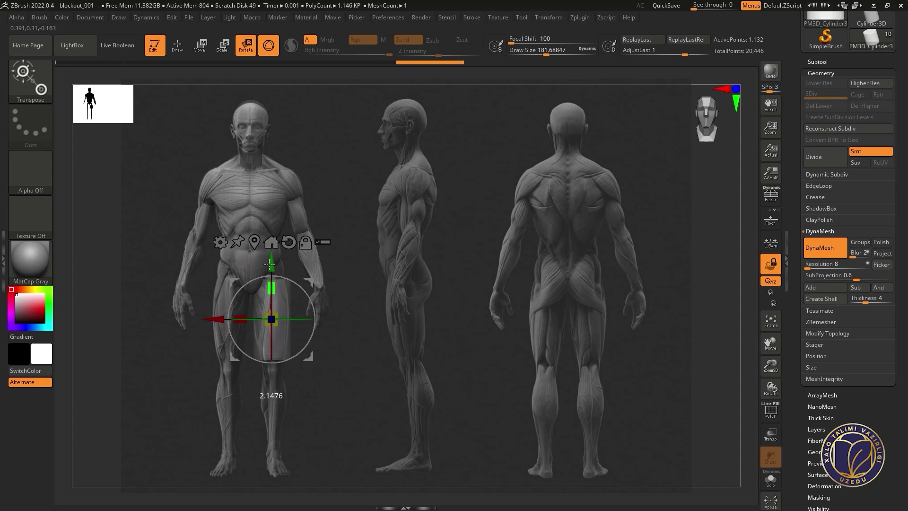
pyautogui.moveTo(297, 283); pyautogui.dragTo(299, 283)
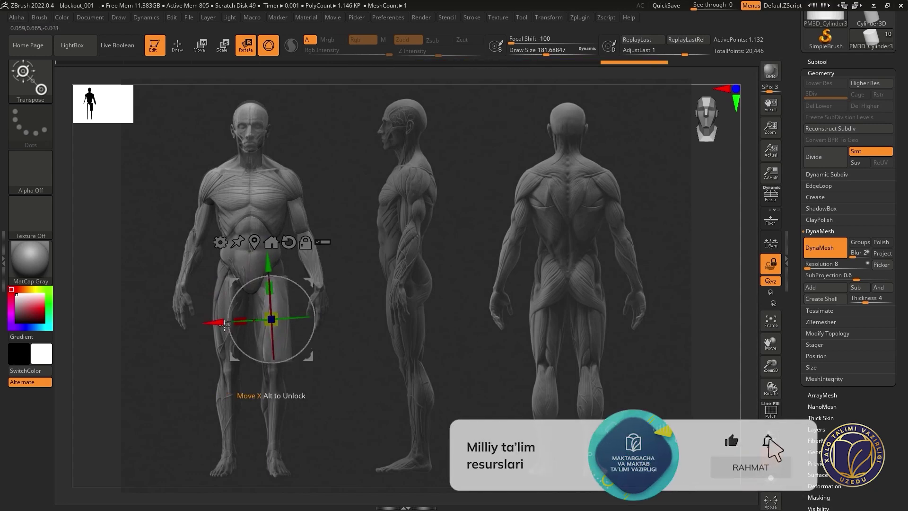
pyautogui.press('q')
# Step: Enlarge the brush to about 262 and smooth the hip and leg surface
pyautogui.press('space')
pyautogui.moveTo(257, 278); pyautogui.dragTo(282, 272)
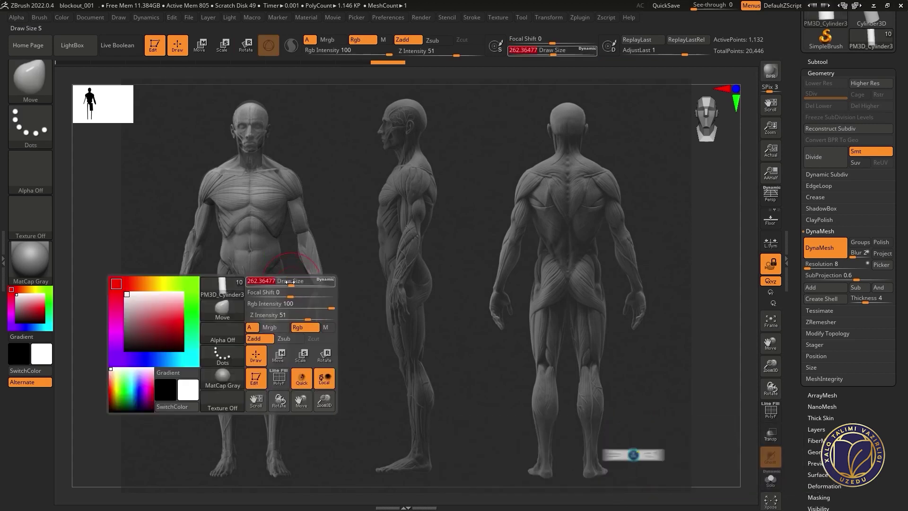
pyautogui.press('shift')
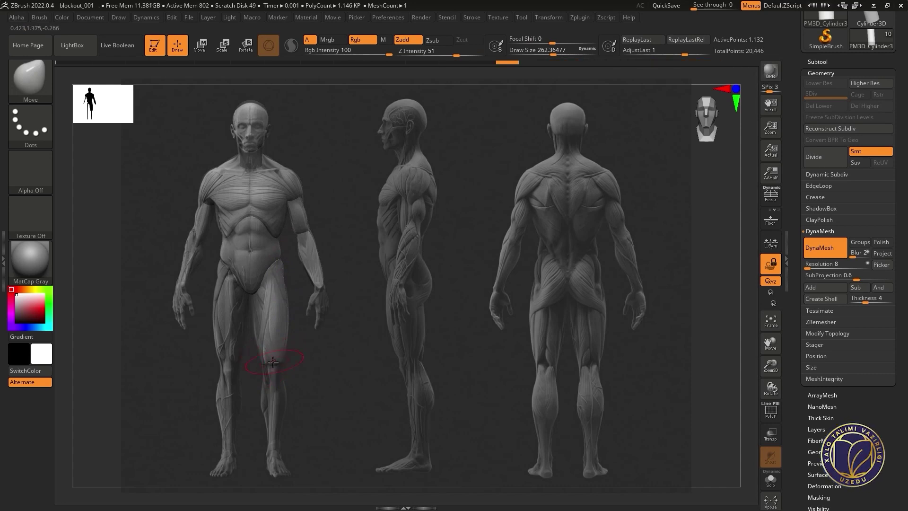
pyautogui.press('shift')
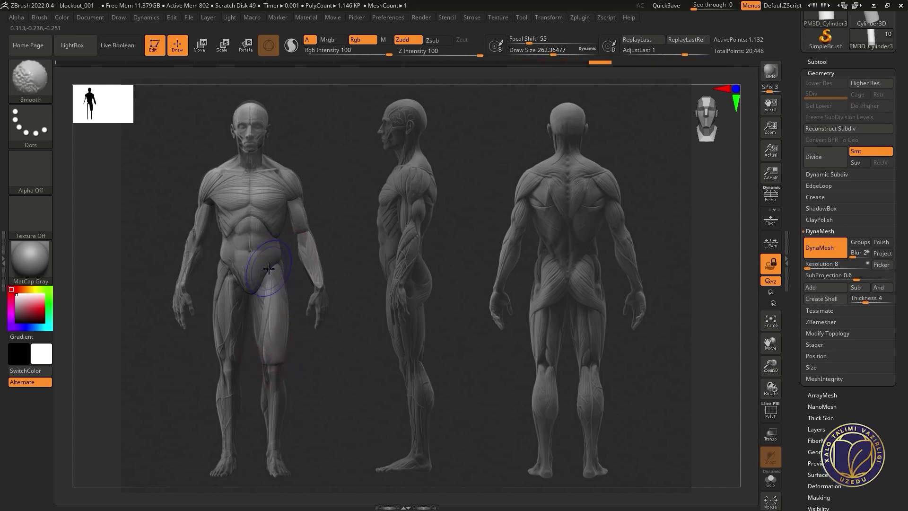
pyautogui.keyDown('shift'); pyautogui.moveTo(282, 255); pyautogui.dragTo(282, 275); pyautogui.keyUp('shift')
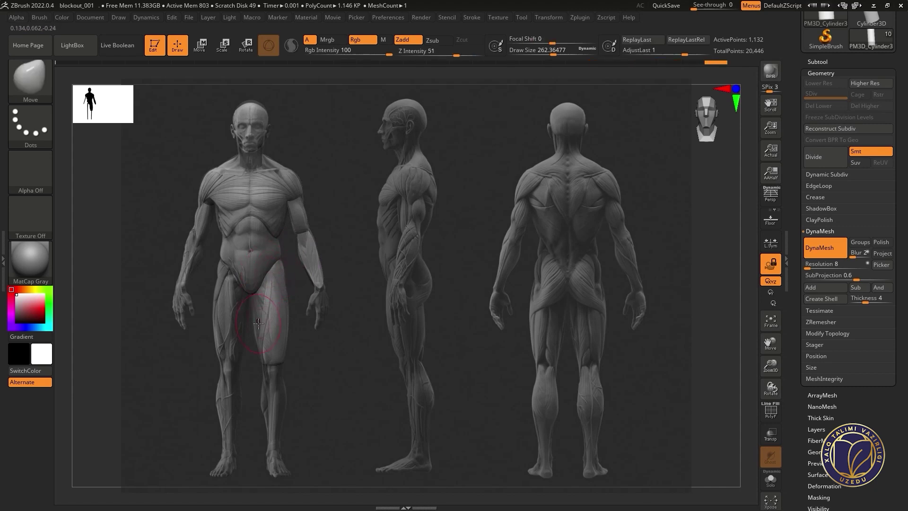
pyautogui.press('shift')
pyautogui.keyDown('shift'); pyautogui.moveTo(286, 361); pyautogui.dragTo(283, 332); pyautogui.keyUp('shift')
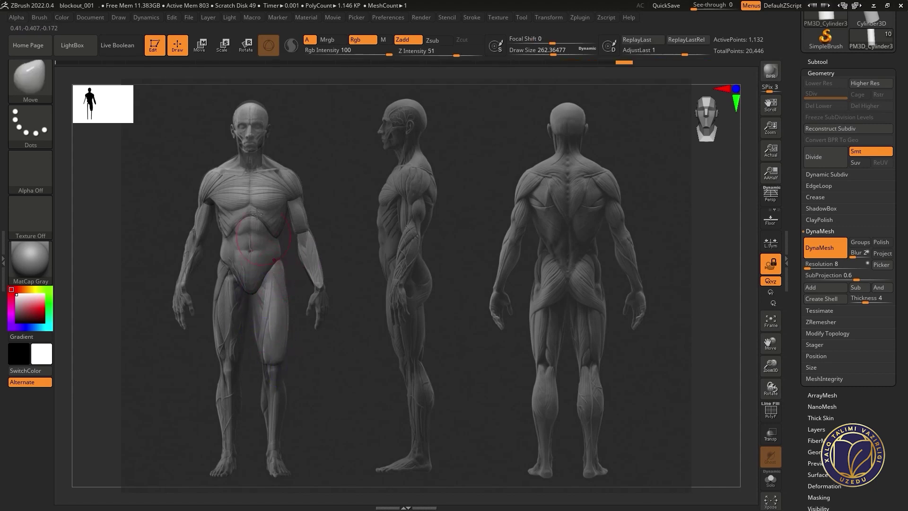
# Step: From the side view, set the brush to about 274 and smooth the back of the thigh
pyautogui.click(84, 16)
pyautogui.moveTo(407, 369)
pyautogui.mouseDown()
pyautogui.moveTo(422, 375)
pyautogui.moveTo(395, 361)
pyautogui.mouseUp()
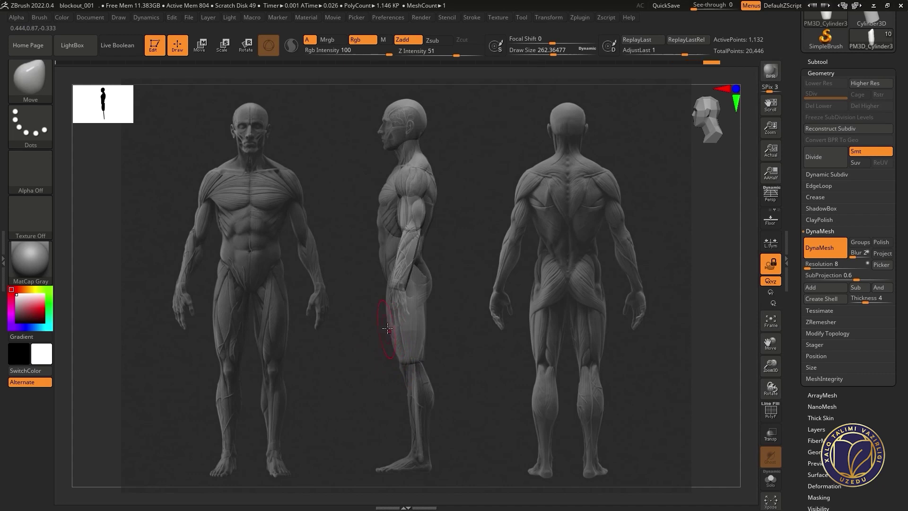
pyautogui.press('space')
pyautogui.moveTo(355, 281); pyautogui.dragTo(366, 282)
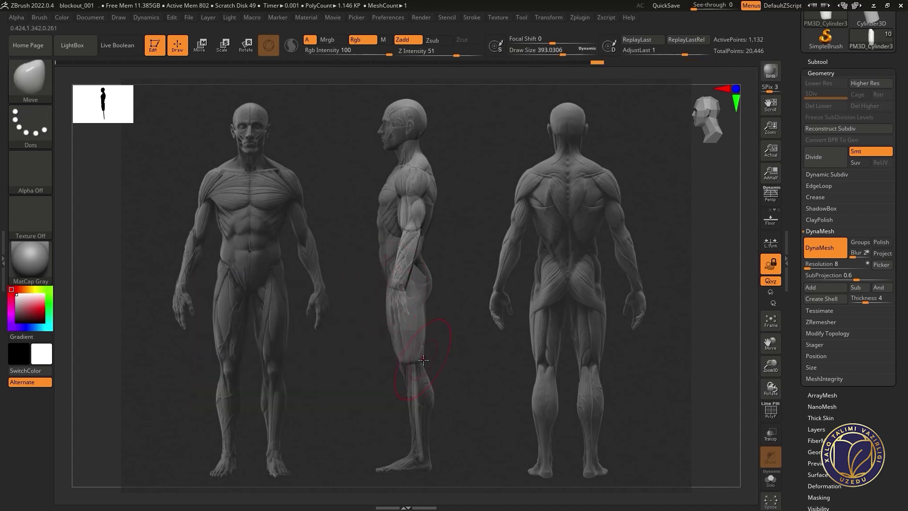
pyautogui.press('space')
pyautogui.moveTo(407, 342)
pyautogui.mouseDown()
pyautogui.moveTo(396, 342)
pyautogui.moveTo(420, 274)
pyautogui.mouseUp()
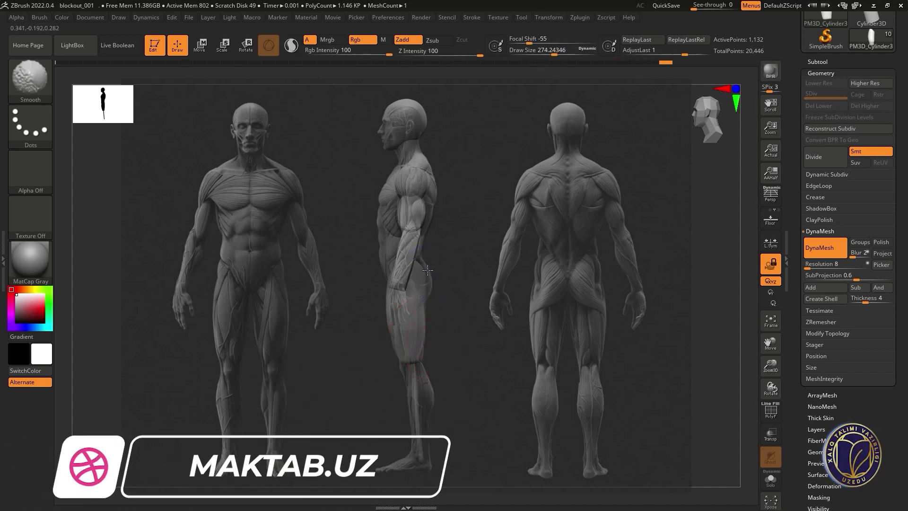
pyautogui.moveTo(411, 243)
pyautogui.keyDown('shift'); pyautogui.mouseDown()
pyautogui.moveTo(427, 317)
pyautogui.moveTo(416, 364)
pyautogui.mouseUp(); pyautogui.keyUp('shift')
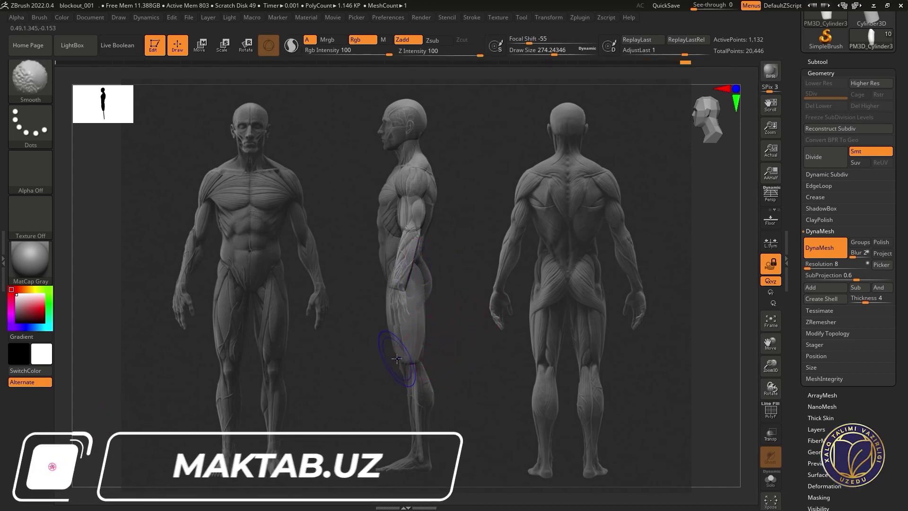
# Step: Return to the front view and duplicate the thigh cylinder
pyautogui.click(90, 17)
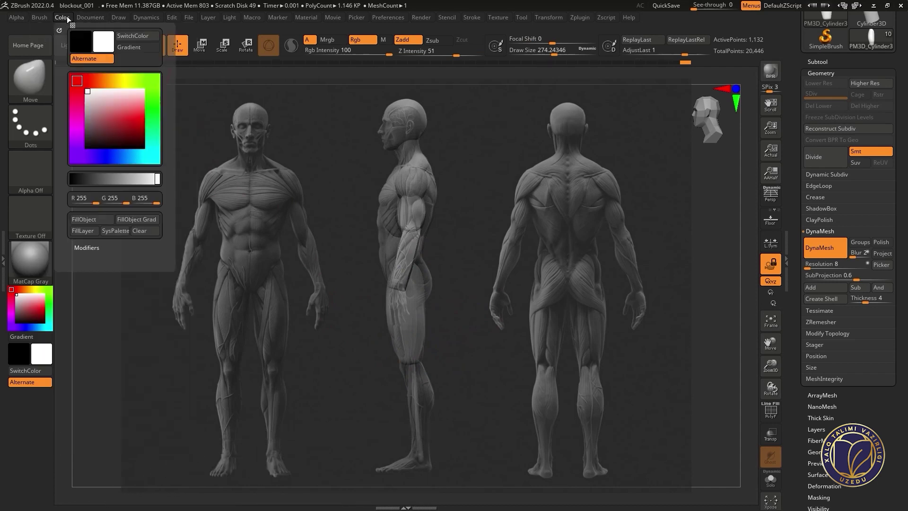
pyautogui.click(104, 369)
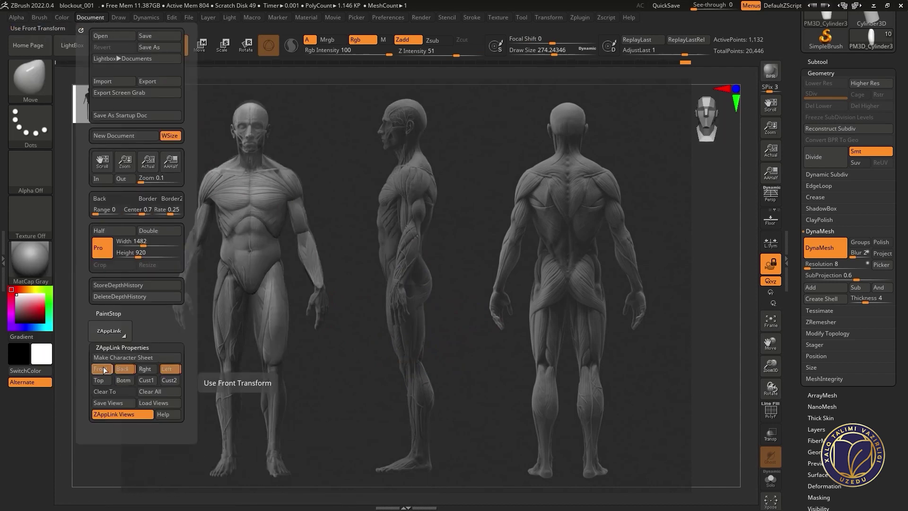
pyautogui.click(816, 62)
pyautogui.click(827, 276)
# Step: Move the duplicate cylinder down the leg below the knee
pyautogui.press('w')
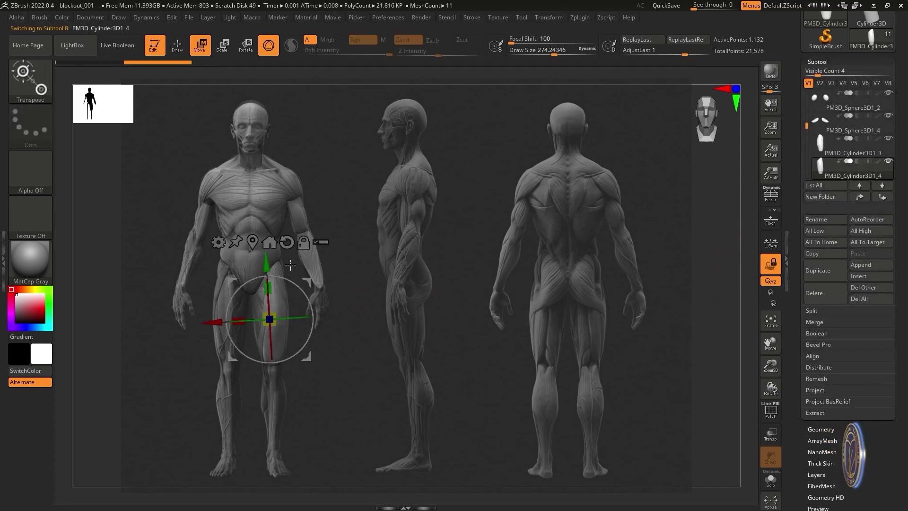
pyautogui.moveTo(268, 329); pyautogui.dragTo(283, 423)
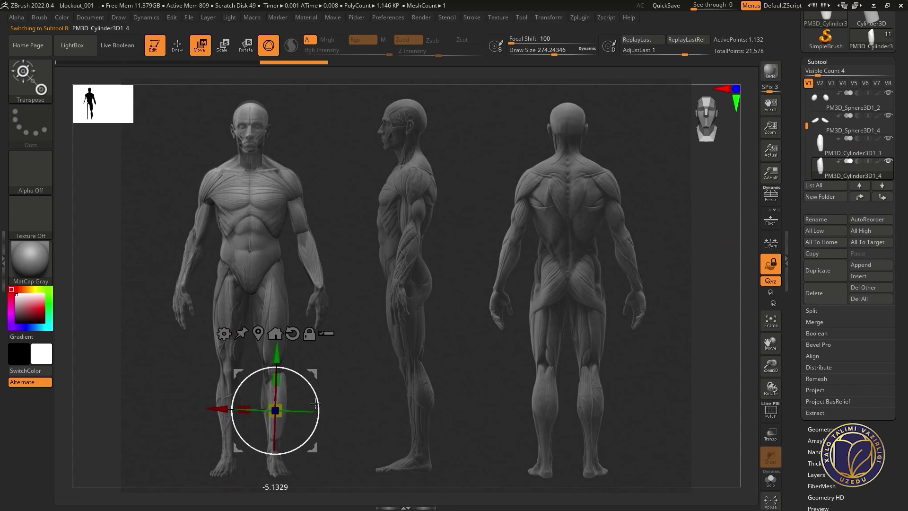
pyautogui.moveTo(275, 404); pyautogui.dragTo(311, 375)
pyautogui.press('q')
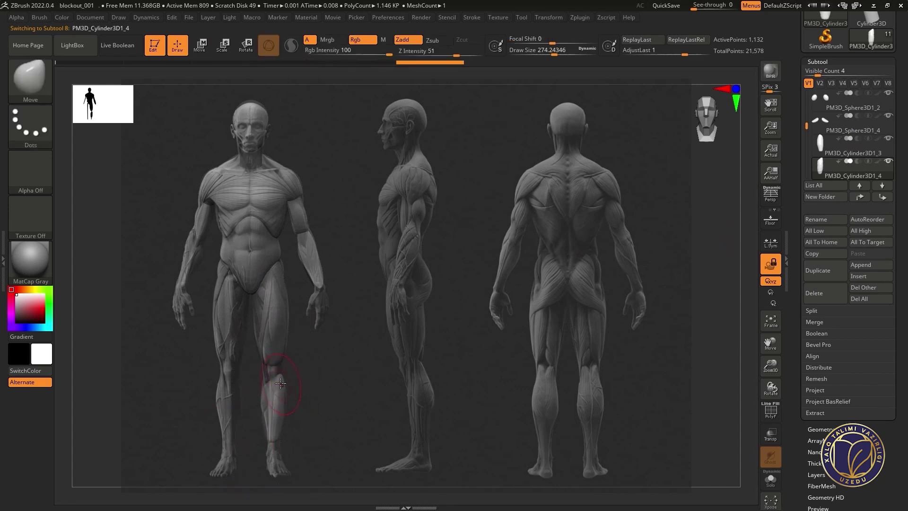
# Step: Stretch the lower leg piece downward and smooth it
pyautogui.press('shift')
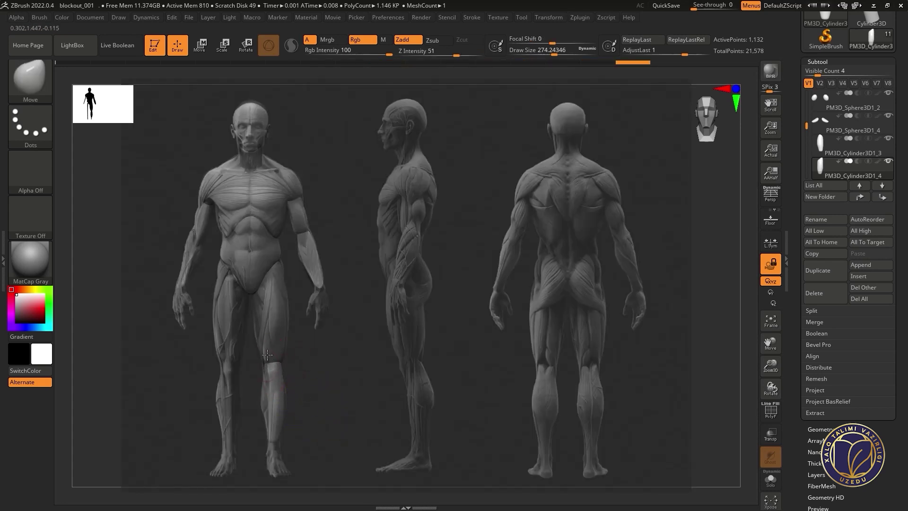
pyautogui.moveTo(274, 407); pyautogui.dragTo(279, 441)
pyautogui.press('shift')
pyautogui.keyDown('shift'); pyautogui.moveTo(265, 432); pyautogui.dragTo(275, 427); pyautogui.keyUp('shift')
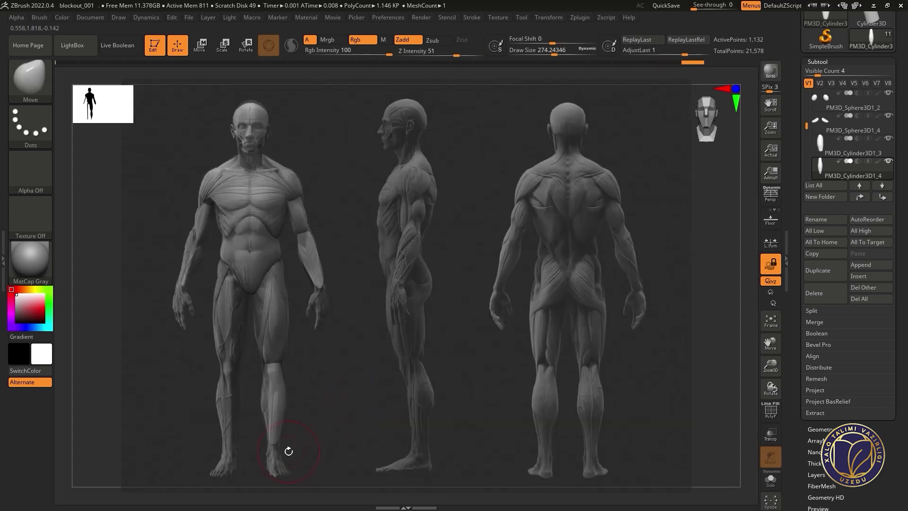
# Step: Adjust the lower leg with the scale gizmo, stretch the shin toward the ankle, and orbit to check
pyautogui.click(76, 20)
pyautogui.press('shift')
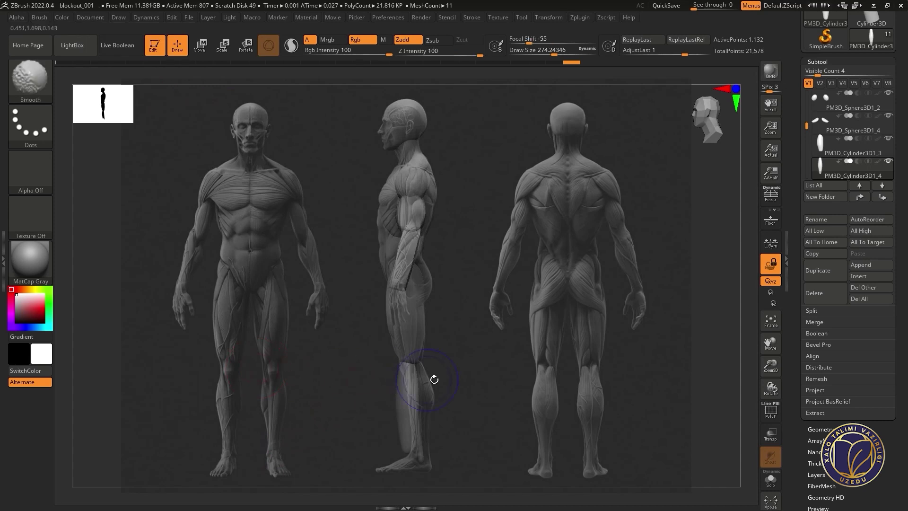
pyautogui.press('e')
pyautogui.moveTo(452, 375); pyautogui.dragTo(465, 371)
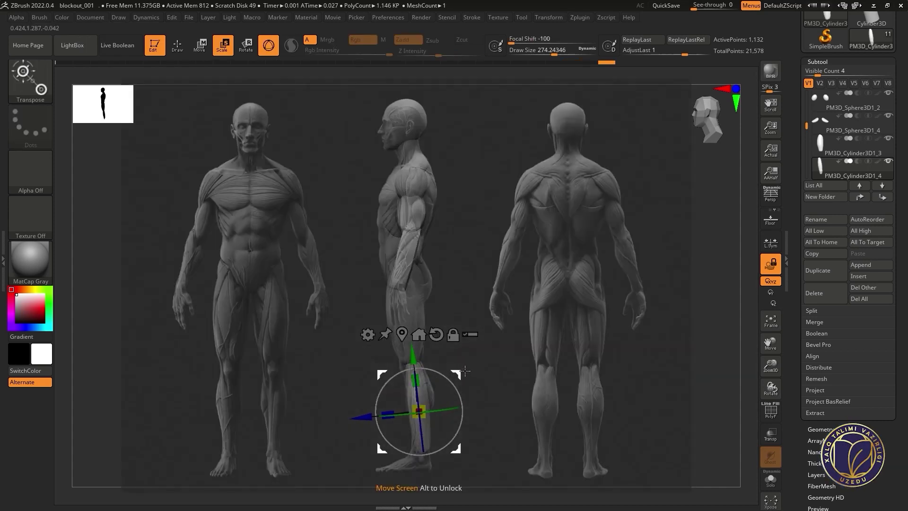
pyautogui.press('q')
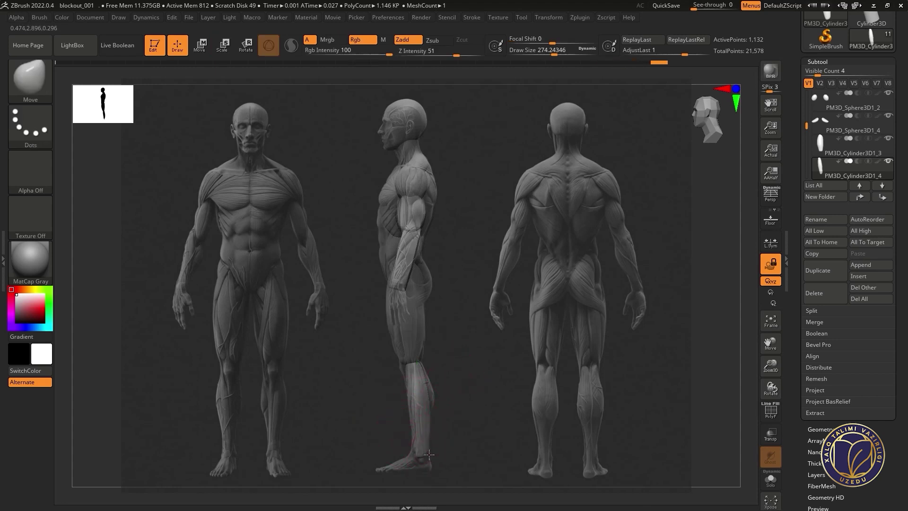
pyautogui.moveTo(440, 389); pyautogui.dragTo(436, 408)
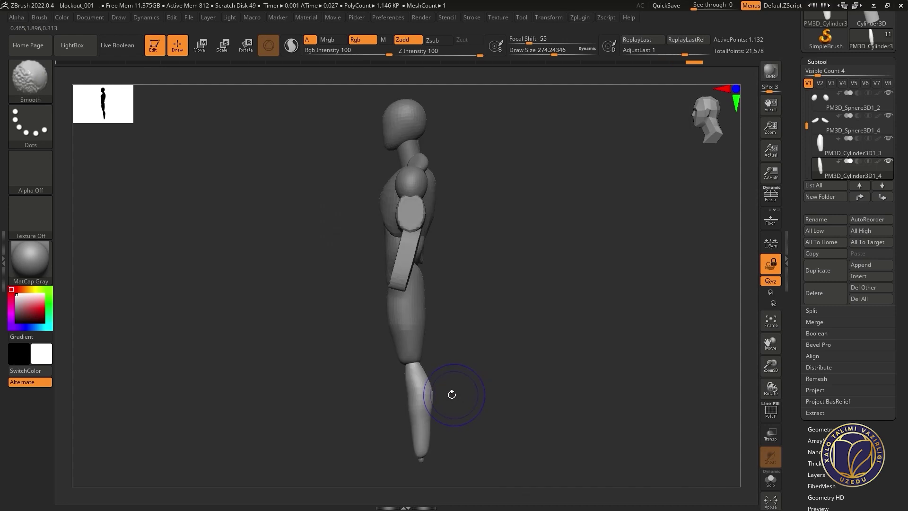
pyautogui.moveTo(406, 382); pyautogui.dragTo(416, 376)
pyautogui.moveTo(455, 400)
pyautogui.keyDown('shift'); pyautogui.mouseDown()
pyautogui.moveTo(477, 402)
pyautogui.moveTo(439, 444)
pyautogui.moveTo(437, 389)
pyautogui.mouseUp(); pyautogui.keyUp('shift')
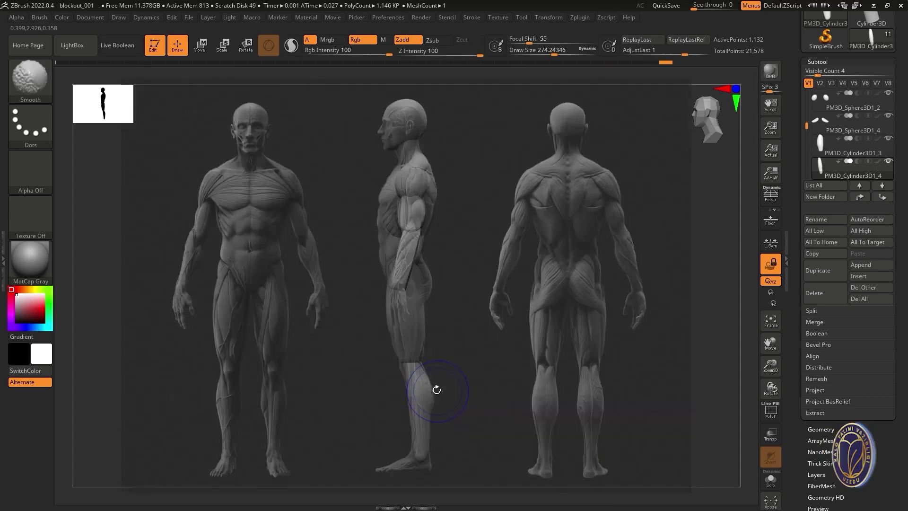
# Step: Select the thigh cylinder, orbit to inspect it, then select the shoulder sphere
pyautogui.keyDown('alt'); pyautogui.click(422, 349); pyautogui.keyUp('alt')
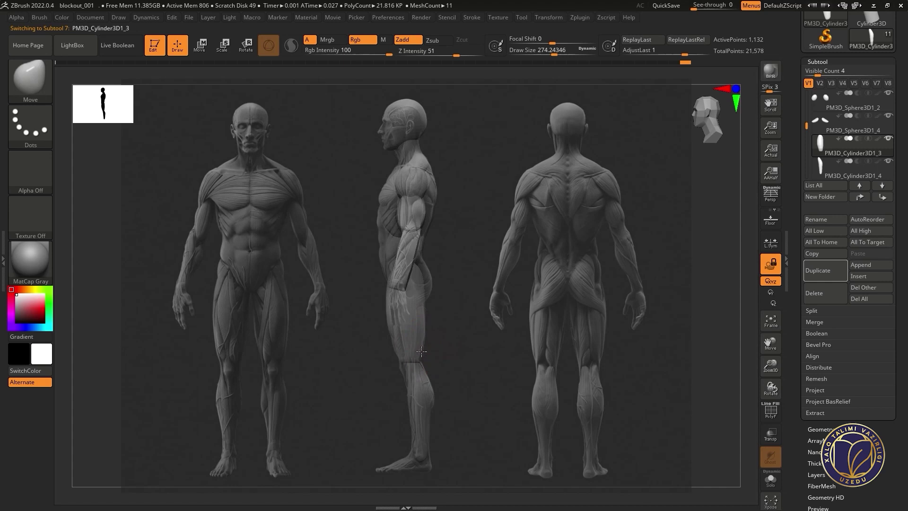
pyautogui.keyDown('shift'); pyautogui.moveTo(421, 352); pyautogui.dragTo(473, 351); pyautogui.keyUp('shift')
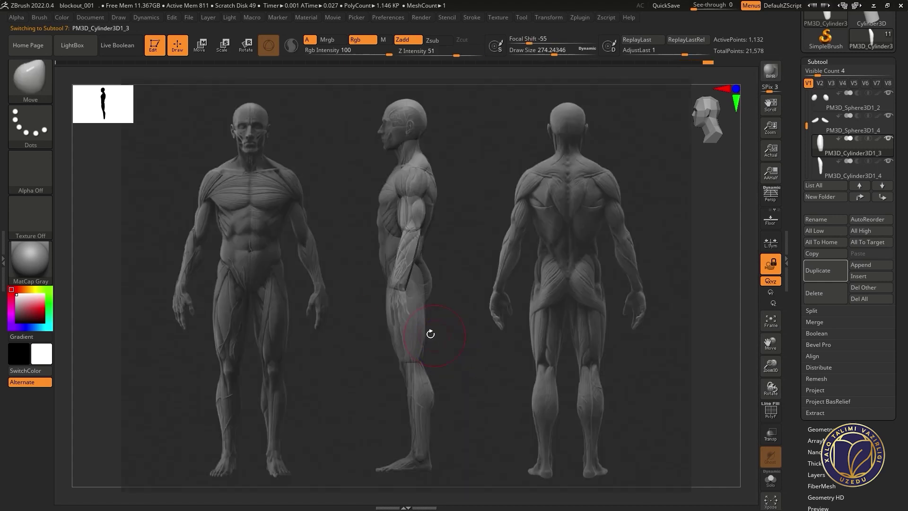
pyautogui.keyDown('shift'); pyautogui.moveTo(391, 326); pyautogui.dragTo(425, 274); pyautogui.keyUp('shift')
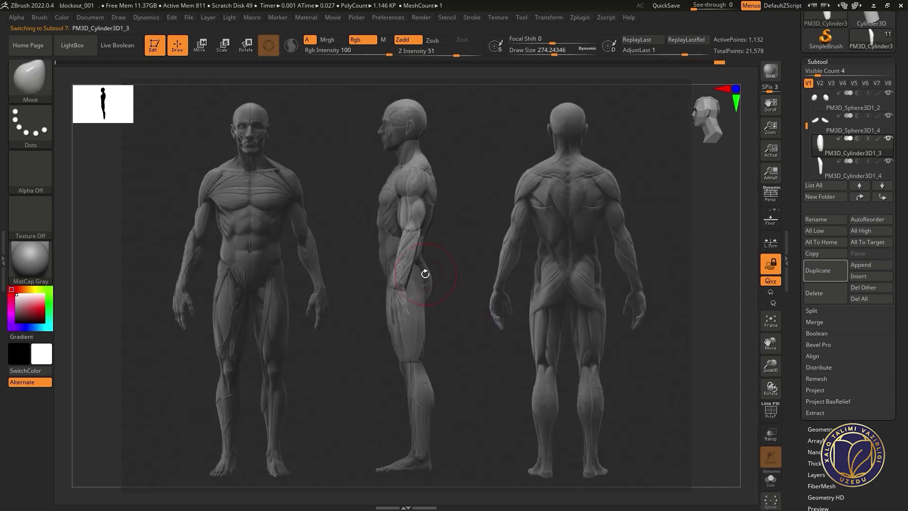
pyautogui.keyDown('alt'); pyautogui.click(430, 207); pyautogui.keyUp('alt')
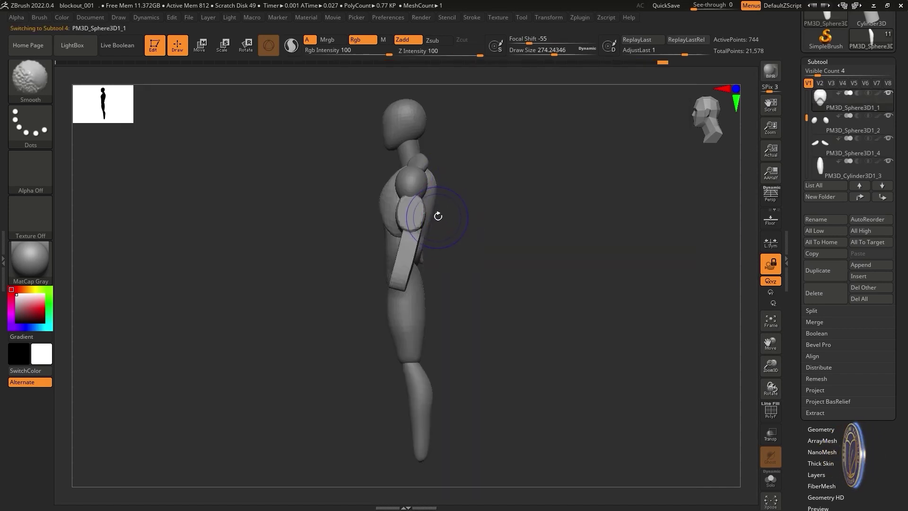
pyautogui.press('shift')
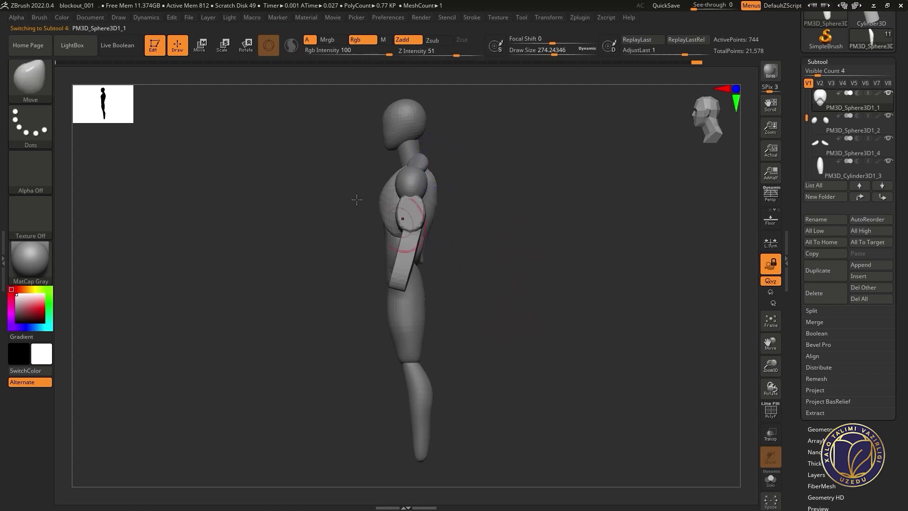
# Step: Return the model to the front reference view
pyautogui.click(90, 18)
pyautogui.click(122, 397)
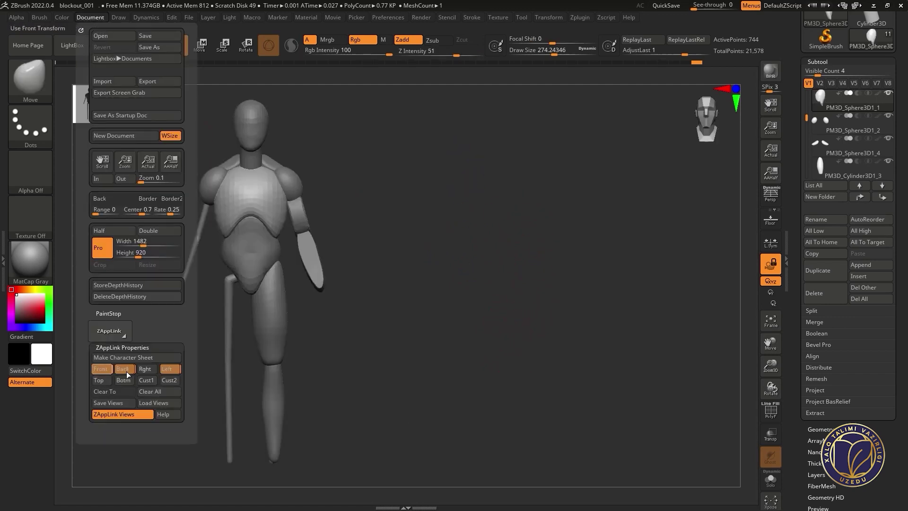
pyautogui.press('shift')
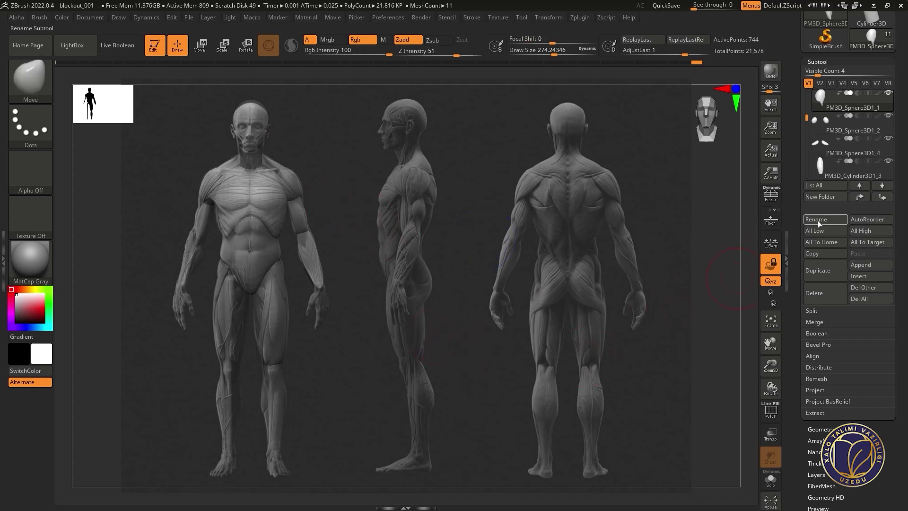
pyautogui.click(865, 276)
pyautogui.click(866, 274)
pyautogui.moveTo(499, 335)
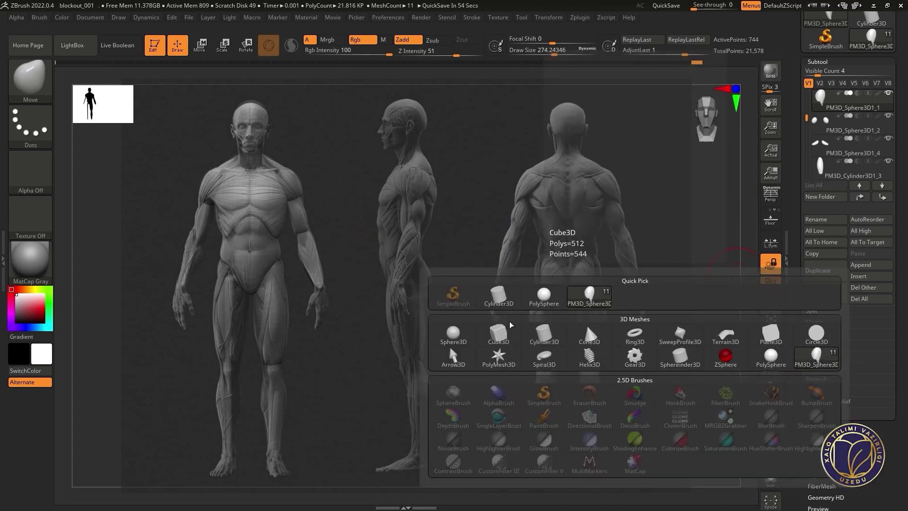
# Step: Add a sphere subtool and DynaMesh it at resolution 8
pyautogui.click(453, 335)
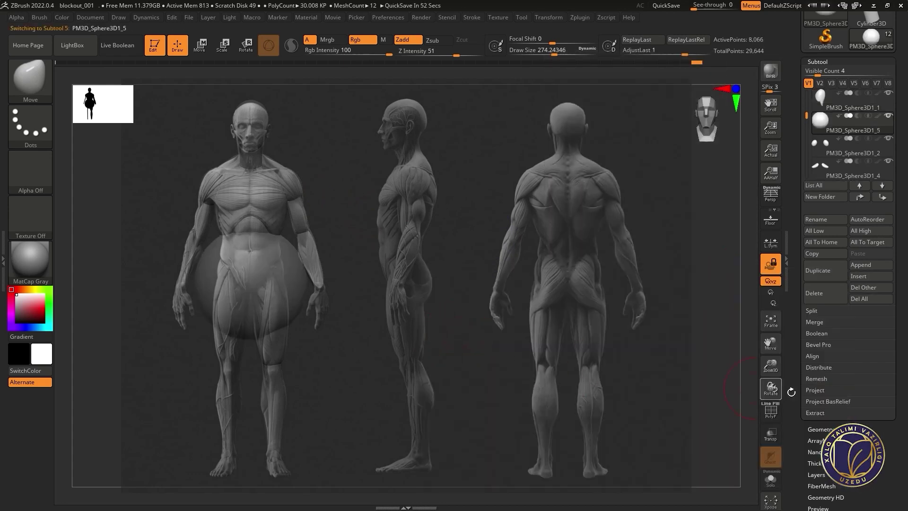
pyautogui.click(830, 61)
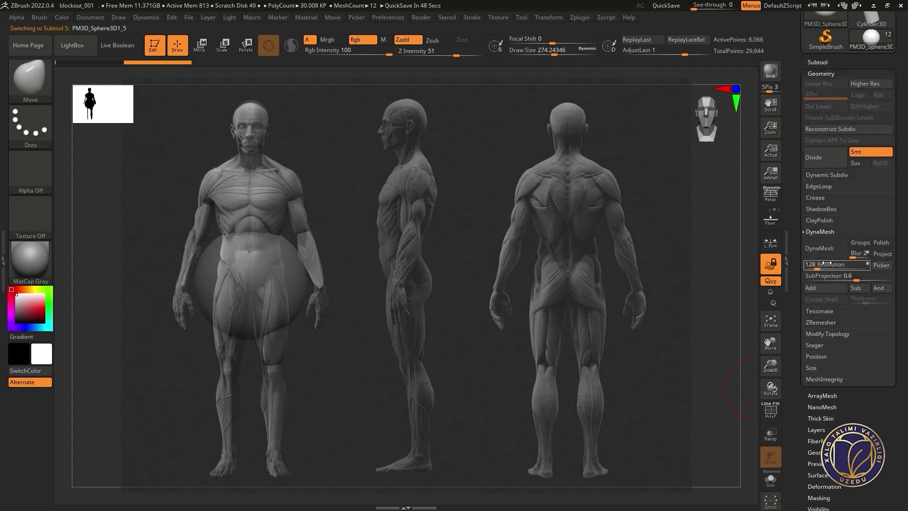
pyautogui.write('8')
pyautogui.press('Return')
pyautogui.click(826, 251)
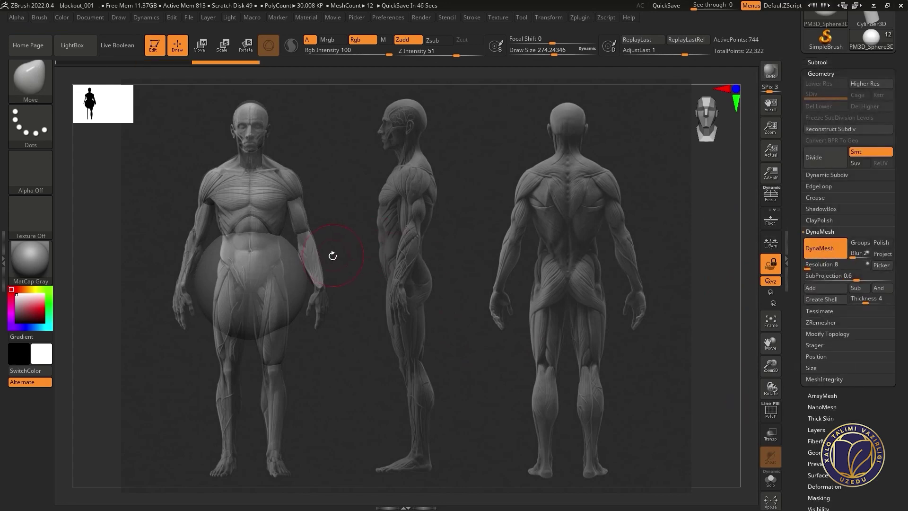
# Step: Move the sphere down to the feet and squash it into a flat ellipsoid
pyautogui.press('r')
pyautogui.moveTo(252, 283)
pyautogui.mouseDown()
pyautogui.moveTo(286, 431)
pyautogui.moveTo(272, 440)
pyautogui.mouseUp()
pyautogui.moveTo(280, 404); pyautogui.dragTo(281, 411)
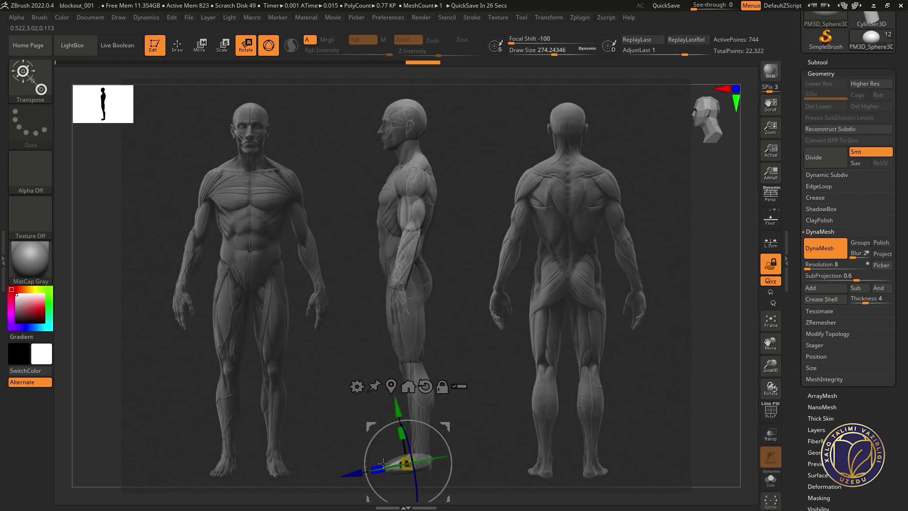
# Step: Return to sculpting and reduce the draw size to about 197
pyautogui.press('q')
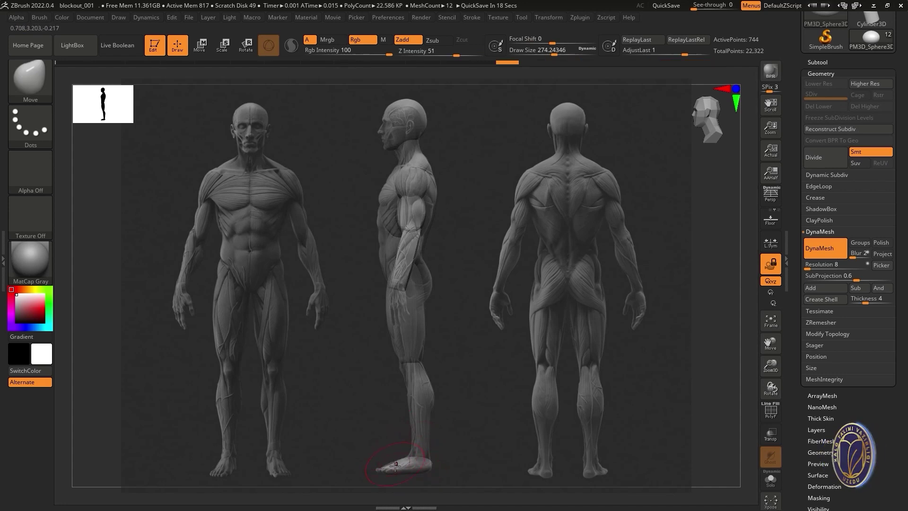
pyautogui.press('space')
pyautogui.moveTo(431, 343); pyautogui.dragTo(416, 344)
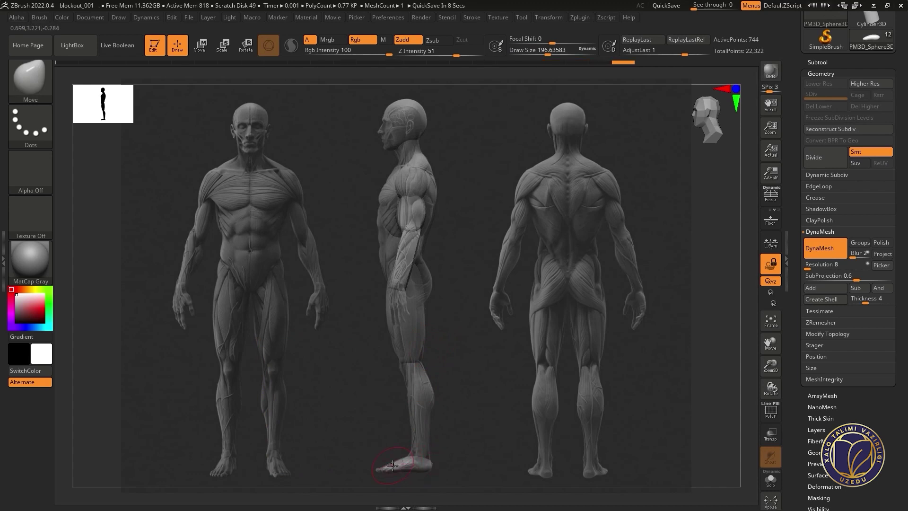
pyautogui.press('space')
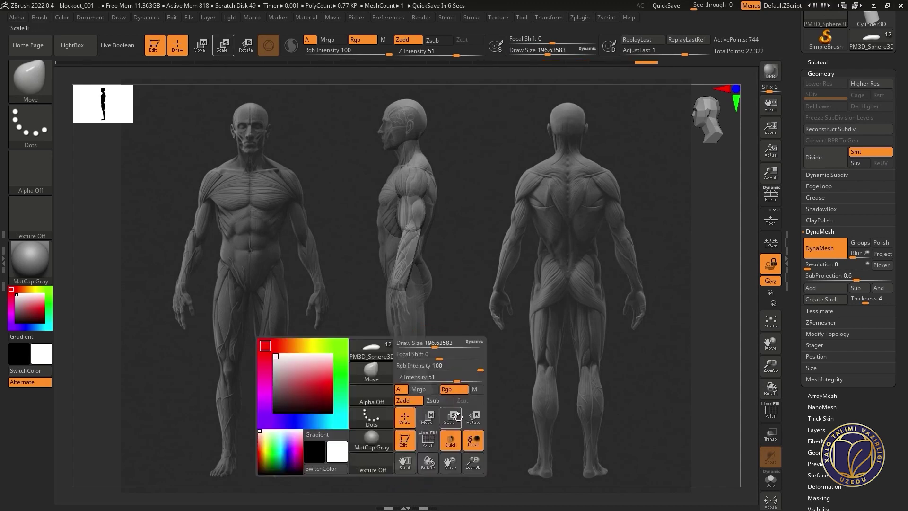
pyautogui.hotkey('shift', 'z')
pyautogui.hotkey('shift', 'z')
pyautogui.hotkey('shift', 'z')
pyautogui.hotkey('shift', 'z')
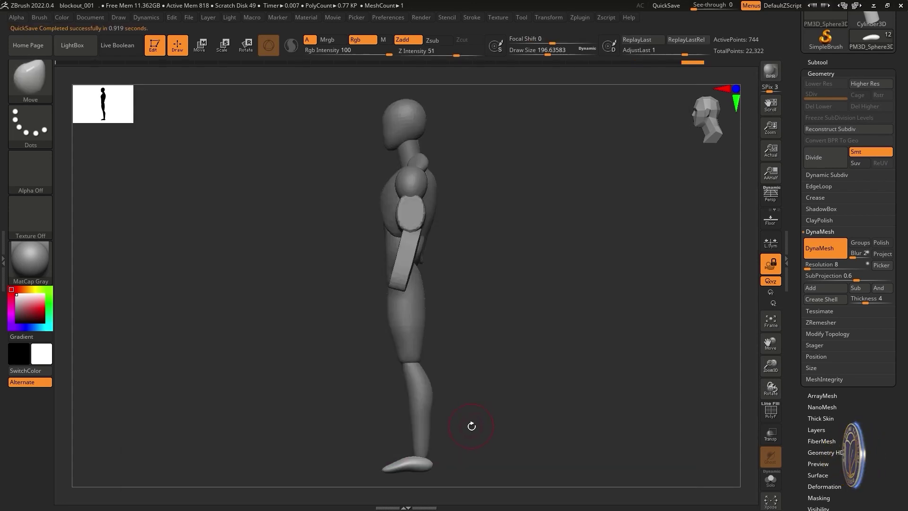
# Step: Select the lower-leg cylinder and run ZAppLink Make Character Sheet to create the .psd
pyautogui.keyDown('alt'); pyautogui.click(420, 362); pyautogui.keyUp('alt')
pyautogui.hotkey('shift', 'z')
pyautogui.hotkey('shift', 'z')
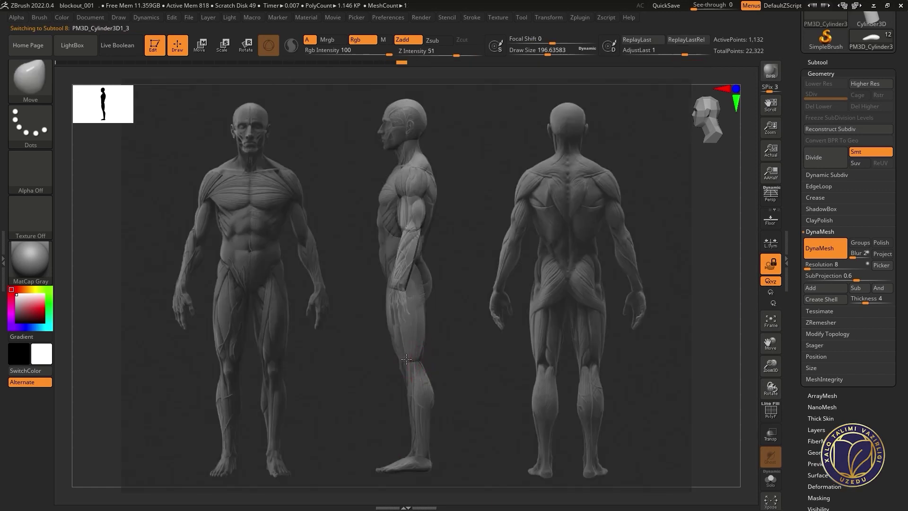
pyautogui.hotkey('shift', 'z')
pyautogui.hotkey('shift', 'z')
pyautogui.click(97, 18)
pyautogui.click(105, 361)
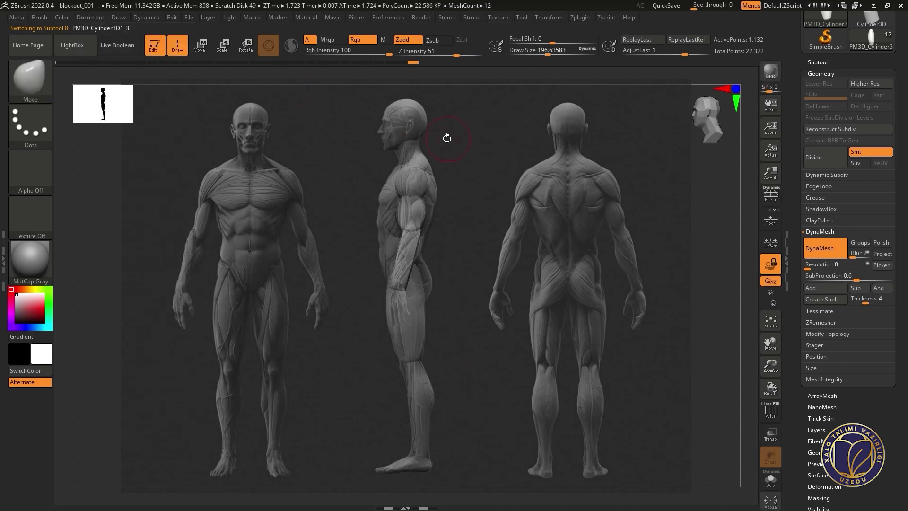
pyautogui.click(440, 317)
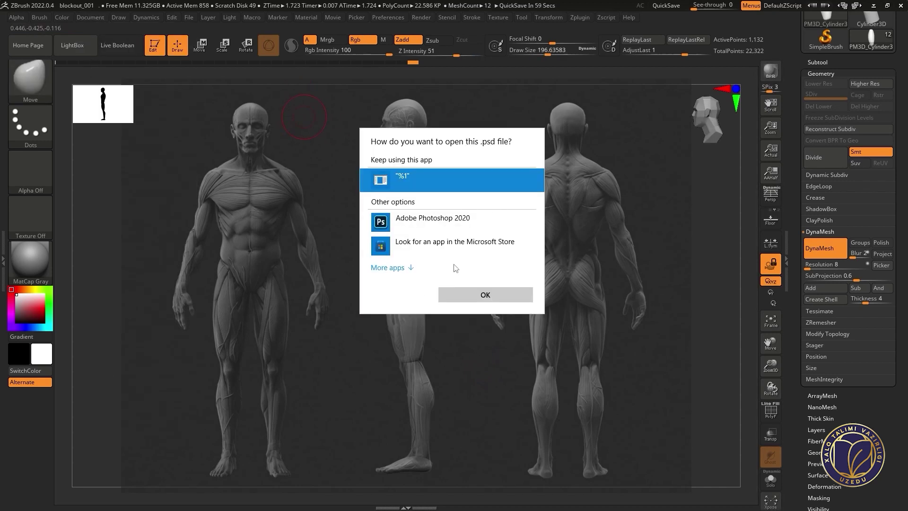
# Step: Turn to the ZAppLink front view and solo the foot sphere PM3D_Sphere3D1_5
pyautogui.press('Return')
pyautogui.click(90, 18)
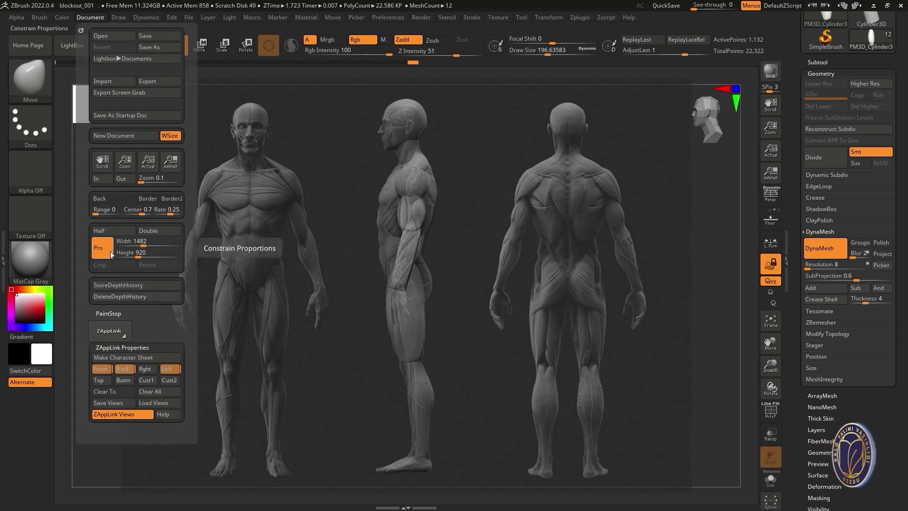
pyautogui.click(108, 374)
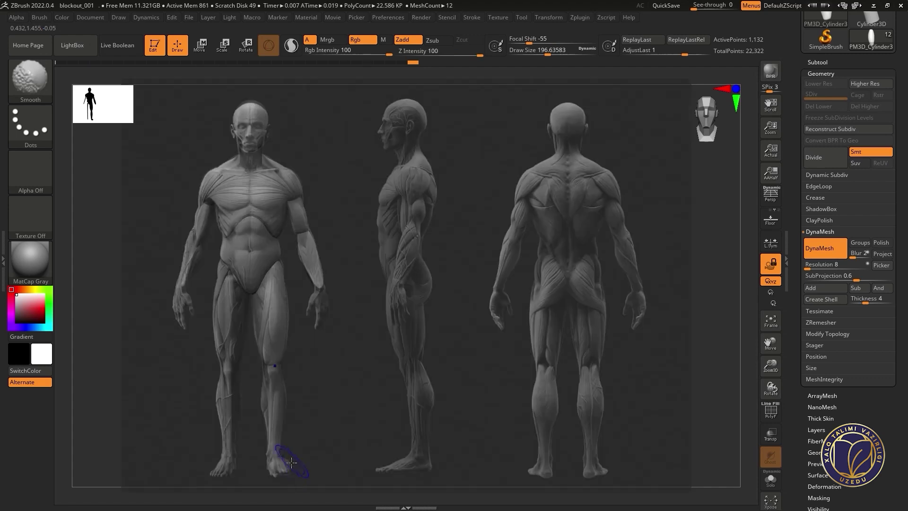
pyautogui.keyDown('alt'); pyautogui.click(282, 465); pyautogui.keyUp('alt')
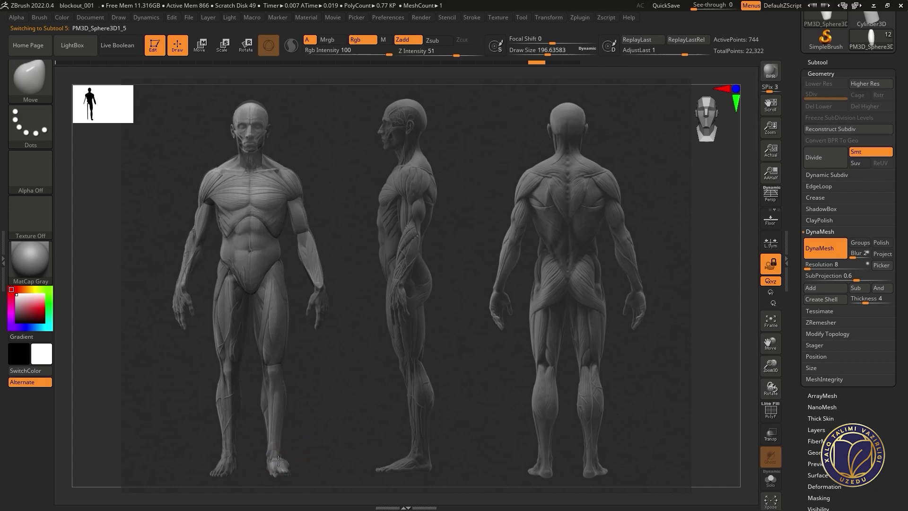
pyautogui.hotkey('ctrl', 'n')
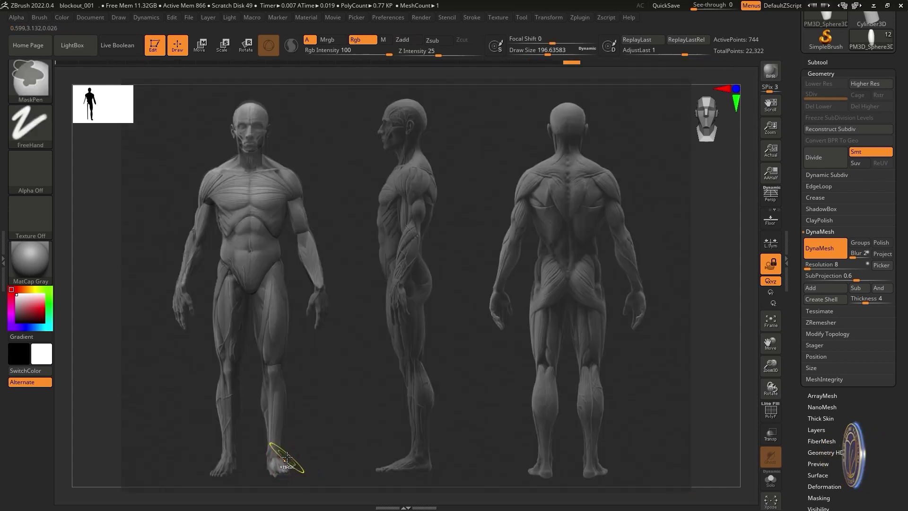
pyautogui.keyDown('shift'); pyautogui.click(288, 459); pyautogui.keyUp('shift')
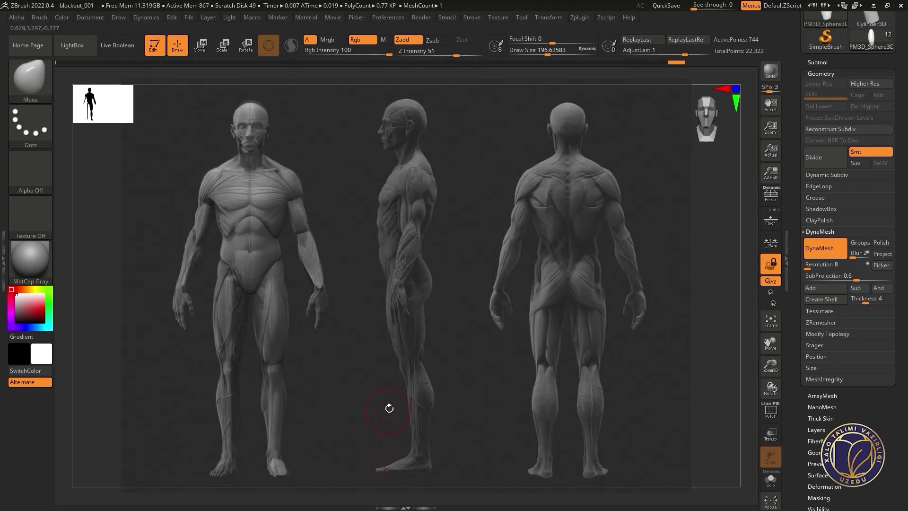
# Step: Unlock rotation, frame the legs and set the Move brush to about 136
pyautogui.click(767, 268)
pyautogui.moveTo(568, 335); pyautogui.dragTo(299, 416)
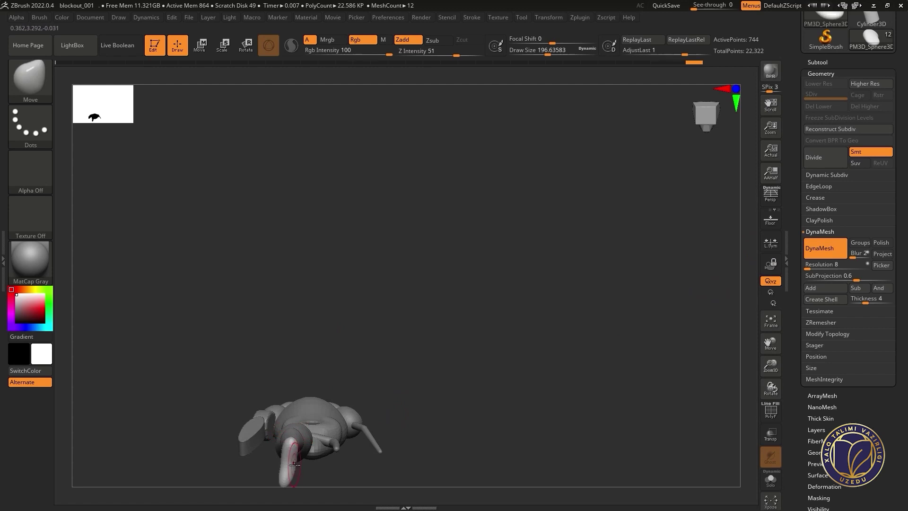
pyautogui.keyDown('alt'); pyautogui.moveTo(295, 465); pyautogui.dragTo(386, 404, button='right'); pyautogui.keyUp('alt')
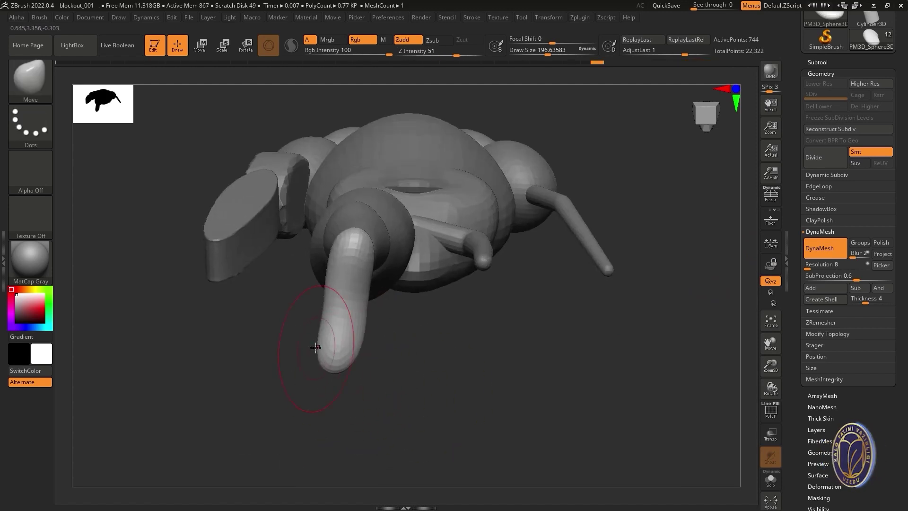
pyautogui.press('space')
pyautogui.moveTo(332, 332); pyautogui.dragTo(326, 332)
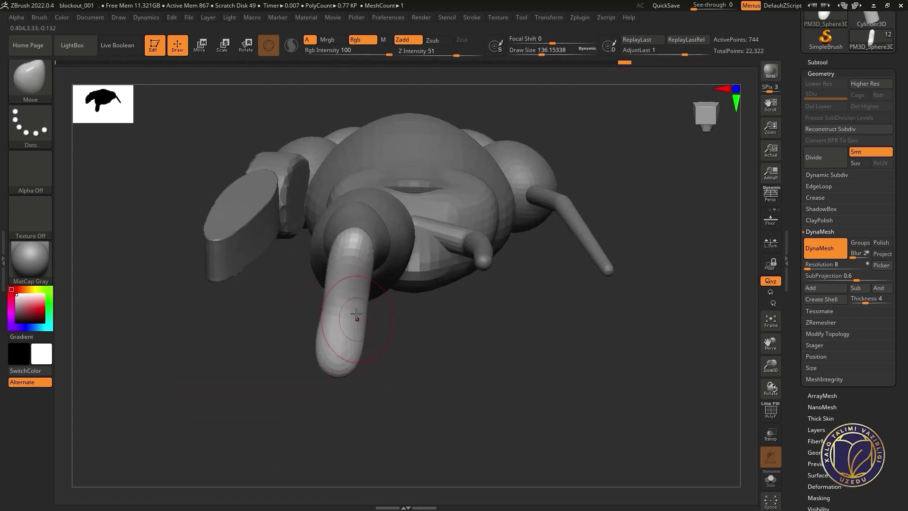
pyautogui.moveTo(364, 296)
pyautogui.mouseDown(button='right')
pyautogui.moveTo(381, 379)
pyautogui.moveTo(382, 269)
pyautogui.moveTo(450, 251)
pyautogui.moveTo(324, 274)
pyautogui.mouseUp(button='right')
pyautogui.press('space')
pyautogui.moveTo(325, 270); pyautogui.dragTo(331, 270)
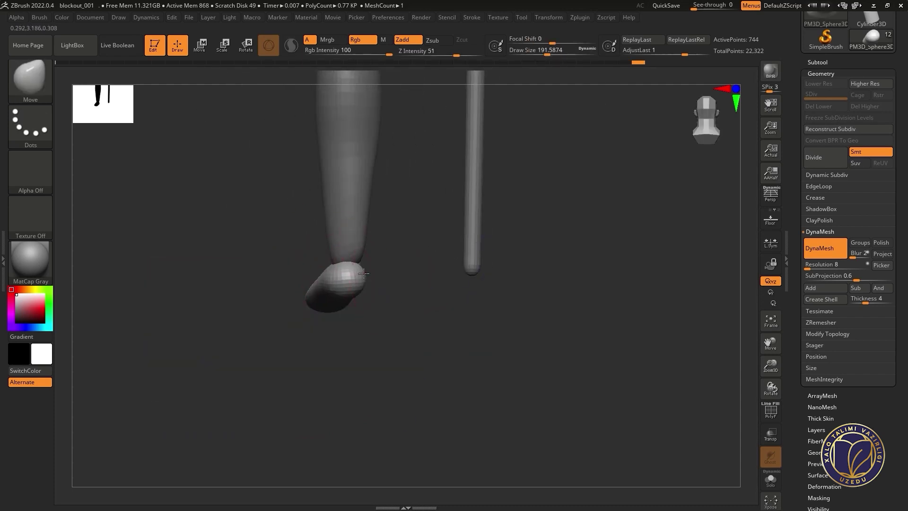
pyautogui.moveTo(376, 276)
pyautogui.mouseDown(button='right')
pyautogui.moveTo(396, 259)
pyautogui.moveTo(337, 314)
pyautogui.moveTo(305, 421)
pyautogui.moveTo(355, 355)
pyautogui.moveTo(357, 248)
pyautogui.mouseUp(button='right')
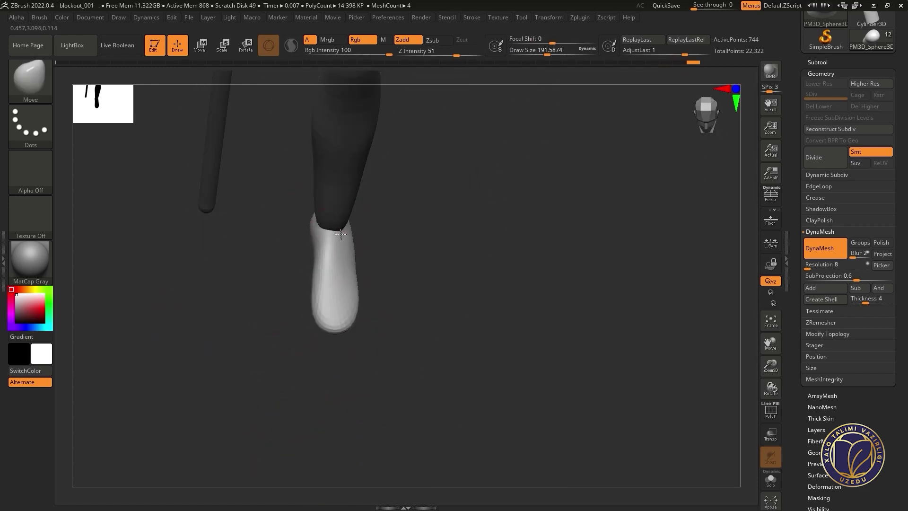
pyautogui.press('space')
pyautogui.moveTo(357, 248); pyautogui.dragTo(352, 248)
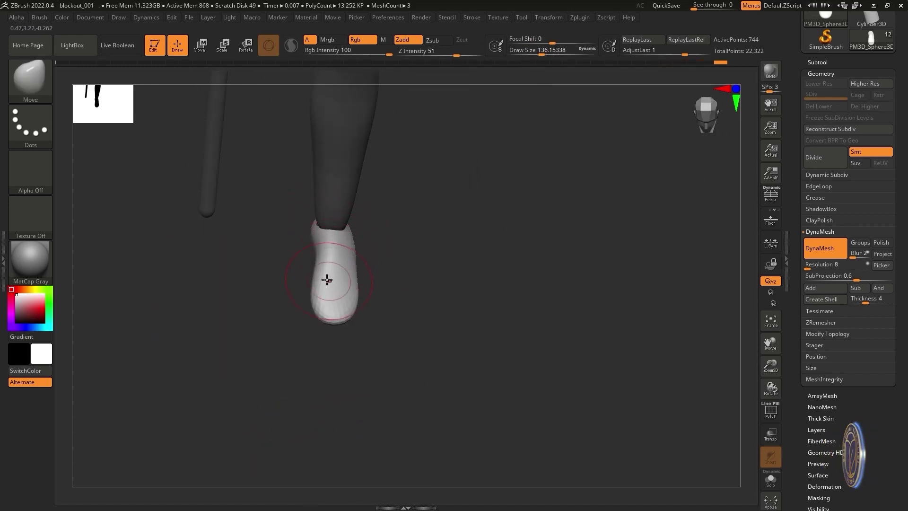
# Step: Pull the foot sphere forward into a tapered heel-and-toe foot
pyautogui.moveTo(331, 238)
pyautogui.mouseDown(button='right')
pyautogui.moveTo(382, 152)
pyautogui.moveTo(344, 353)
pyautogui.moveTo(331, 307)
pyautogui.moveTo(389, 244)
pyautogui.mouseUp(button='right')
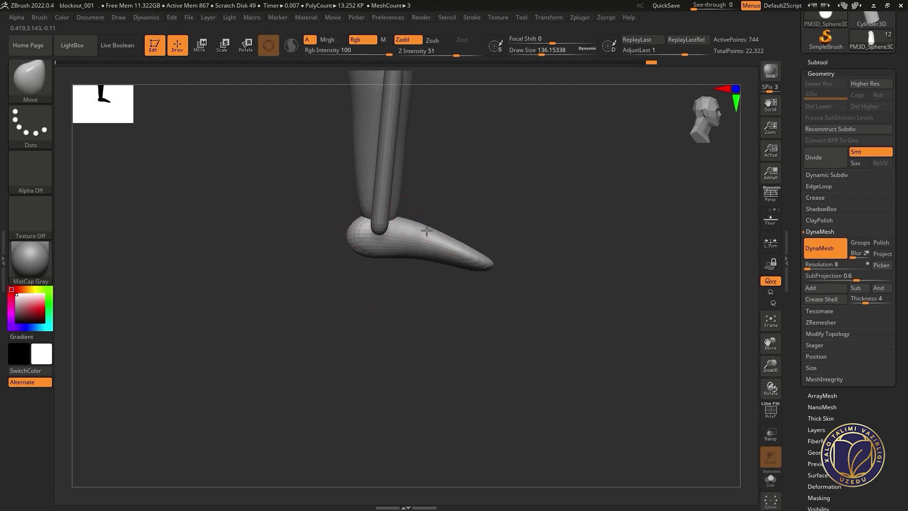
pyautogui.moveTo(492, 245); pyautogui.dragTo(457, 258)
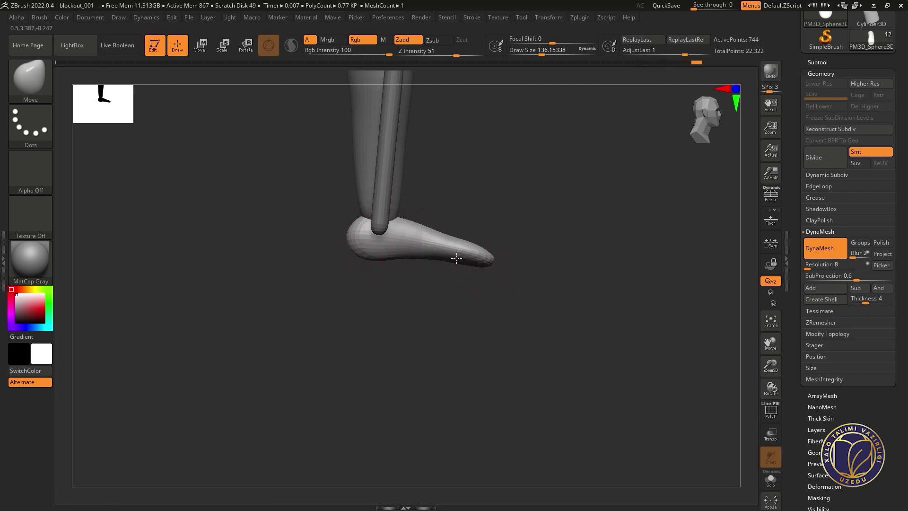
pyautogui.moveTo(474, 236); pyautogui.dragTo(432, 253, button='right')
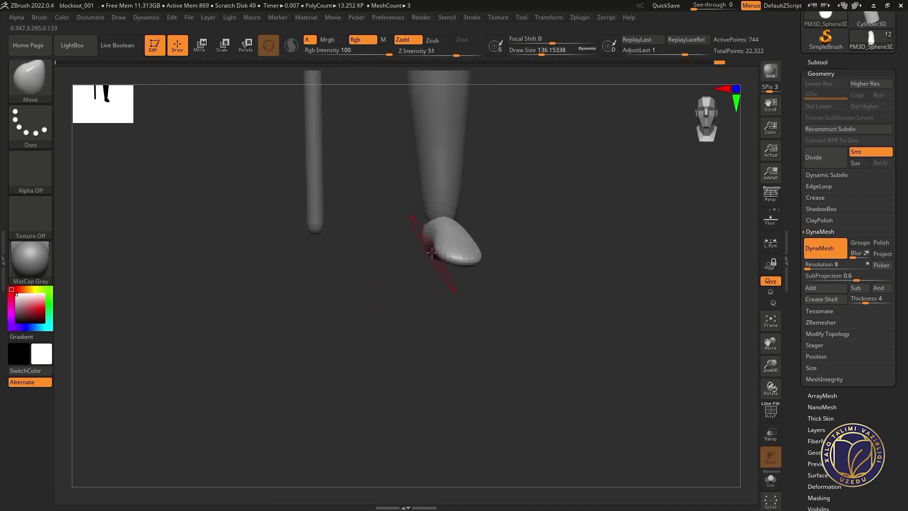
pyautogui.moveTo(466, 224); pyautogui.dragTo(481, 226)
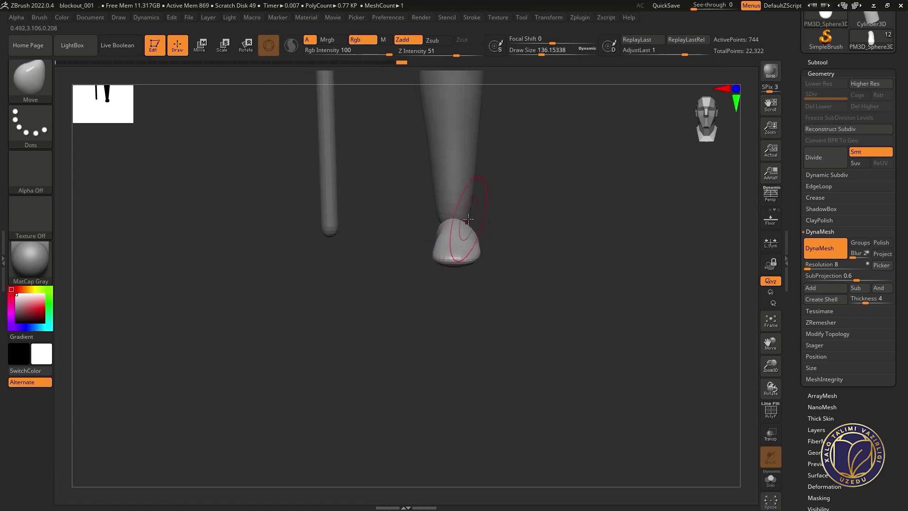
pyautogui.moveTo(481, 225)
pyautogui.mouseDown(button='right')
pyautogui.moveTo(480, 264)
pyautogui.moveTo(493, 202)
pyautogui.mouseUp(button='right')
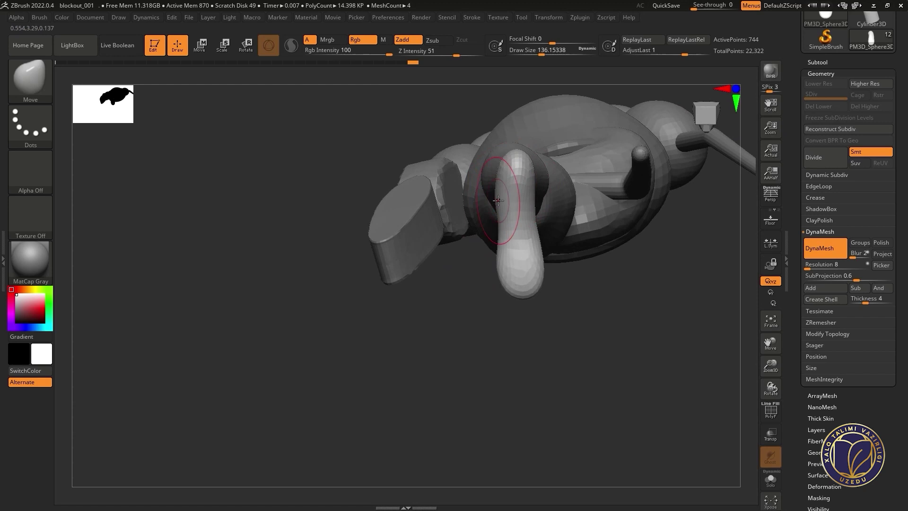
pyautogui.keyDown('alt'); pyautogui.click(499, 170); pyautogui.keyUp('alt')
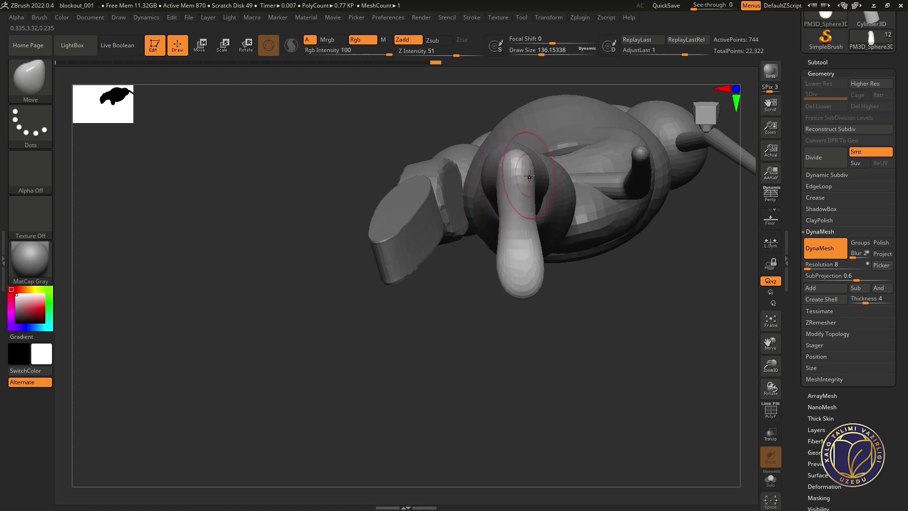
pyautogui.moveTo(529, 176)
pyautogui.mouseDown(button='right')
pyautogui.moveTo(521, 295)
pyautogui.moveTo(562, 292)
pyautogui.mouseUp(button='right')
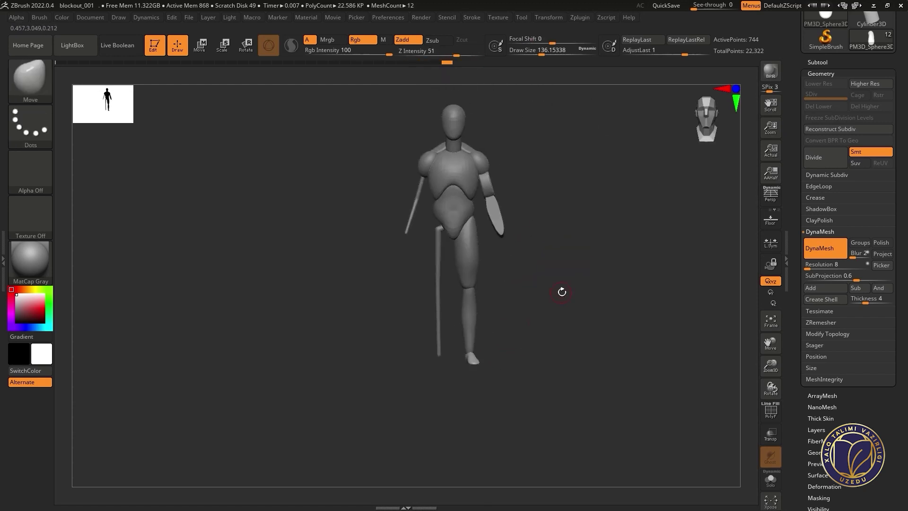
# Step: Start appending a sphere subtool from the subtool list without adding it
pyautogui.click(829, 61)
pyautogui.click(872, 267)
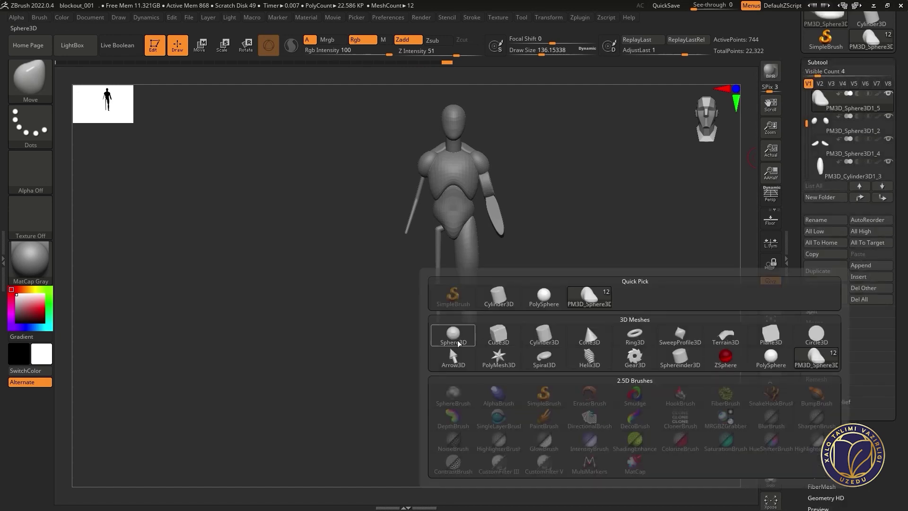
pyautogui.click(454, 334)
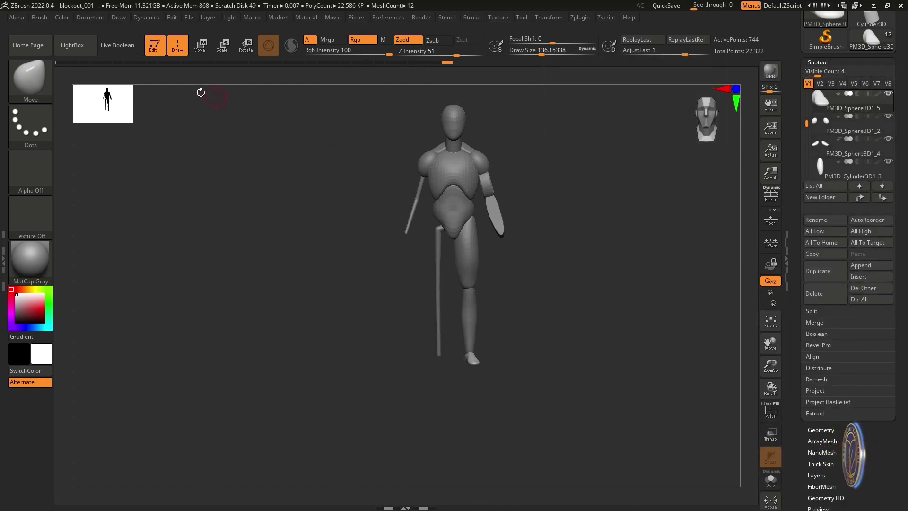
pyautogui.click(90, 17)
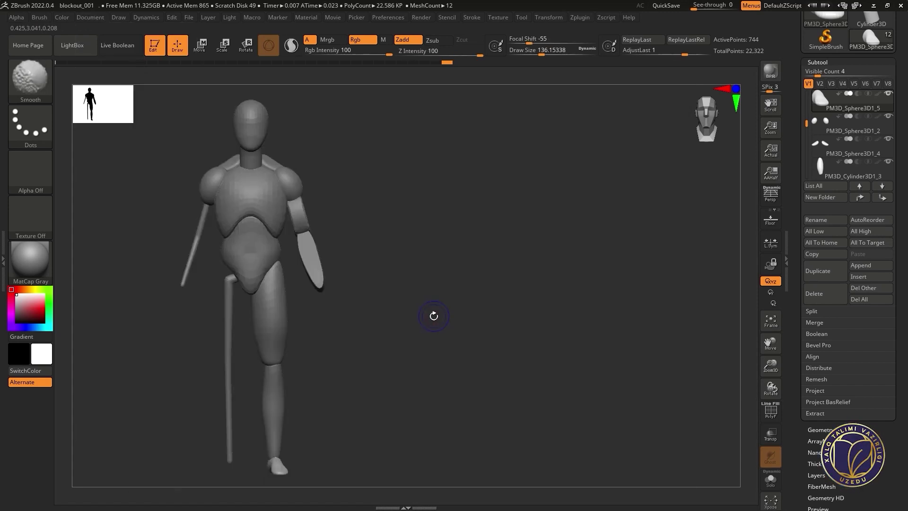
pyautogui.click(820, 61)
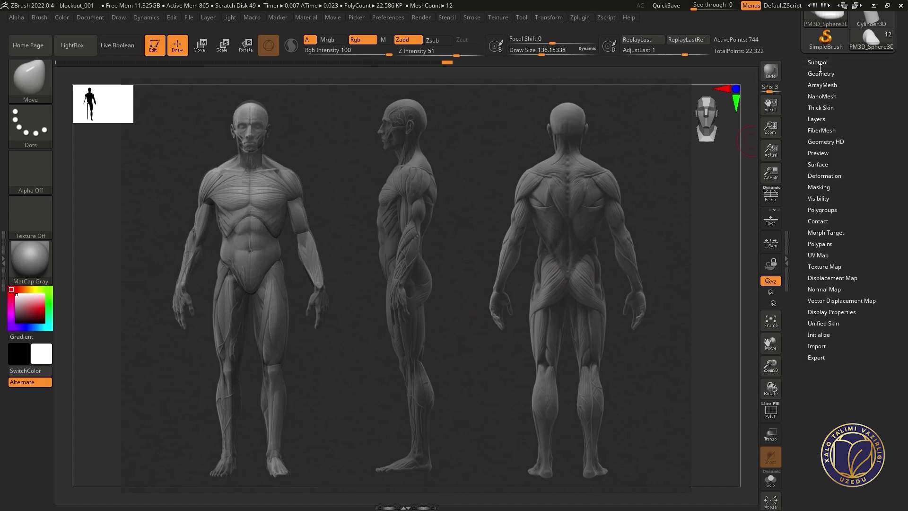
# Step: Try Del Other and cancel it, keeping all twelve pieces
pyautogui.click(817, 62)
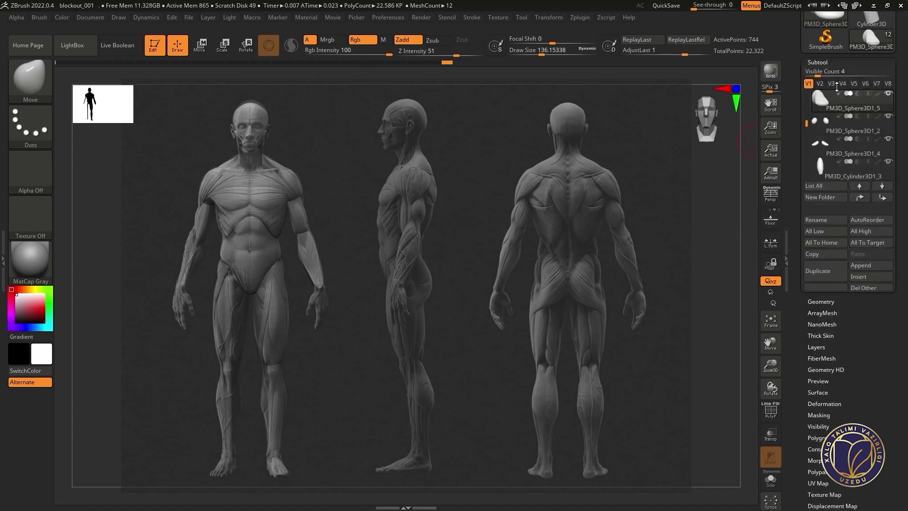
pyautogui.click(871, 287)
pyautogui.moveTo(825, 293)
pyautogui.click(709, 312)
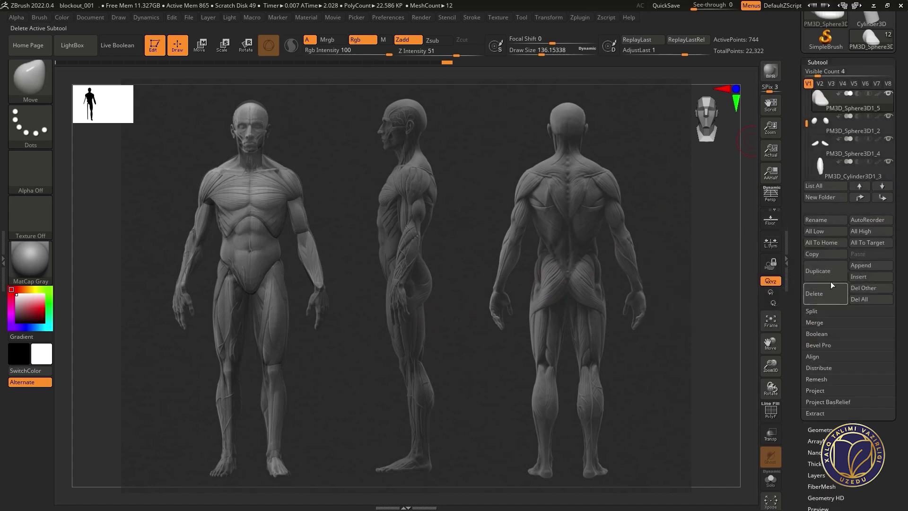
pyautogui.click(866, 276)
# Step: Append a Sphere3D, DynaMesh it at resolution 8, and move and scale it onto the hand
pyautogui.click(453, 339)
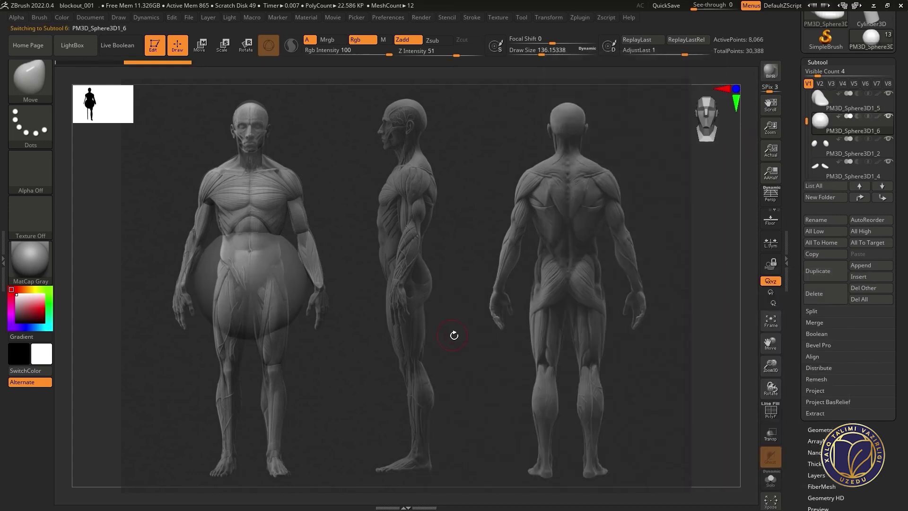
pyautogui.click(819, 62)
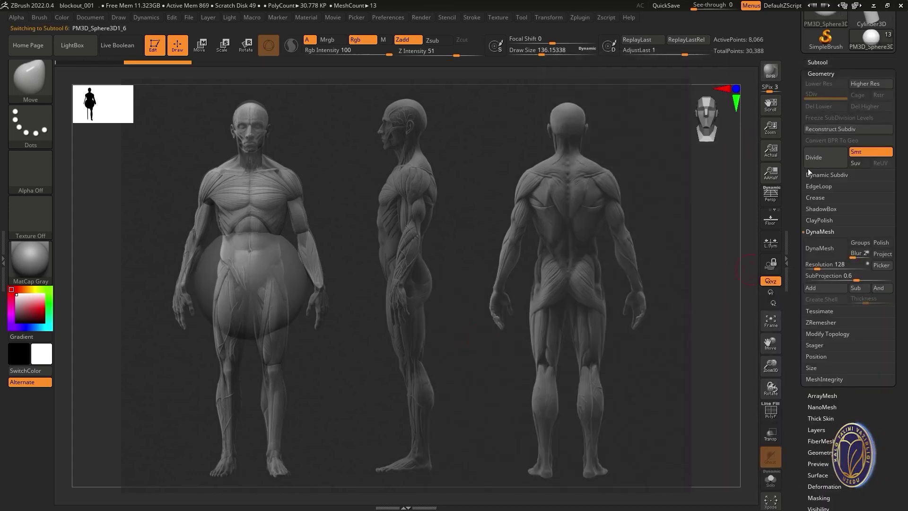
pyautogui.click(827, 256)
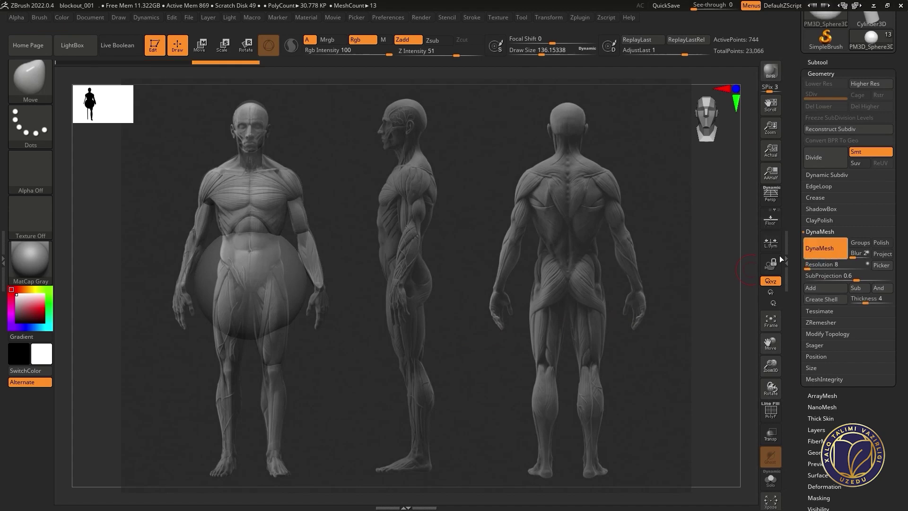
pyautogui.press('r')
pyautogui.moveTo(287, 320); pyautogui.dragTo(364, 352)
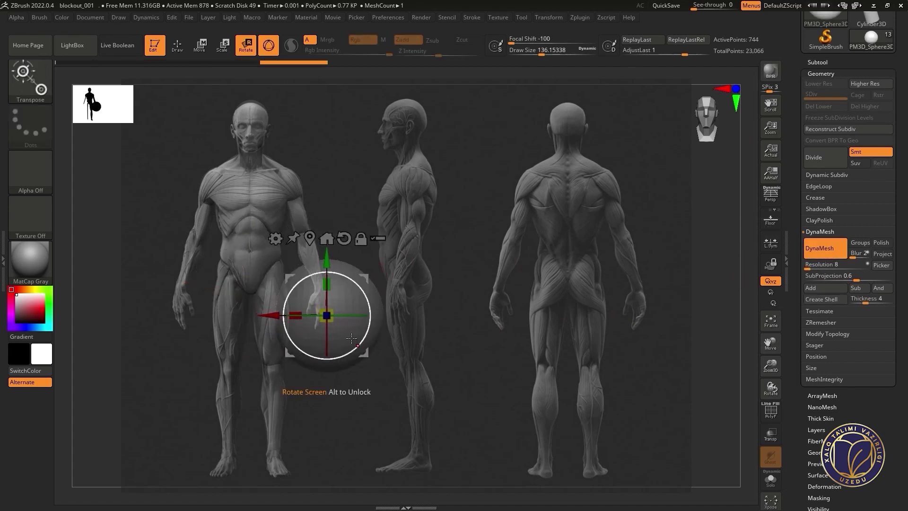
pyautogui.moveTo(327, 316)
pyautogui.mouseDown()
pyautogui.moveTo(283, 317)
pyautogui.moveTo(323, 303)
pyautogui.mouseUp()
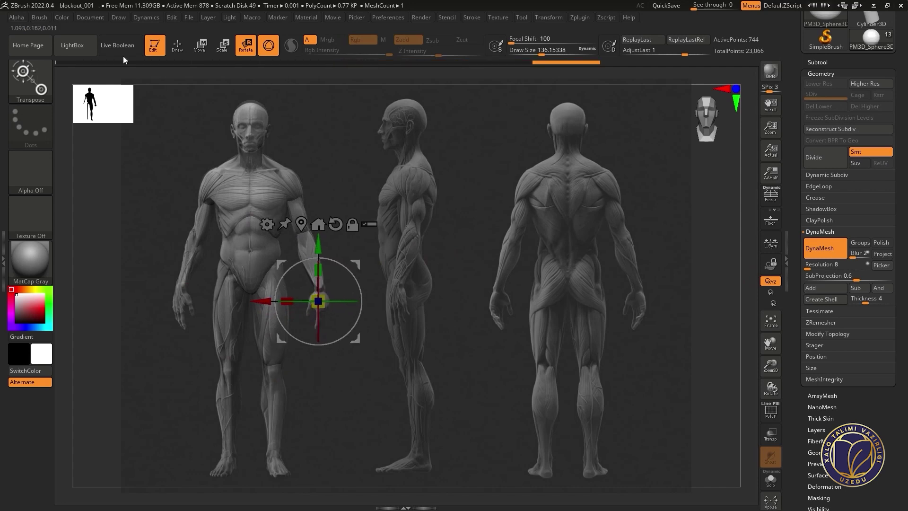
# Step: Nudge the hand sphere into place and review it from front and side views
pyautogui.click(90, 17)
pyautogui.click(169, 370)
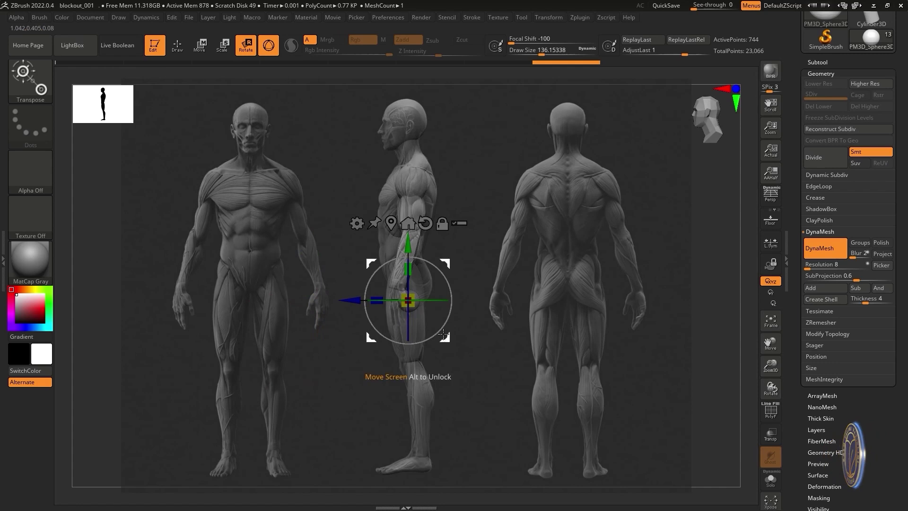
pyautogui.moveTo(445, 335); pyautogui.dragTo(434, 334)
pyautogui.press('q')
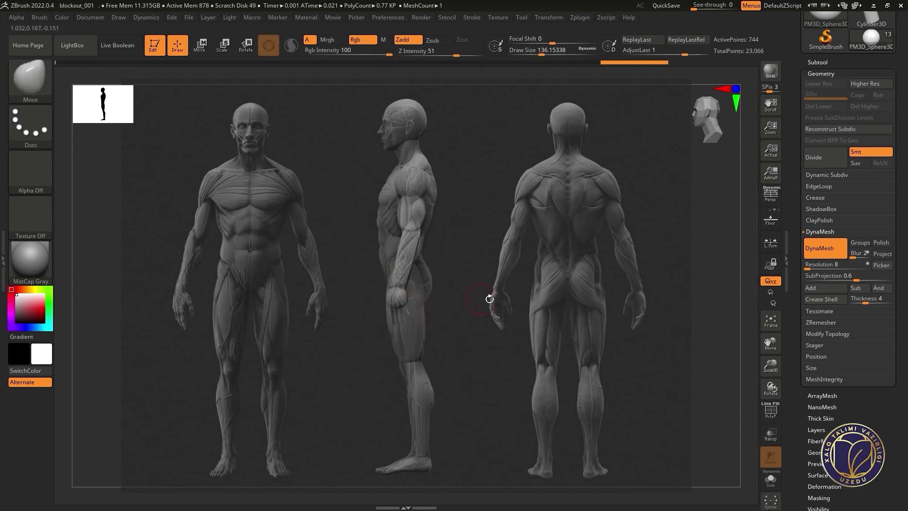
pyautogui.moveTo(437, 306)
pyautogui.mouseDown()
pyautogui.moveTo(374, 323)
pyautogui.moveTo(386, 325)
pyautogui.moveTo(329, 301)
pyautogui.moveTo(369, 317)
pyautogui.moveTo(397, 279)
pyautogui.mouseUp()
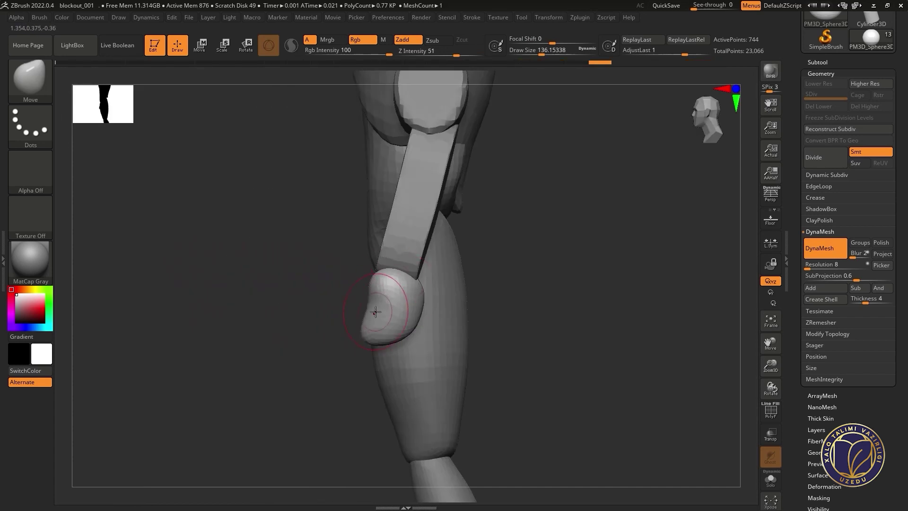
pyautogui.moveTo(419, 326)
pyautogui.keyDown('shift'); pyautogui.mouseDown()
pyautogui.moveTo(396, 294)
pyautogui.moveTo(398, 316)
pyautogui.moveTo(437, 308)
pyautogui.mouseUp(); pyautogui.keyUp('shift')
pyautogui.moveTo(349, 337)
pyautogui.mouseDown()
pyautogui.moveTo(398, 318)
pyautogui.moveTo(420, 290)
pyautogui.moveTo(385, 284)
pyautogui.moveTo(406, 289)
pyautogui.moveTo(365, 264)
pyautogui.moveTo(392, 273)
pyautogui.moveTo(375, 310)
pyautogui.moveTo(375, 300)
pyautogui.moveTo(432, 298)
pyautogui.moveTo(413, 298)
pyautogui.mouseUp()
pyautogui.keyDown('alt'); pyautogui.click(416, 296); pyautogui.keyUp('alt')
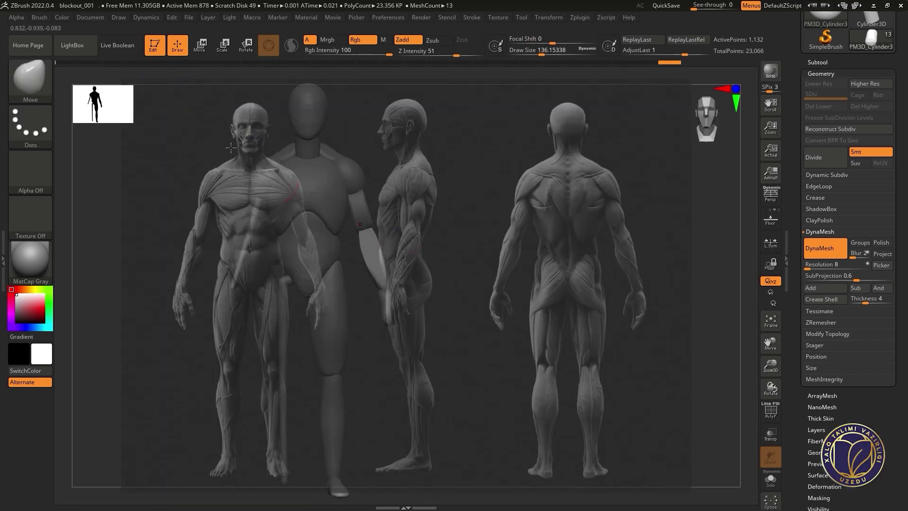
# Step: Select the hand sphere and switch the reference to the ZAppLink side view
pyautogui.click(88, 19)
pyautogui.click(100, 368)
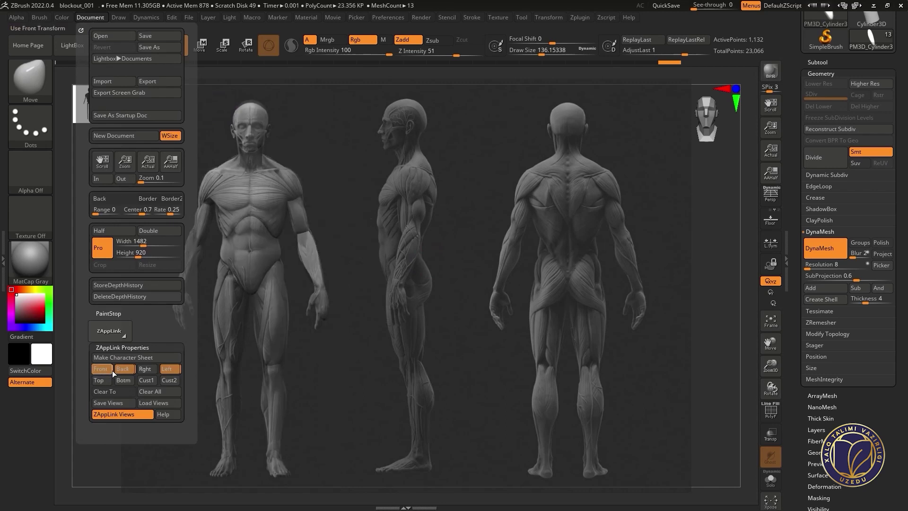
pyautogui.keyDown('alt'); pyautogui.click(323, 312); pyautogui.keyUp('alt')
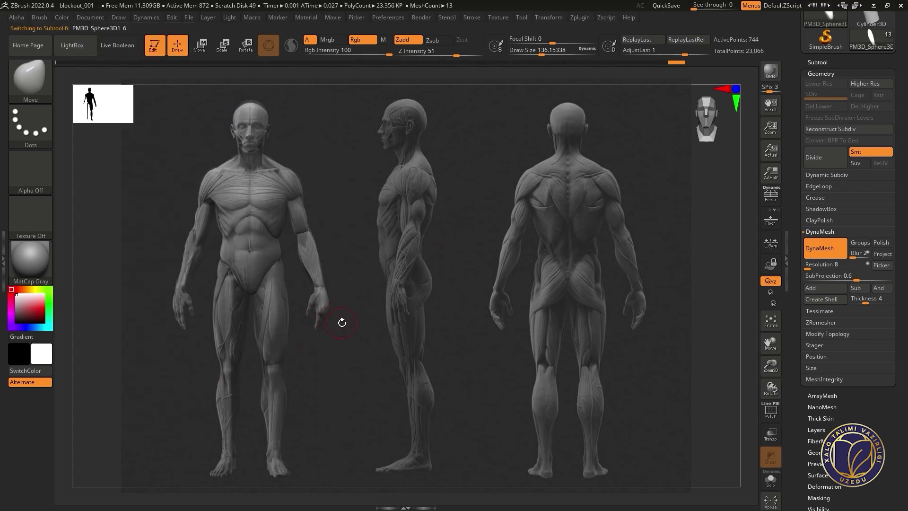
pyautogui.moveTo(342, 323); pyautogui.dragTo(339, 323)
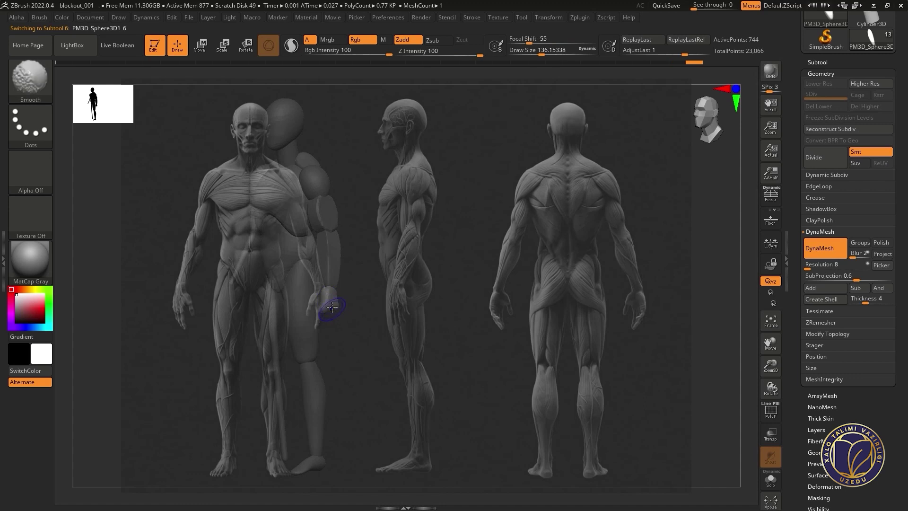
pyautogui.click(85, 23)
pyautogui.click(98, 370)
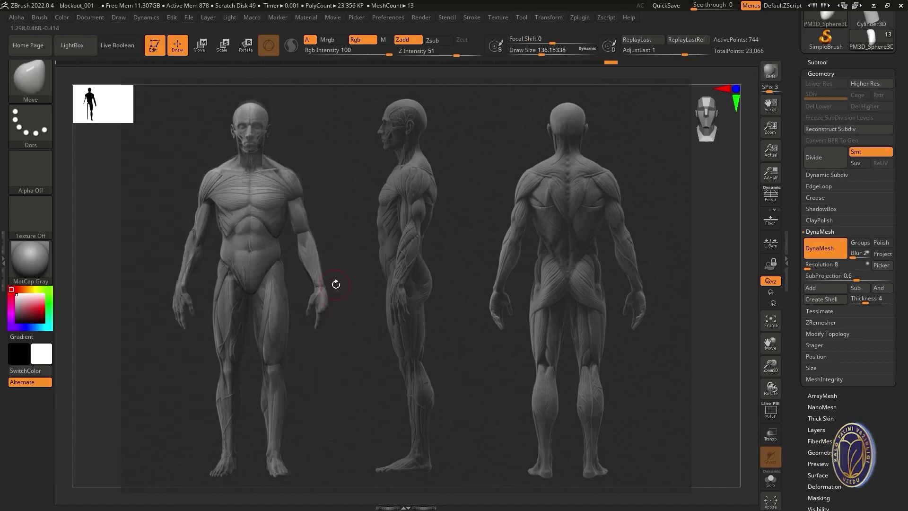
pyautogui.click(90, 18)
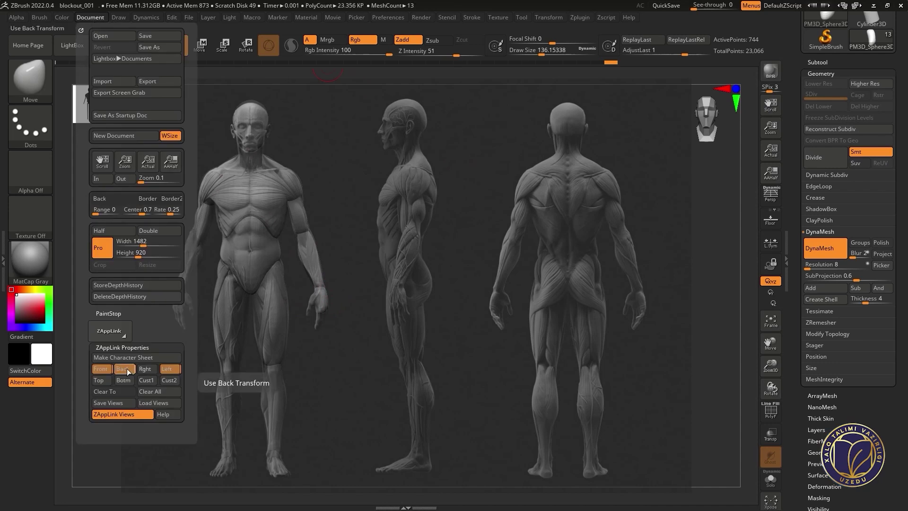
pyautogui.click(171, 368)
# Step: Push the hand against the side reference with a ~172 Move brush and smooth it
pyautogui.moveTo(384, 294); pyautogui.dragTo(393, 291)
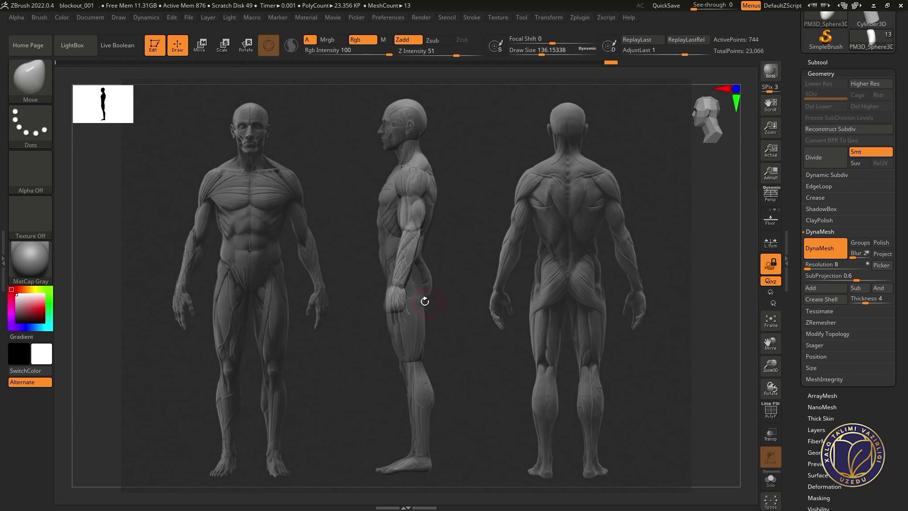
pyautogui.press('space')
pyautogui.moveTo(395, 254); pyautogui.dragTo(398, 254)
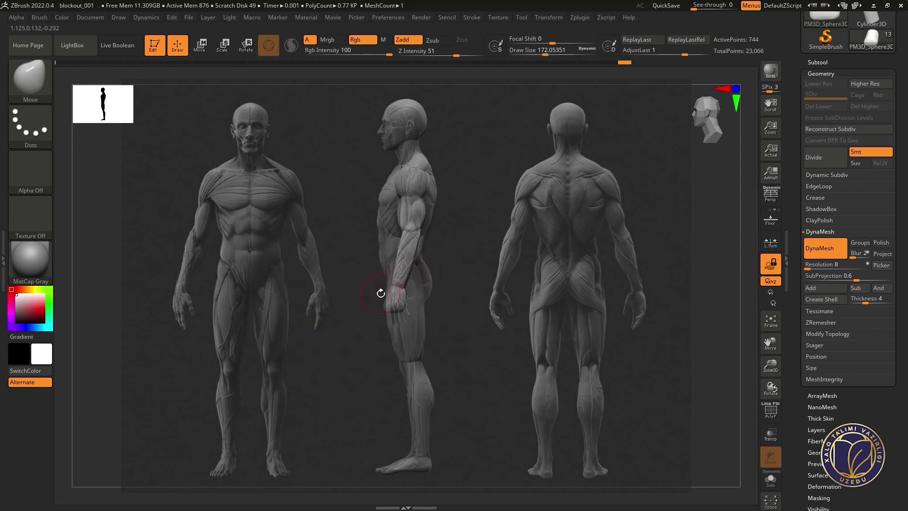
pyautogui.press('shift')
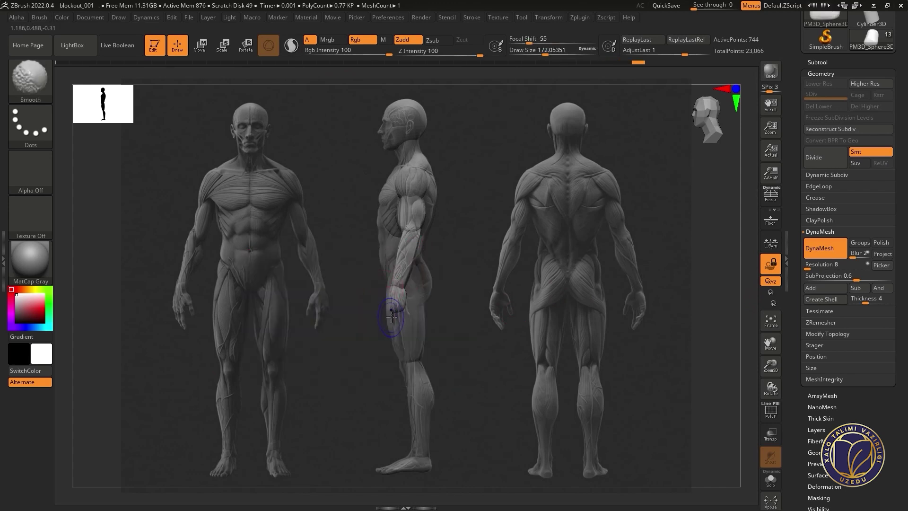
pyautogui.press('shift')
# Step: Reshape and smooth the shoulder sphere and upper arm with a ~228 brush to match the reference
pyautogui.keyDown('alt'); pyautogui.click(403, 292); pyautogui.keyUp('alt')
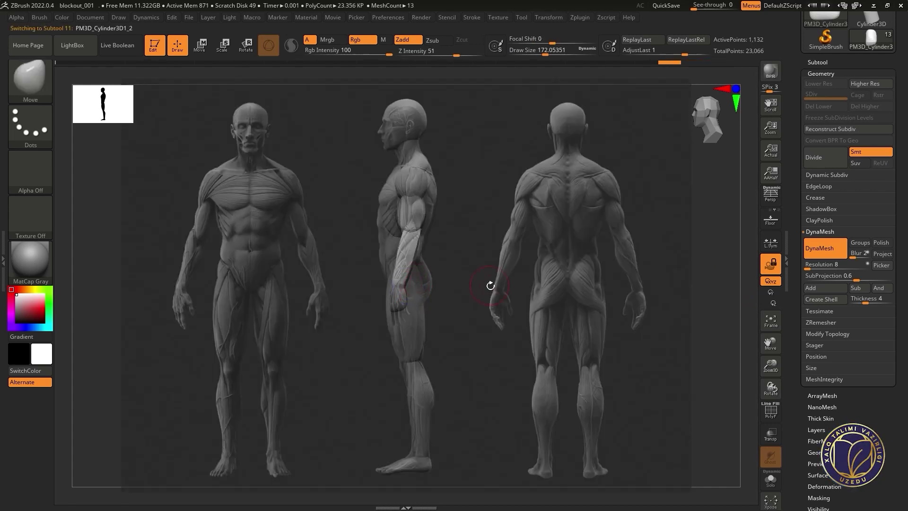
pyautogui.keyDown('alt'); pyautogui.click(440, 215); pyautogui.keyUp('alt')
pyautogui.press('space')
pyautogui.moveTo(439, 215); pyautogui.dragTo(435, 216)
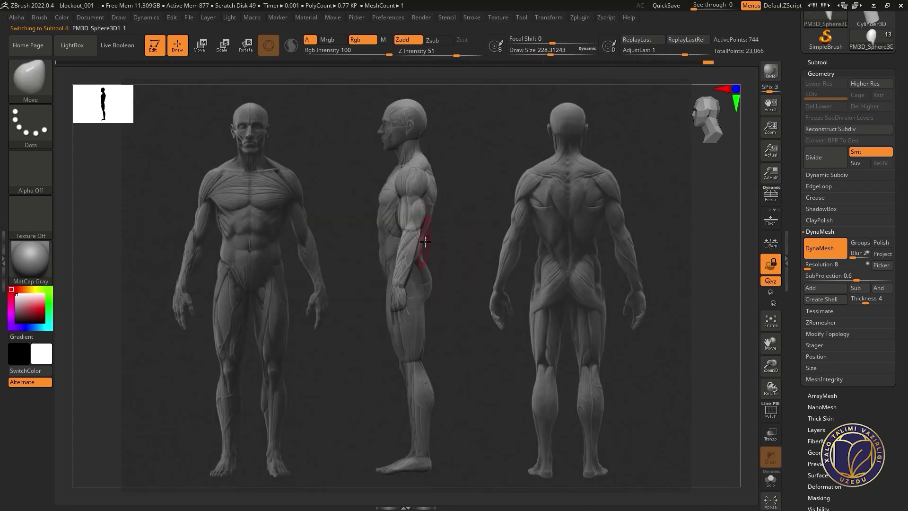
pyautogui.press('shift')
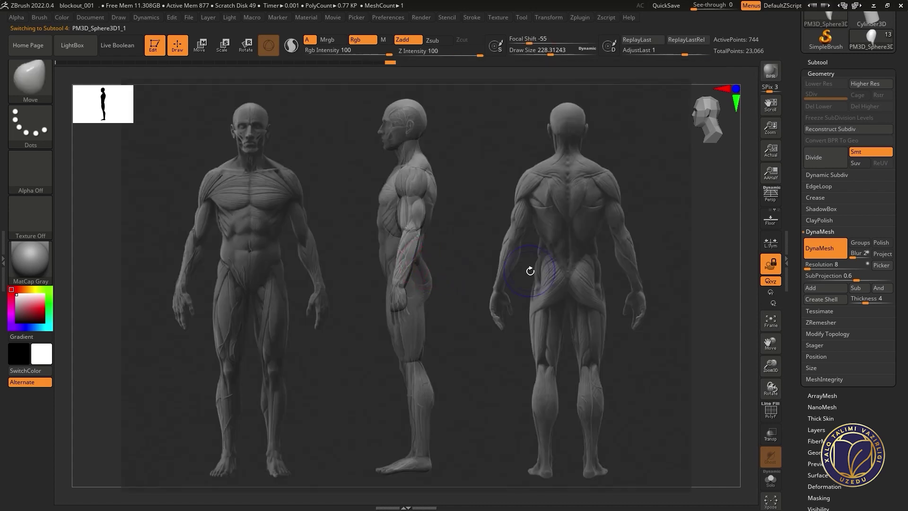
pyautogui.moveTo(428, 244)
pyautogui.mouseDown()
pyautogui.moveTo(475, 260)
pyautogui.moveTo(440, 263)
pyautogui.moveTo(469, 260)
pyautogui.mouseUp()
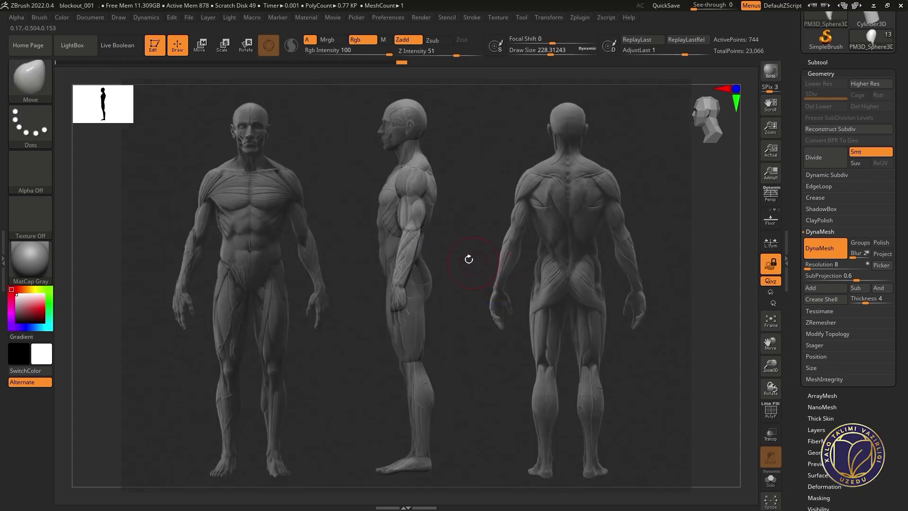
pyautogui.keyDown('alt'); pyautogui.click(400, 216); pyautogui.keyUp('alt')
pyautogui.moveTo(427, 214); pyautogui.dragTo(428, 208)
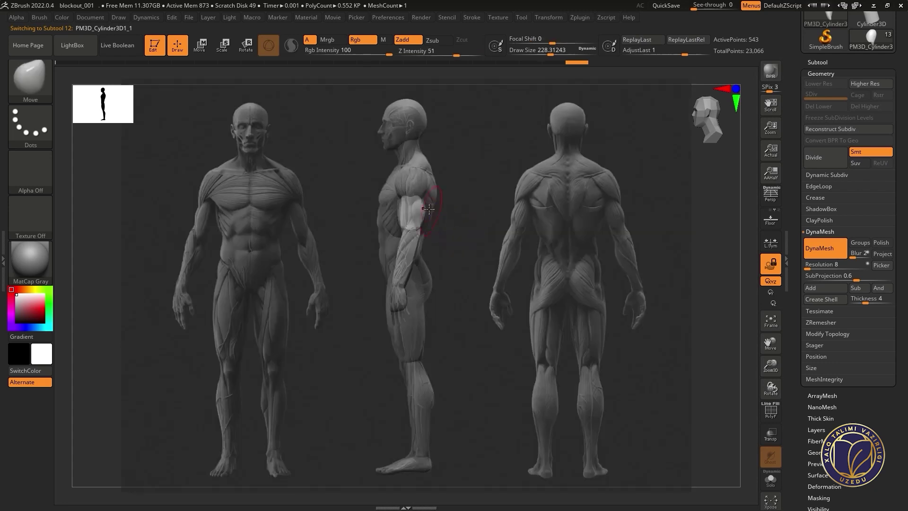
pyautogui.keyDown('alt'); pyautogui.click(410, 194); pyautogui.keyUp('alt')
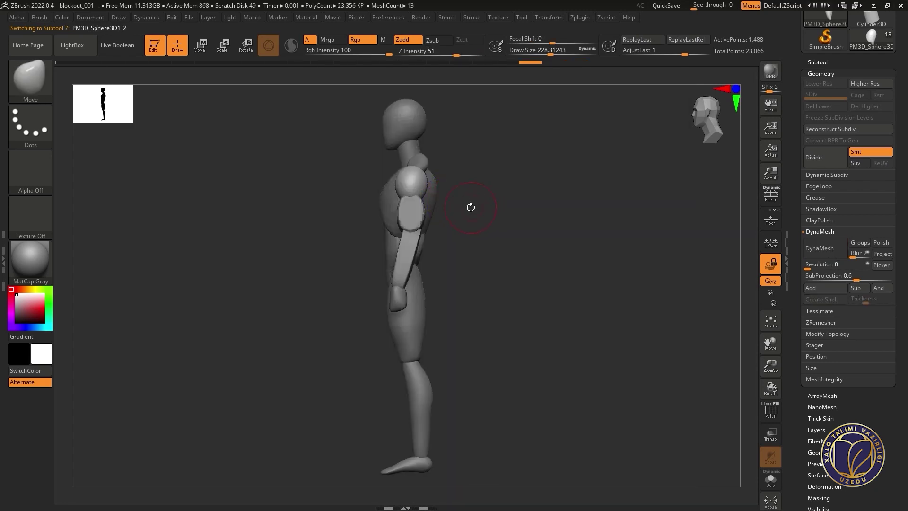
pyautogui.moveTo(733, 260)
pyautogui.mouseDown()
pyautogui.moveTo(578, 253)
pyautogui.moveTo(478, 184)
pyautogui.mouseUp()
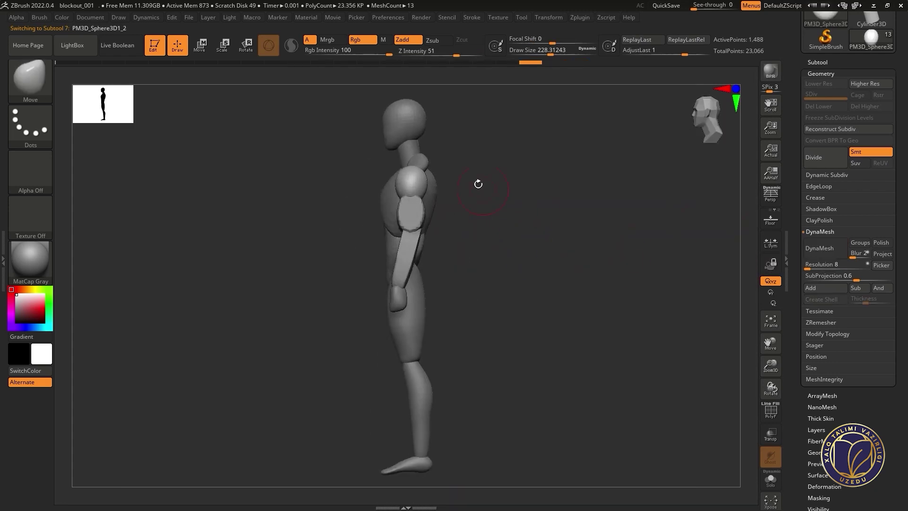
pyautogui.keyDown('alt'); pyautogui.click(420, 145); pyautogui.keyUp('alt')
pyautogui.keyDown('ctrl'); pyautogui.moveTo(435, 143); pyautogui.dragTo(521, 177, button='right'); pyautogui.keyUp('ctrl')
pyautogui.moveTo(521, 176); pyautogui.dragTo(432, 202)
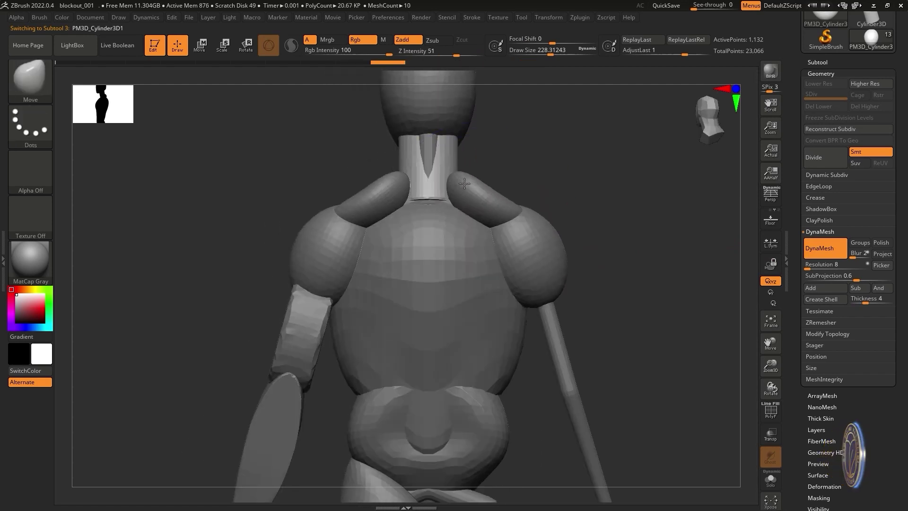
pyautogui.keyDown('alt'); pyautogui.click(394, 163); pyautogui.keyUp('alt')
pyautogui.moveTo(394, 163); pyautogui.dragTo(544, 236)
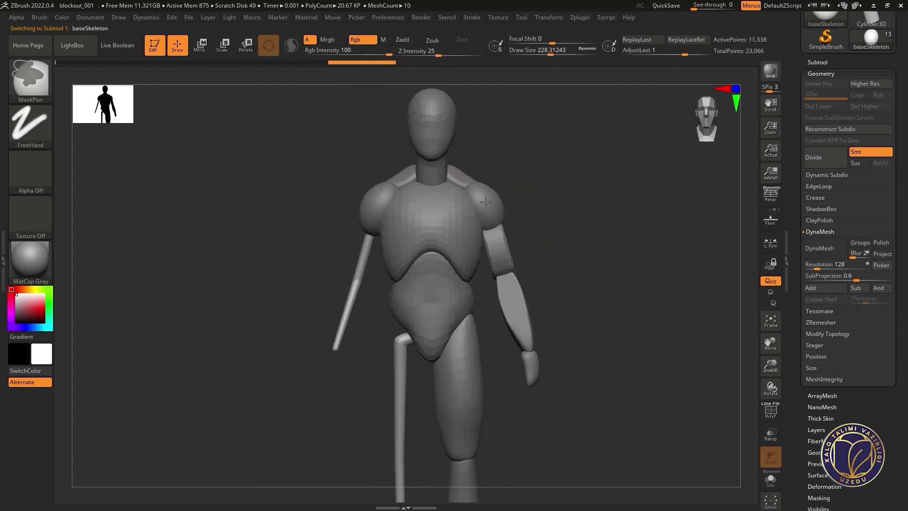
pyautogui.keyDown('ctrl'); pyautogui.moveTo(544, 236); pyautogui.dragTo(574, 300, button='right'); pyautogui.keyUp('ctrl')
pyautogui.moveTo(574, 300)
pyautogui.mouseDown()
pyautogui.moveTo(441, 288)
pyautogui.moveTo(539, 290)
pyautogui.moveTo(570, 275)
pyautogui.moveTo(525, 279)
pyautogui.mouseUp()
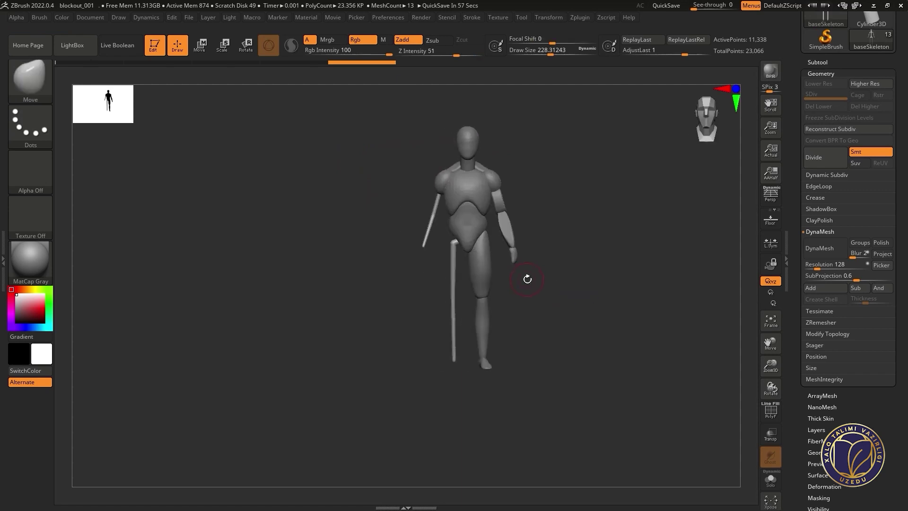
pyautogui.moveTo(470, 199)
pyautogui.mouseDown()
pyautogui.moveTo(466, 173)
pyautogui.moveTo(477, 178)
pyautogui.moveTo(382, 187)
pyautogui.mouseUp()
pyautogui.moveTo(397, 197)
pyautogui.keyDown('ctrl'); pyautogui.mouseDown(button='right')
pyautogui.moveTo(396, 345)
pyautogui.moveTo(406, 314)
pyautogui.moveTo(479, 300)
pyautogui.mouseUp(button='right'); pyautogui.keyUp('ctrl')
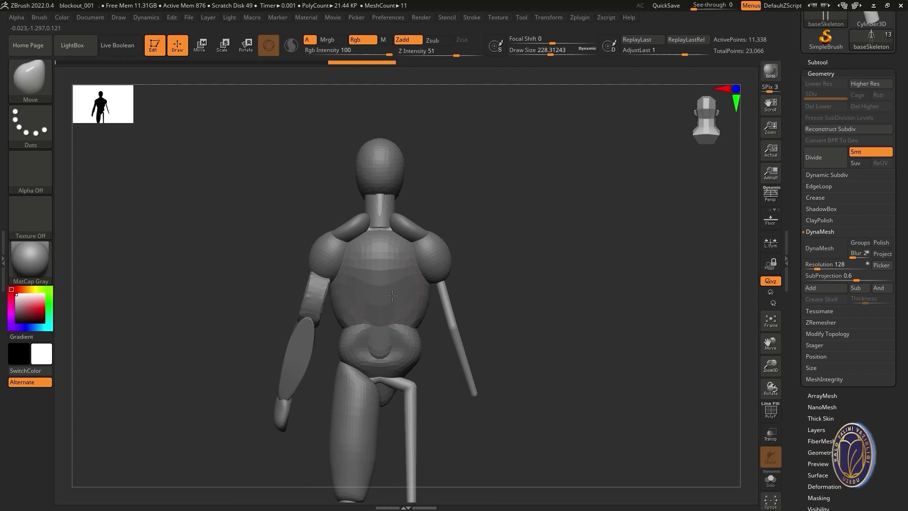
pyautogui.keyDown('alt'); pyautogui.click(456, 294); pyautogui.keyUp('alt')
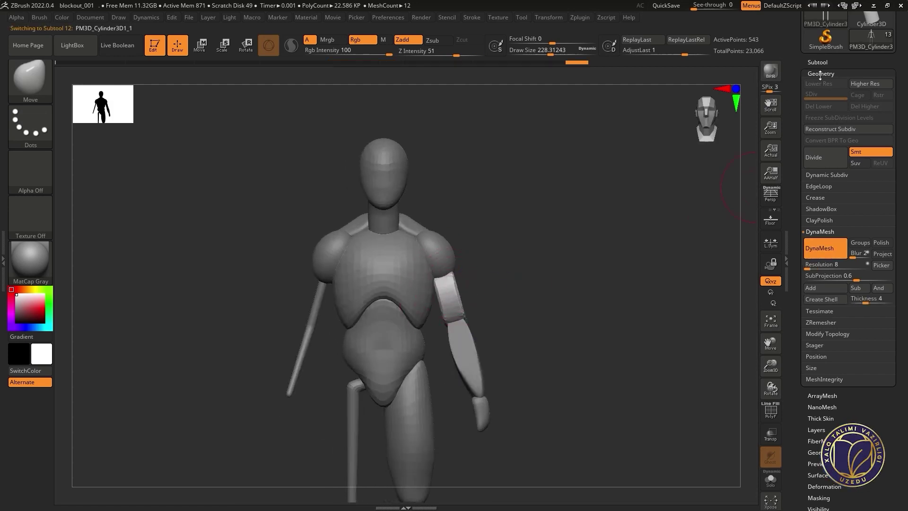
# Step: Mirror And Weld the forearm onto the opposite arm
pyautogui.click(828, 334)
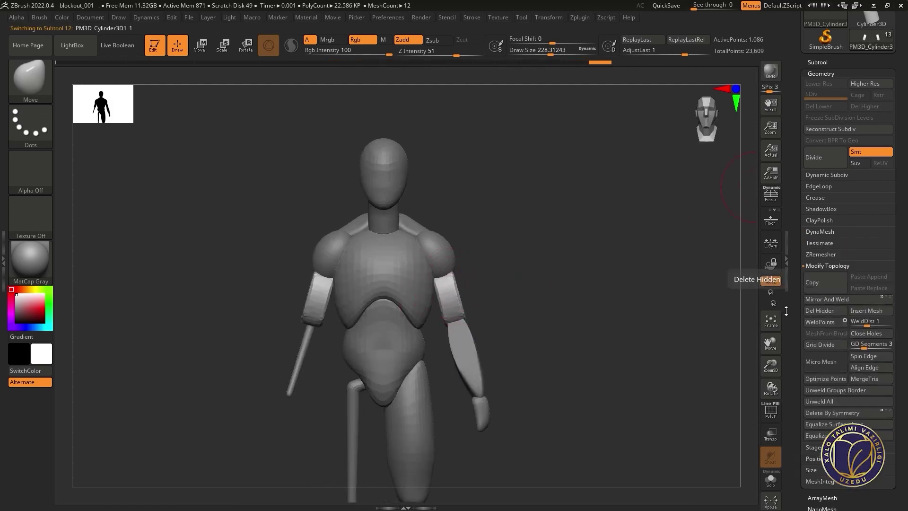
pyautogui.keyDown('alt'); pyautogui.click(467, 361); pyautogui.keyUp('alt')
pyautogui.click(835, 301)
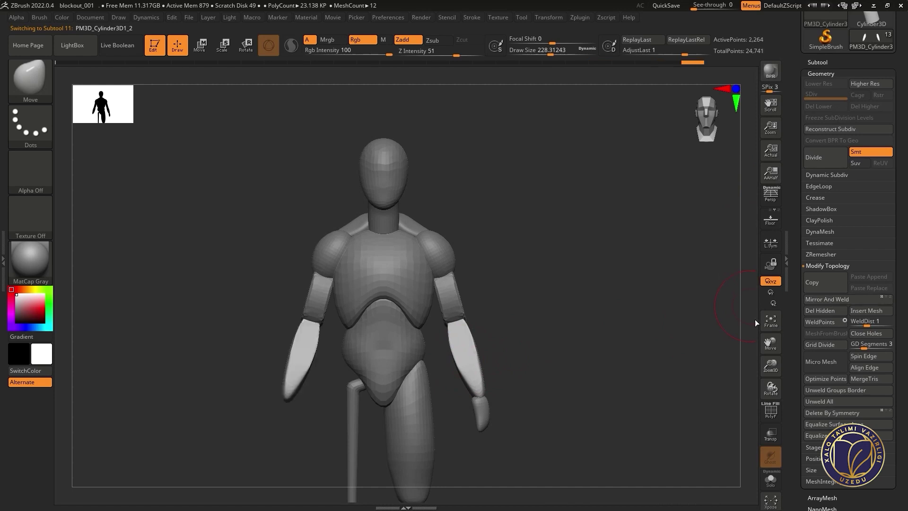
pyautogui.keyDown('alt'); pyautogui.click(453, 299); pyautogui.keyUp('alt')
pyautogui.keyDown('alt'); pyautogui.click(462, 346); pyautogui.keyUp('alt')
pyautogui.press('s')
pyautogui.keyDown('alt'); pyautogui.click(483, 410); pyautogui.keyUp('alt')
# Step: Mirror And Weld the thigh, undoing and retrying until it mirrors across the centre
pyautogui.keyDown('alt'); pyautogui.moveTo(544, 407); pyautogui.dragTo(543, 298); pyautogui.keyUp('alt')
pyautogui.keyDown('alt'); pyautogui.click(397, 331); pyautogui.keyUp('alt')
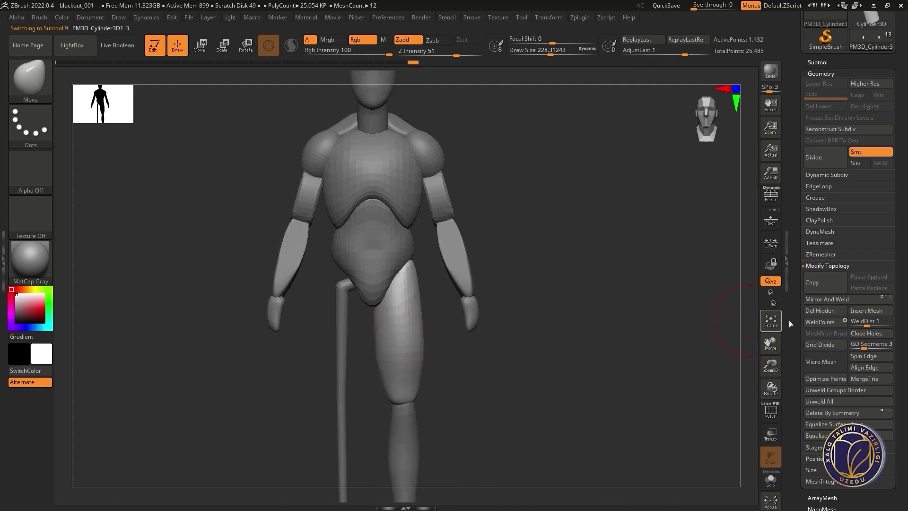
pyautogui.click(824, 301)
pyautogui.hotkey('ctrl', 'z')
pyautogui.hotkey('ctrl', 'z')
pyautogui.hotkey('ctrl', 'shift', 'z')
pyautogui.press('x')
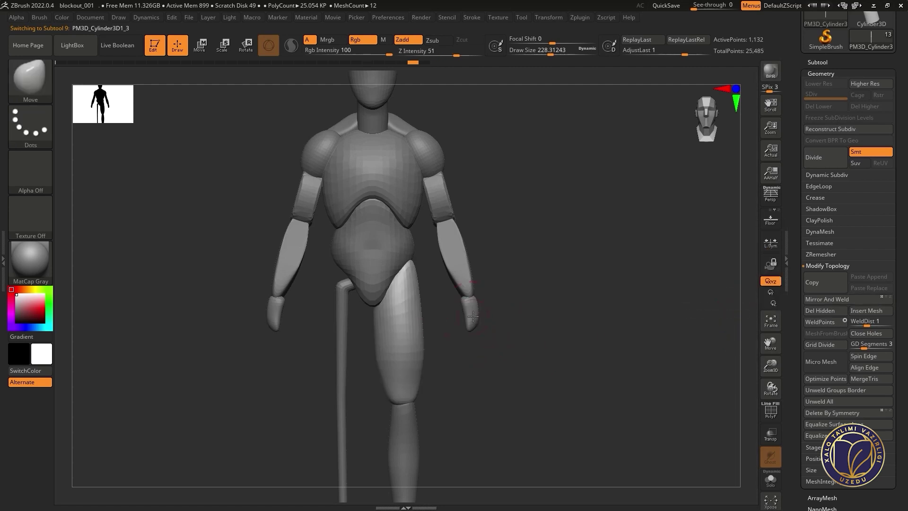
pyautogui.click(882, 300)
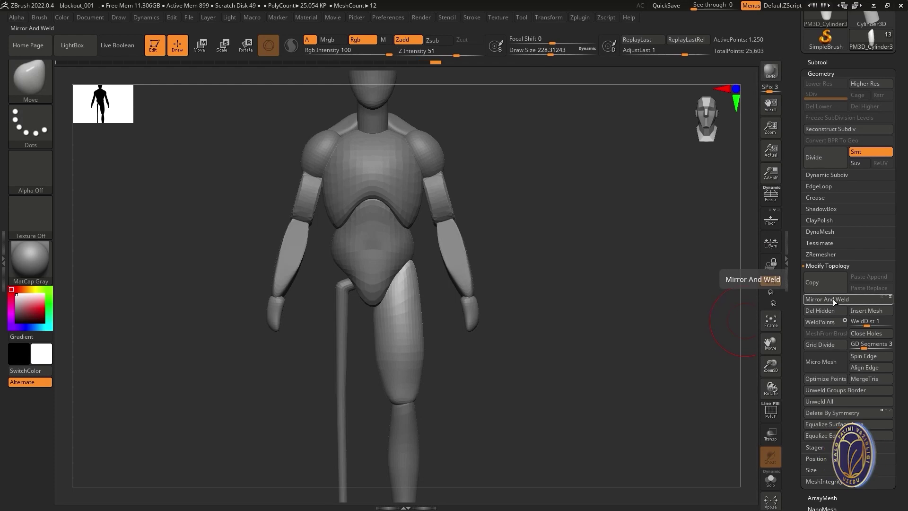
pyautogui.hotkey('ctrl', 'z')
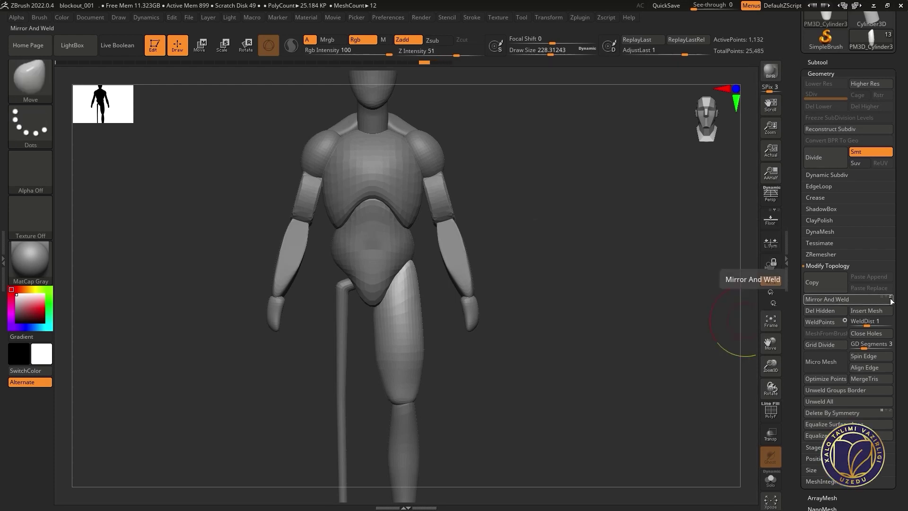
pyautogui.hotkey('ctrl', 'z')
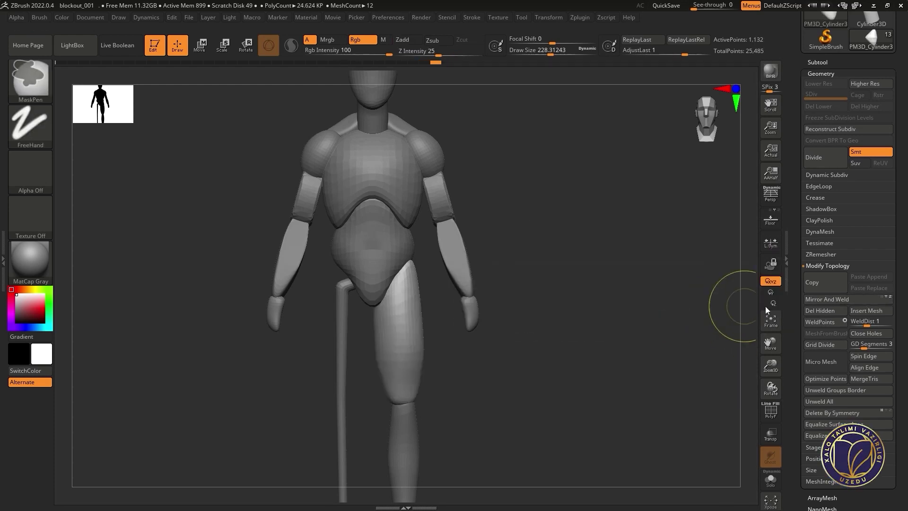
pyautogui.click(889, 301)
pyautogui.hotkey('ctrl', 'z')
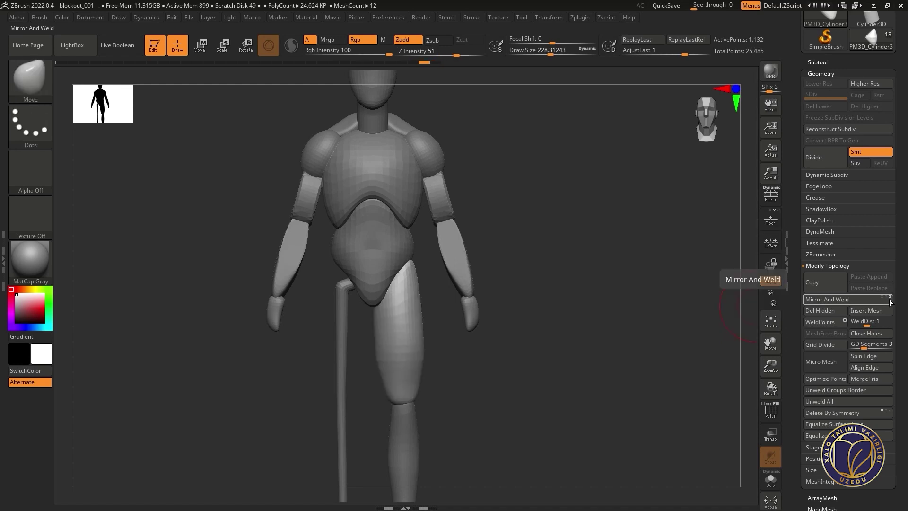
pyautogui.click(883, 300)
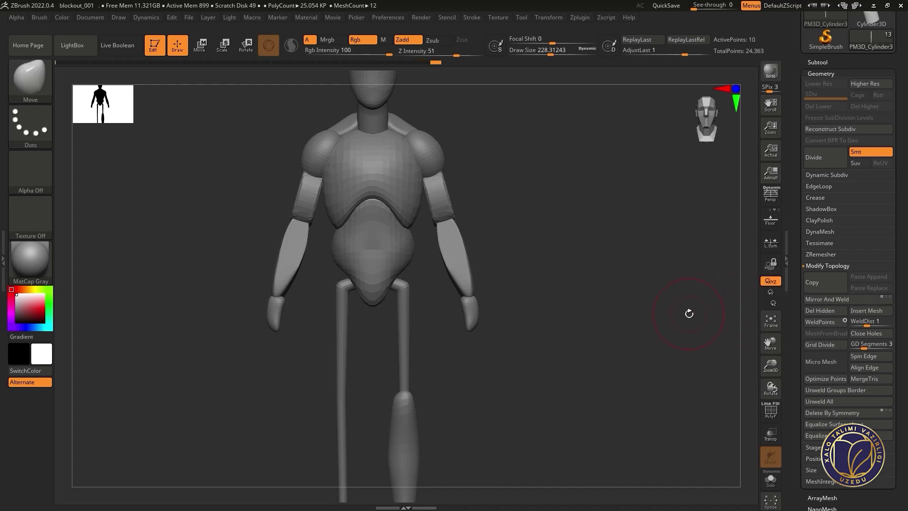
# Step: Restore the thick thigh and Mirror And Weld the lower leg to the left side
pyautogui.press('w')
pyautogui.moveTo(662, 343); pyautogui.dragTo(463, 343)
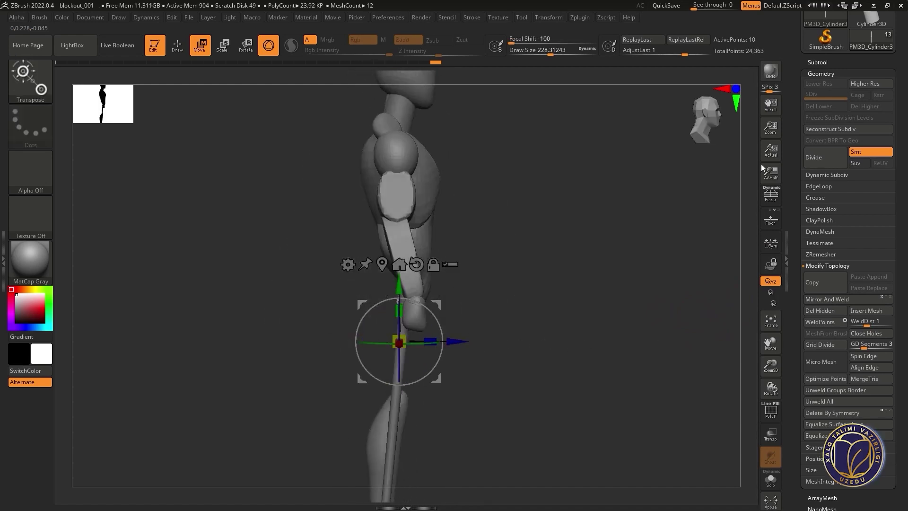
pyautogui.click(817, 62)
pyautogui.moveTo(806, 130); pyautogui.dragTo(807, 136)
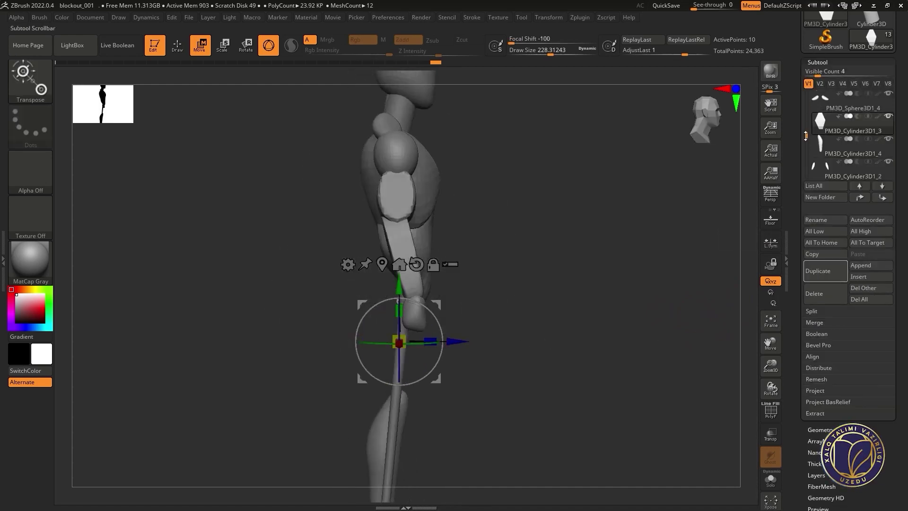
pyautogui.moveTo(592, 267); pyautogui.dragTo(519, 280)
pyautogui.keyDown('ctrl'); pyautogui.moveTo(351, 344); pyautogui.dragTo(473, 346); pyautogui.keyUp('ctrl')
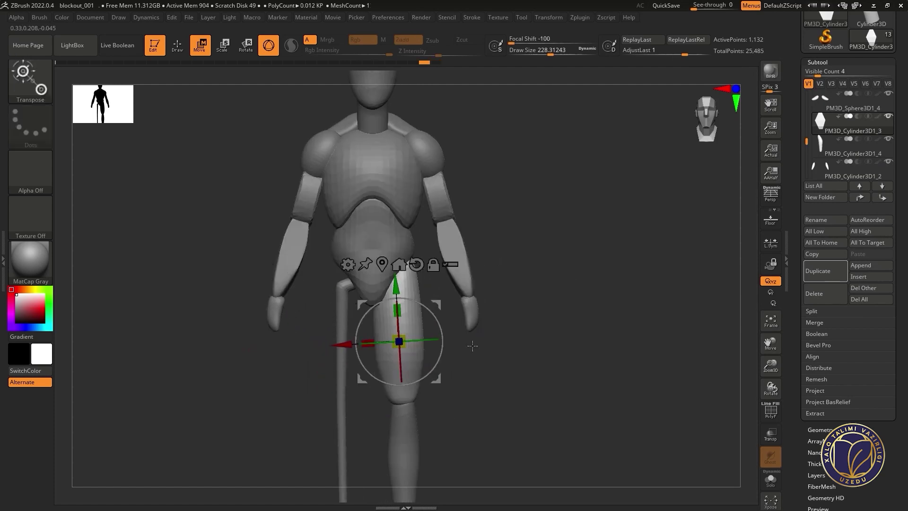
pyautogui.press('q')
pyautogui.keyDown('alt'); pyautogui.click(416, 374); pyautogui.keyUp('alt')
pyautogui.keyDown('alt'); pyautogui.moveTo(447, 432); pyautogui.dragTo(473, 349); pyautogui.keyUp('alt')
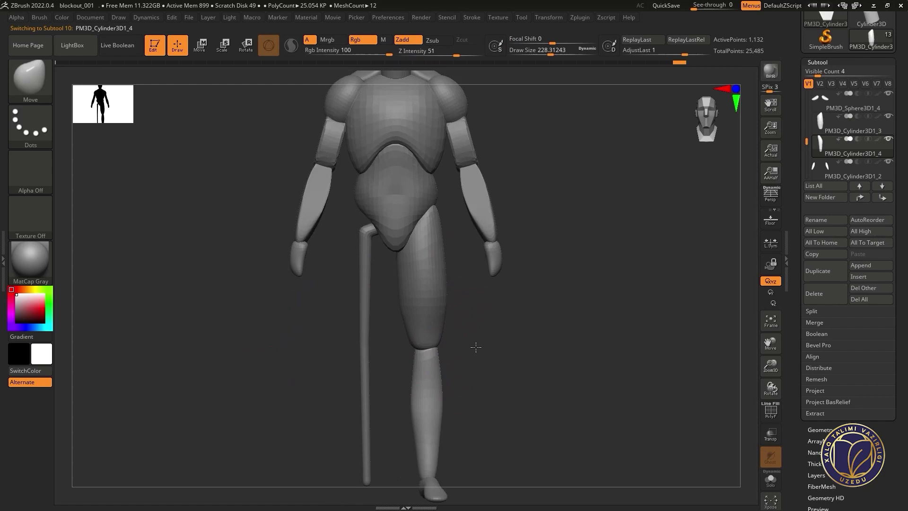
pyautogui.click(824, 60)
pyautogui.click(823, 73)
pyautogui.click(839, 299)
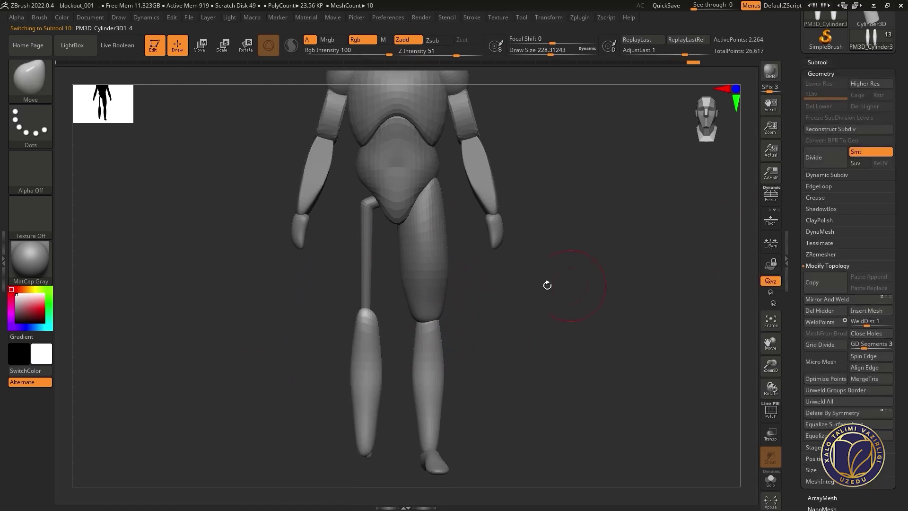
# Step: Move the thigh onto the left leg with the gizmo and Mirror And Weld it
pyautogui.keyDown('alt'); pyautogui.click(421, 274); pyautogui.keyUp('alt')
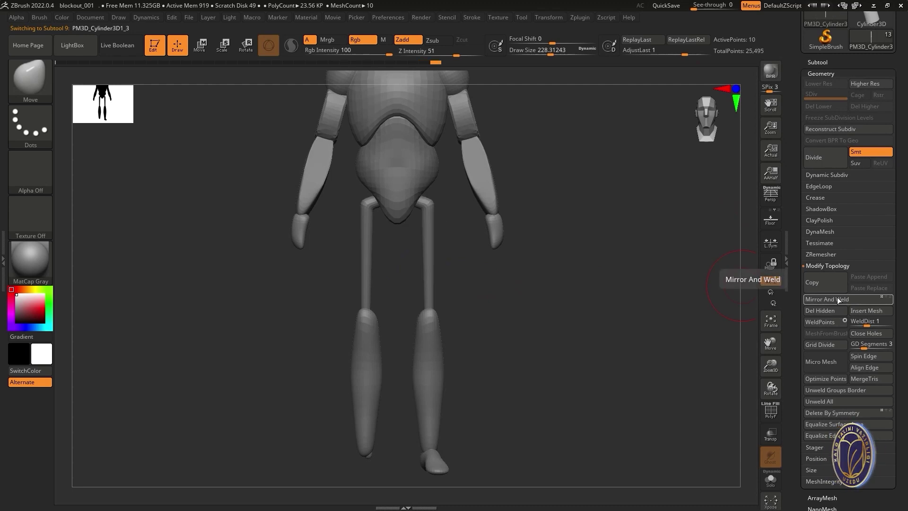
pyautogui.press('w')
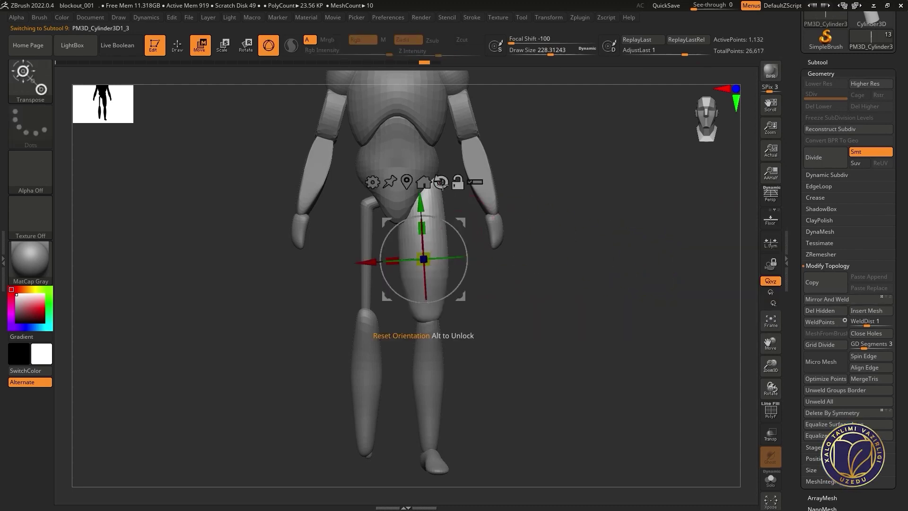
pyautogui.moveTo(459, 256); pyautogui.dragTo(390, 255)
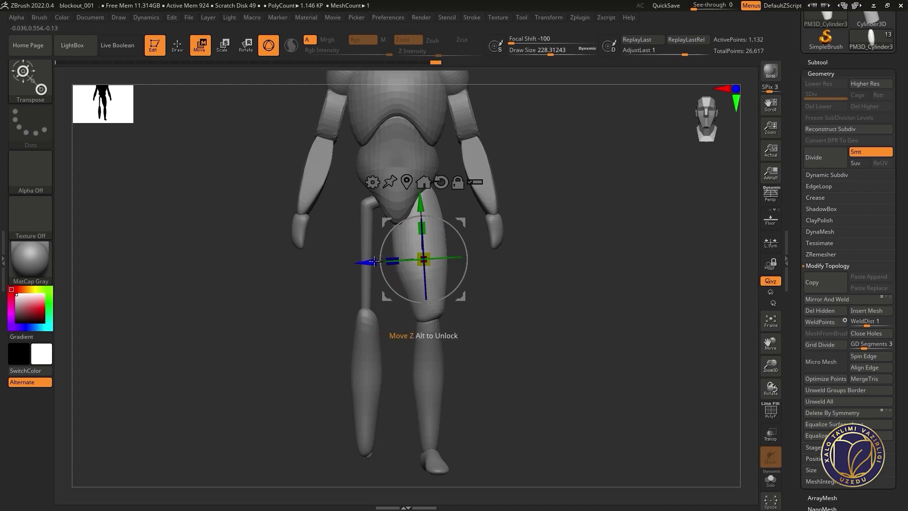
pyautogui.moveTo(374, 262); pyautogui.dragTo(317, 259)
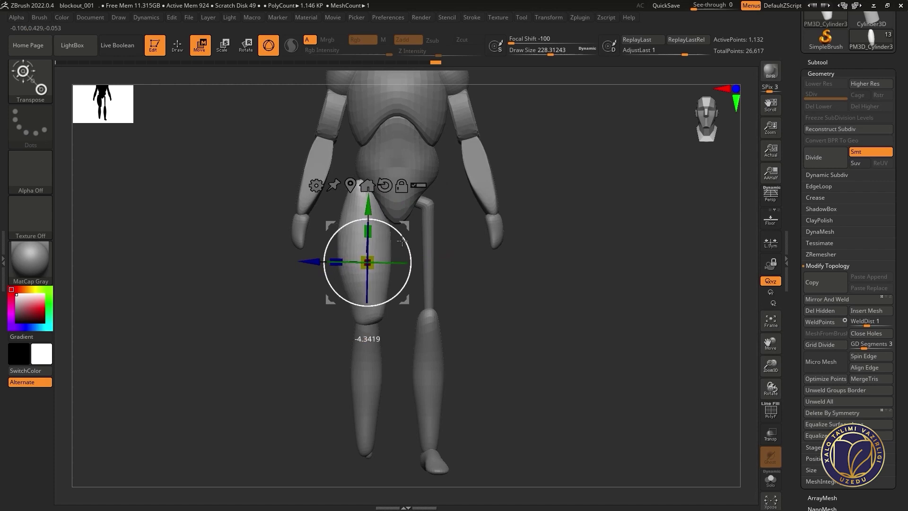
pyautogui.moveTo(404, 244)
pyautogui.keyDown('shift'); pyautogui.mouseDown()
pyautogui.moveTo(480, 241)
pyautogui.moveTo(462, 244)
pyautogui.mouseUp(); pyautogui.keyUp('shift')
pyautogui.click(845, 299)
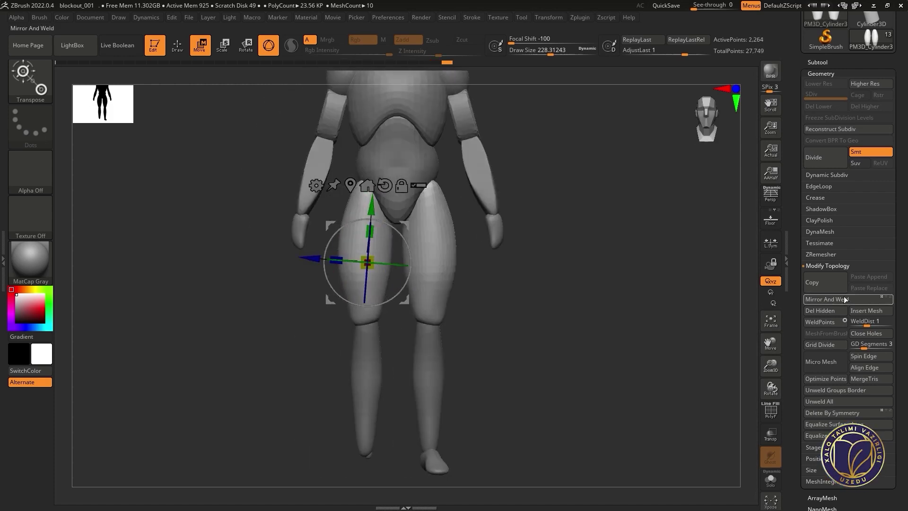
# Step: Select the foot, frame the figure and save the project, overwriting the existing file
pyautogui.press('q')
pyautogui.keyDown('alt'); pyautogui.click(445, 397); pyautogui.keyUp('alt')
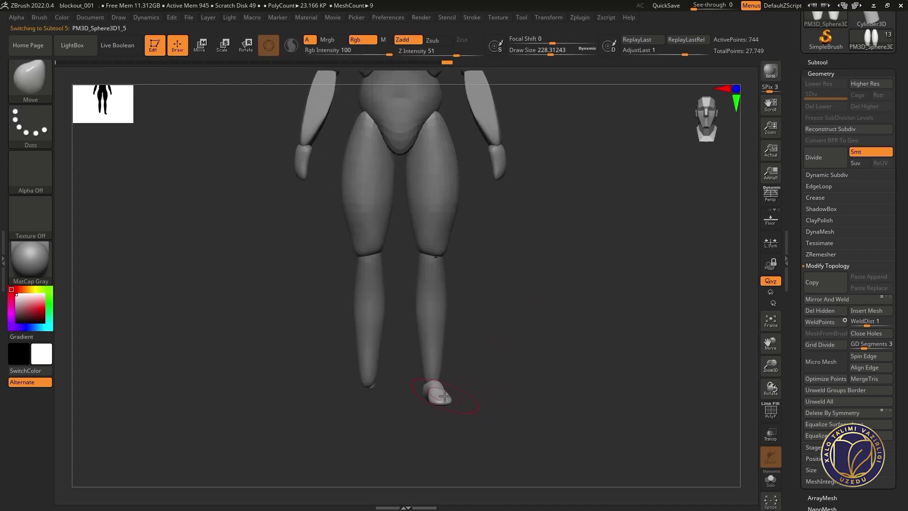
pyautogui.press('f')
pyautogui.keyDown('shift'); pyautogui.moveTo(497, 263); pyautogui.dragTo(652, 258); pyautogui.keyUp('shift')
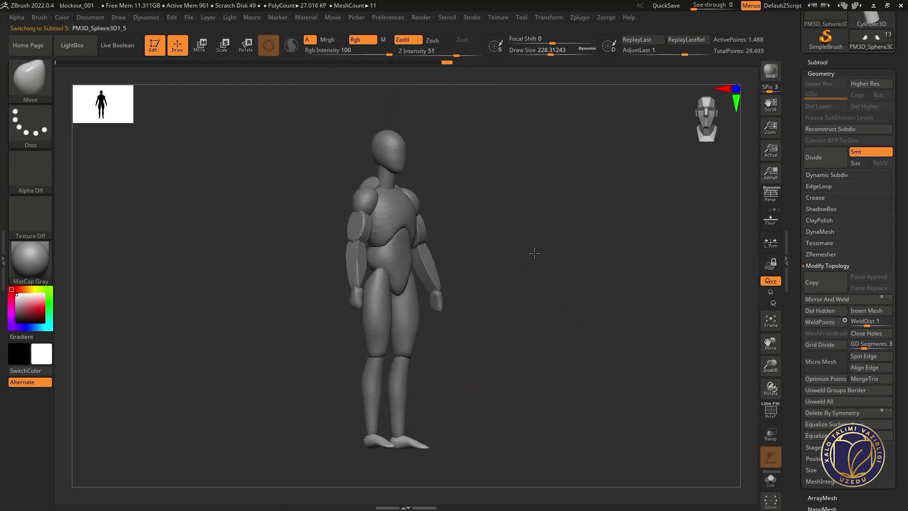
pyautogui.hotkey('ctrl', 's')
pyautogui.click(373, 239)
pyautogui.click(476, 252)
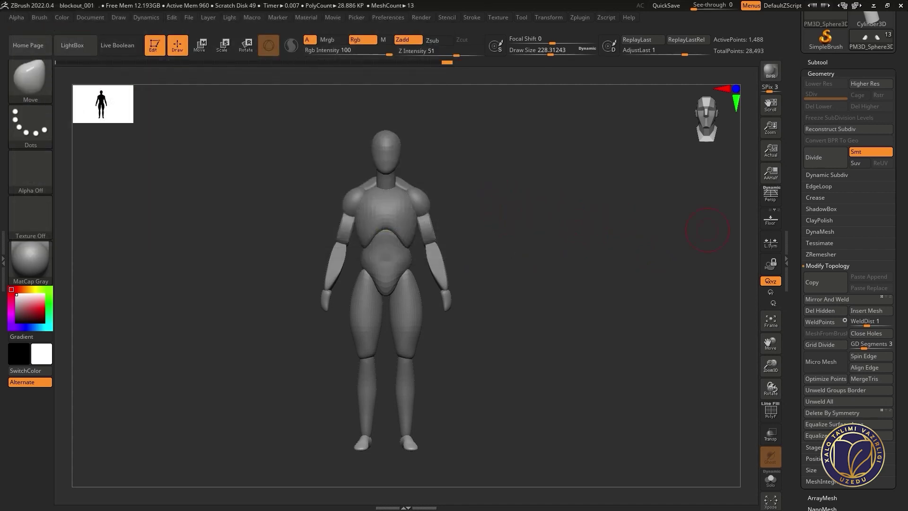
# Step: Review the figure from all sides and select the head sphere PM3D_Sphere3D1
pyautogui.moveTo(543, 274)
pyautogui.mouseDown()
pyautogui.moveTo(480, 253)
pyautogui.moveTo(517, 248)
pyautogui.moveTo(492, 215)
pyautogui.mouseUp()
pyautogui.scroll(3, 493, 234)
pyautogui.scroll(3, 488, 254)
pyautogui.moveTo(488, 255)
pyautogui.keyDown('alt'); pyautogui.mouseDown()
pyautogui.moveTo(513, 264)
pyautogui.moveTo(402, 175)
pyautogui.mouseUp(); pyautogui.keyUp('alt')
pyautogui.keyDown('alt'); pyautogui.click(403, 175); pyautogui.keyUp('alt')
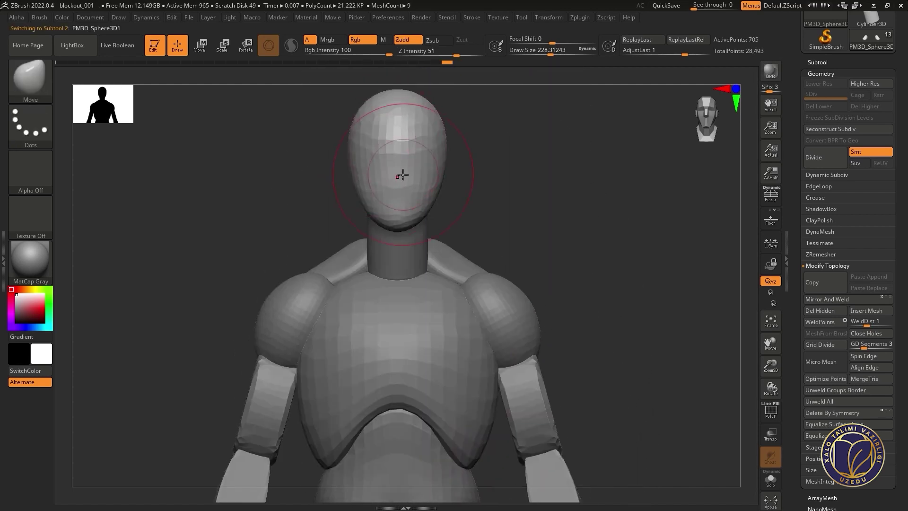
pyautogui.press('f')
pyautogui.scroll(5, 417, 265)
pyautogui.scroll(-3, 428, 282)
pyautogui.moveTo(434, 300)
pyautogui.mouseDown()
pyautogui.moveTo(507, 284)
pyautogui.moveTo(420, 277)
pyautogui.moveTo(524, 270)
pyautogui.mouseUp()
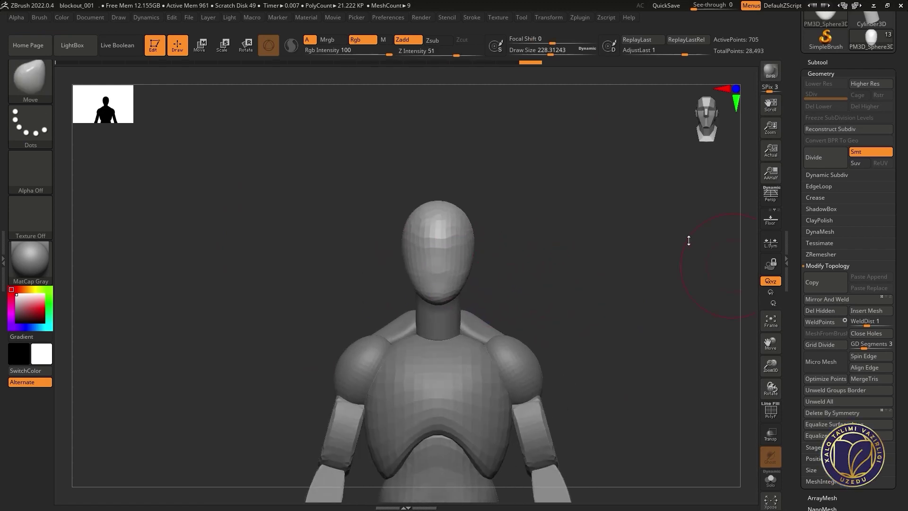
# Step: Duplicate the head sphere and lower the copy over the face with the gizmo
pyautogui.moveTo(689, 240); pyautogui.dragTo(412, 296)
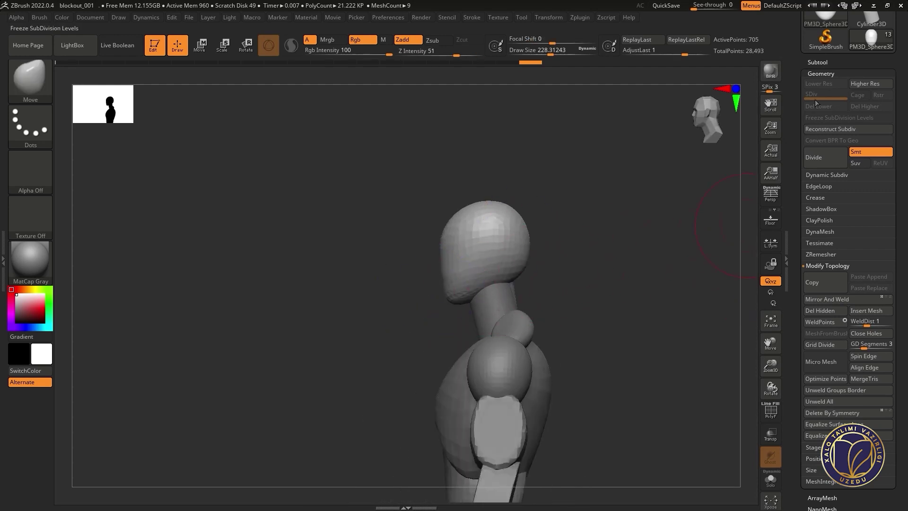
pyautogui.click(818, 62)
pyautogui.click(876, 263)
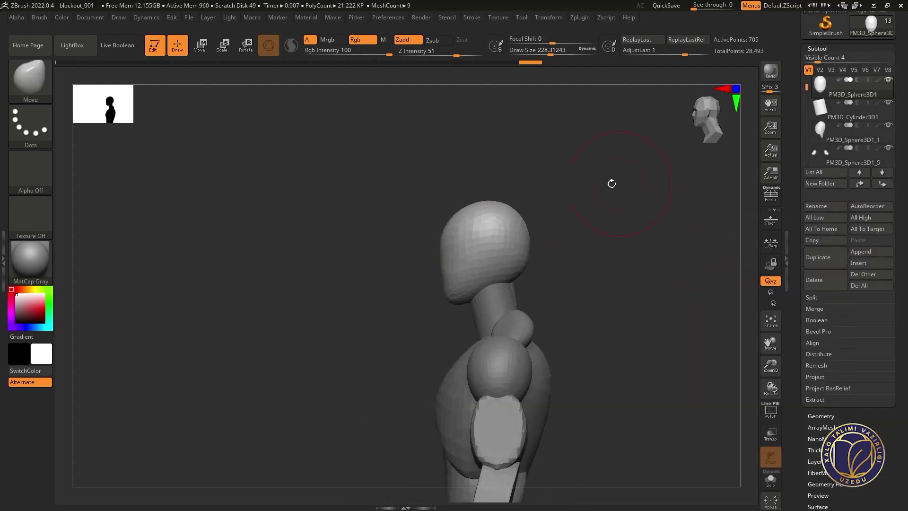
pyautogui.click(829, 262)
pyautogui.press('w')
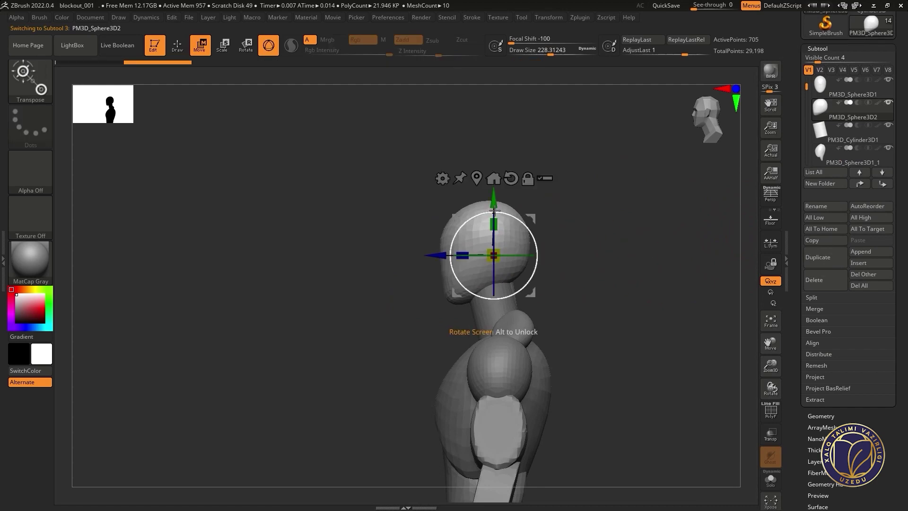
pyautogui.moveTo(494, 210); pyautogui.dragTo(496, 220)
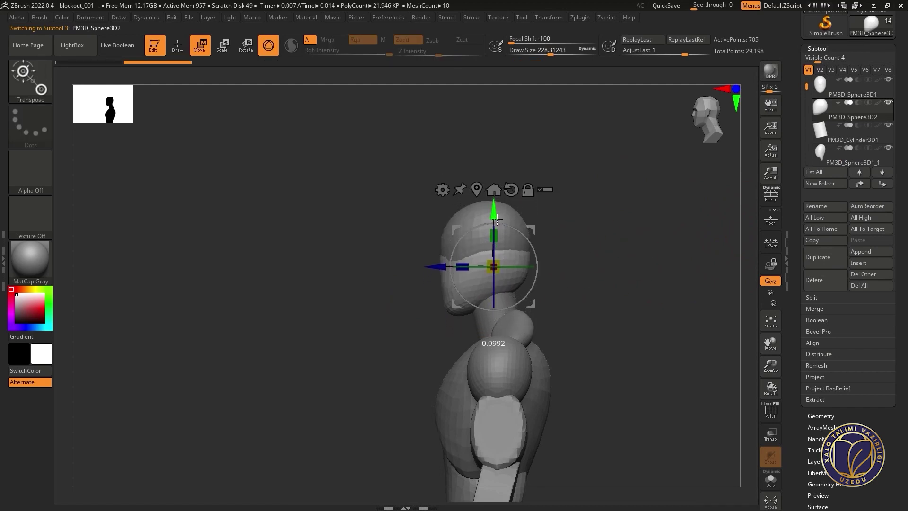
pyautogui.press('q')
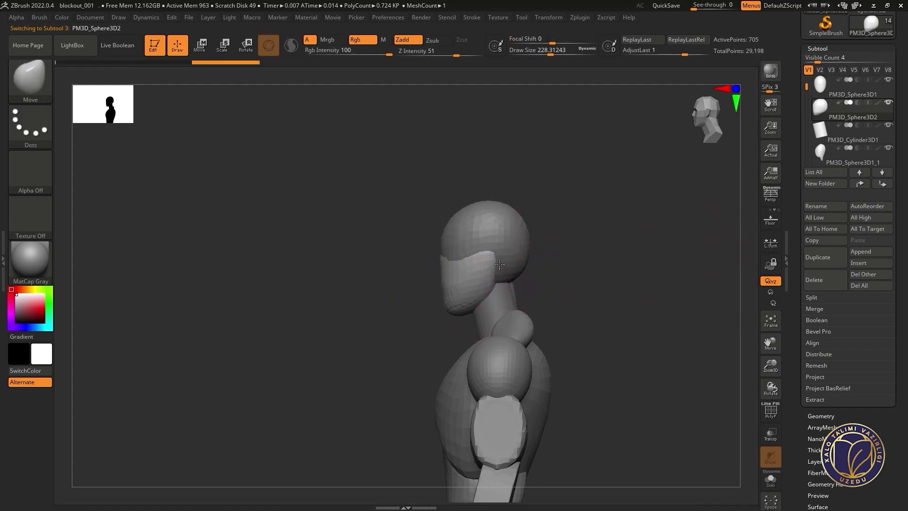
# Step: Pull the duplicated face piece forward into a jaw, then push the head forward over it
pyautogui.moveTo(492, 298)
pyautogui.mouseDown()
pyautogui.moveTo(561, 284)
pyautogui.moveTo(659, 245)
pyautogui.moveTo(775, 250)
pyautogui.mouseUp()
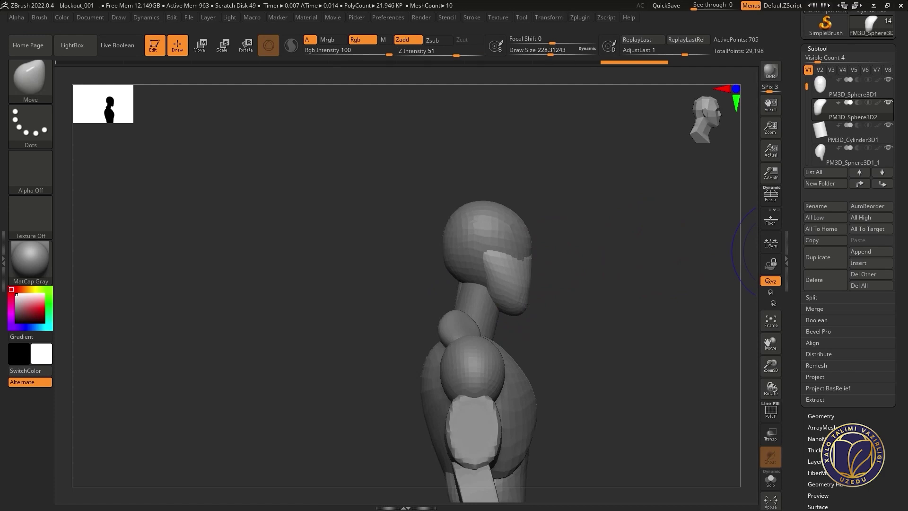
pyautogui.moveTo(598, 263)
pyautogui.mouseDown()
pyautogui.moveTo(547, 249)
pyautogui.moveTo(557, 257)
pyautogui.mouseUp()
pyautogui.scroll(5, 539, 298)
pyautogui.moveTo(506, 343); pyautogui.dragTo(525, 345)
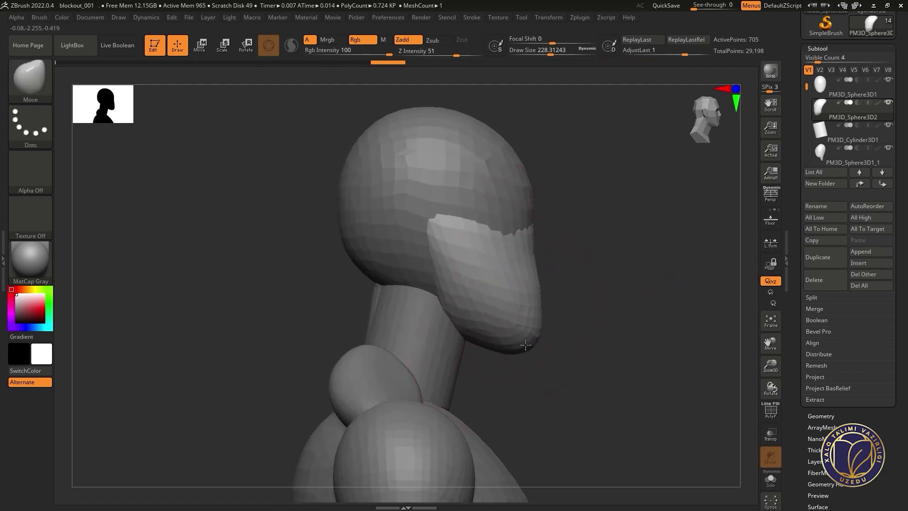
pyautogui.moveTo(527, 249); pyautogui.dragTo(549, 240)
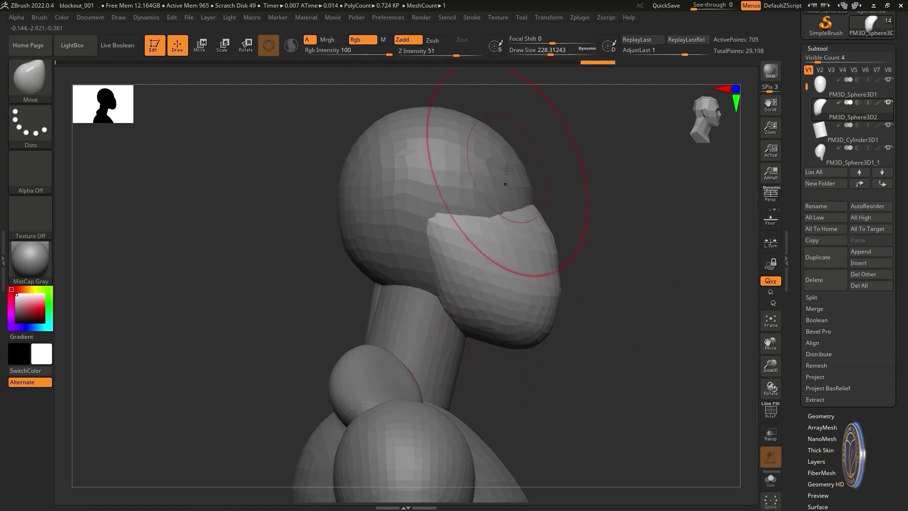
pyautogui.keyDown('alt'); pyautogui.click(540, 175); pyautogui.keyUp('alt')
pyautogui.moveTo(482, 121)
pyautogui.keyDown('ctrl'); pyautogui.mouseDown(button='right')
pyautogui.moveTo(481, 158)
pyautogui.moveTo(498, 180)
pyautogui.mouseUp(button='right'); pyautogui.keyUp('ctrl')
pyautogui.moveTo(505, 191); pyautogui.dragTo(507, 217)
# Step: Undo the head and face edits and show the front, side and back anatomy reference sheet
pyautogui.hotkey('ctrl', 'shift', 'z')
pyautogui.hotkey('ctrl', 'shift', 'z')
pyautogui.hotkey('ctrl', 'shift', 'z')
pyautogui.hotkey('ctrl', 'shift', 'z')
pyautogui.hotkey('ctrl', 'shift', 'z')
pyautogui.hotkey('ctrl', 'shift', 'z')
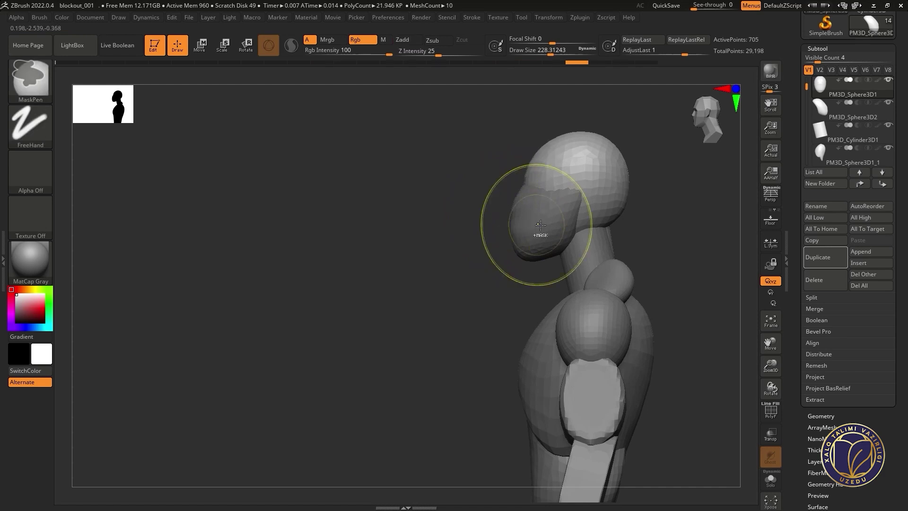
pyautogui.hotkey('ctrl', 'z')
pyautogui.hotkey('ctrl', 'z')
pyautogui.hotkey('ctrl', 'z')
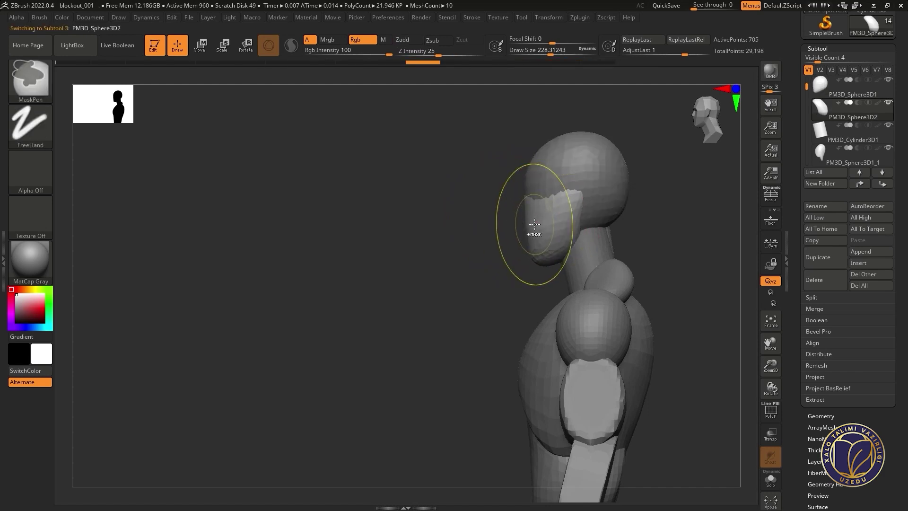
pyautogui.hotkey('ctrl', 'z')
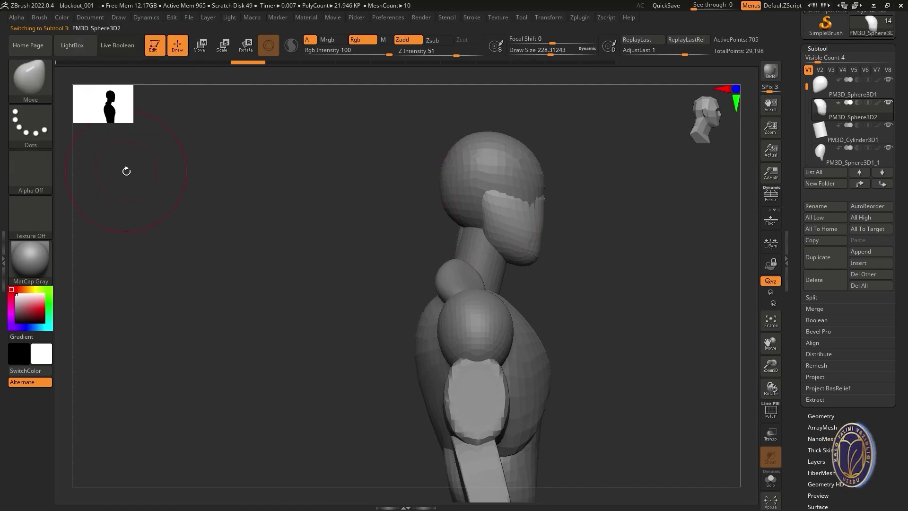
pyautogui.click(90, 17)
pyautogui.click(101, 370)
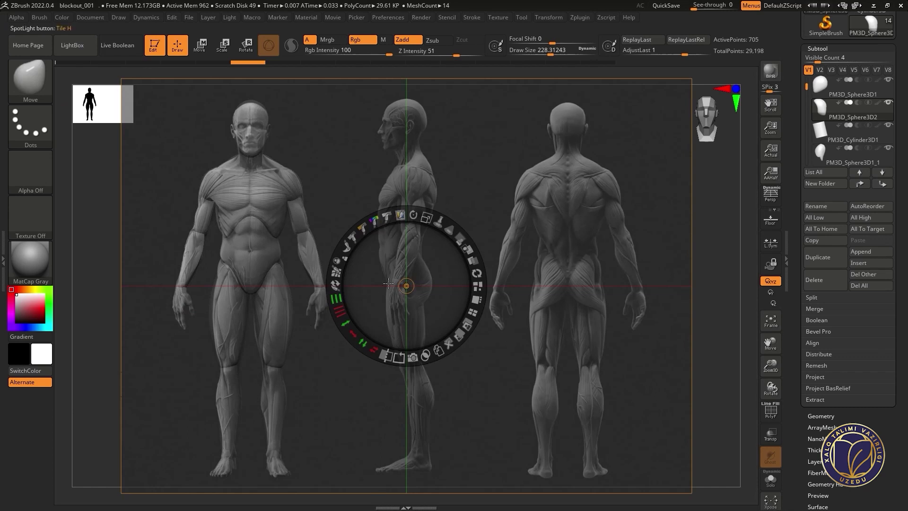
# Step: Hide the reference sheet and push the face piece up on the head
pyautogui.click(81, 17)
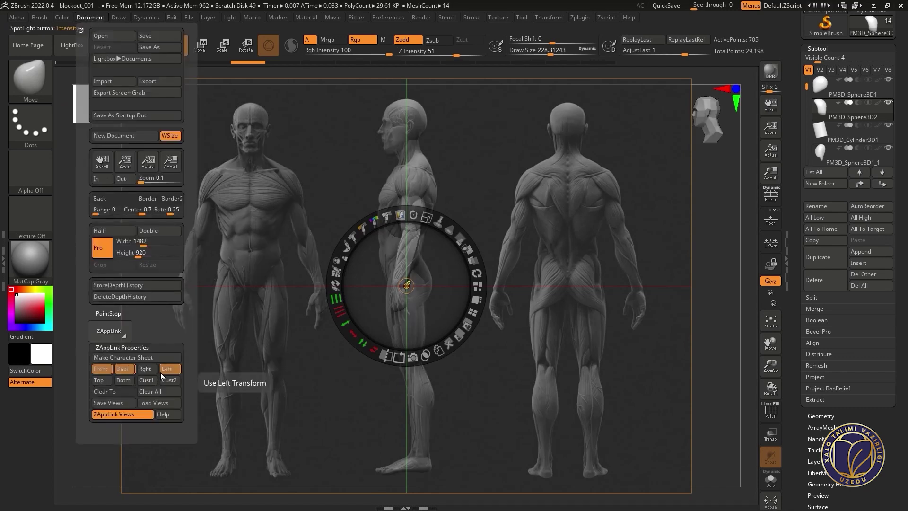
pyautogui.hotkey('shift', 'z')
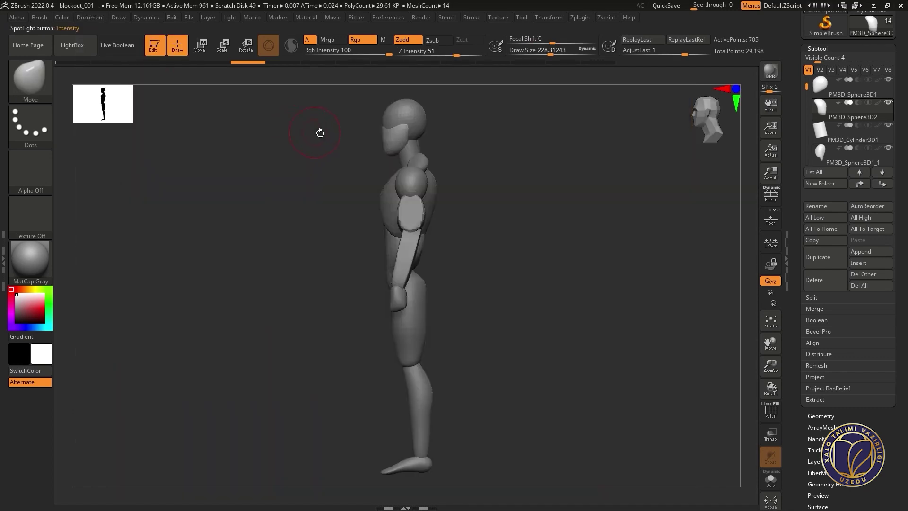
pyautogui.moveTo(440, 279); pyautogui.dragTo(431, 265)
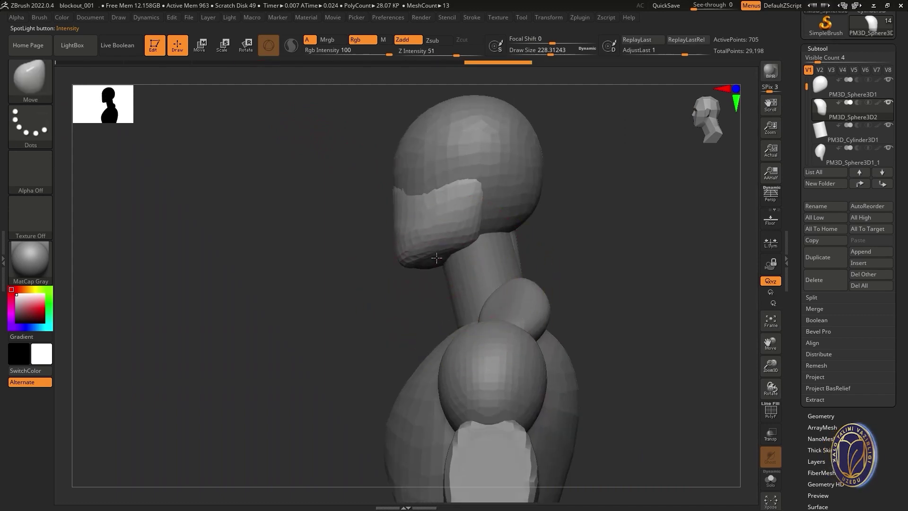
pyautogui.keyDown('alt'); pyautogui.click(430, 251); pyautogui.keyUp('alt')
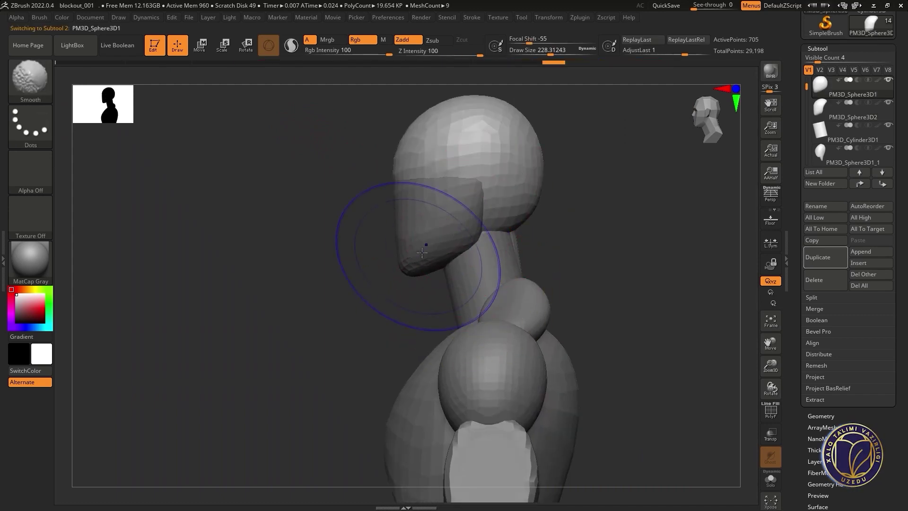
# Step: Reshape the face piece's upper edge using snapped front and side views and a resized brush
pyautogui.keyDown('shift'); pyautogui.moveTo(355, 264); pyautogui.dragTo(406, 202); pyautogui.keyUp('shift')
pyautogui.keyDown('alt'); pyautogui.click(449, 188); pyautogui.keyUp('alt')
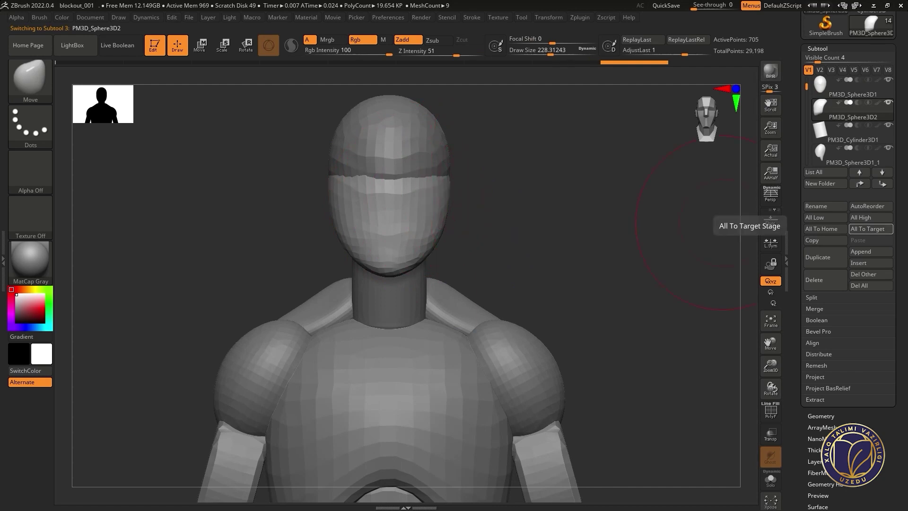
pyautogui.moveTo(408, 178); pyautogui.dragTo(459, 181)
pyautogui.keyDown('shift'); pyautogui.moveTo(463, 184); pyautogui.dragTo(493, 192, button='right'); pyautogui.keyUp('shift')
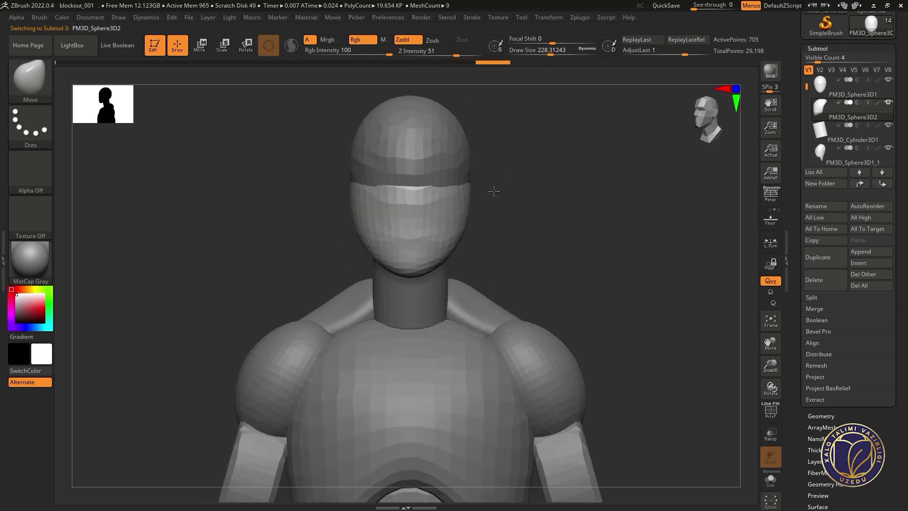
pyautogui.press('space')
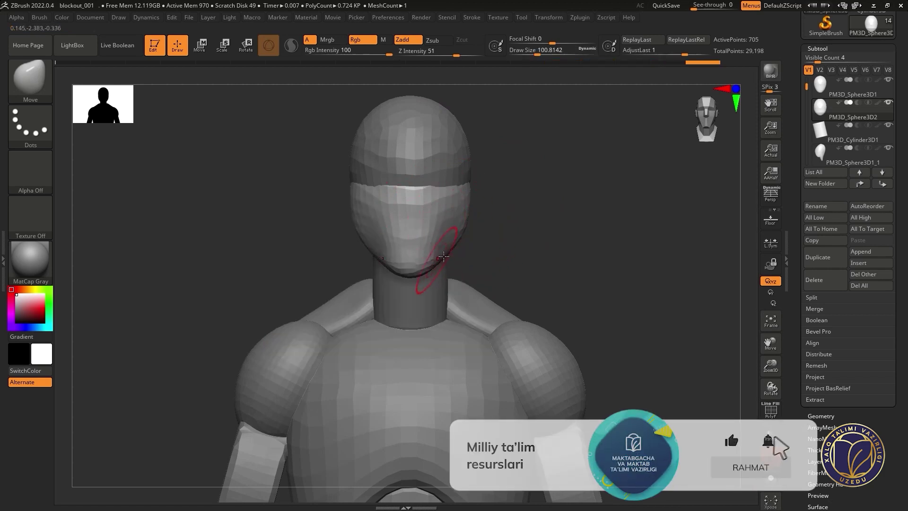
pyautogui.keyDown('shift'); pyautogui.moveTo(472, 249); pyautogui.dragTo(463, 239, button='right'); pyautogui.keyUp('shift')
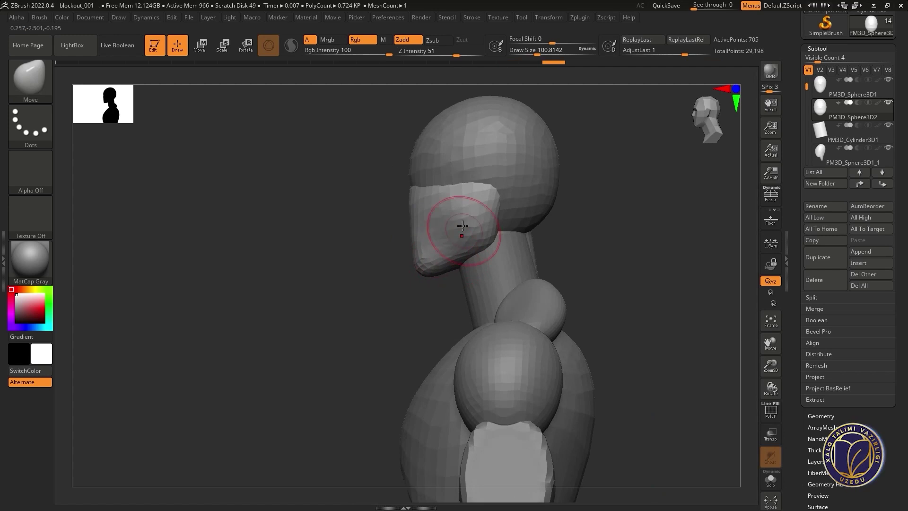
pyautogui.moveTo(450, 192)
pyautogui.keyDown('shift'); pyautogui.mouseDown(button='right')
pyautogui.moveTo(422, 184)
pyautogui.moveTo(466, 210)
pyautogui.mouseUp(button='right'); pyautogui.keyUp('shift')
pyautogui.press('space')
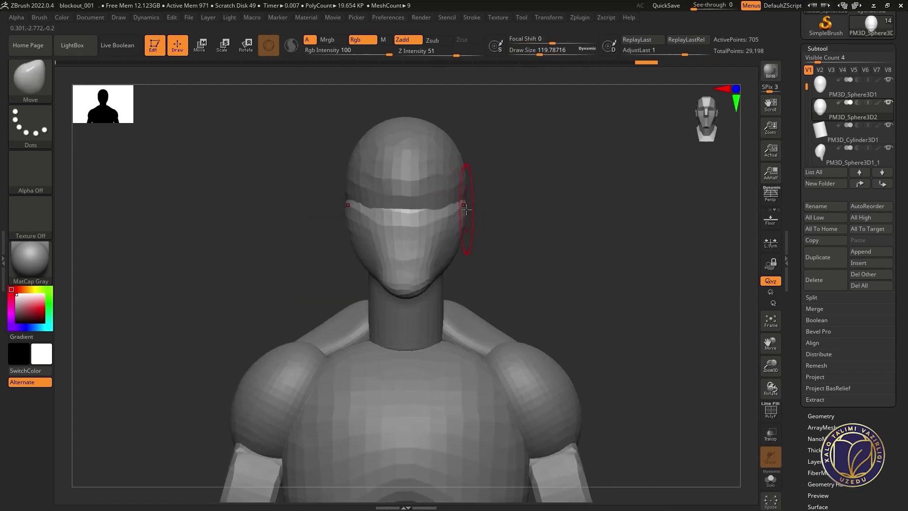
# Step: Select the head sphere PM3D_Sphere3D1 and orbit to a three-quarter view of the head
pyautogui.keyDown('alt'); pyautogui.click(463, 208); pyautogui.keyUp('alt')
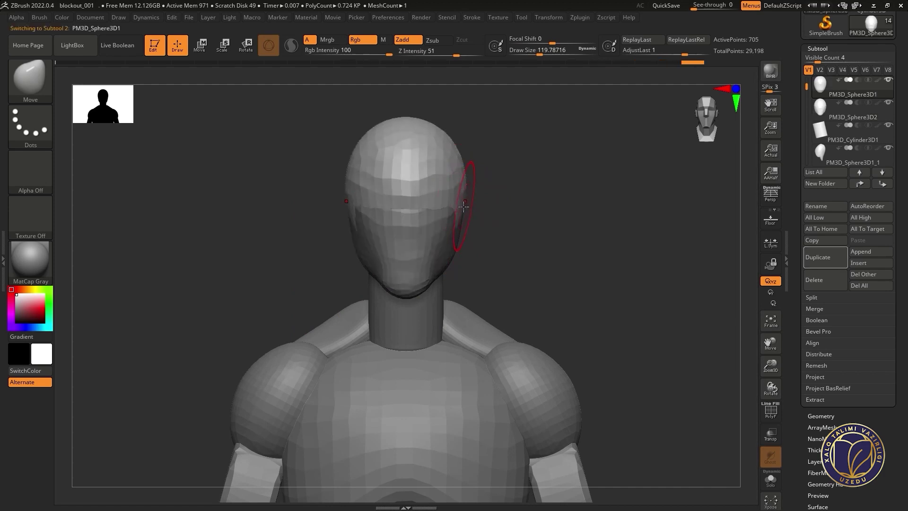
pyautogui.keyDown('shift'); pyautogui.moveTo(457, 214); pyautogui.dragTo(420, 202, button='right'); pyautogui.keyUp('shift')
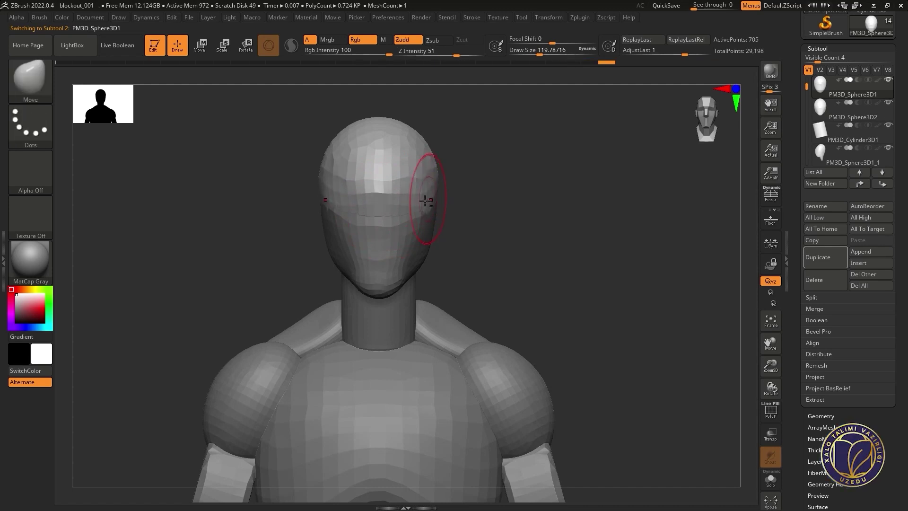
pyautogui.moveTo(423, 203); pyautogui.dragTo(485, 197, button='right')
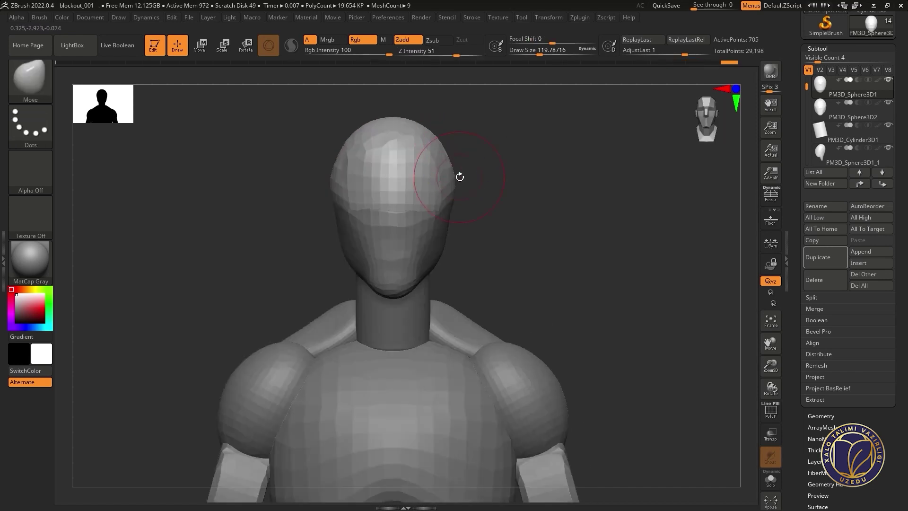
# Step: On the face piece, set up ClayBuildup with lower Focal Shift, Z Intensity 10, and checked Brush Depth
pyautogui.keyDown('alt'); pyautogui.click(440, 252); pyautogui.keyUp('alt')
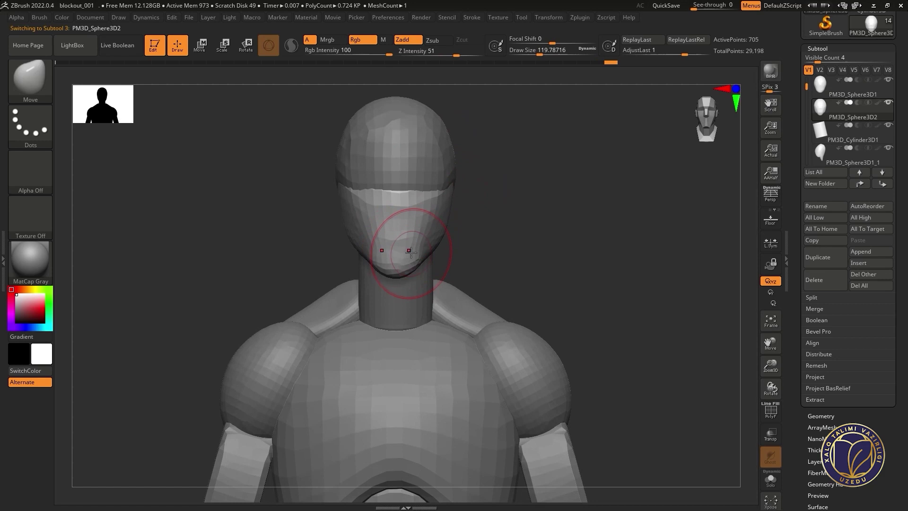
pyautogui.press('b')
pyautogui.press('c')
pyautogui.press('b')
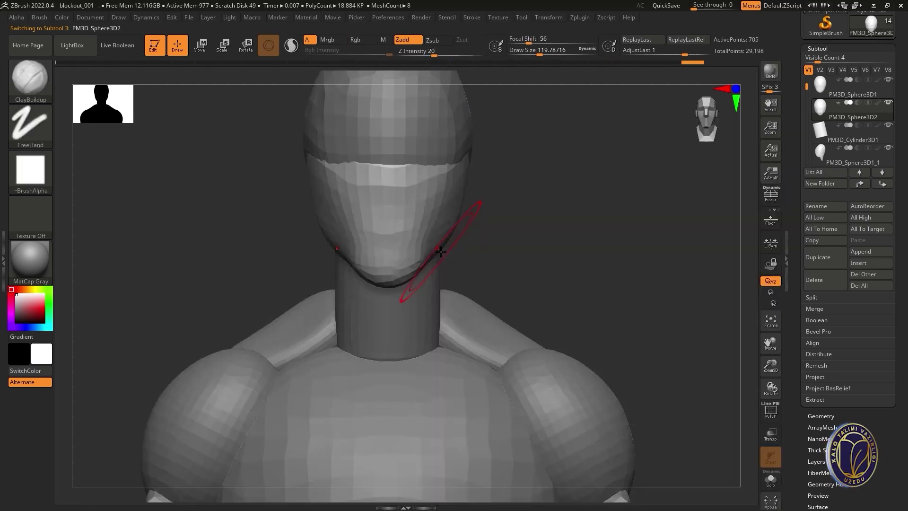
pyautogui.moveTo(542, 39); pyautogui.dragTo(561, 28)
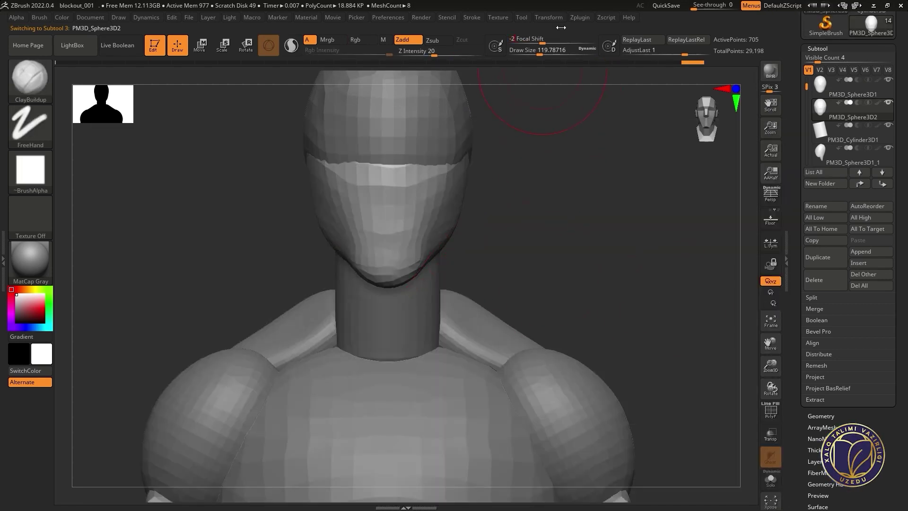
pyautogui.moveTo(442, 54); pyautogui.dragTo(429, 53)
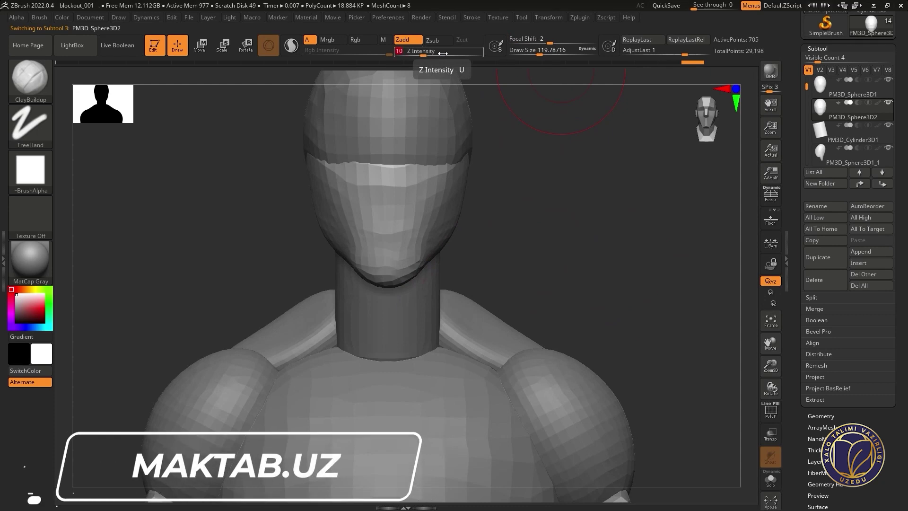
pyautogui.click(4, 259)
pyautogui.click(26, 231)
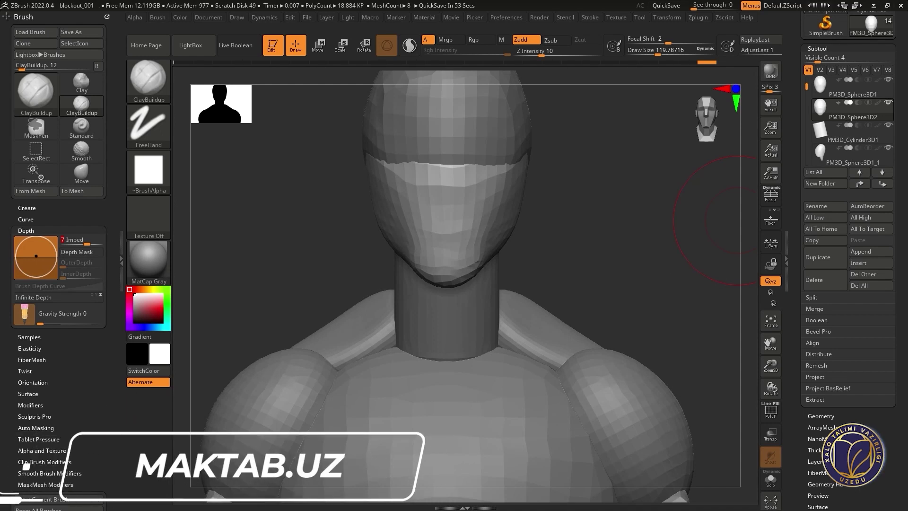
pyautogui.click(121, 259)
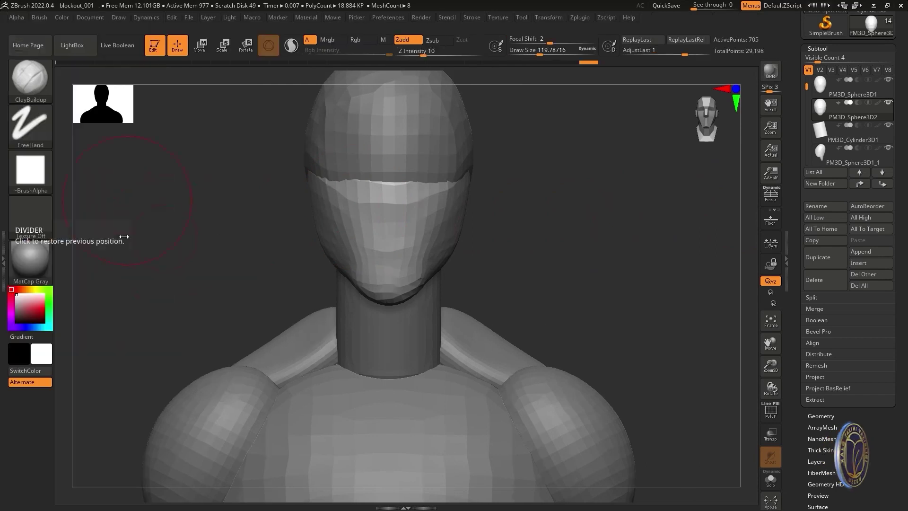
# Step: Shrink the brush to about 62 and Shift-smooth the face piece from three-quarter and front views
pyautogui.press('space')
pyautogui.moveTo(524, 219); pyautogui.dragTo(517, 218)
pyautogui.moveTo(603, 227)
pyautogui.mouseDown()
pyautogui.moveTo(617, 250)
pyautogui.moveTo(449, 236)
pyautogui.mouseUp()
pyautogui.press('shift')
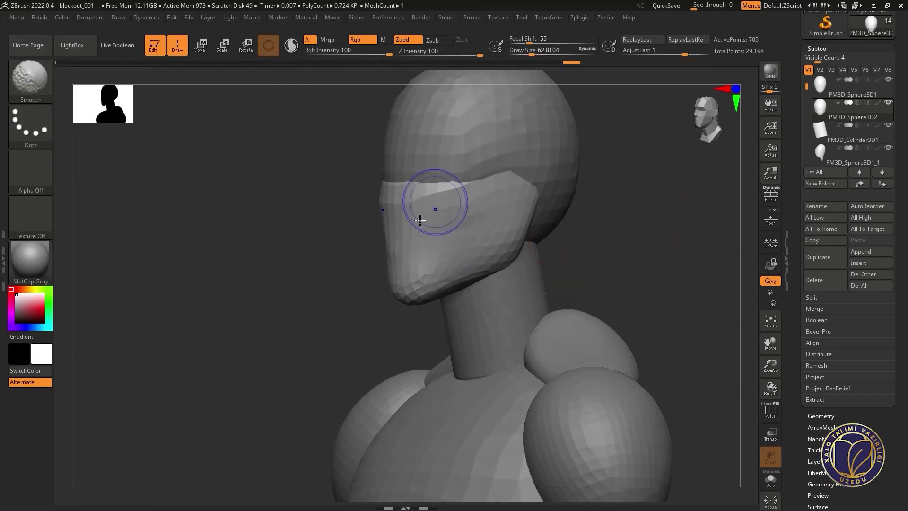
pyautogui.keyDown('shift'); pyautogui.moveTo(639, 203); pyautogui.dragTo(621, 235); pyautogui.keyUp('shift')
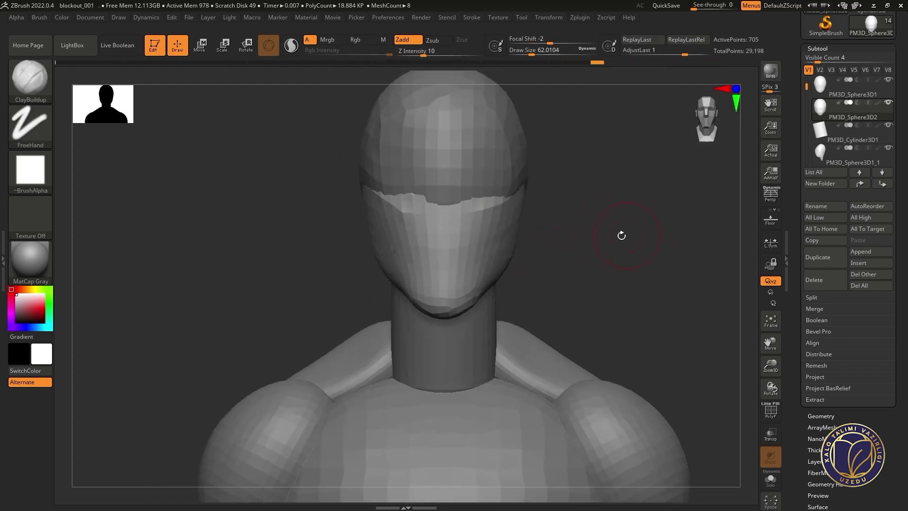
# Step: Isolate the head sphere to inspect it from the front, then show the whole figure again
pyautogui.keyDown('alt'); pyautogui.click(510, 216); pyautogui.keyUp('alt')
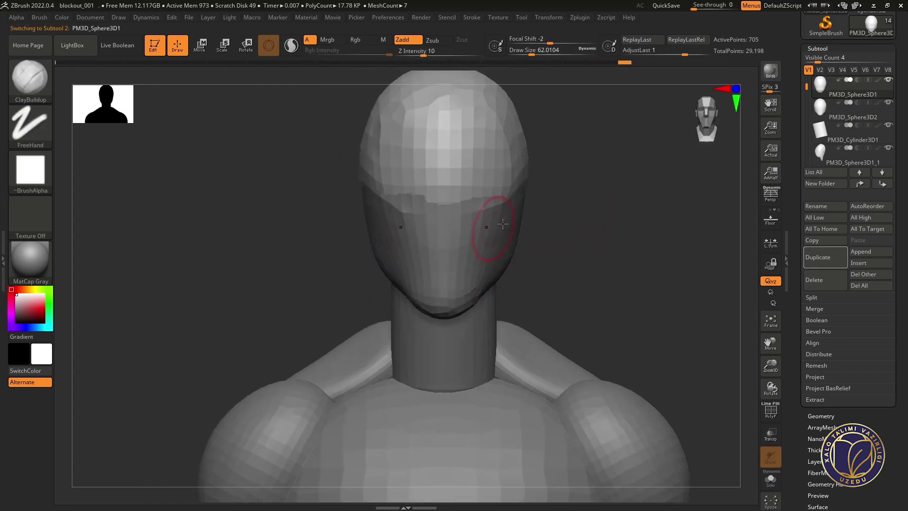
pyautogui.click(772, 433)
pyautogui.click(771, 433)
pyautogui.click(771, 478)
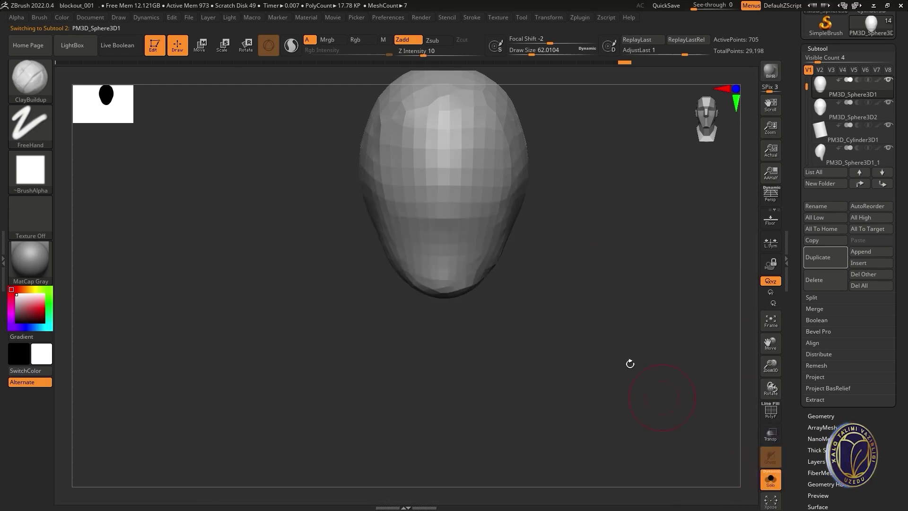
pyautogui.moveTo(631, 363); pyautogui.dragTo(435, 281)
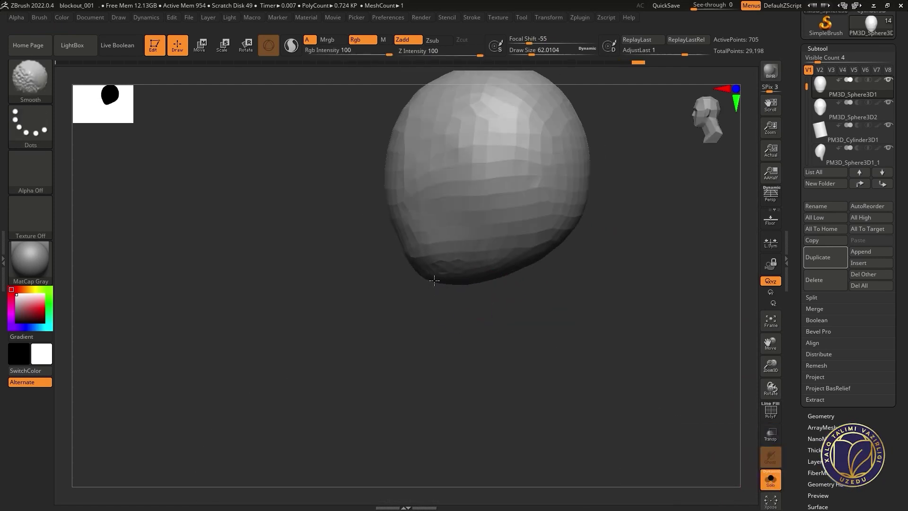
pyautogui.keyDown('shift'); pyautogui.moveTo(506, 279); pyautogui.dragTo(558, 318); pyautogui.keyUp('shift')
pyautogui.click(771, 479)
# Step: Reselect the face piece PM3D_Sphere3D2 and check its fit against the cranium from three-quarter and head-on views
pyautogui.moveTo(643, 384)
pyautogui.mouseDown()
pyautogui.moveTo(475, 206)
pyautogui.moveTo(330, 211)
pyautogui.mouseUp()
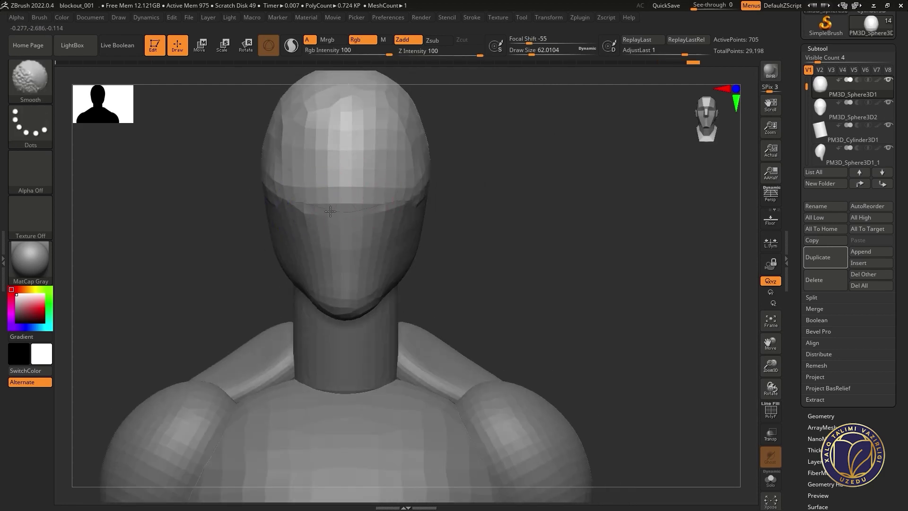
pyautogui.moveTo(524, 204); pyautogui.dragTo(454, 208)
pyautogui.keyDown('alt'); pyautogui.click(406, 213); pyautogui.keyUp('alt')
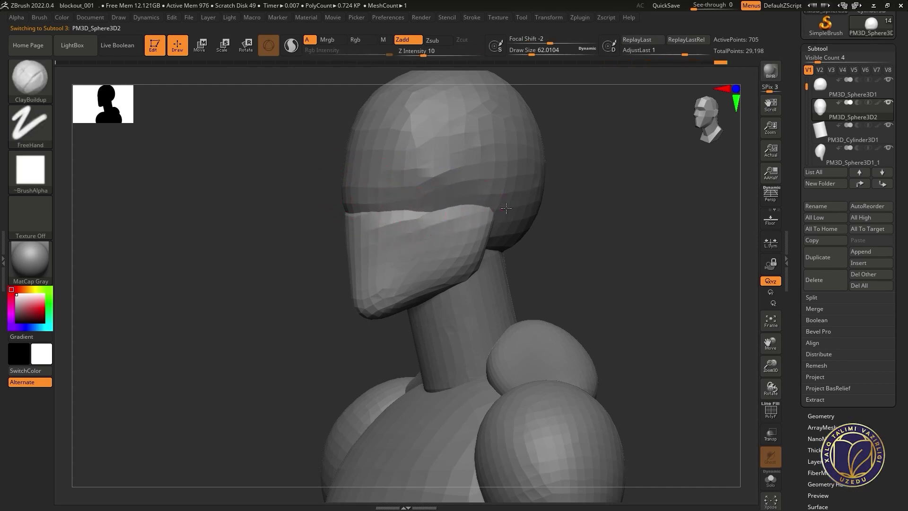
pyautogui.keyDown('shift'); pyautogui.moveTo(603, 208); pyautogui.dragTo(471, 195); pyautogui.keyUp('shift')
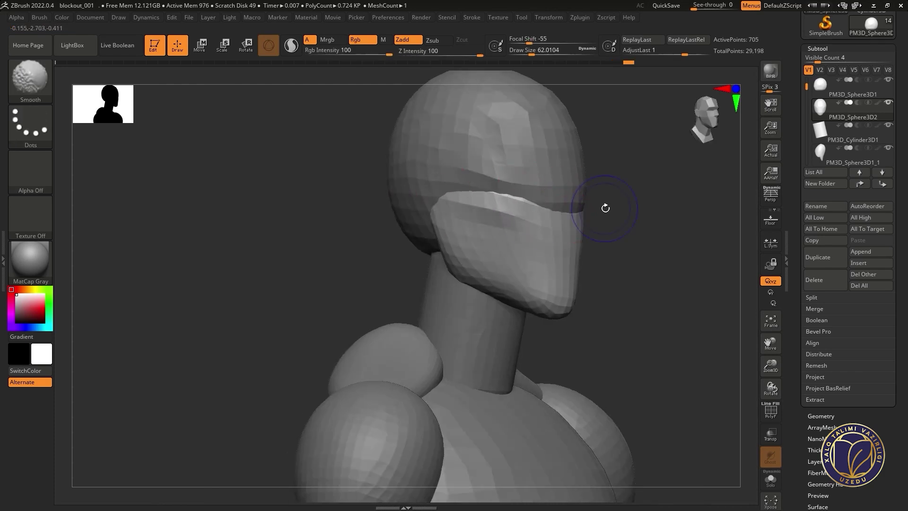
pyautogui.keyDown('alt'); pyautogui.click(576, 201); pyautogui.keyUp('alt')
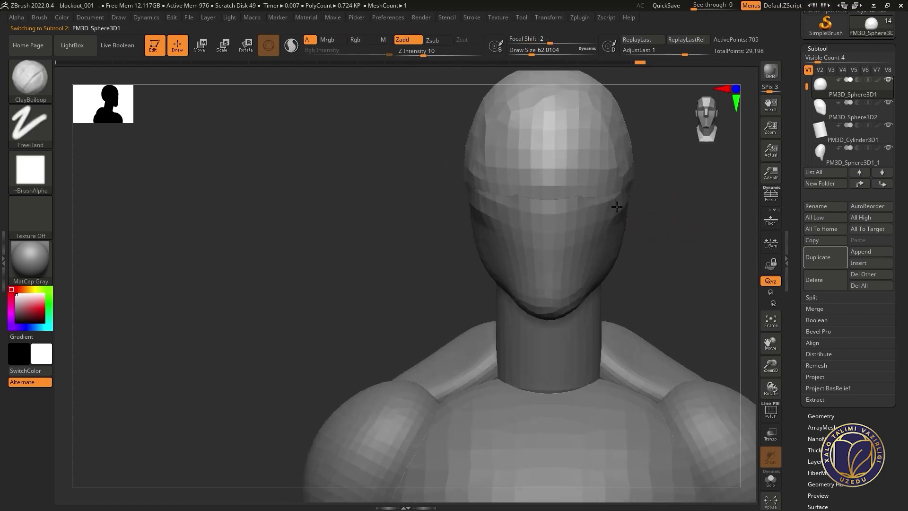